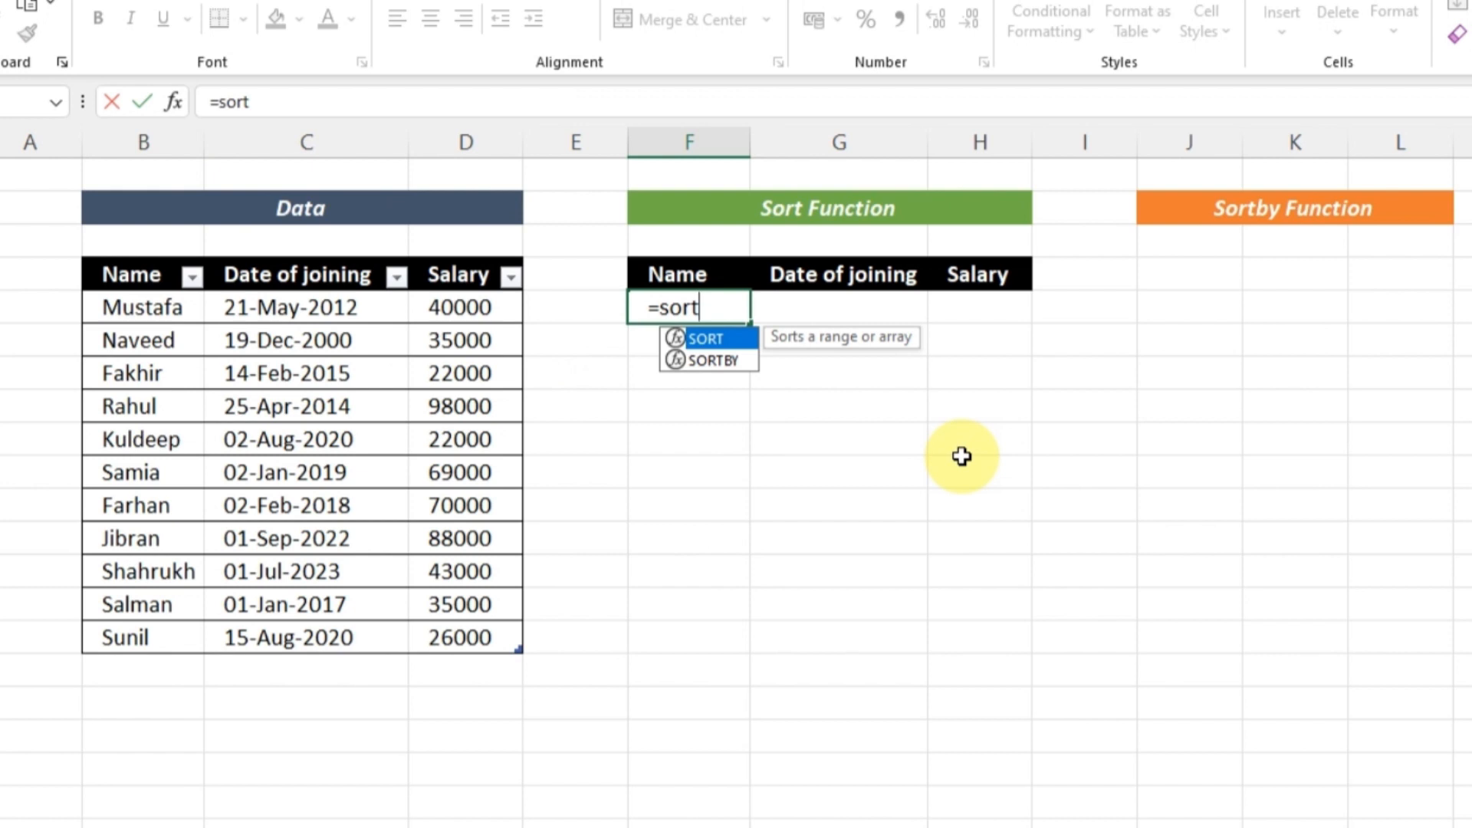
- Complete the SORT formula under the Sort Function Name header with the whole data table, Table1, as its array
text(()
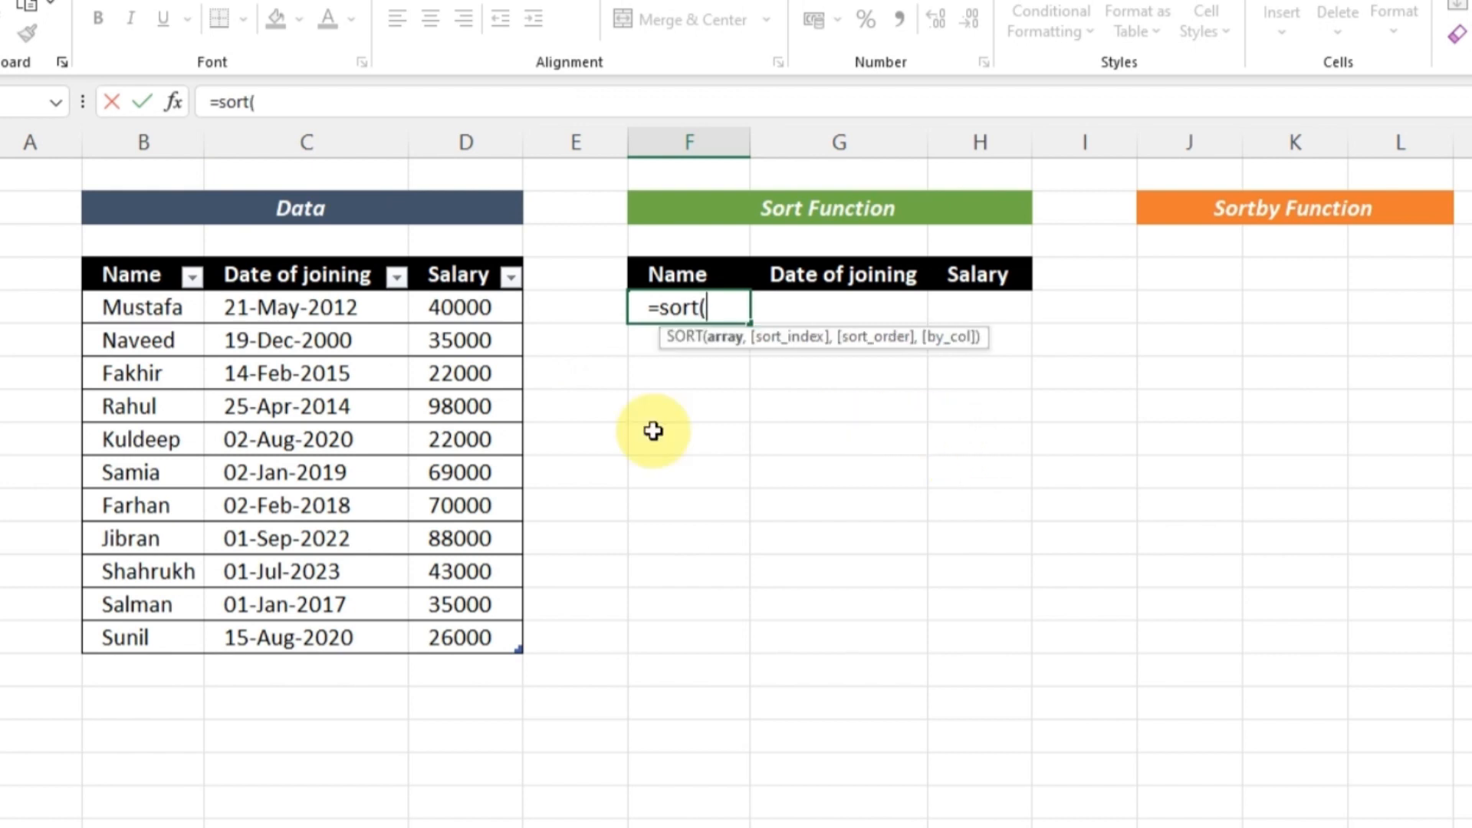
click(76, 257)
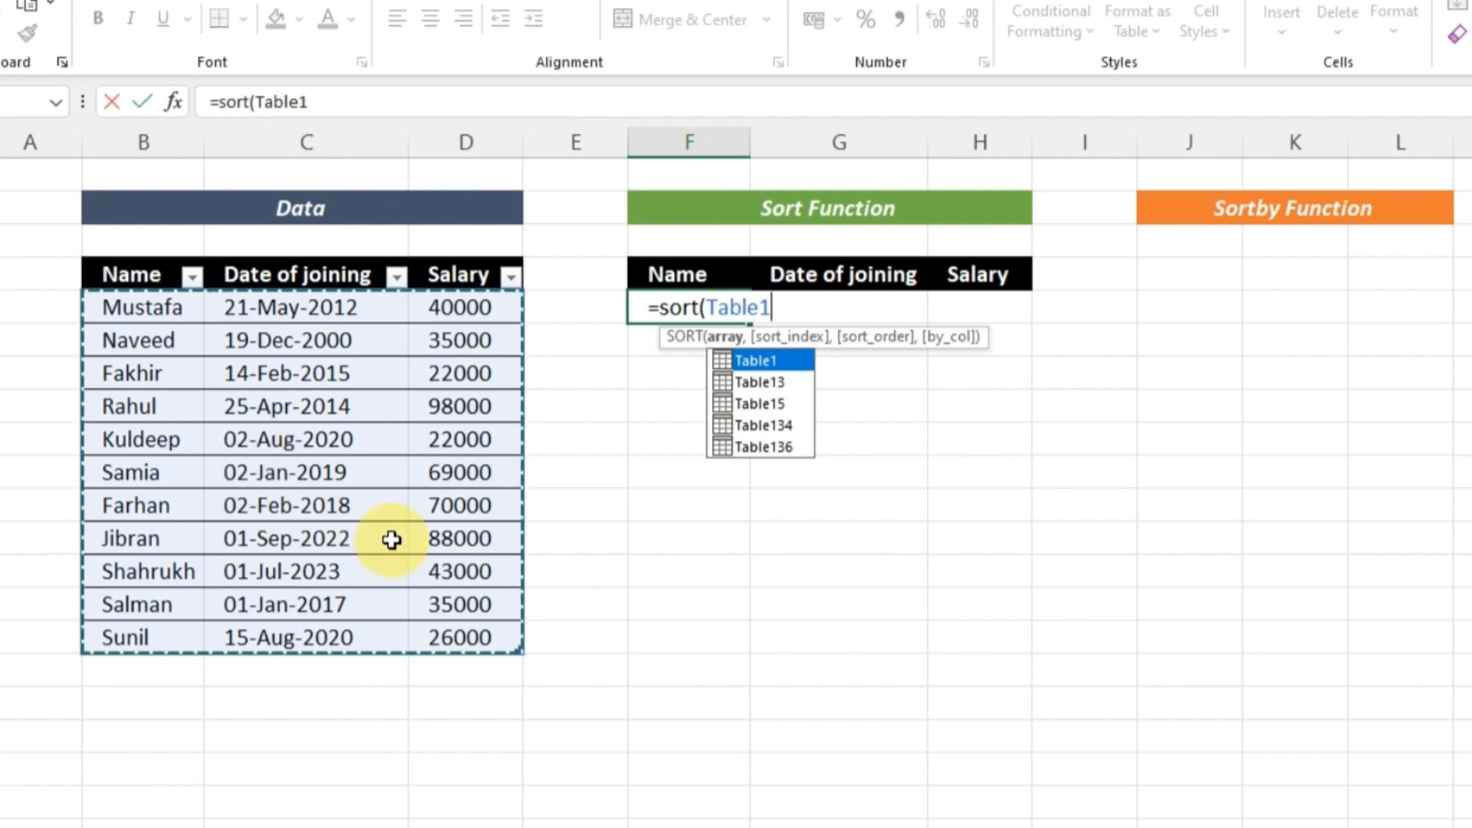
text())
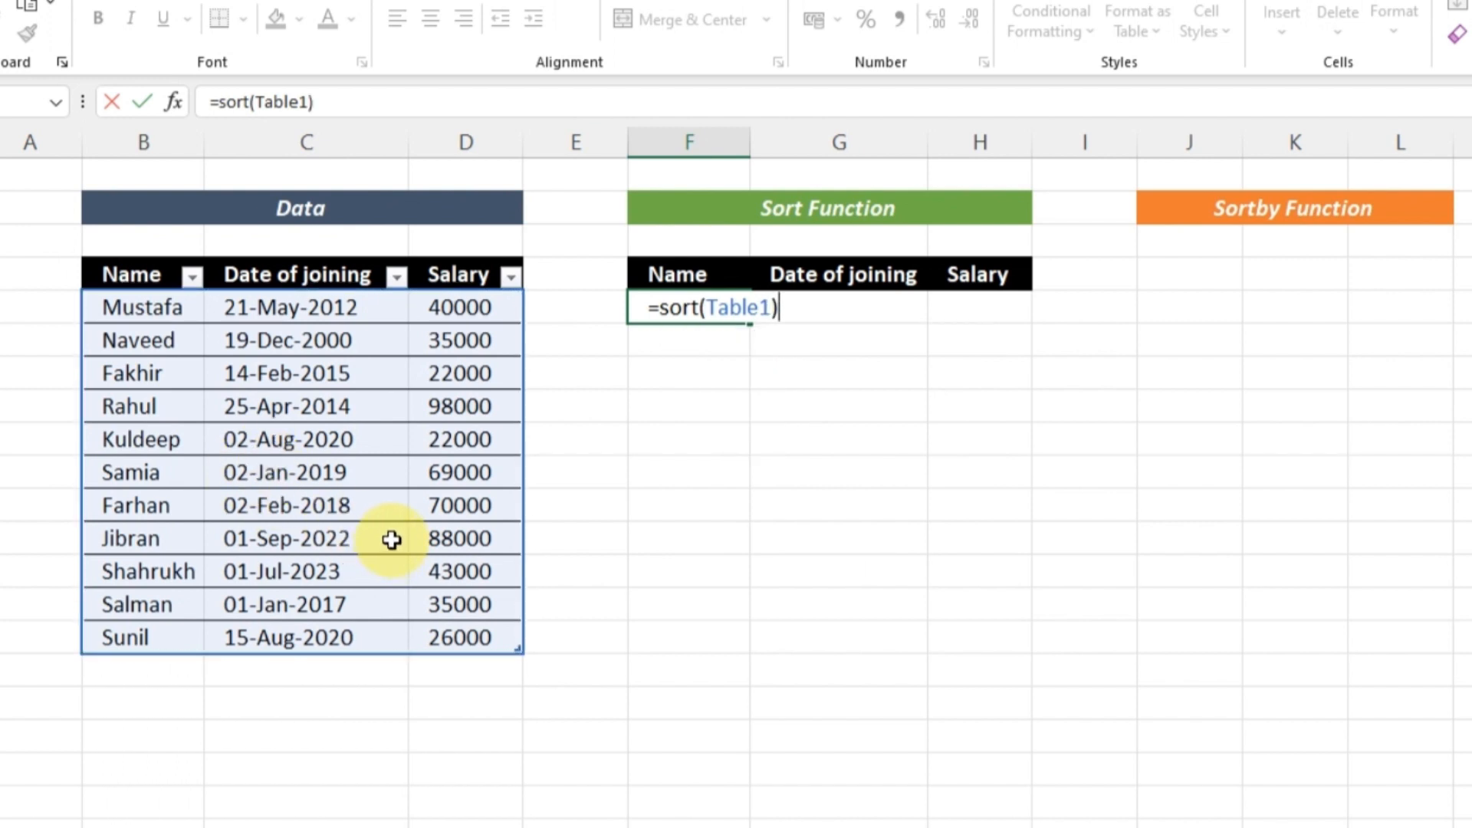
key(Return)
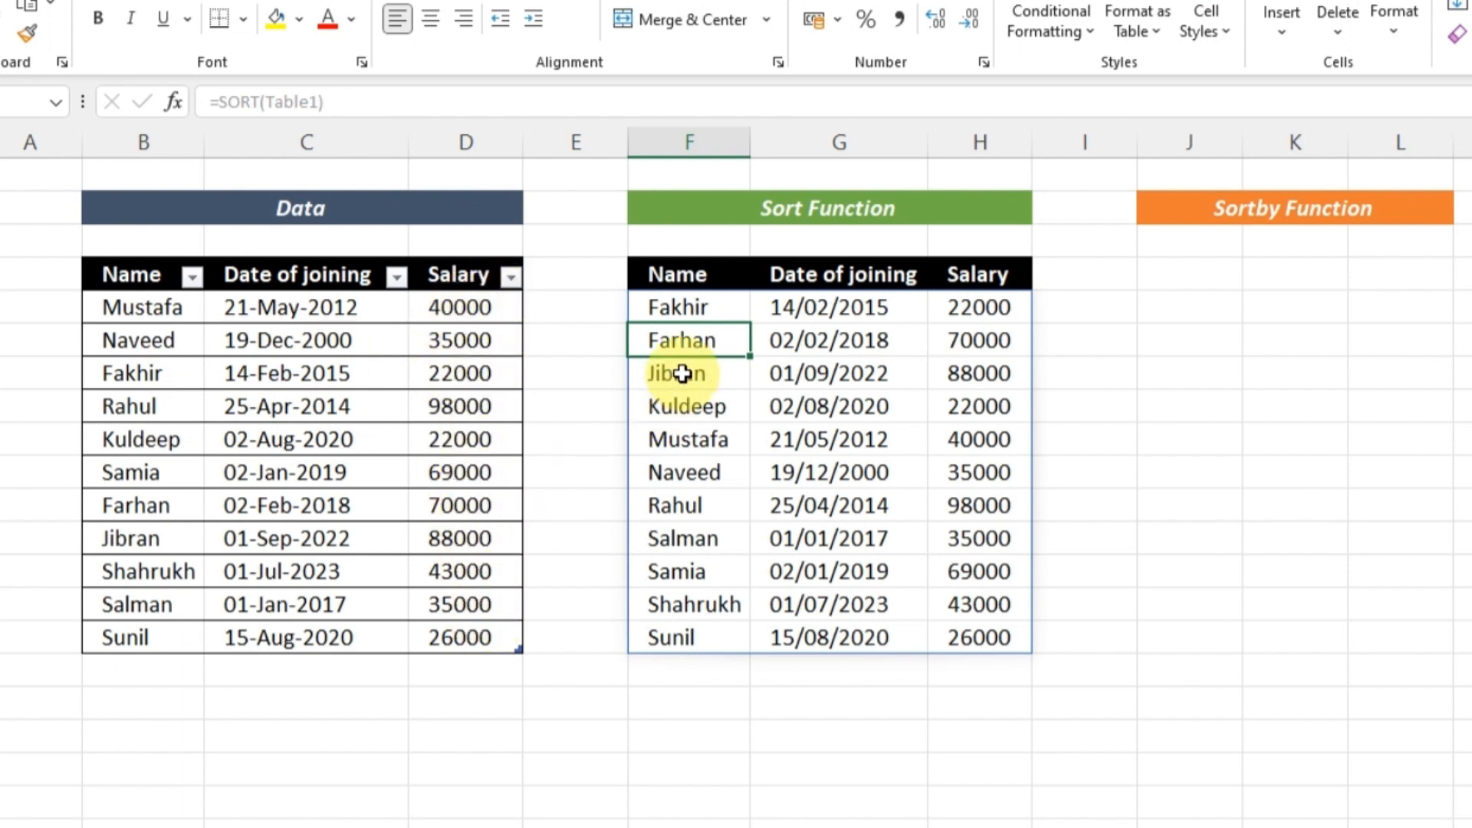
- Extend the SORT formula to order the table by its third column, Salary, in descending order: =SORT(Table1,3,-1)
double_click(689, 307)
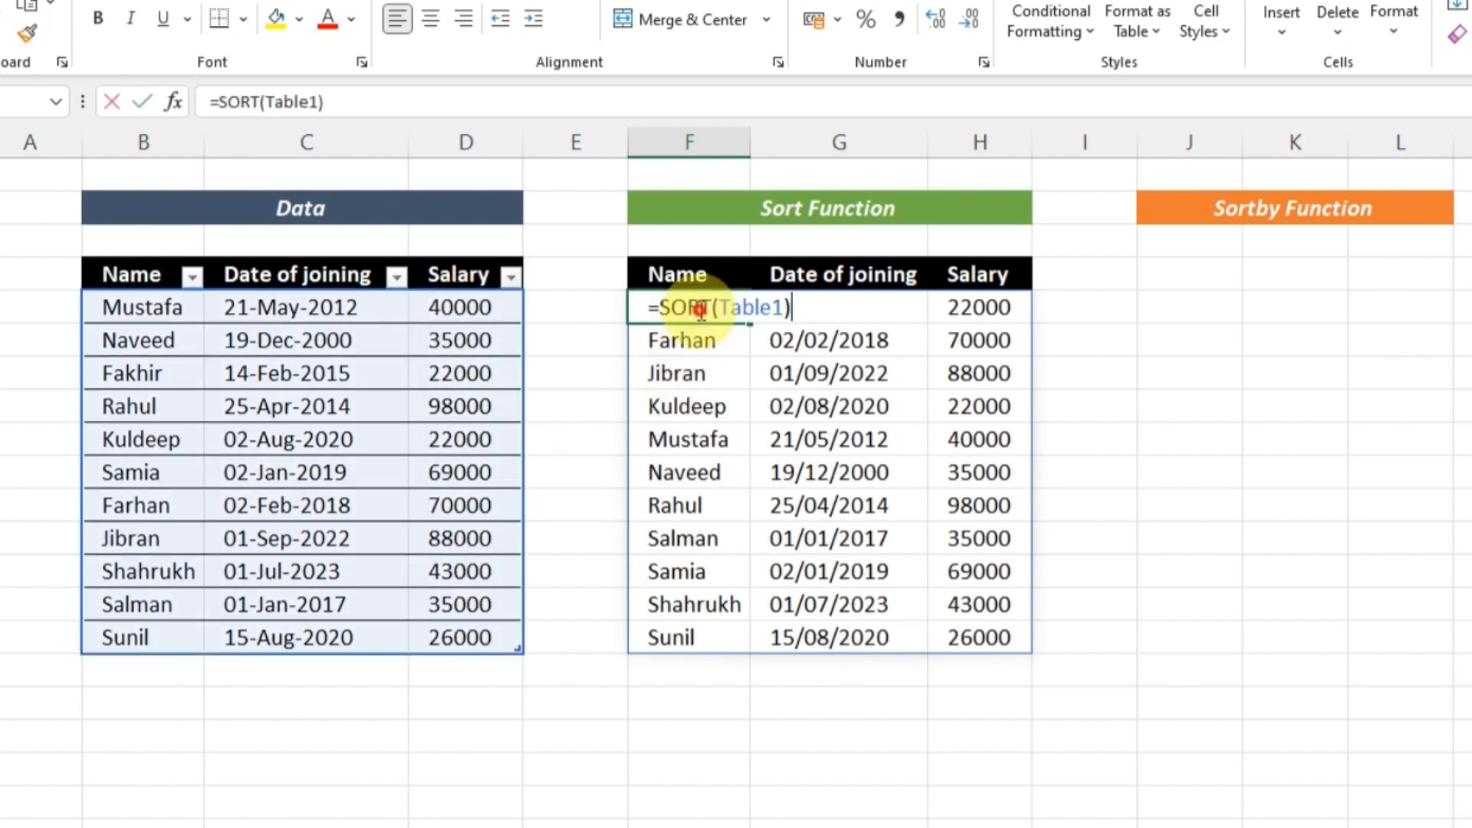
click(783, 310)
text(,3)
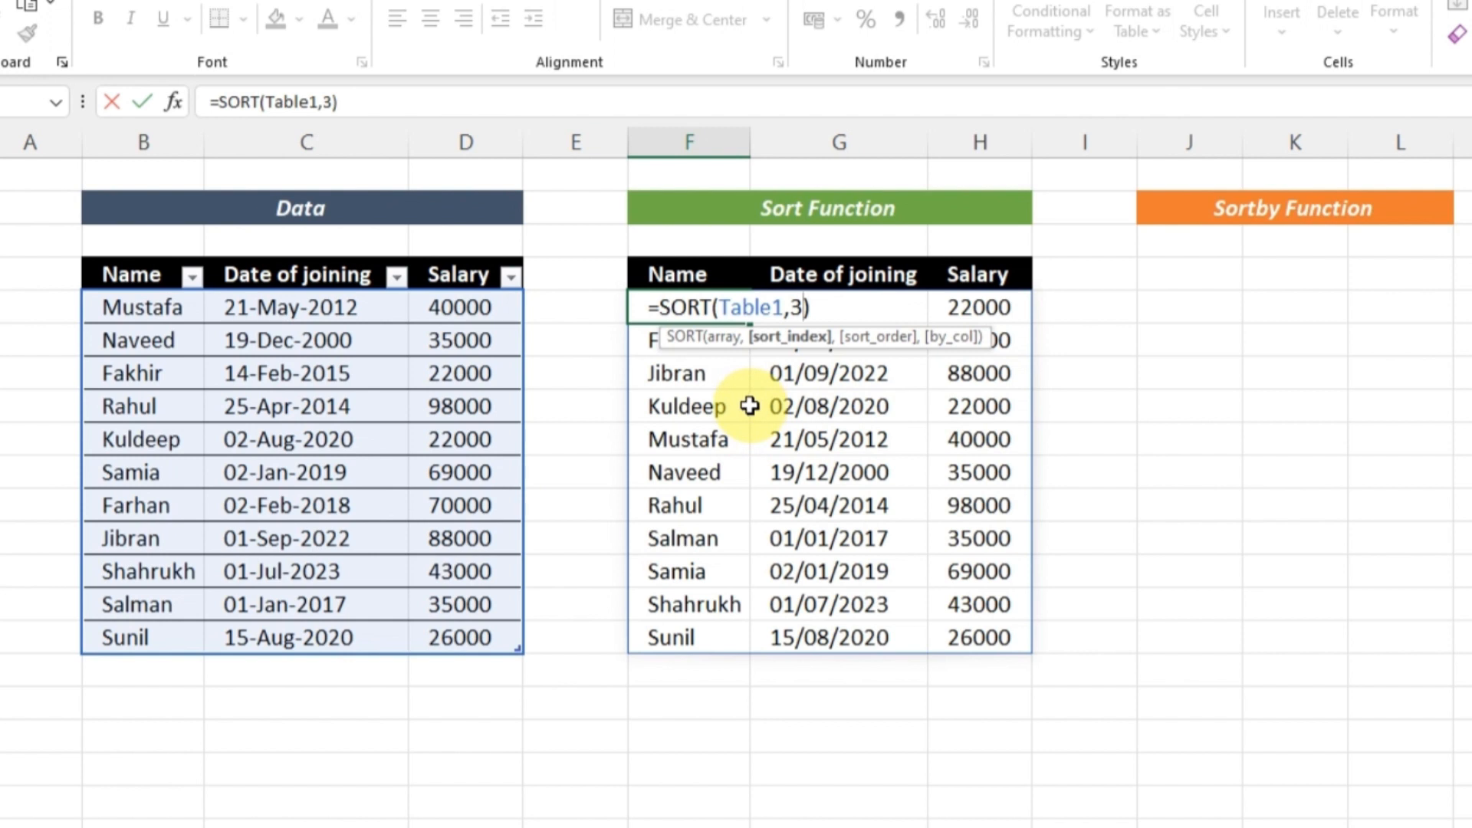
text(,)
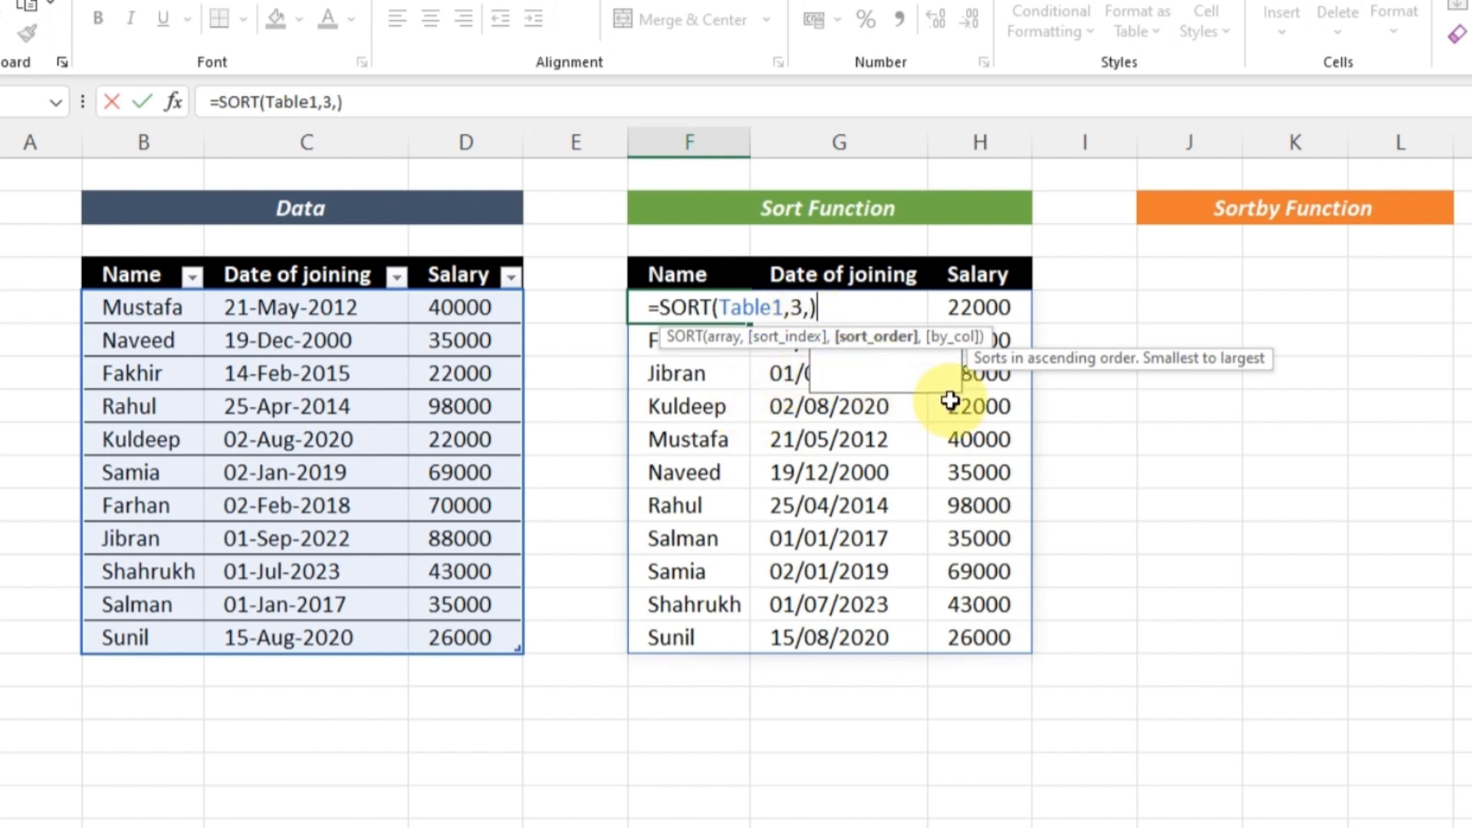
text(-1)
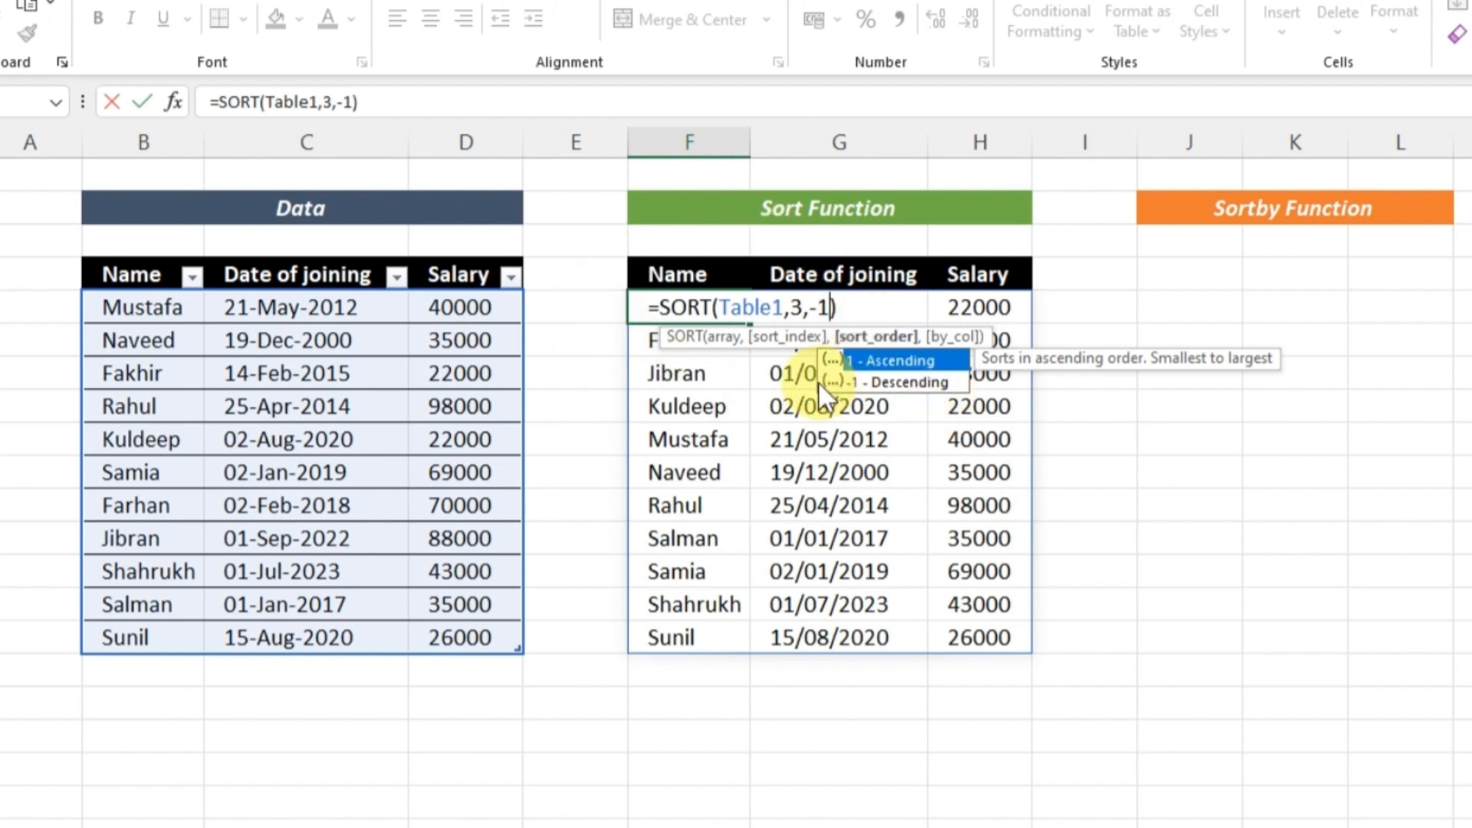
key(Return)
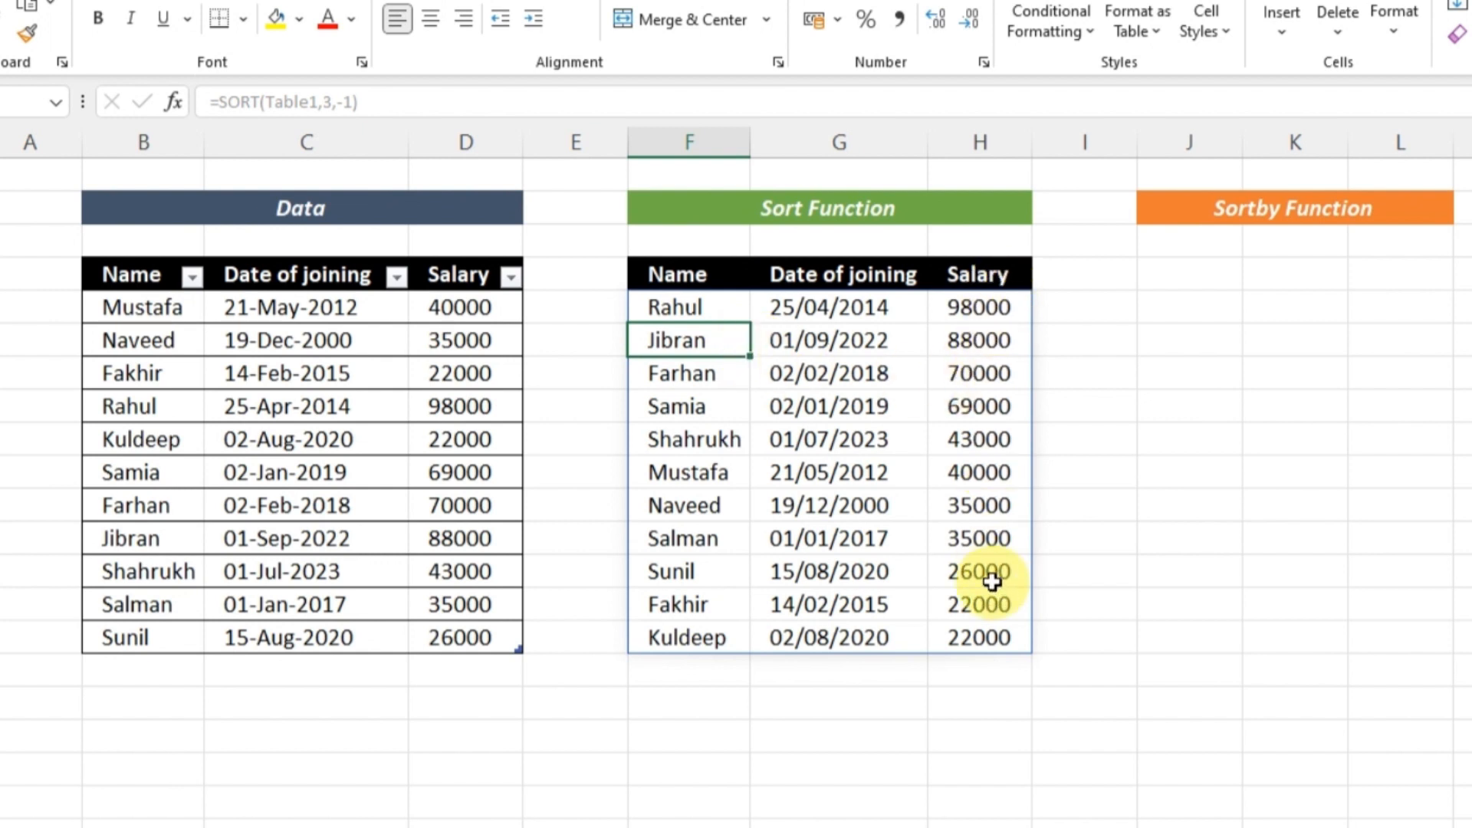
click(1179, 383)
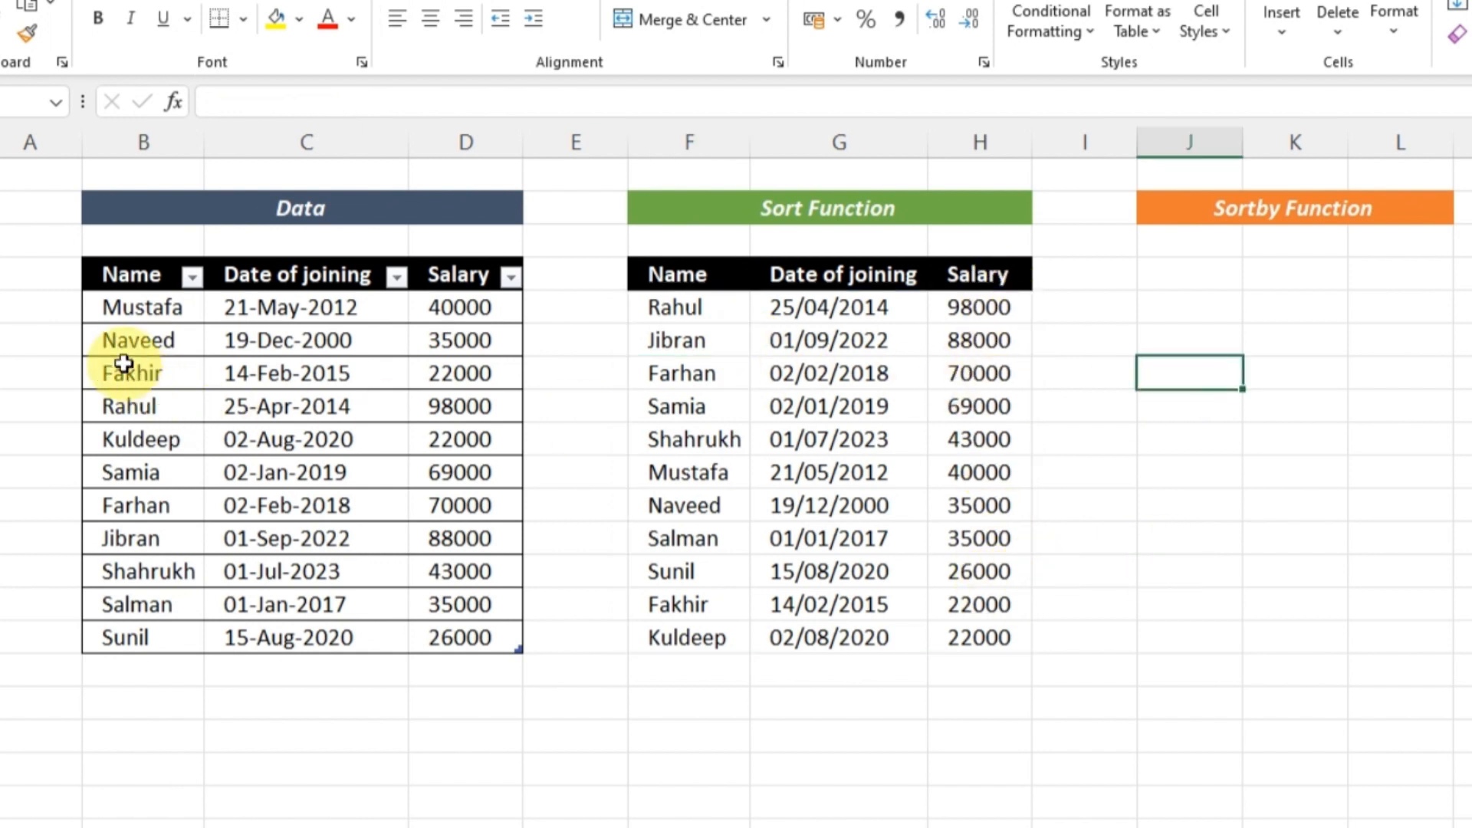
click(117, 300)
drag(117, 301, 456, 642)
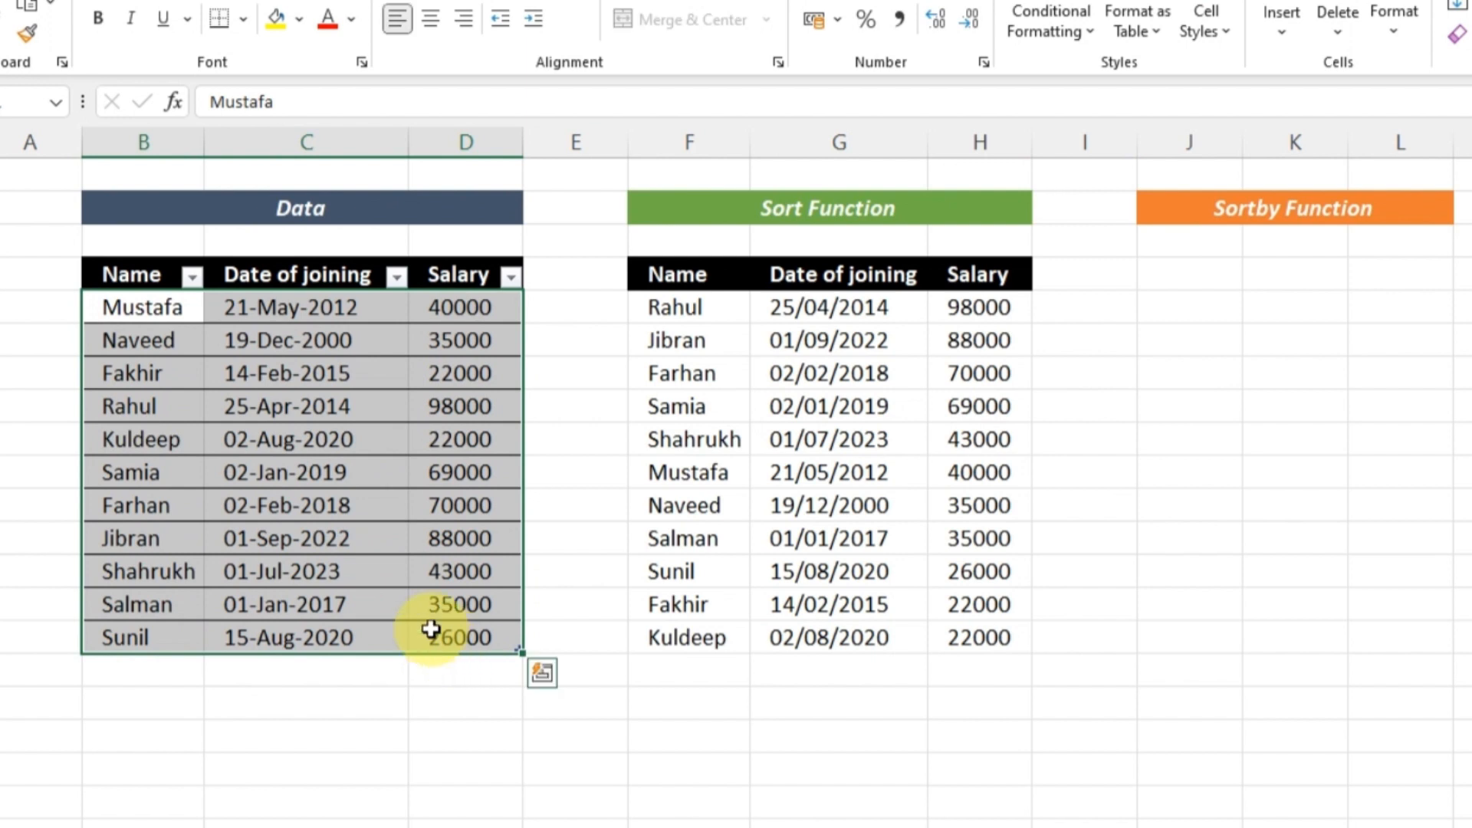
- Add a row directly below the data table with a new employee's name, an empty joining date and a salary of 200000
click(157, 669)
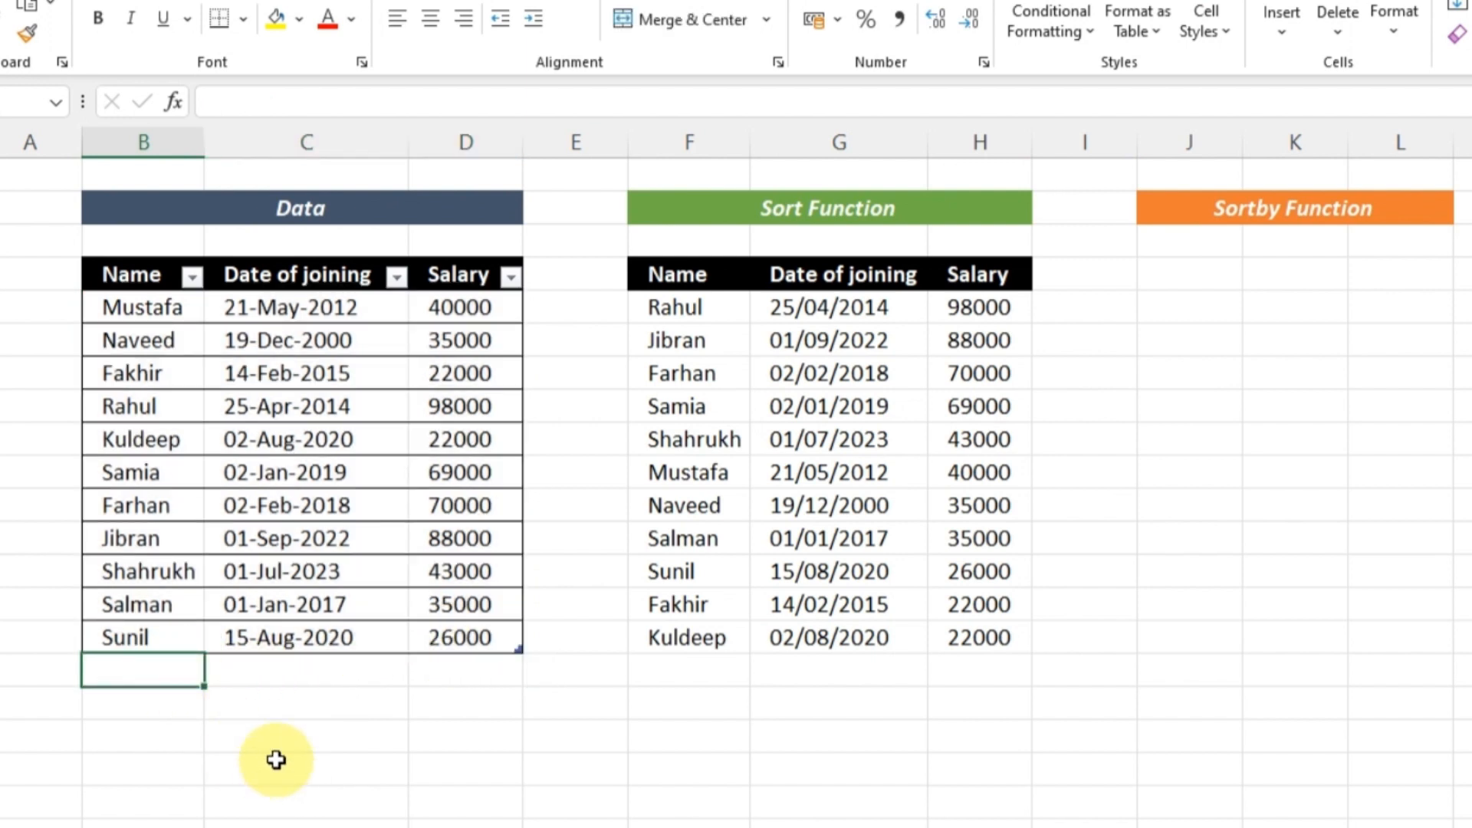
text(Yasir)
key(Tab)
key(Tab)
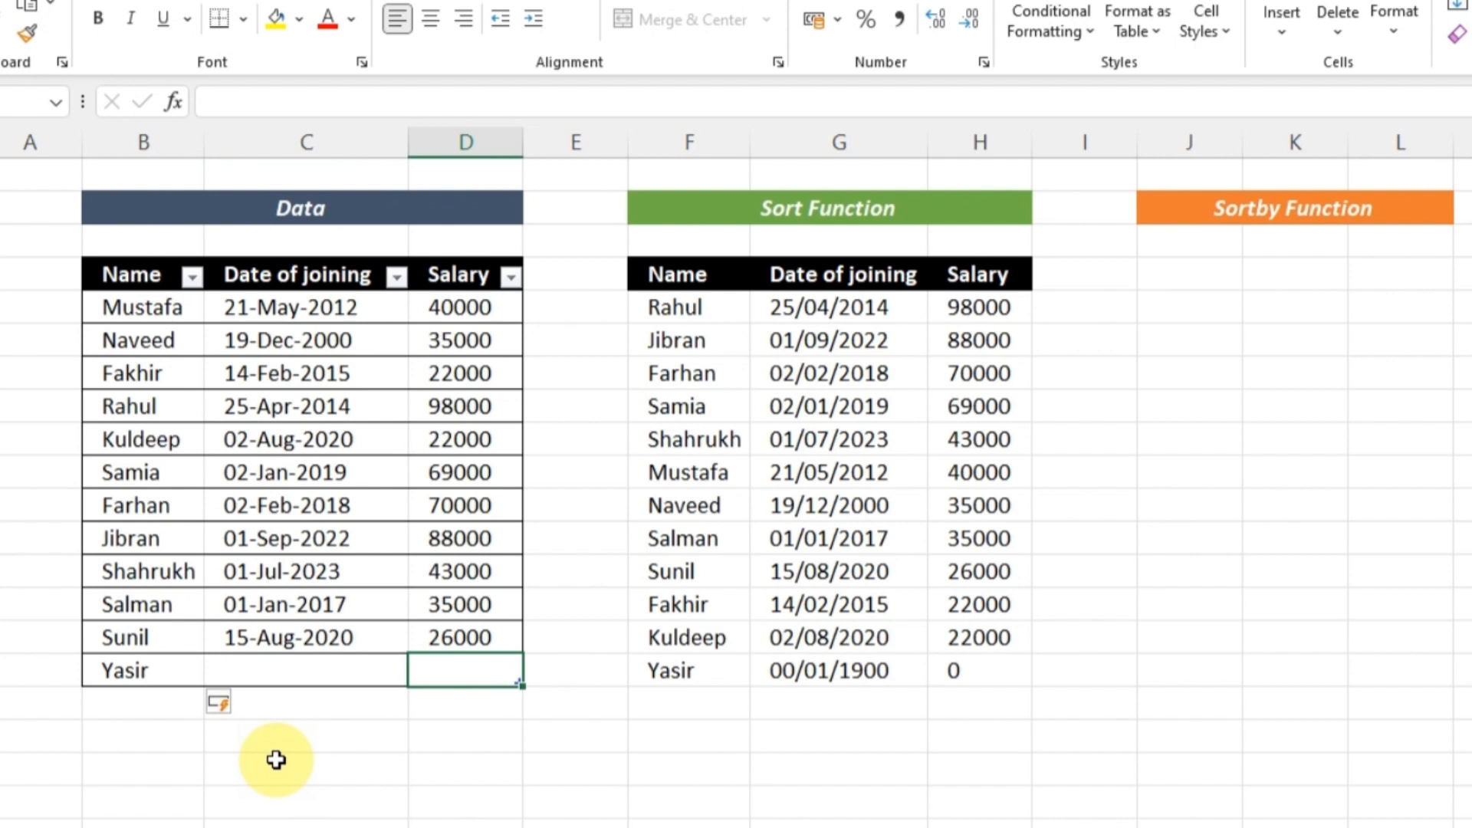
text(200000)
key(Return)
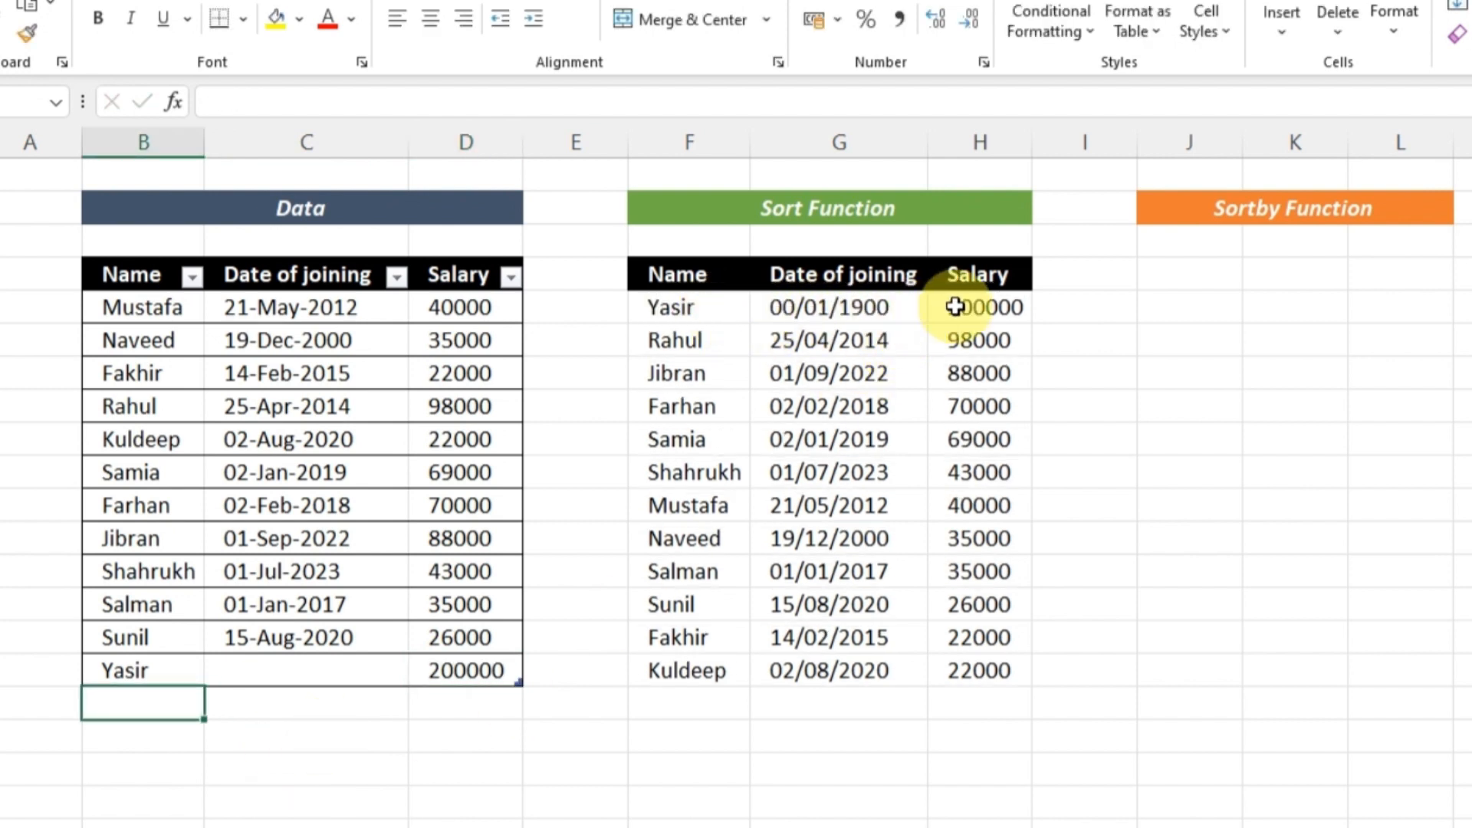
drag(713, 306, 938, 306)
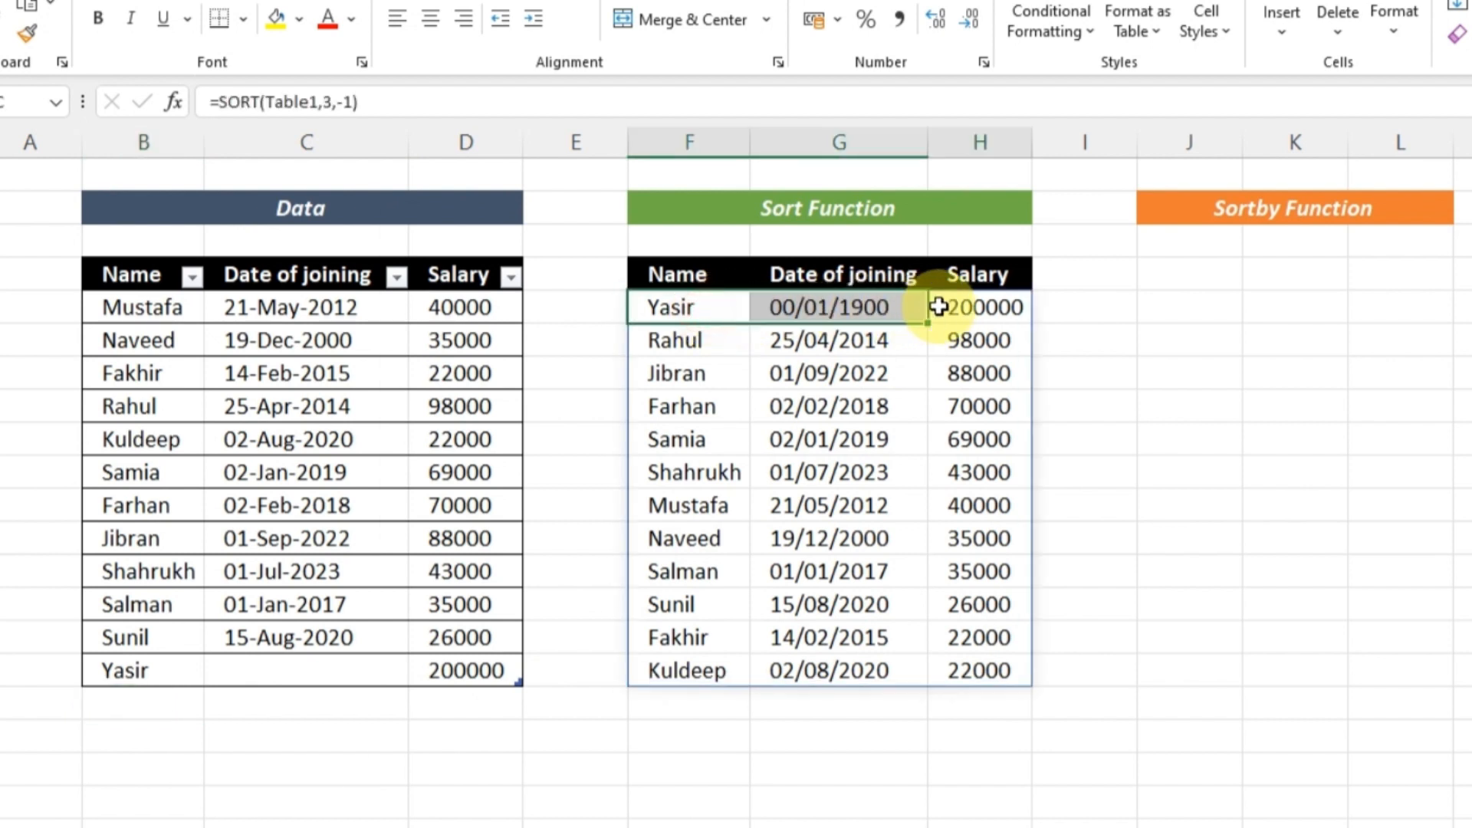
click(1212, 476)
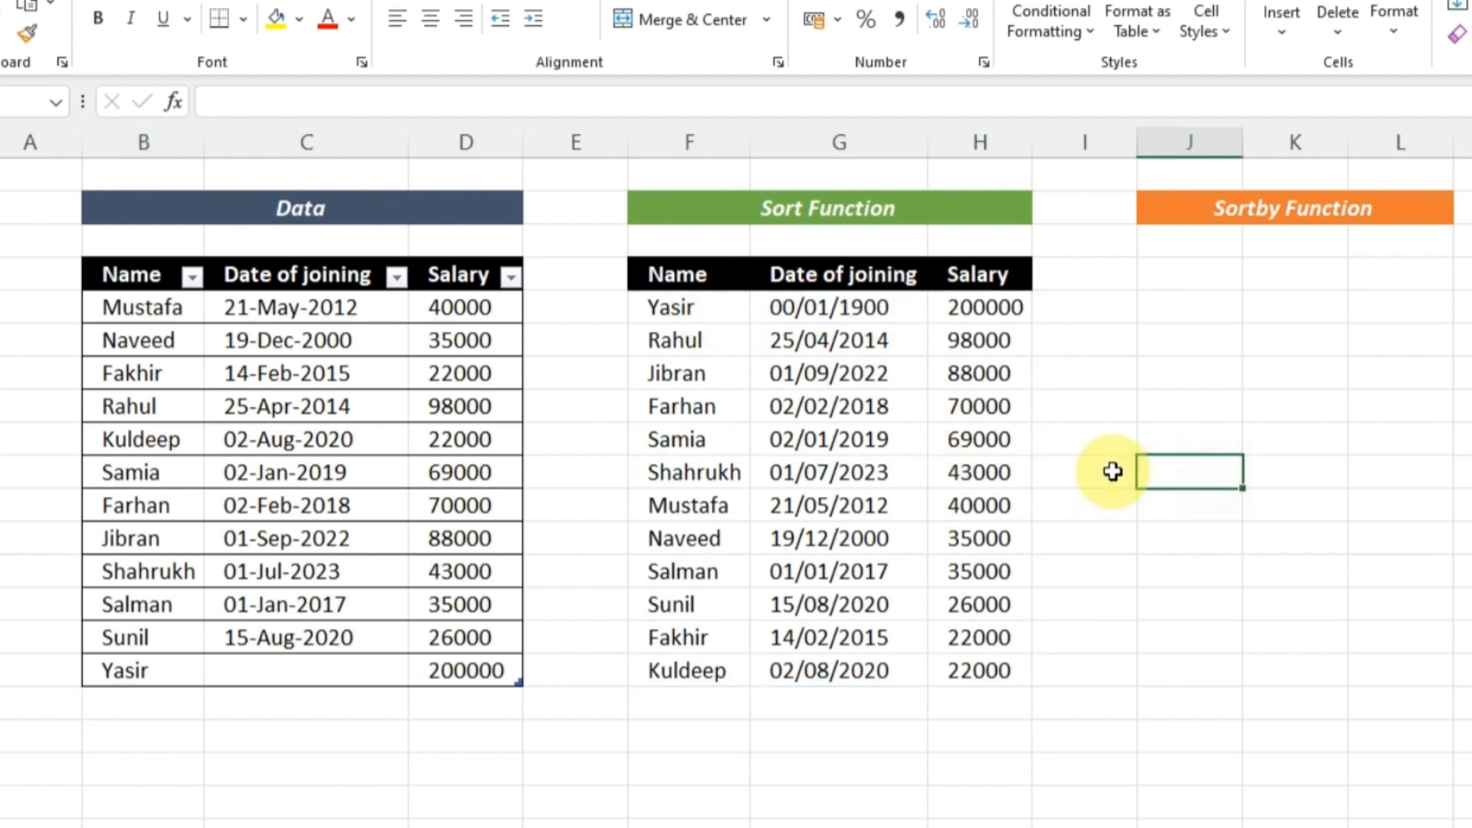
click(1204, 313)
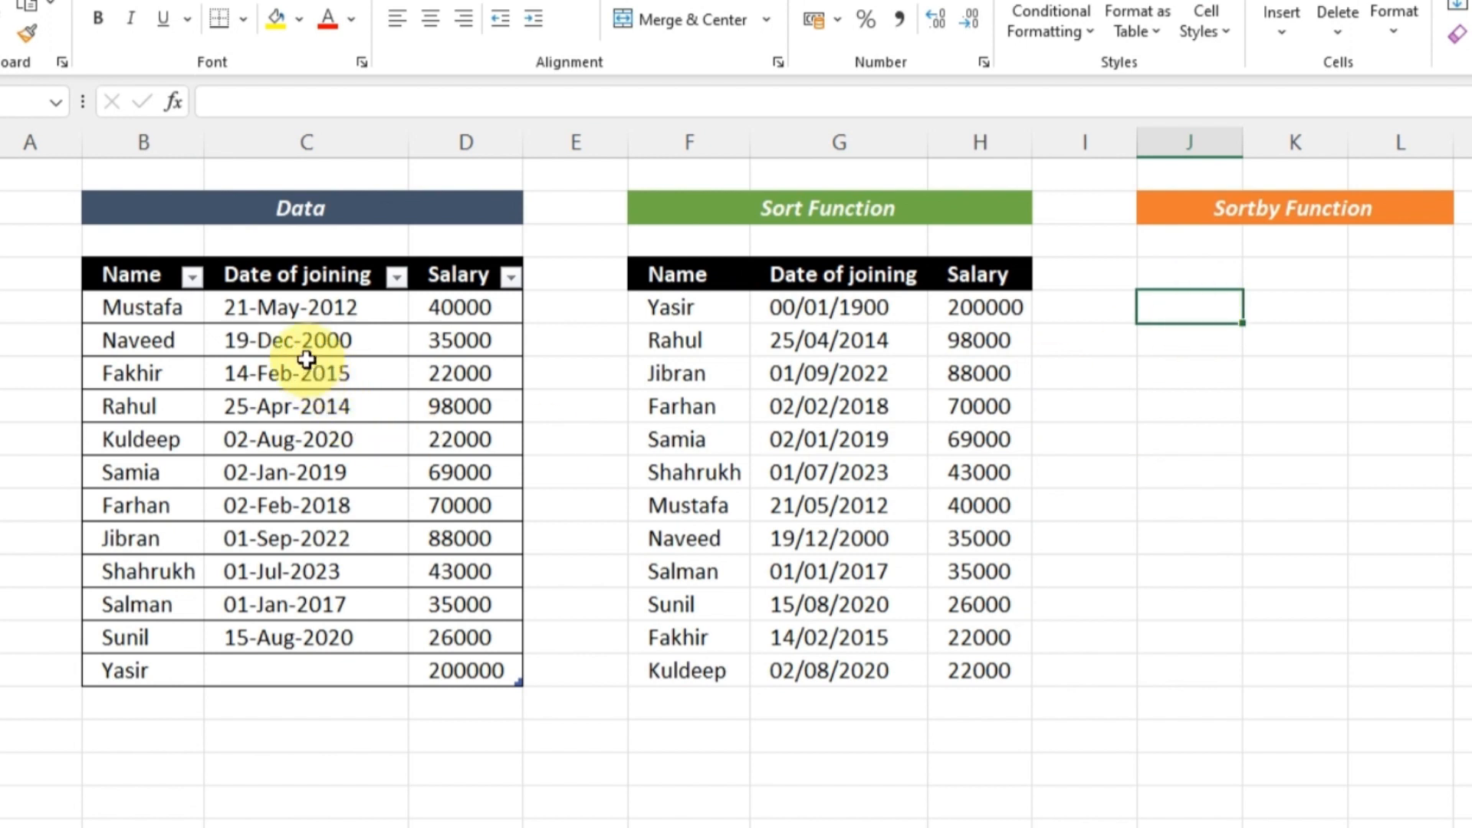
drag(422, 322, 457, 671)
click(1219, 300)
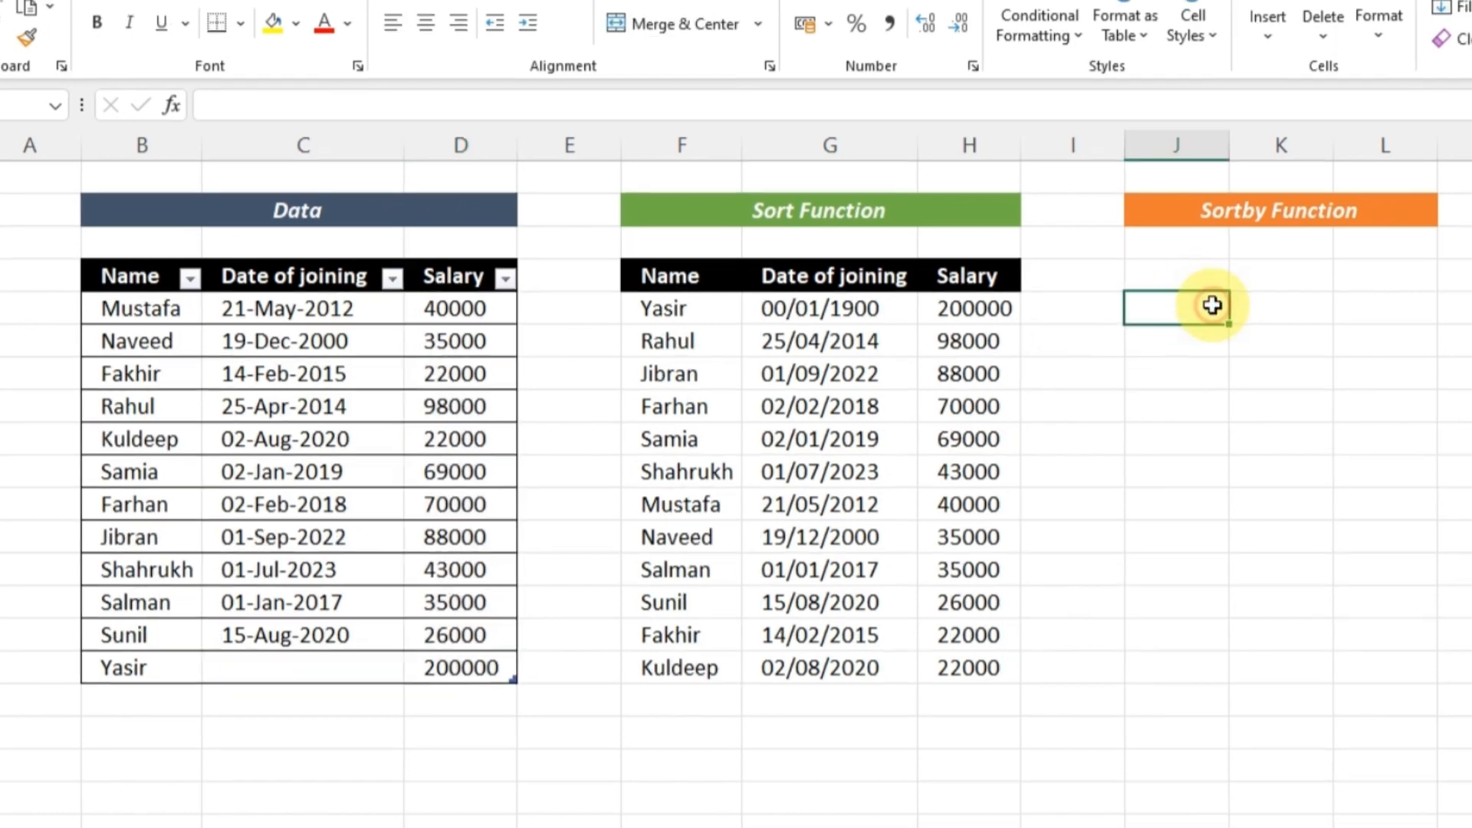
drag(130, 306, 131, 671)
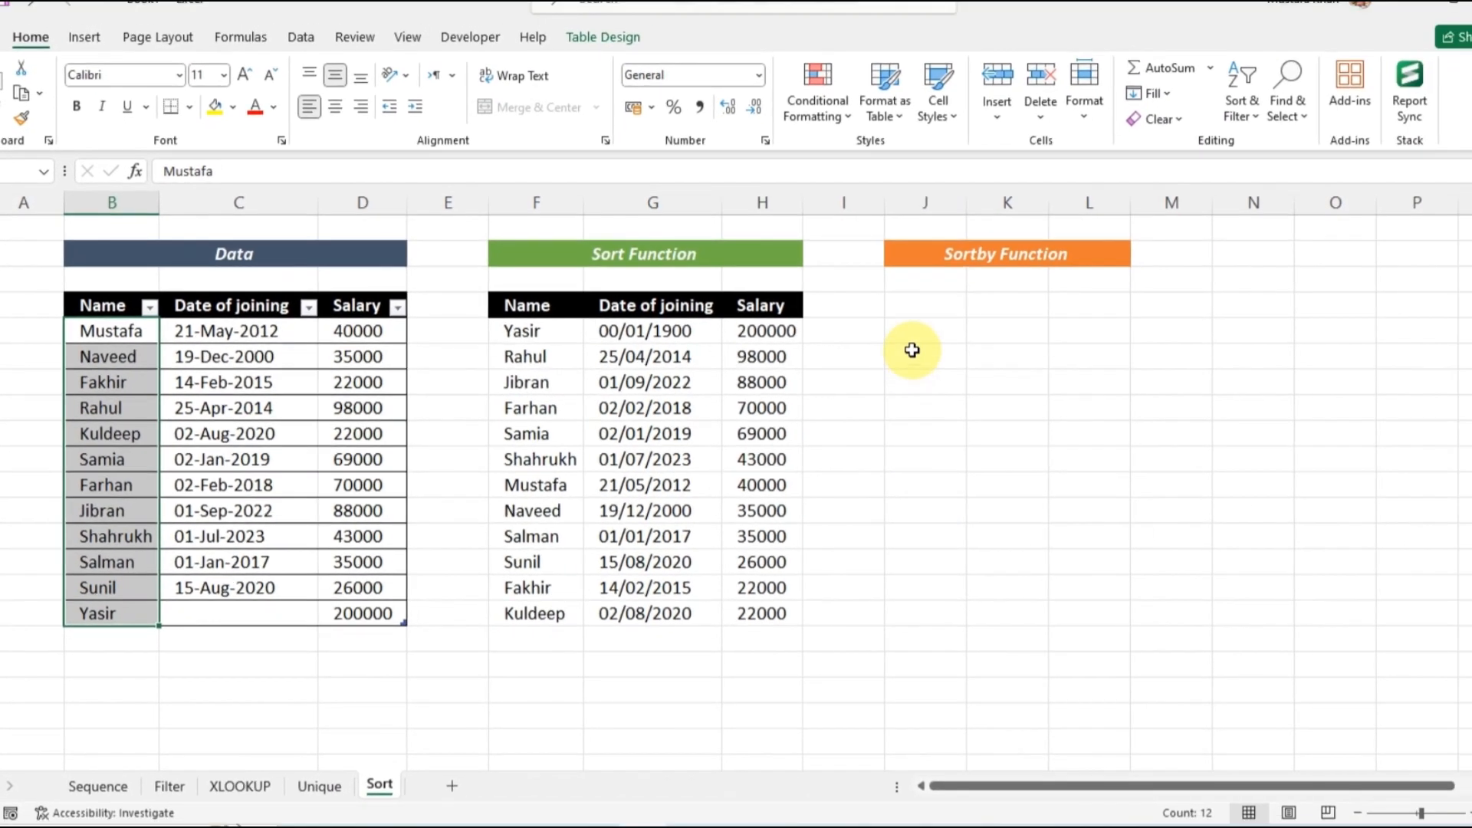
- Enter =SORTBY(Table1[Name],Table1[Salary],-1) in column J under the Sortby Function heading to list the names by descending salary
click(1047, 320)
text(=s)
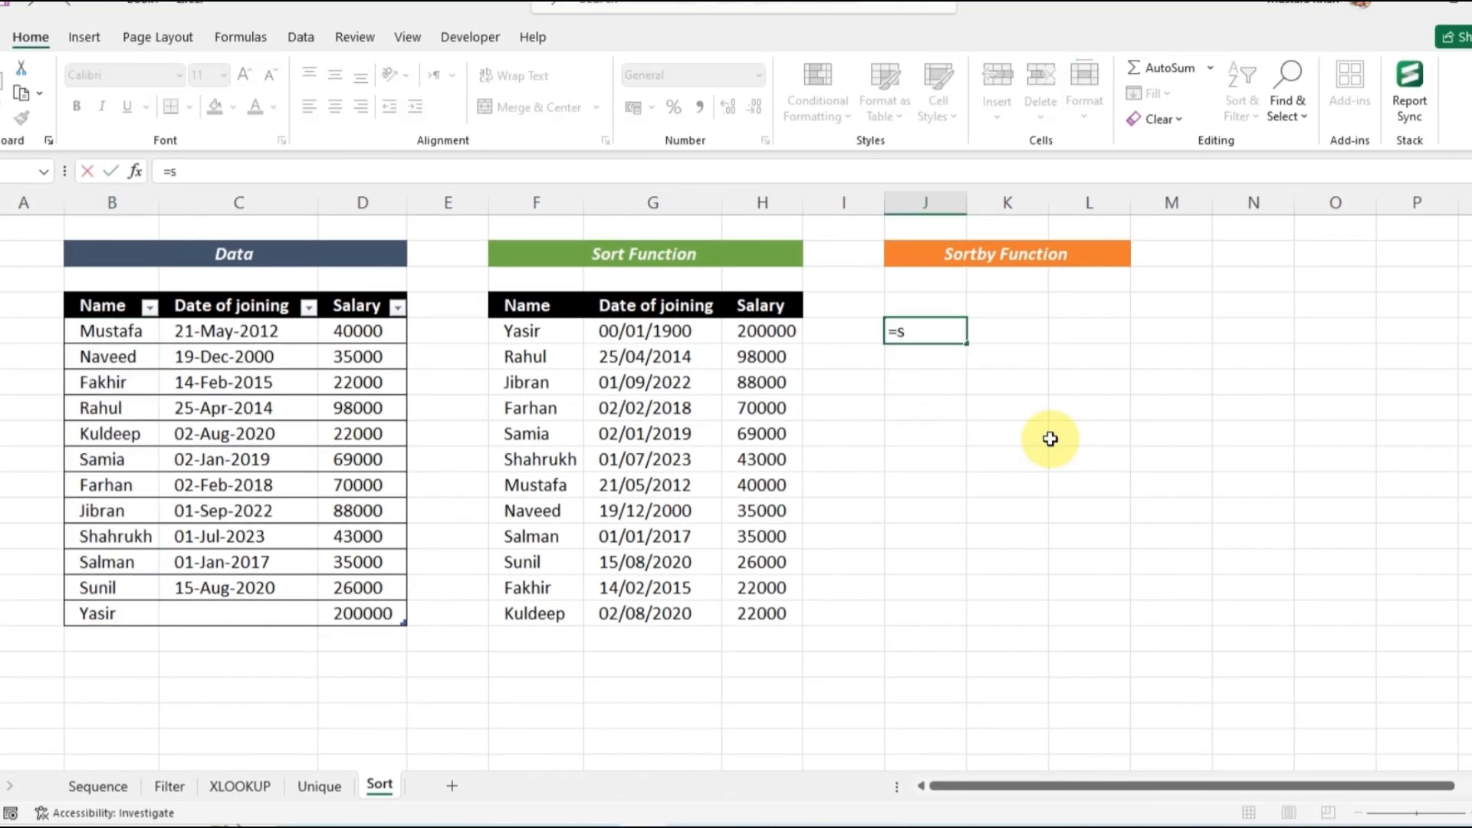
text(ortby)
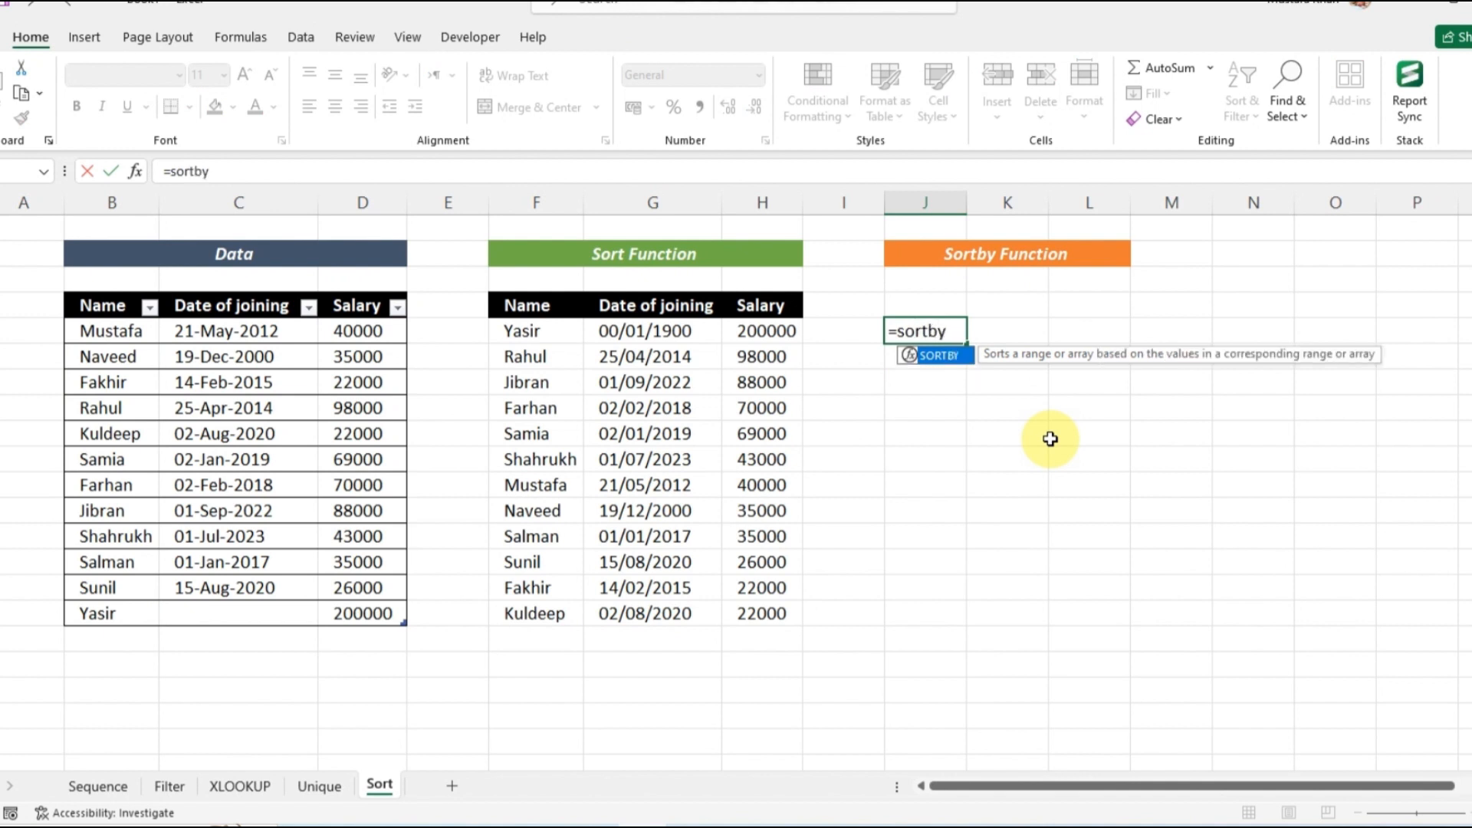
text(()
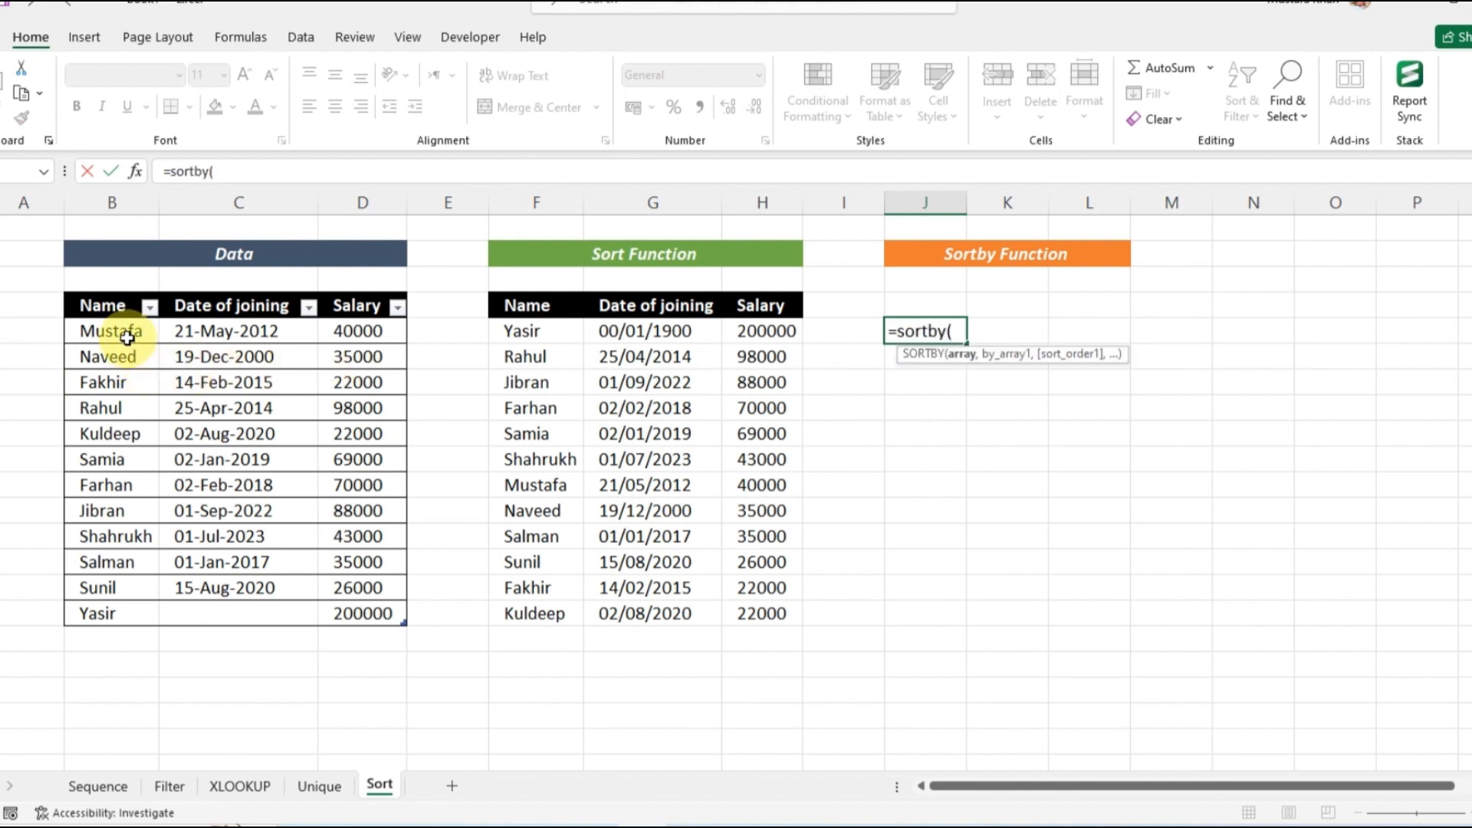
drag(122, 331, 126, 625)
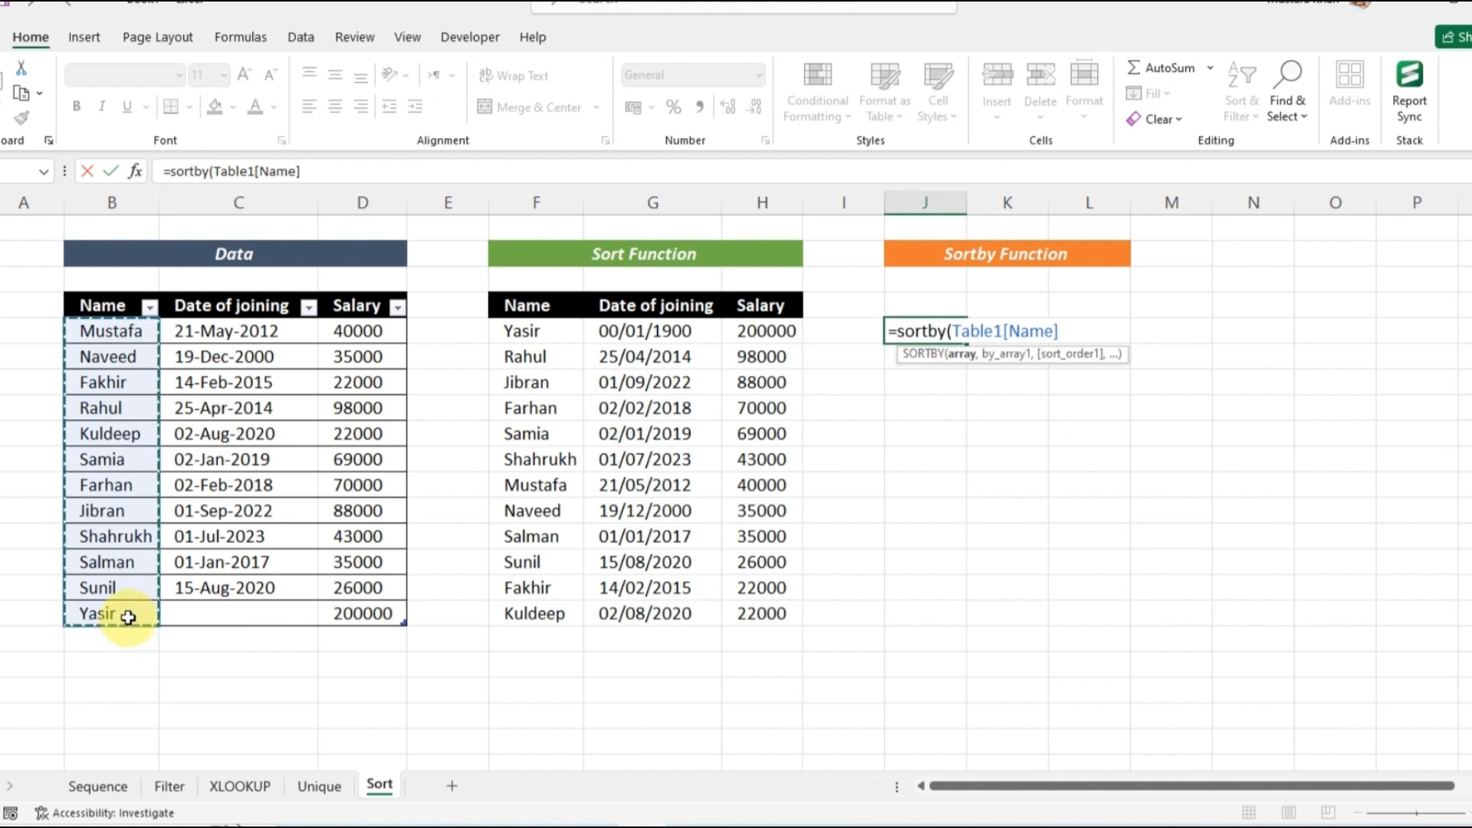
text(,)
drag(376, 332, 379, 626)
text(,)
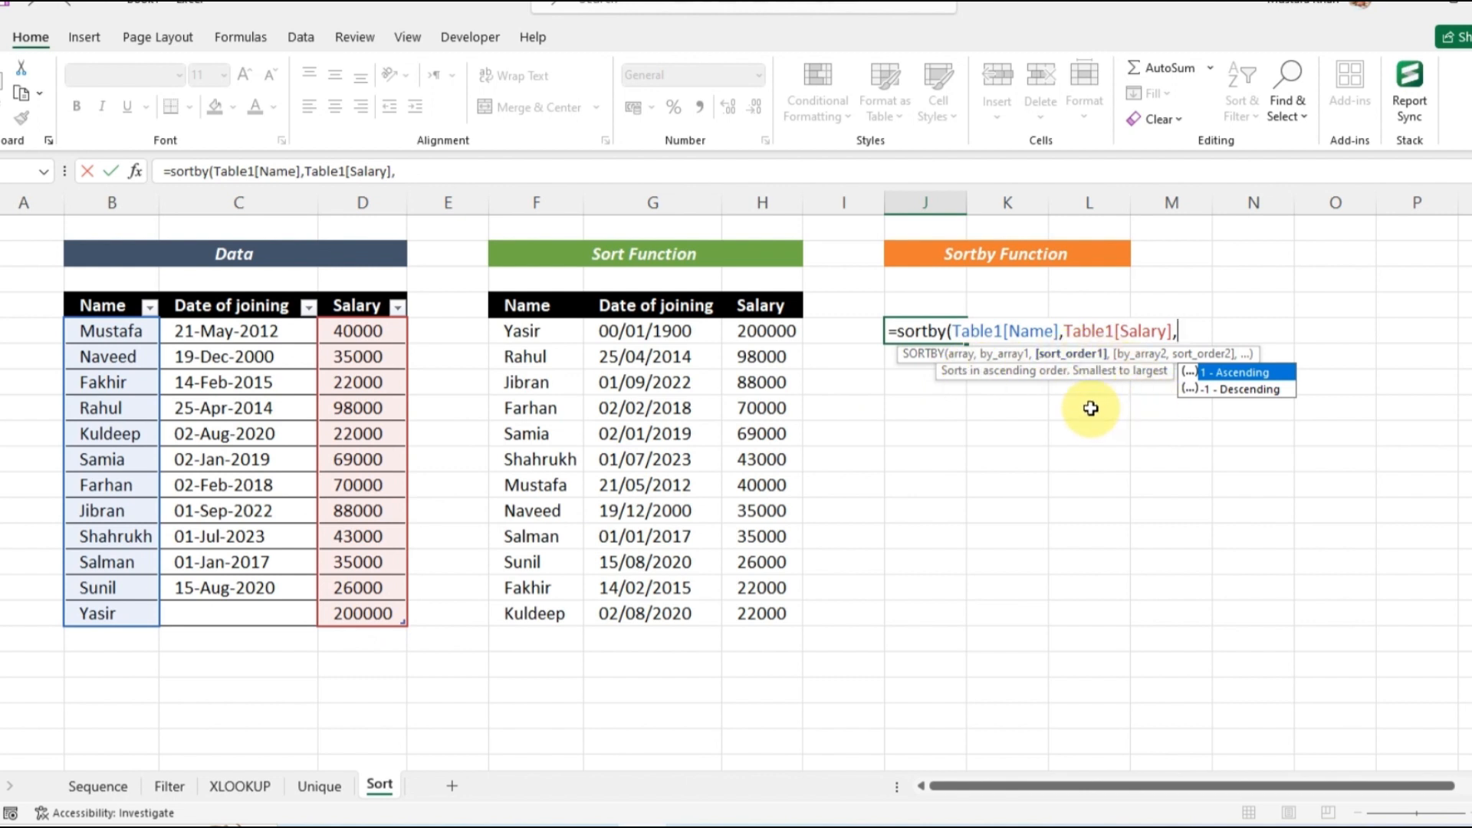
text(-1)
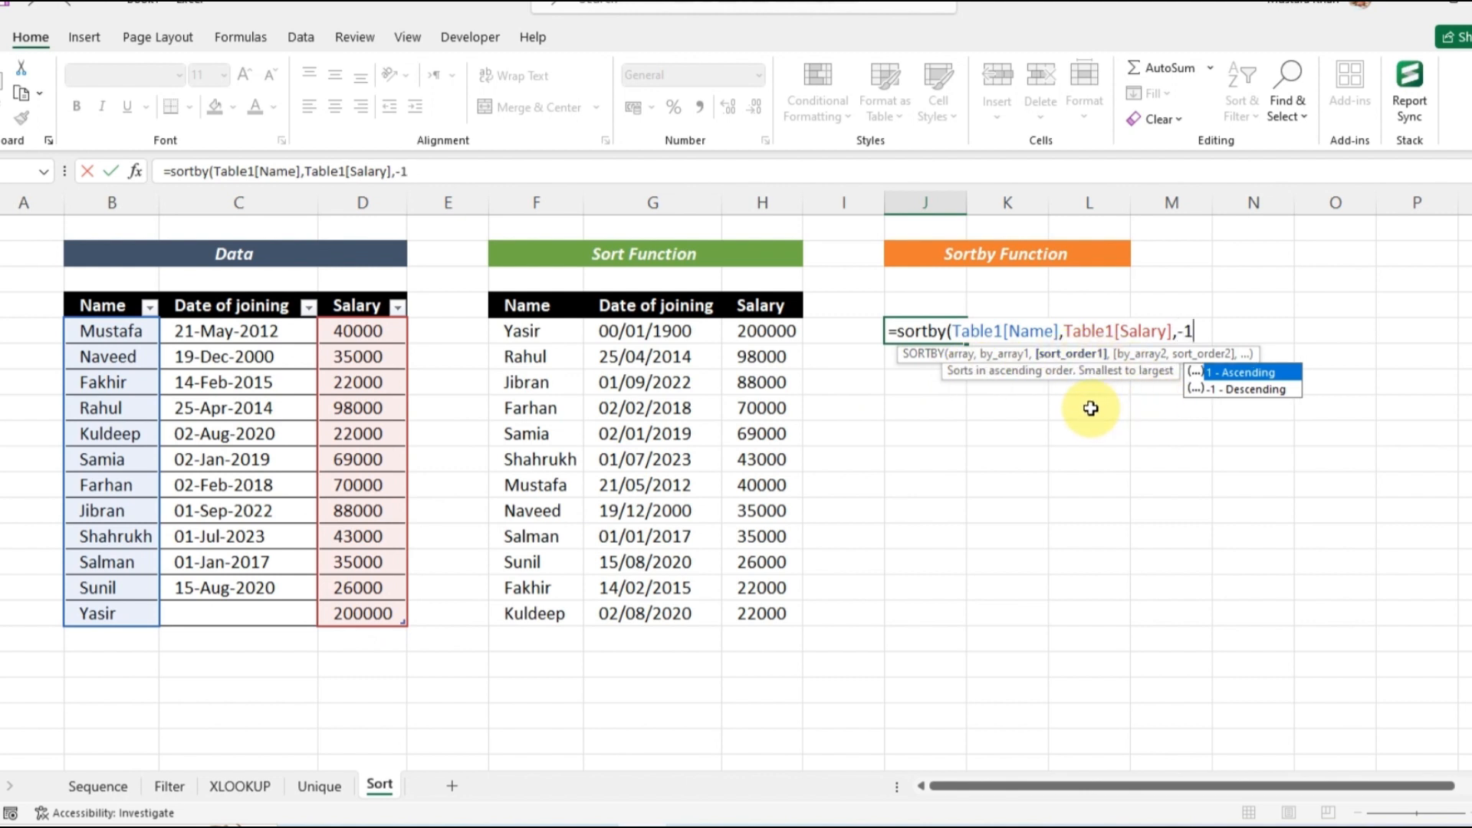
text())
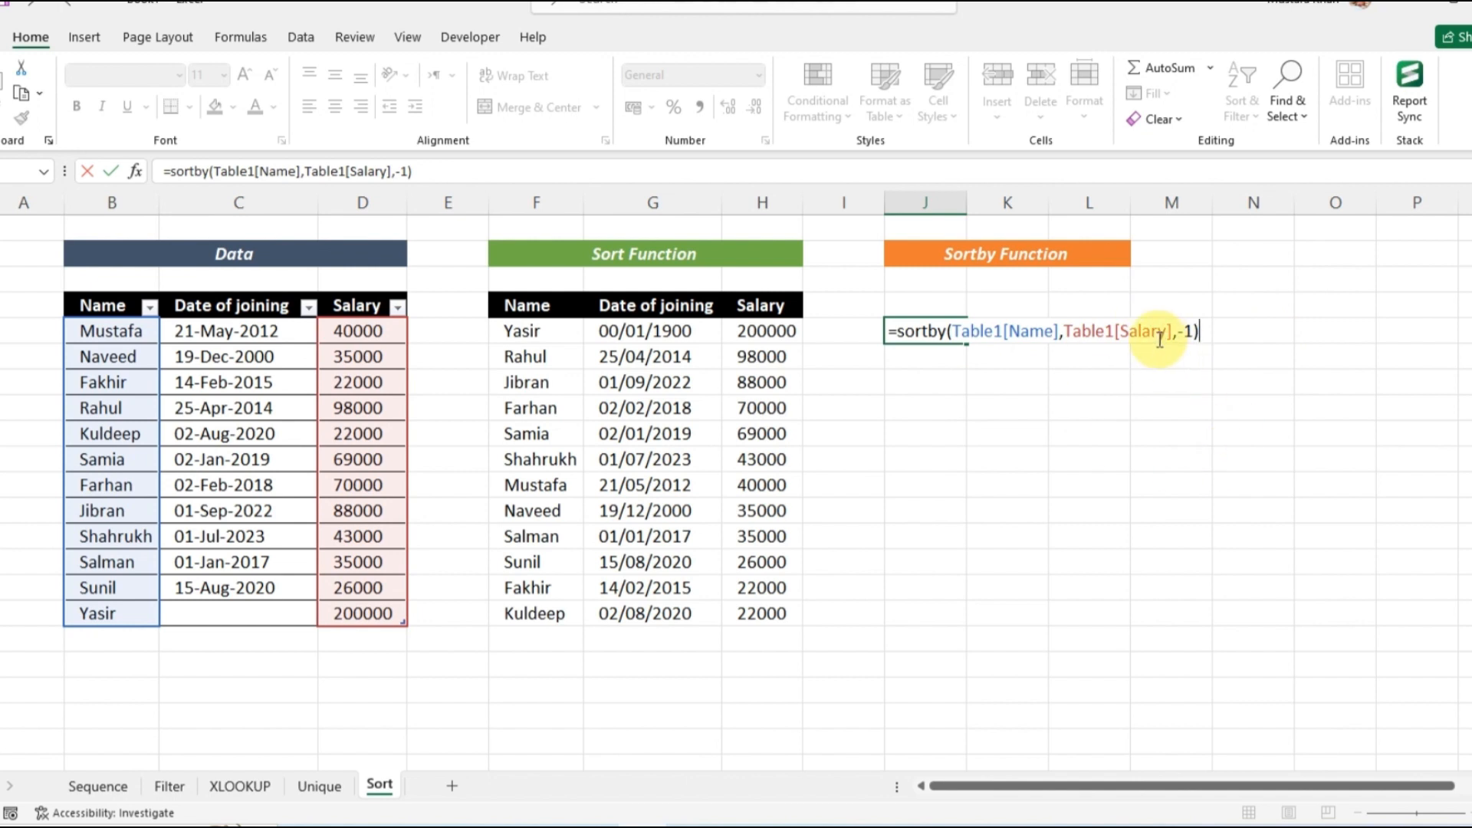
key(Tab)
drag(923, 329, 936, 611)
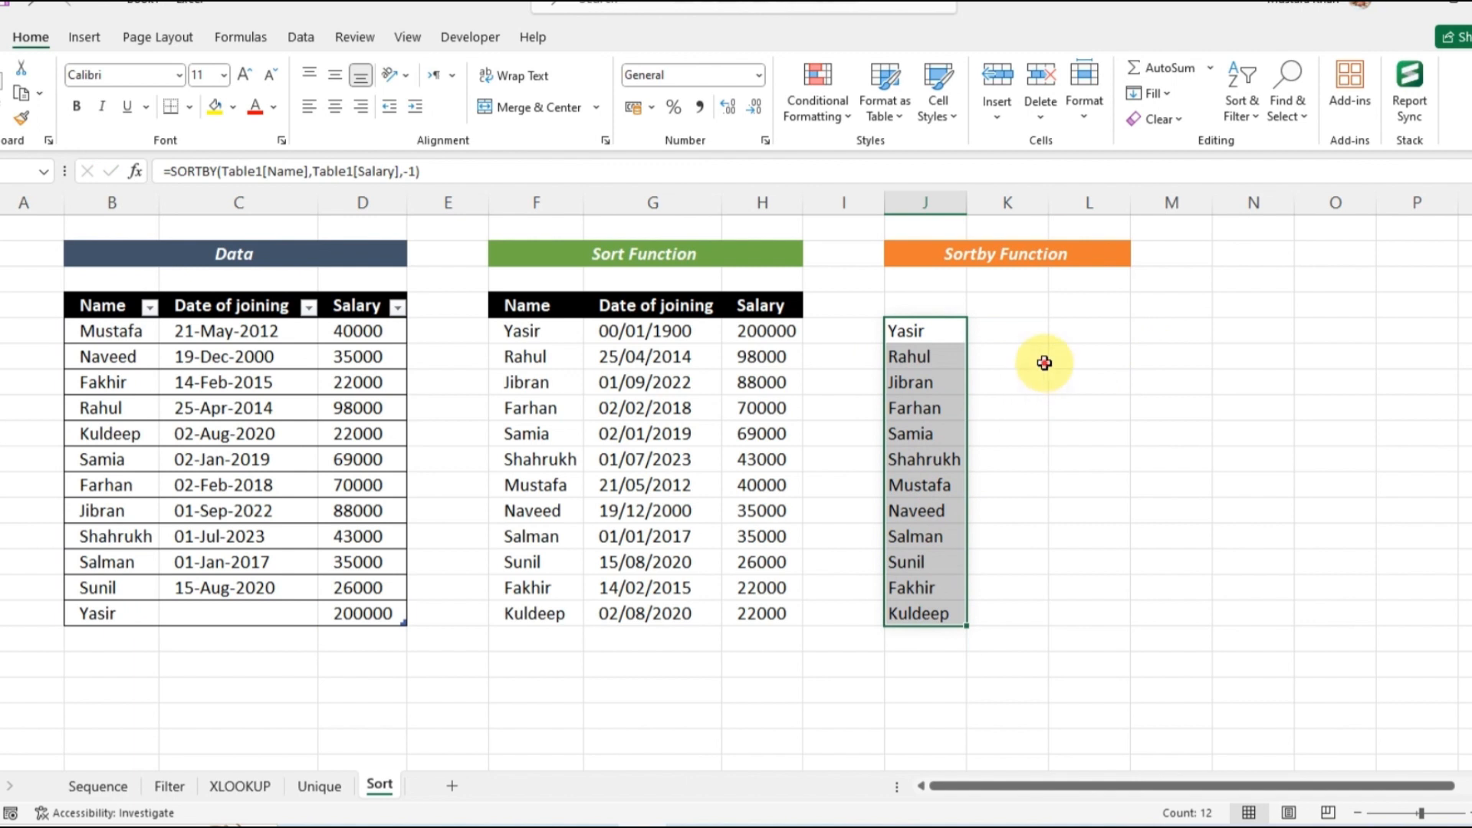
click(1021, 359)
drag(762, 331, 765, 603)
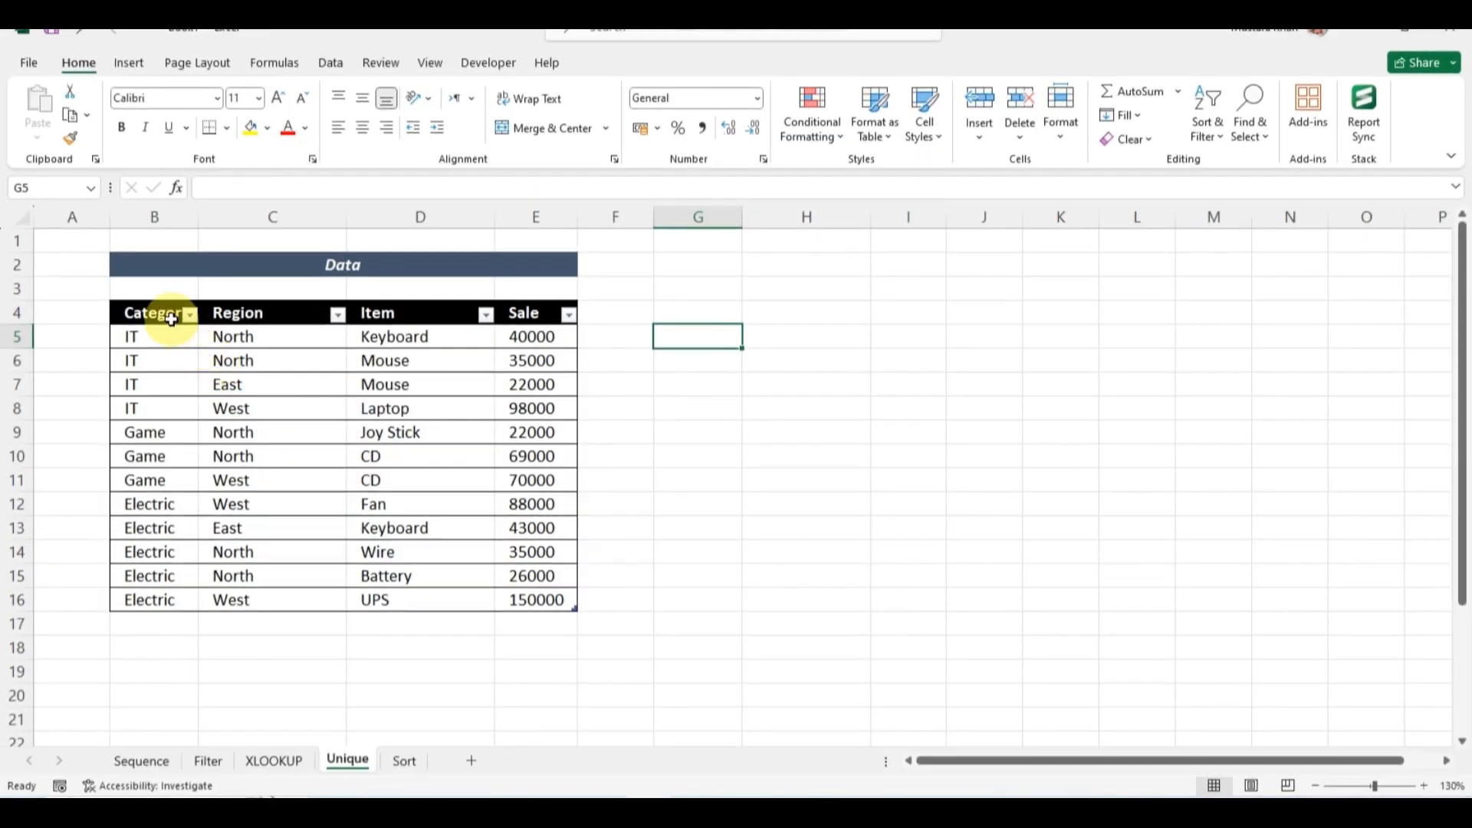
drag(171, 319, 545, 598)
drag(391, 314, 410, 590)
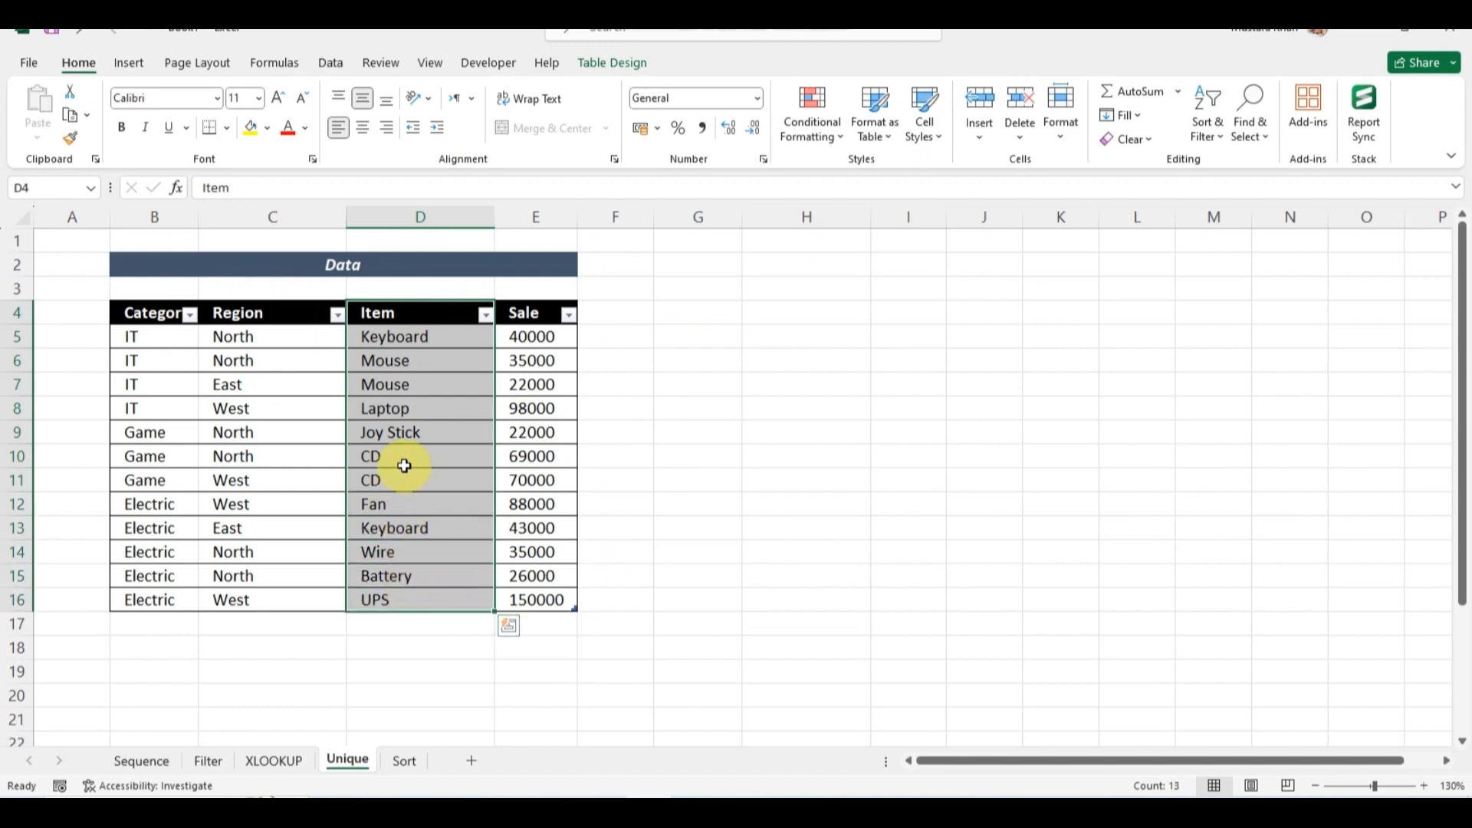
- Enter =UNIQUE(Table13[Item]) in cell G5 of the Unique sheet to list the distinct items from the data table
click(692, 334)
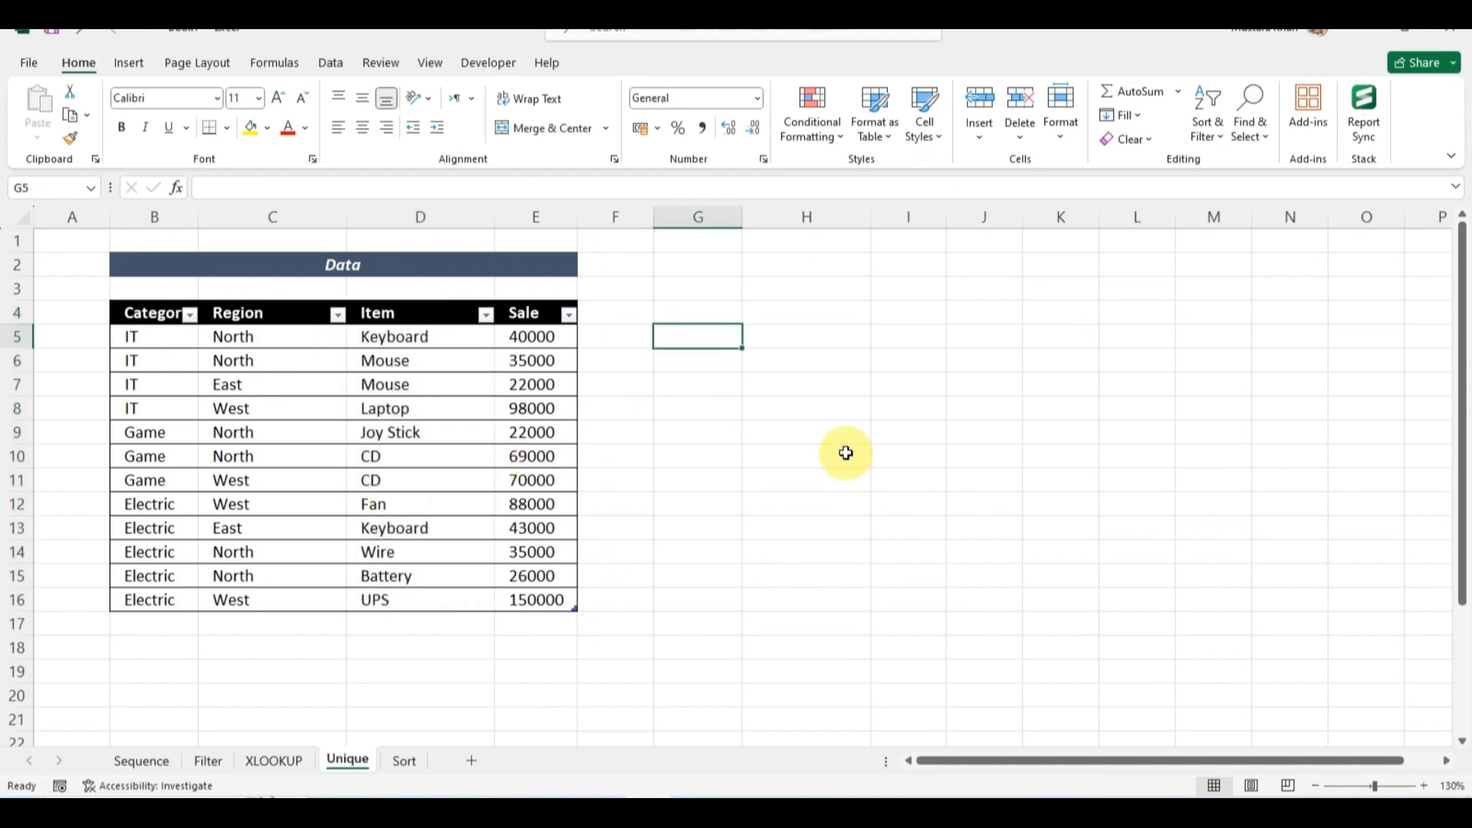
text(=uniq)
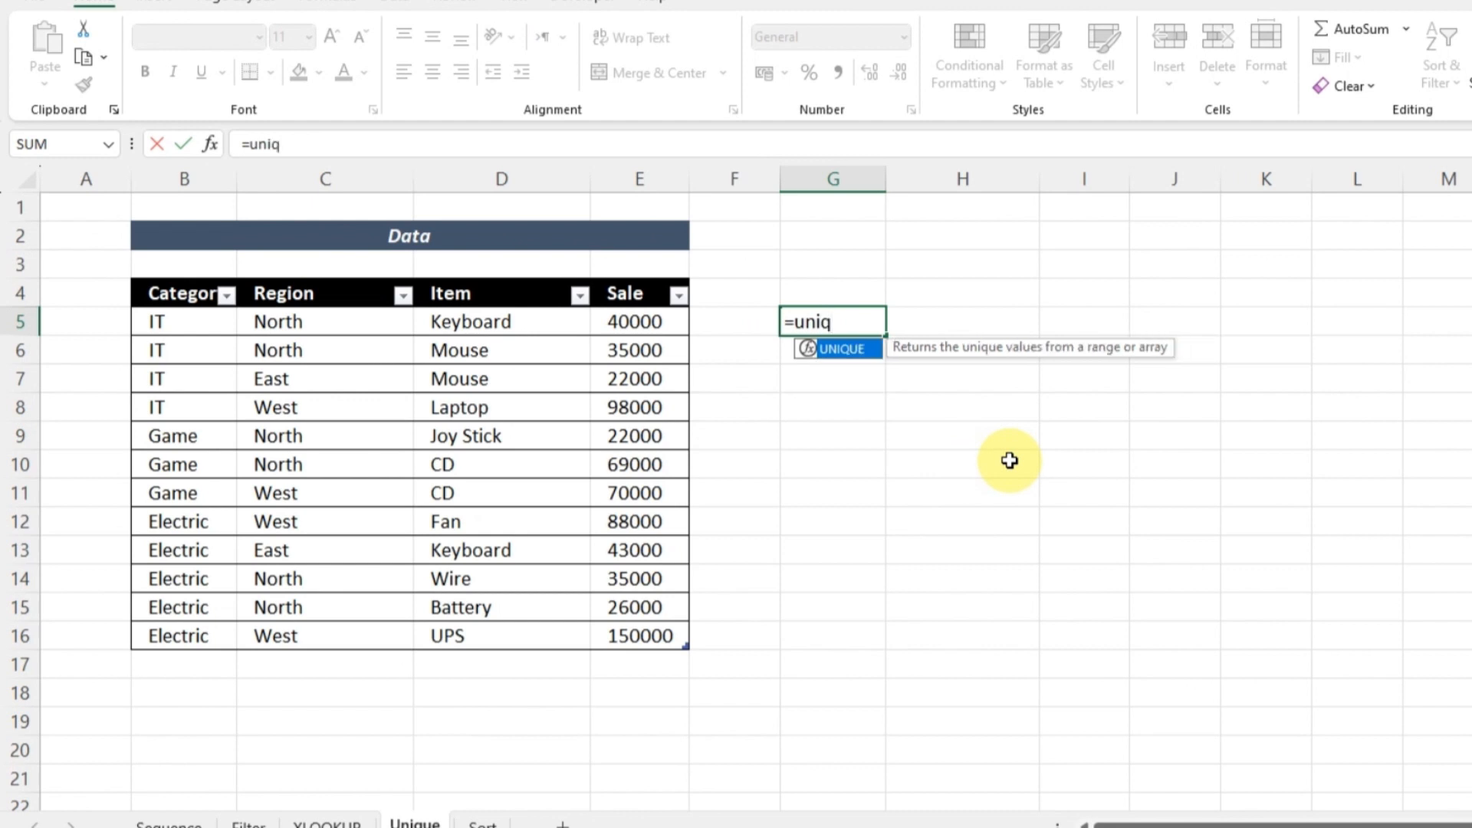
key(Tab)
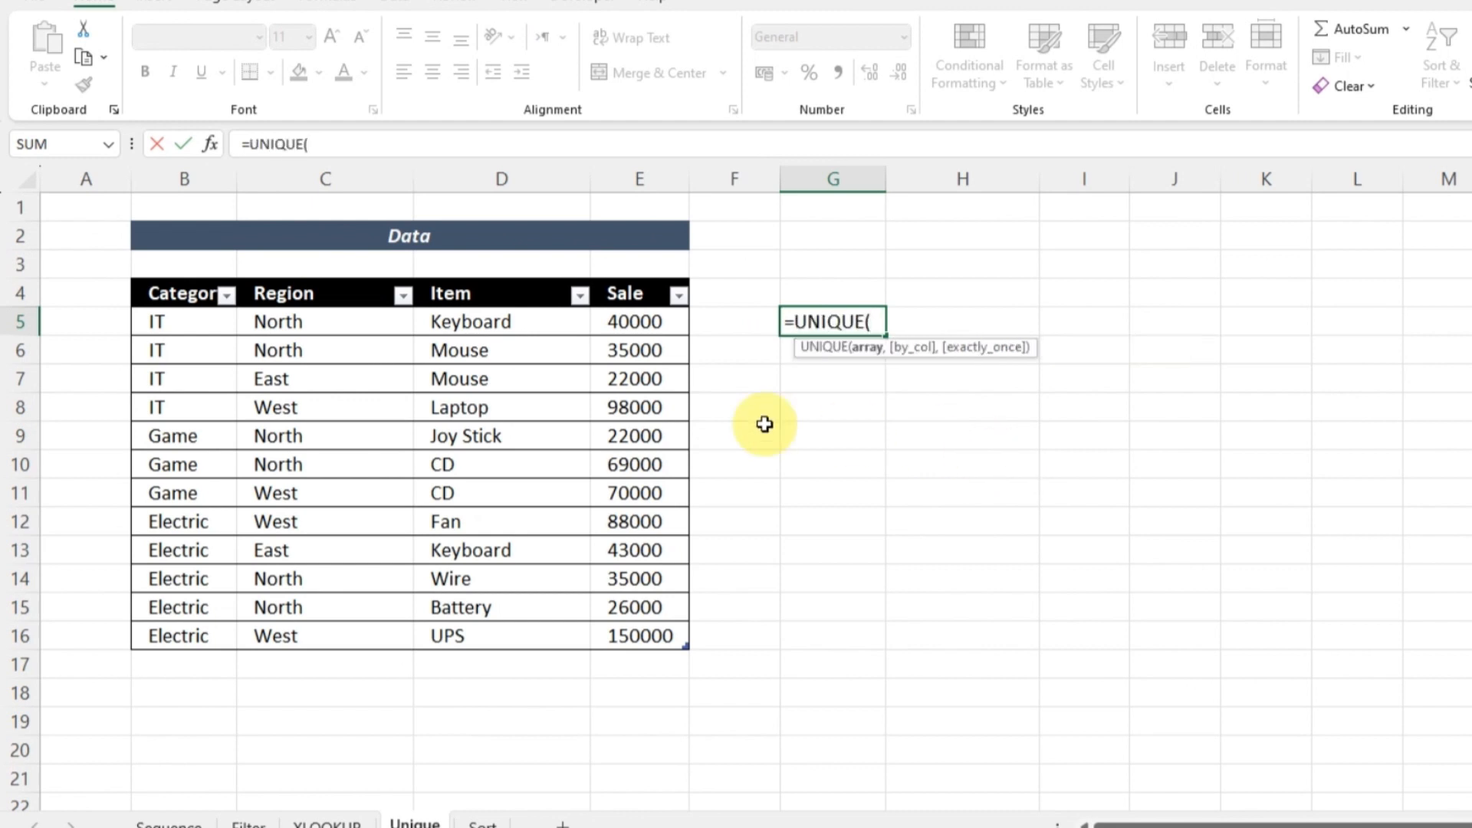
drag(526, 325, 515, 630)
text())
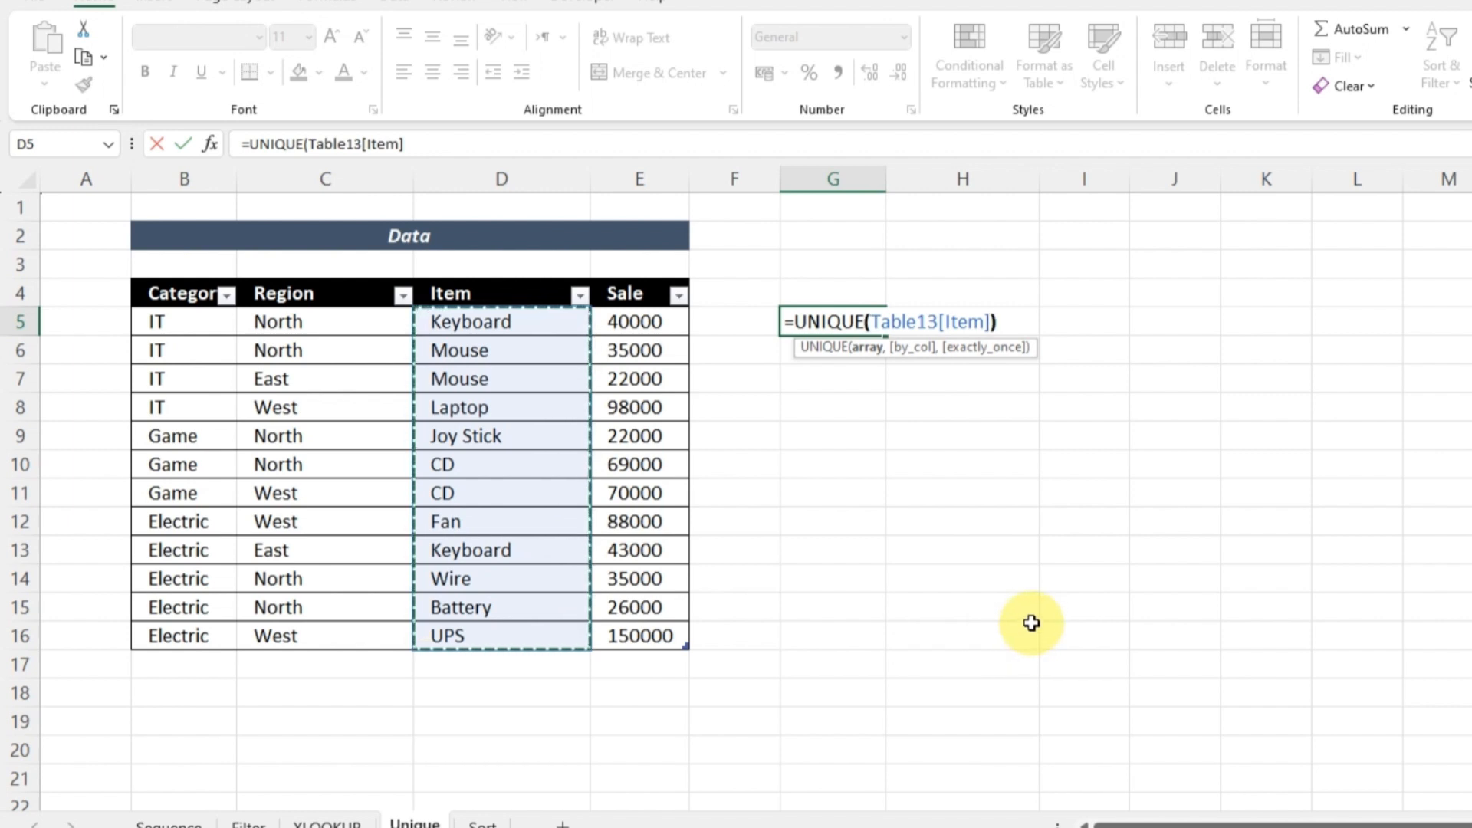
key(Return)
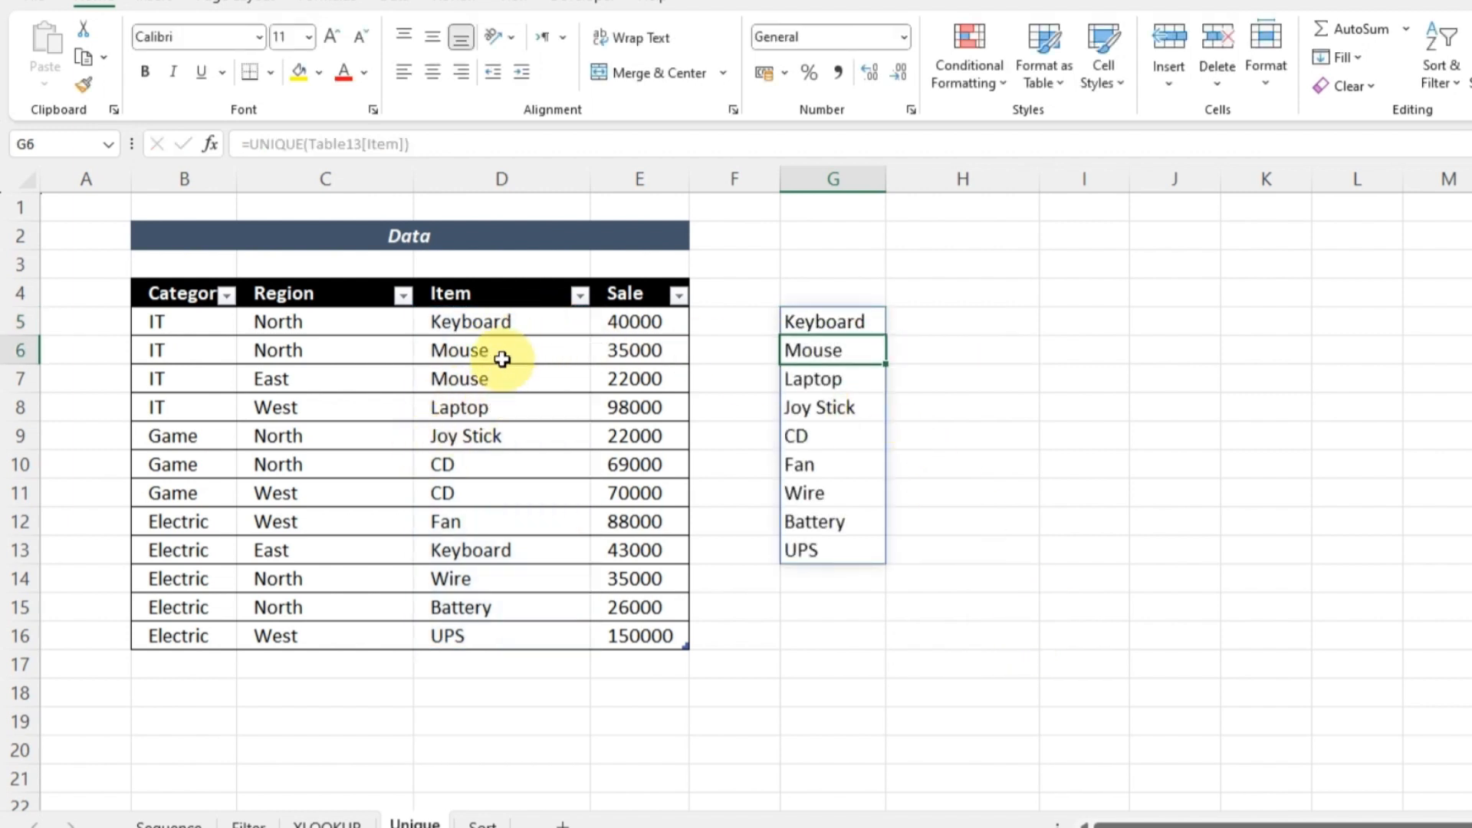
click(836, 321)
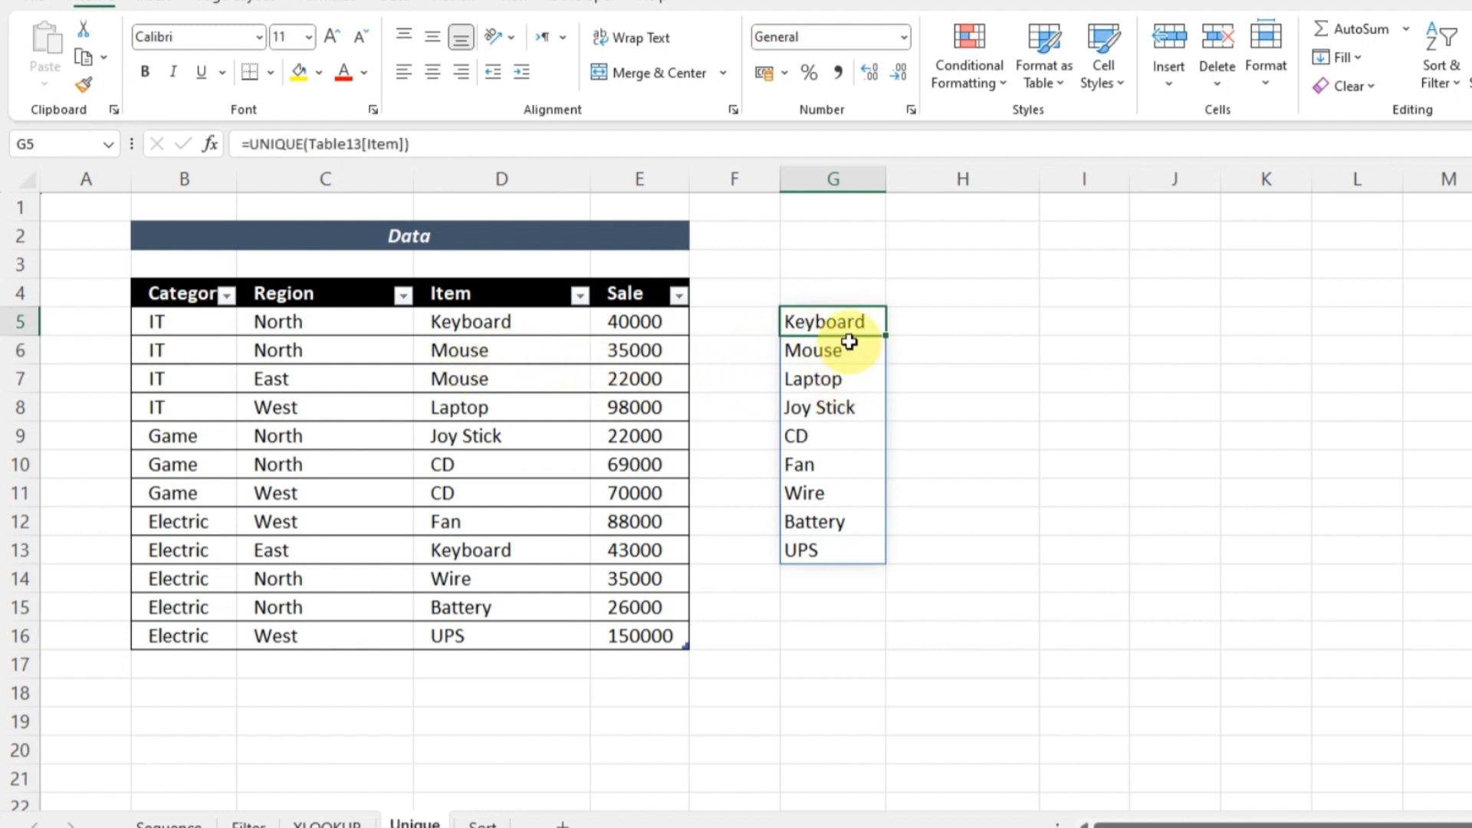
- Enter =UNIQUE(Table13[[Category]:[Region]]) in cell I5 to list the distinct category and region combinations
click(1056, 326)
text(=u)
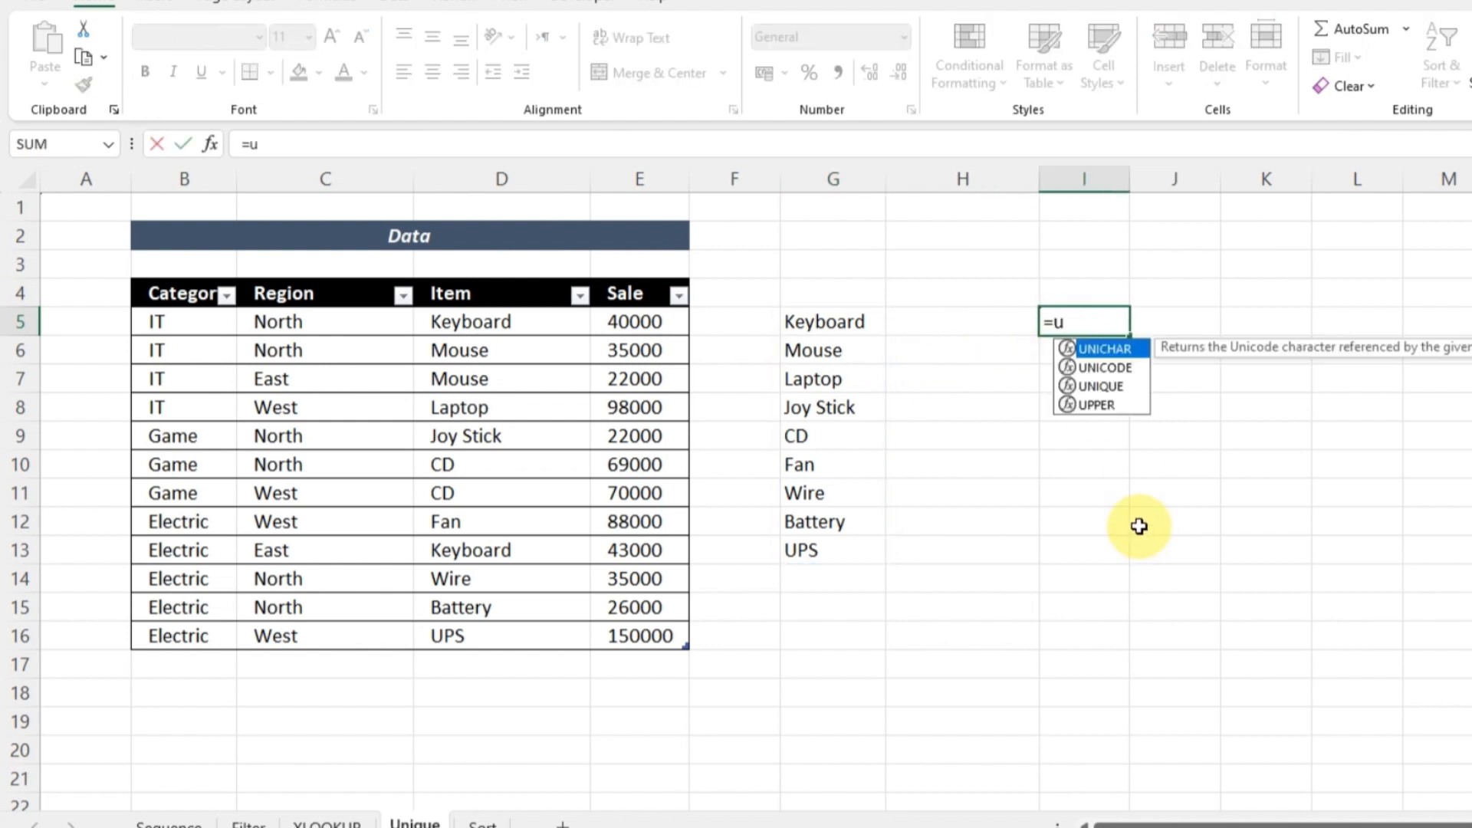
text(niqu)
key(Tab)
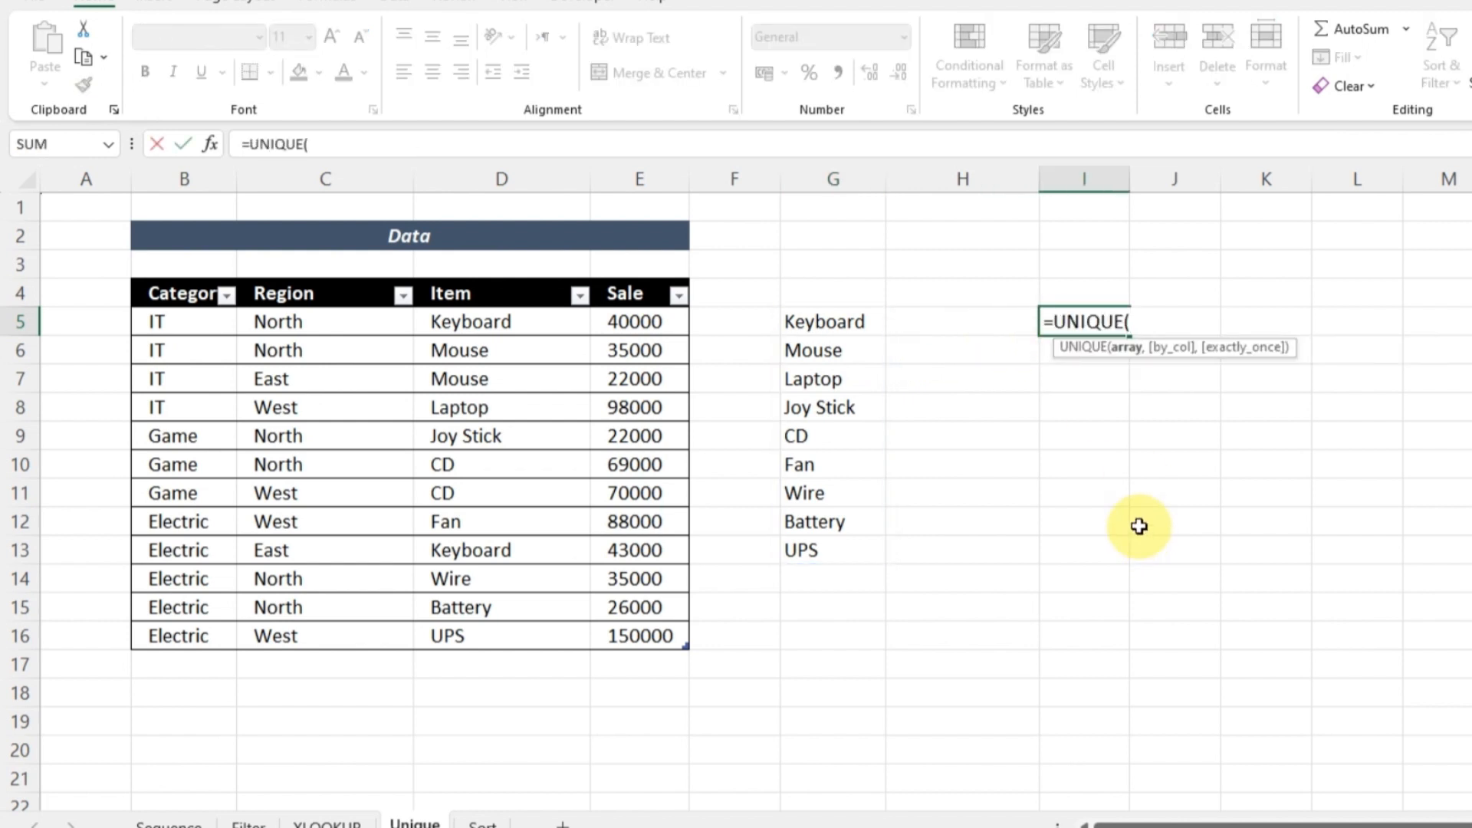
drag(197, 319, 319, 624)
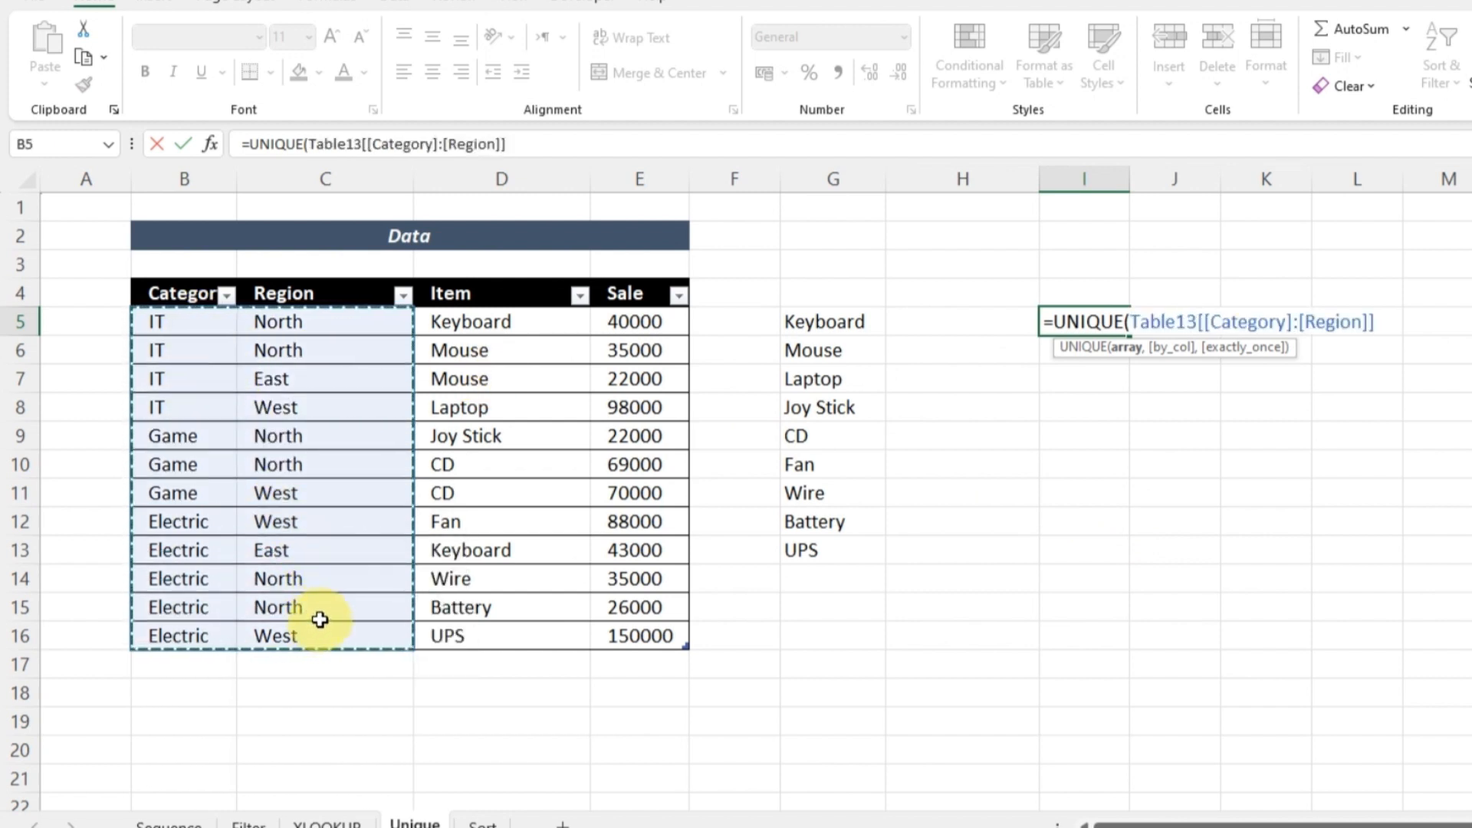
text())
key(Return)
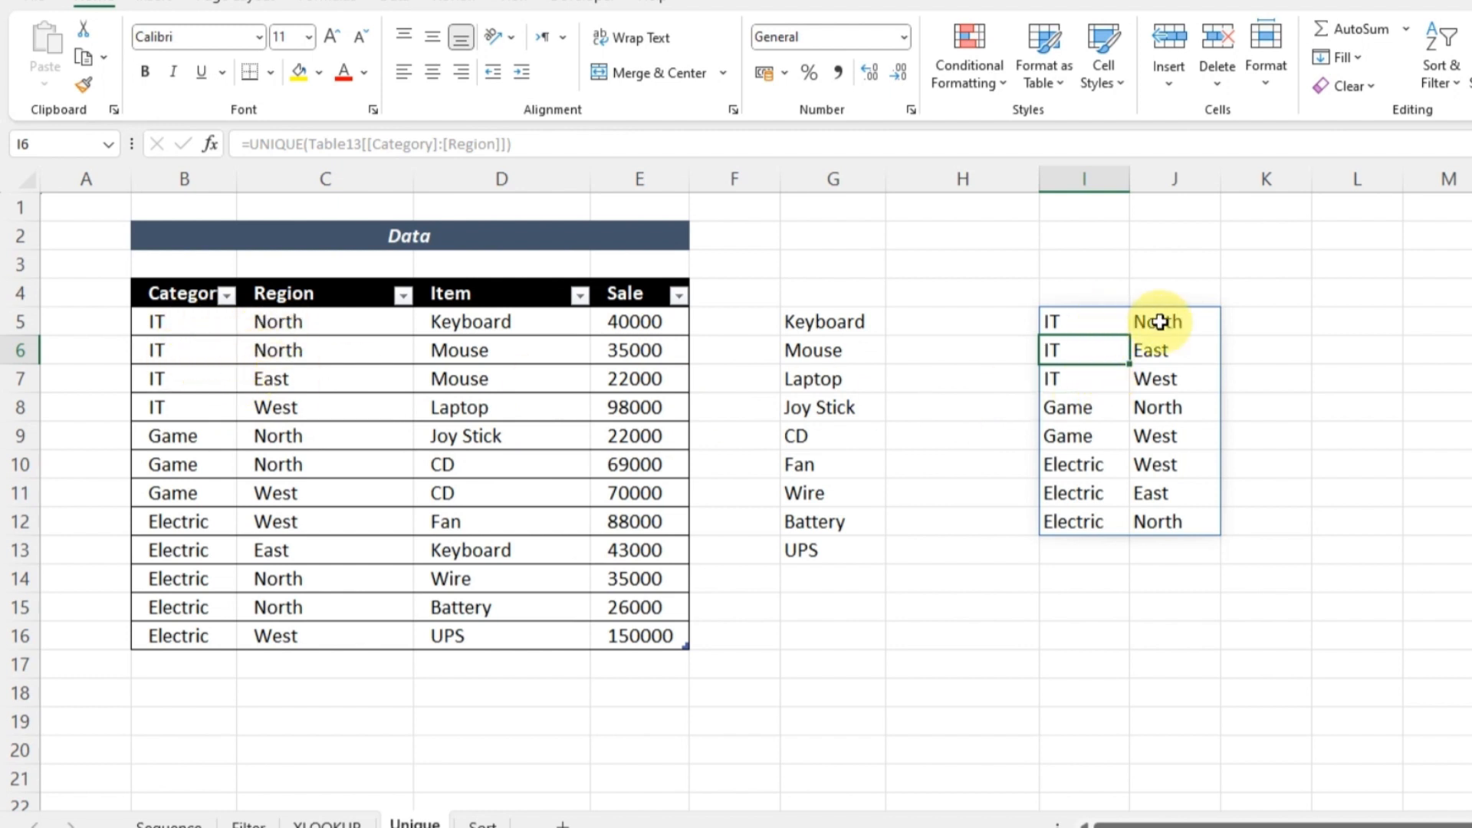
- Enter =UNIQUE(Table13[Item],,TRUE) in cell L5 to list only the items that appear exactly once in the table
click(1357, 321)
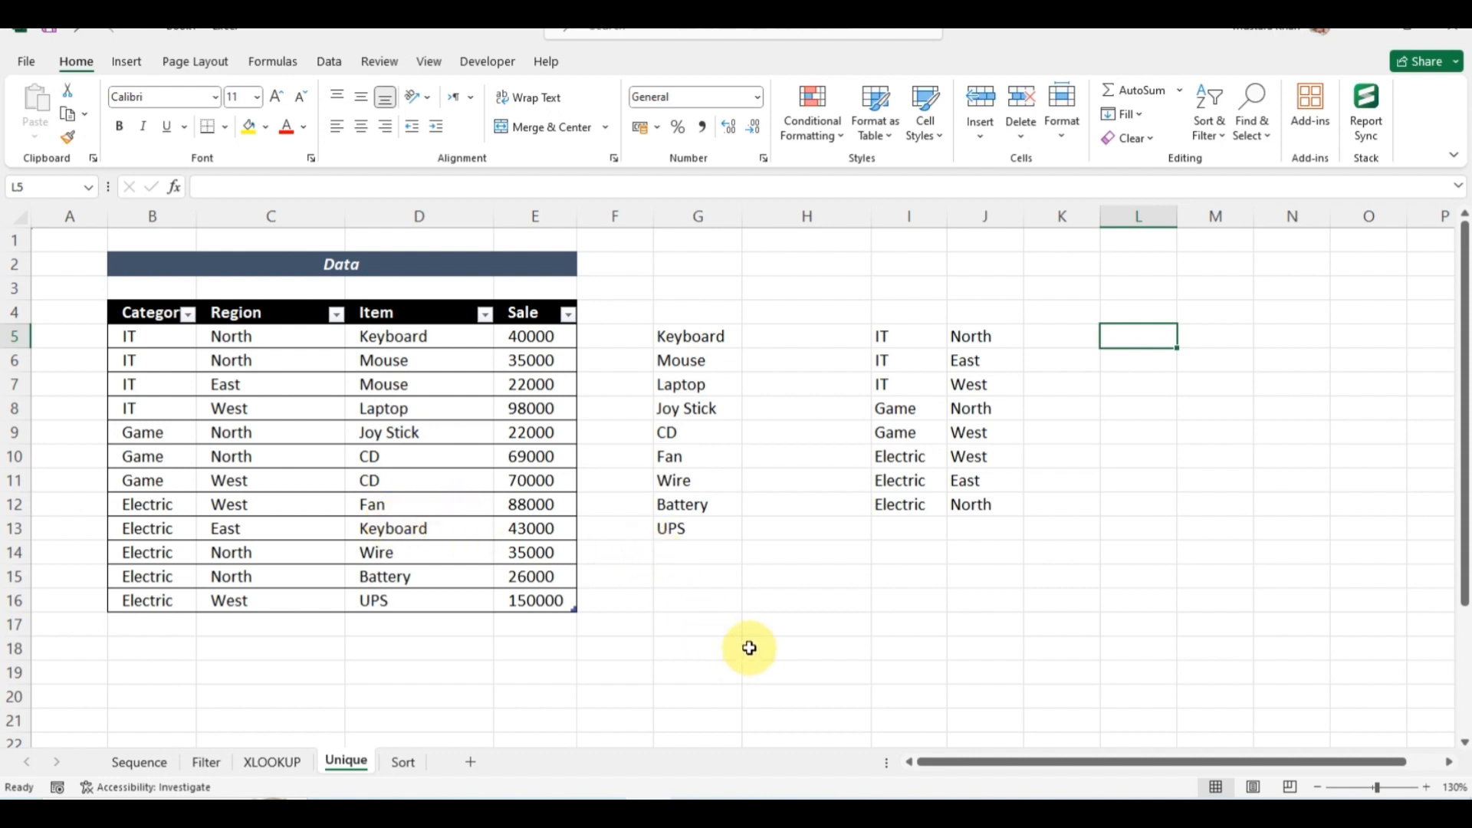
text(=uniq)
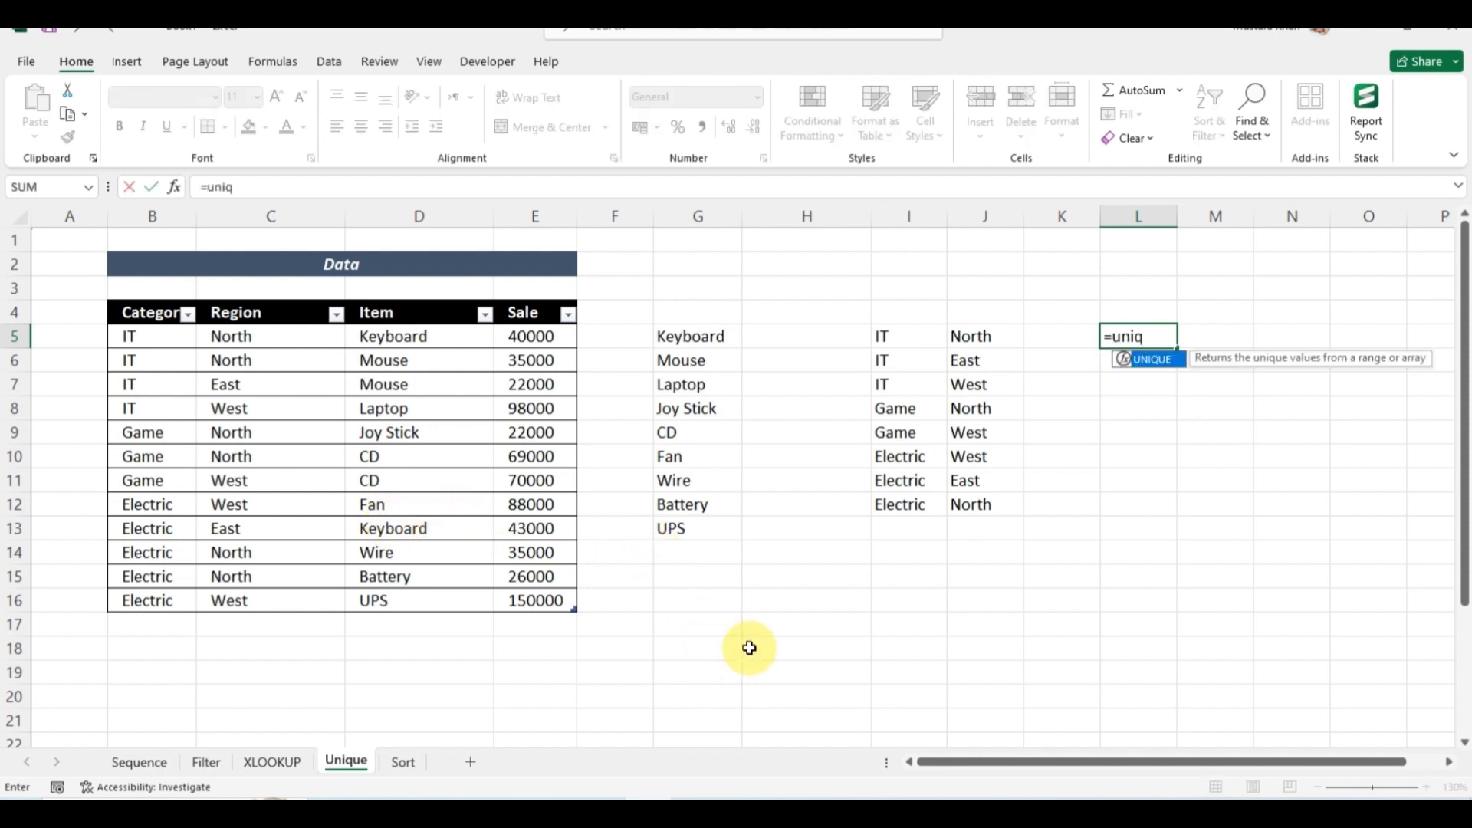
key(Tab)
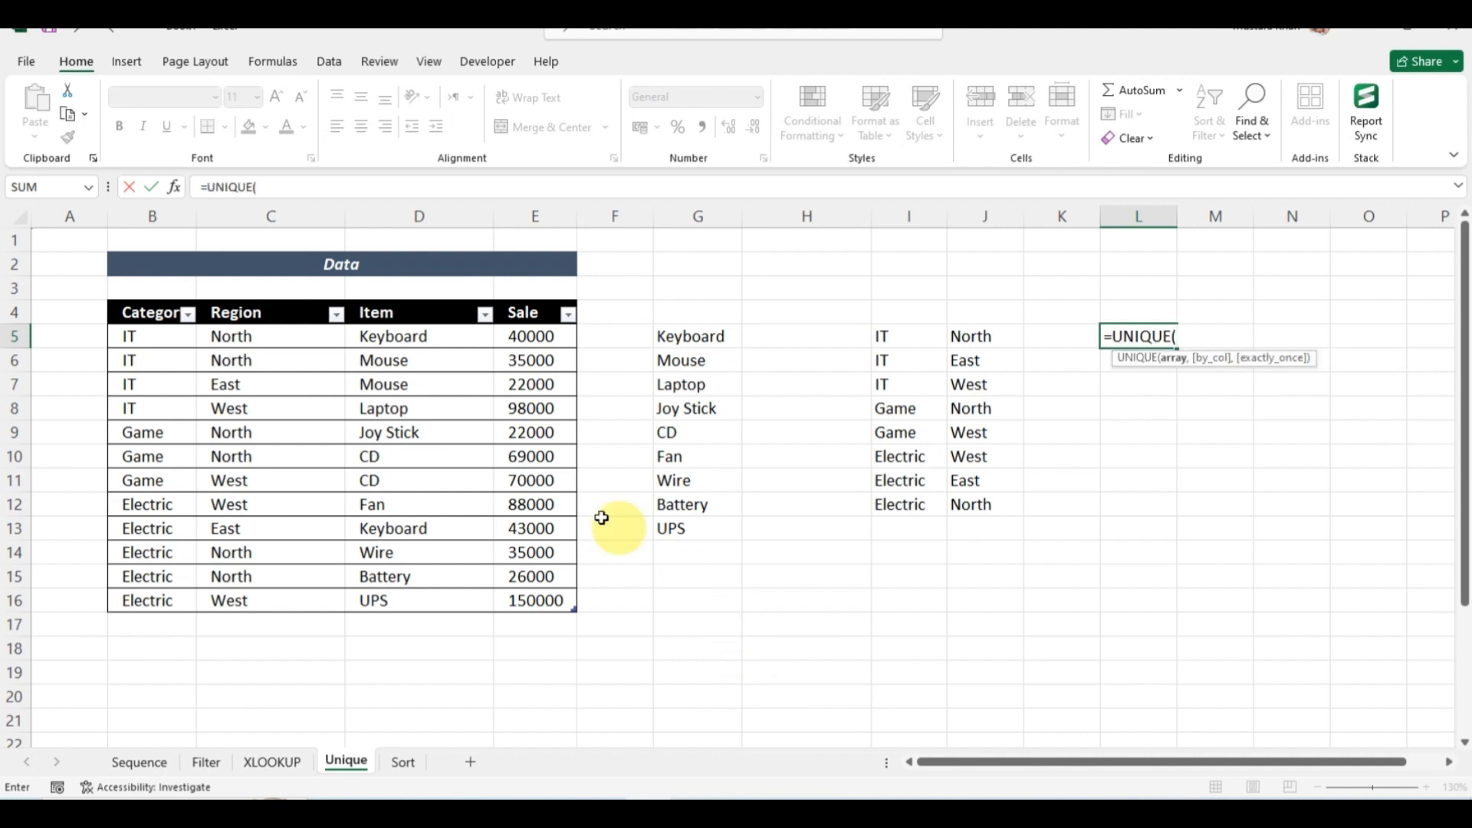
drag(414, 342, 417, 599)
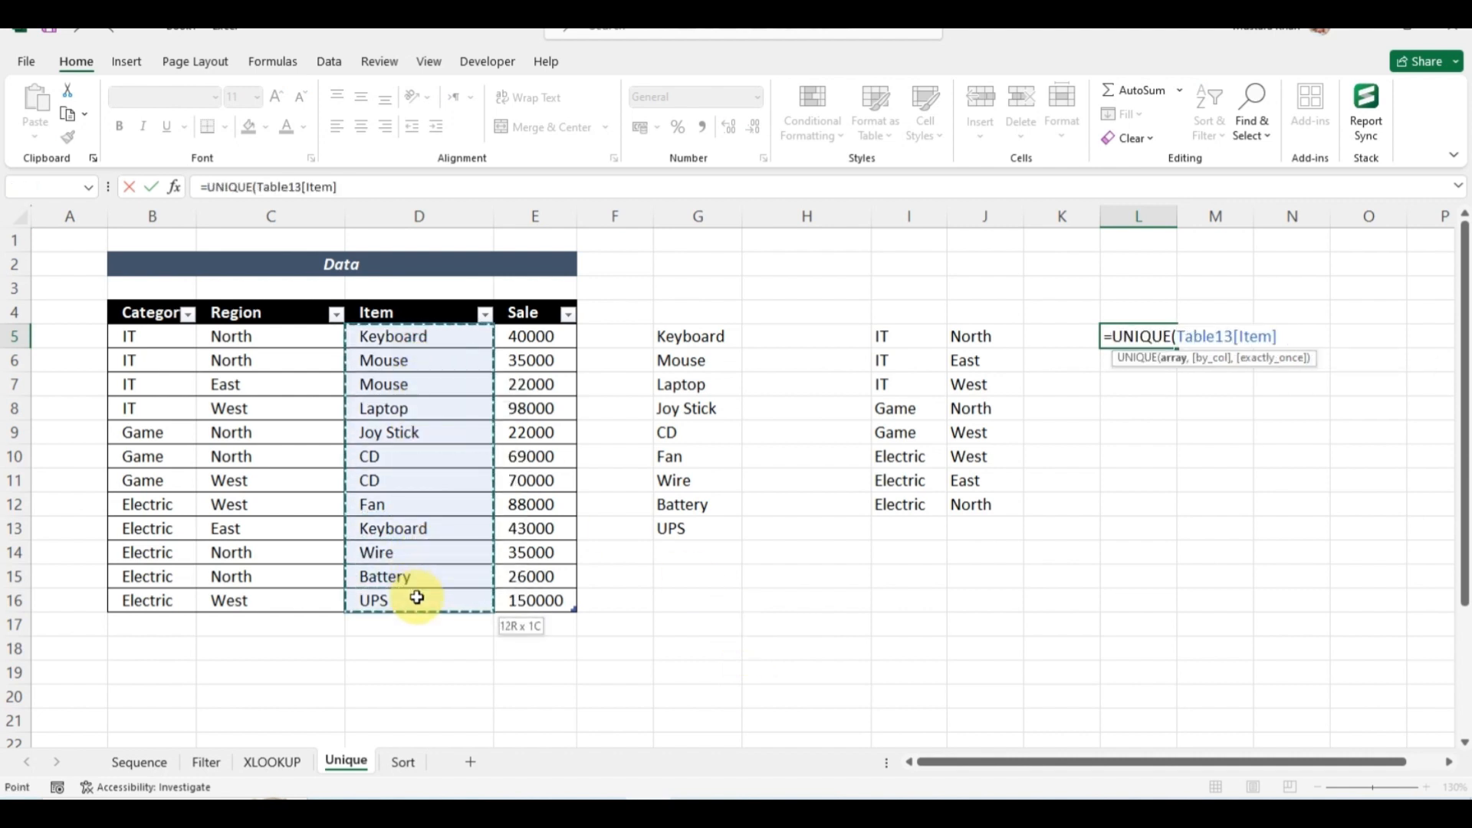
text(,)
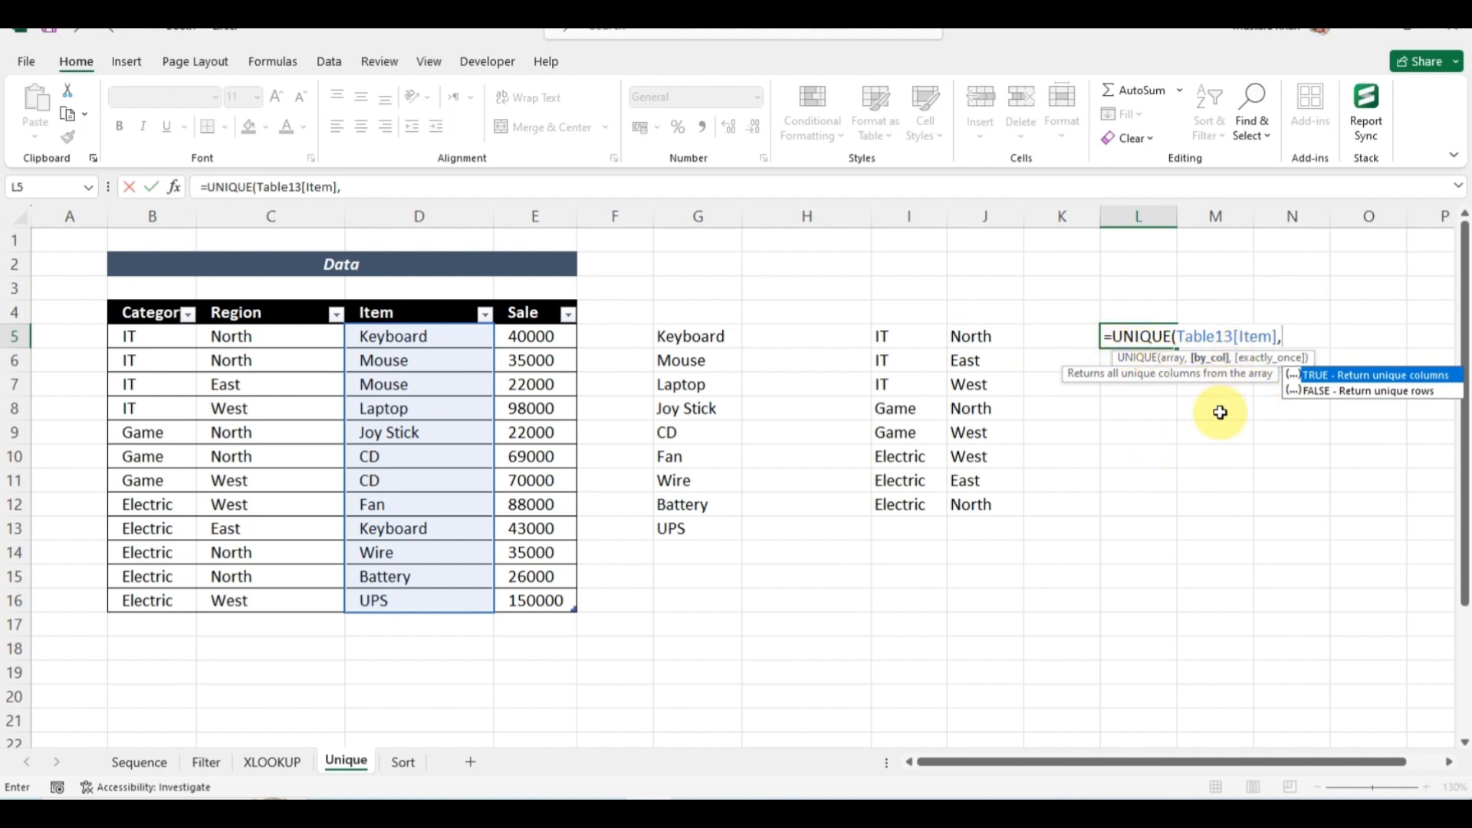
text(,)
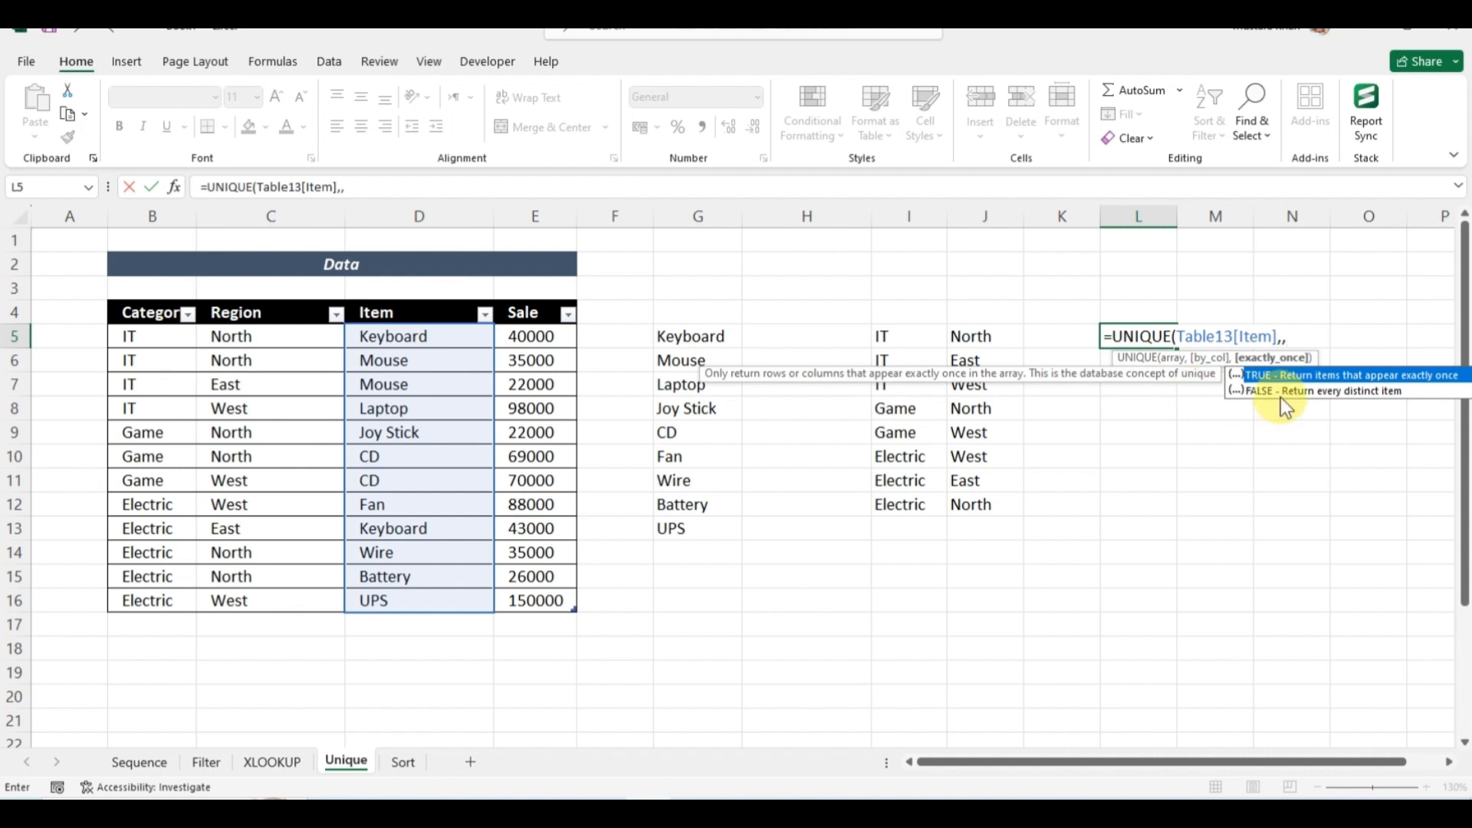
double_click(1286, 376)
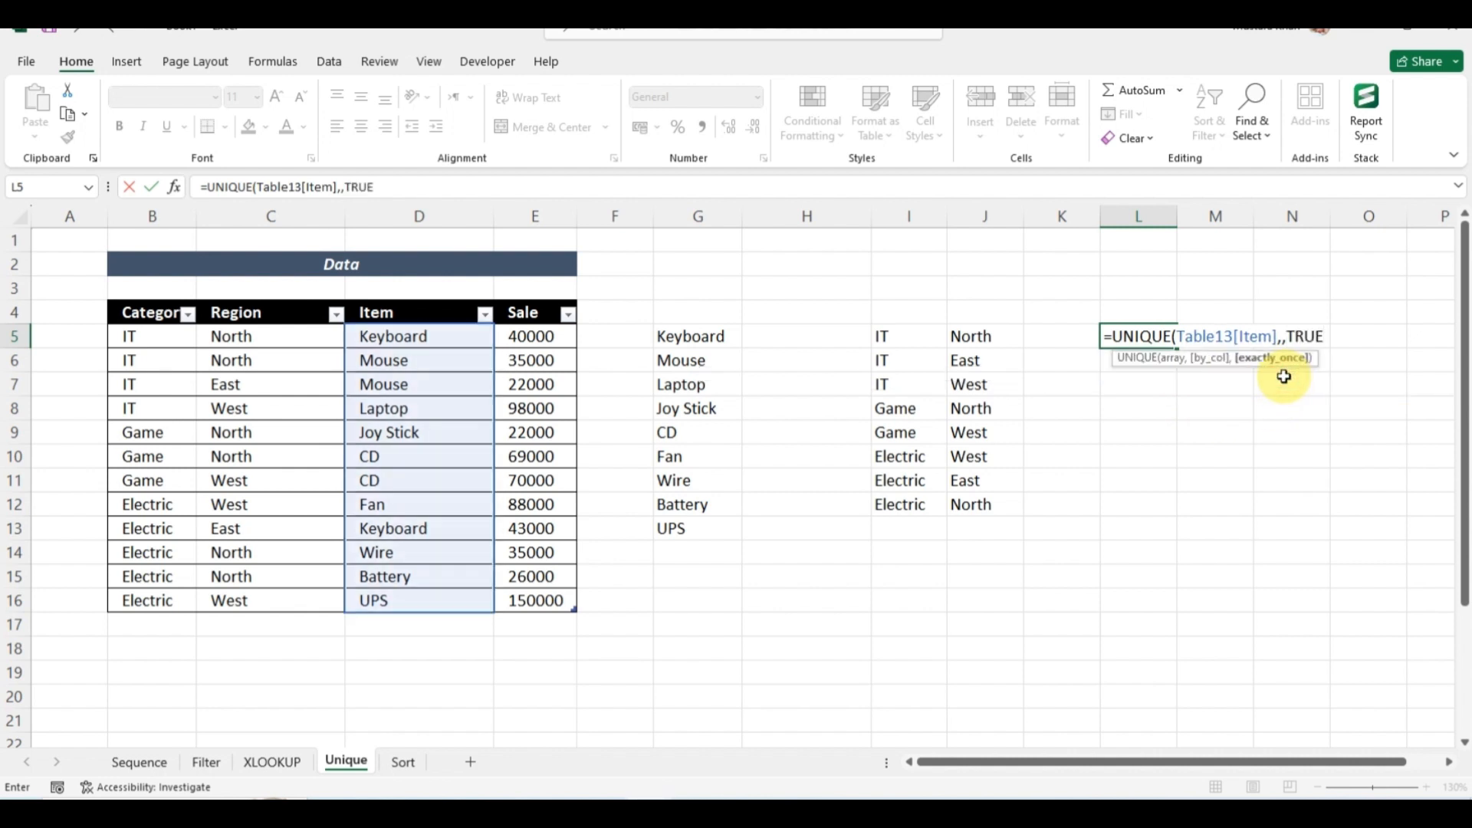
text())
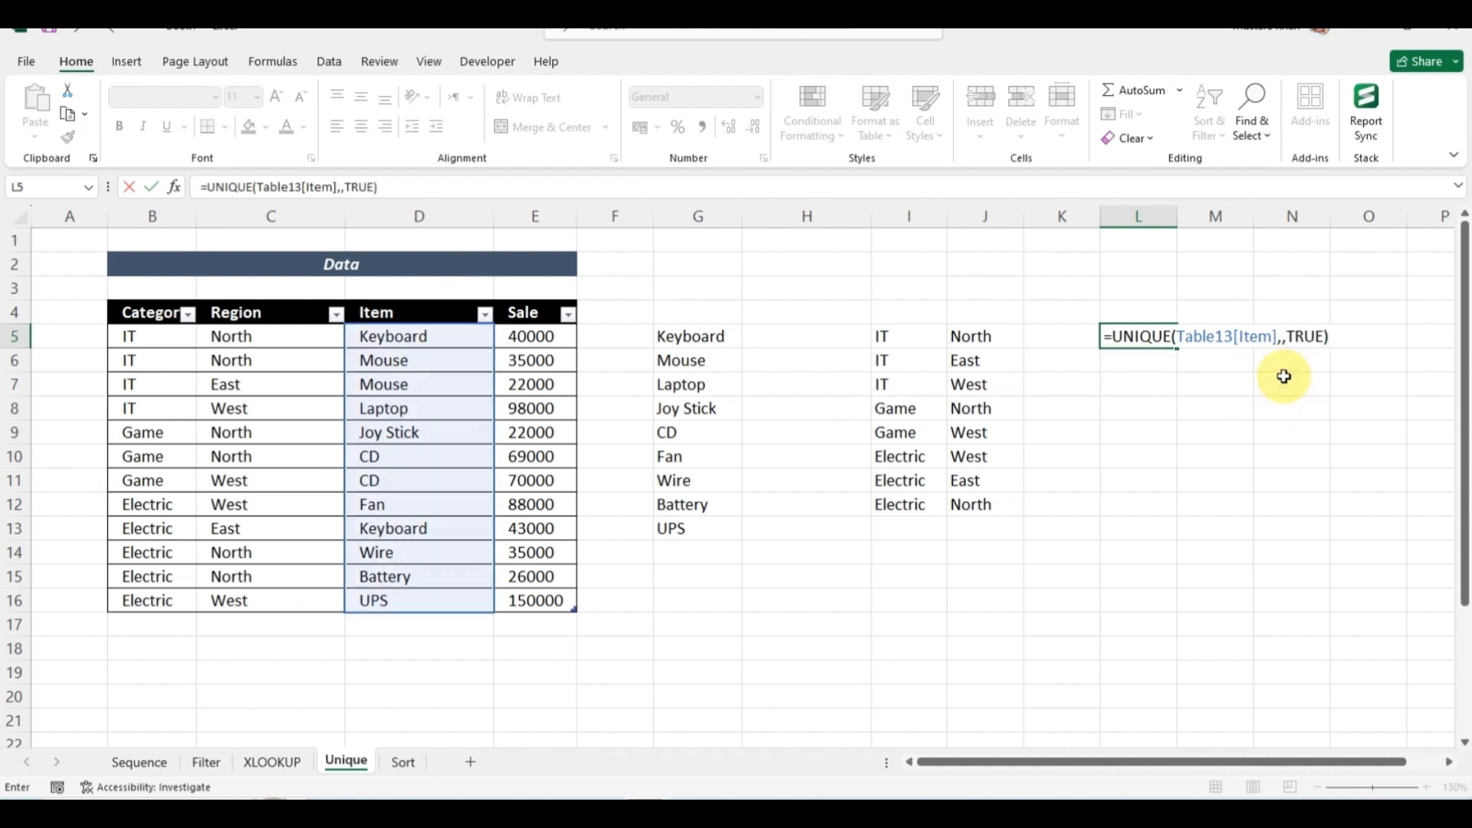
key(Return)
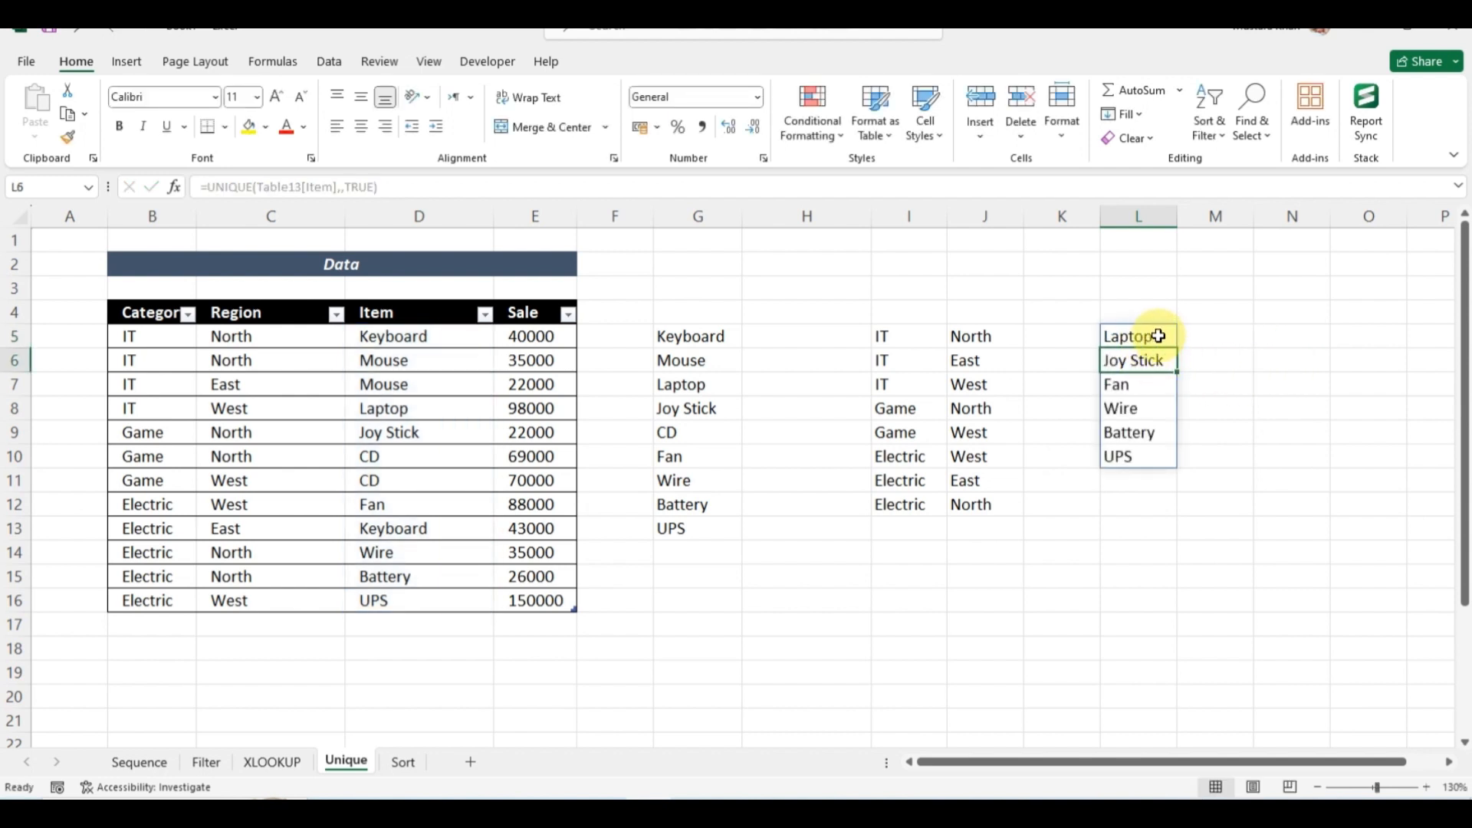
drag(381, 338, 391, 601)
click(928, 615)
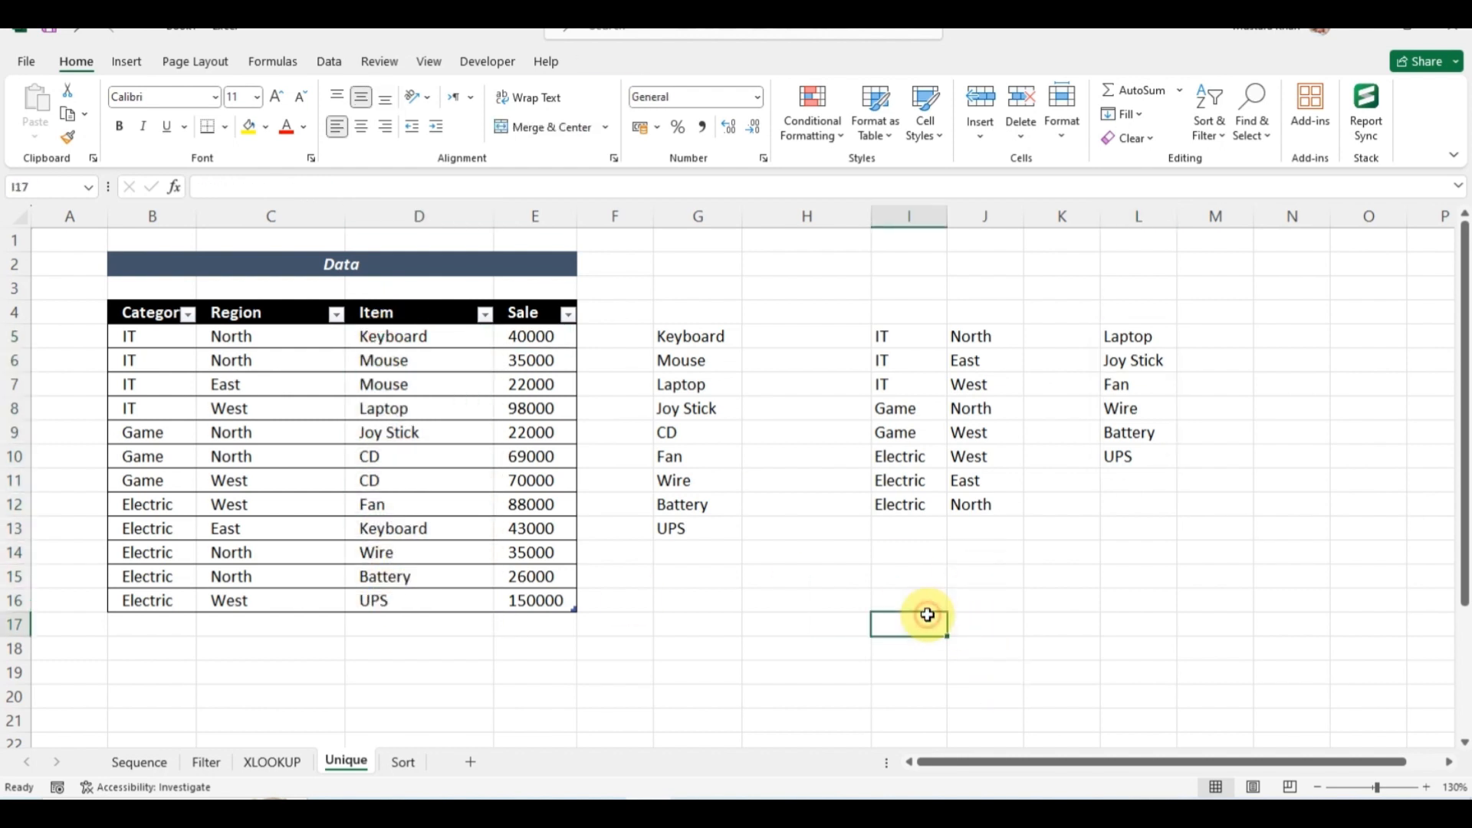
- Examine the category and region list spilled from cell I5, checking its formula and the order of the regions
click(913, 552)
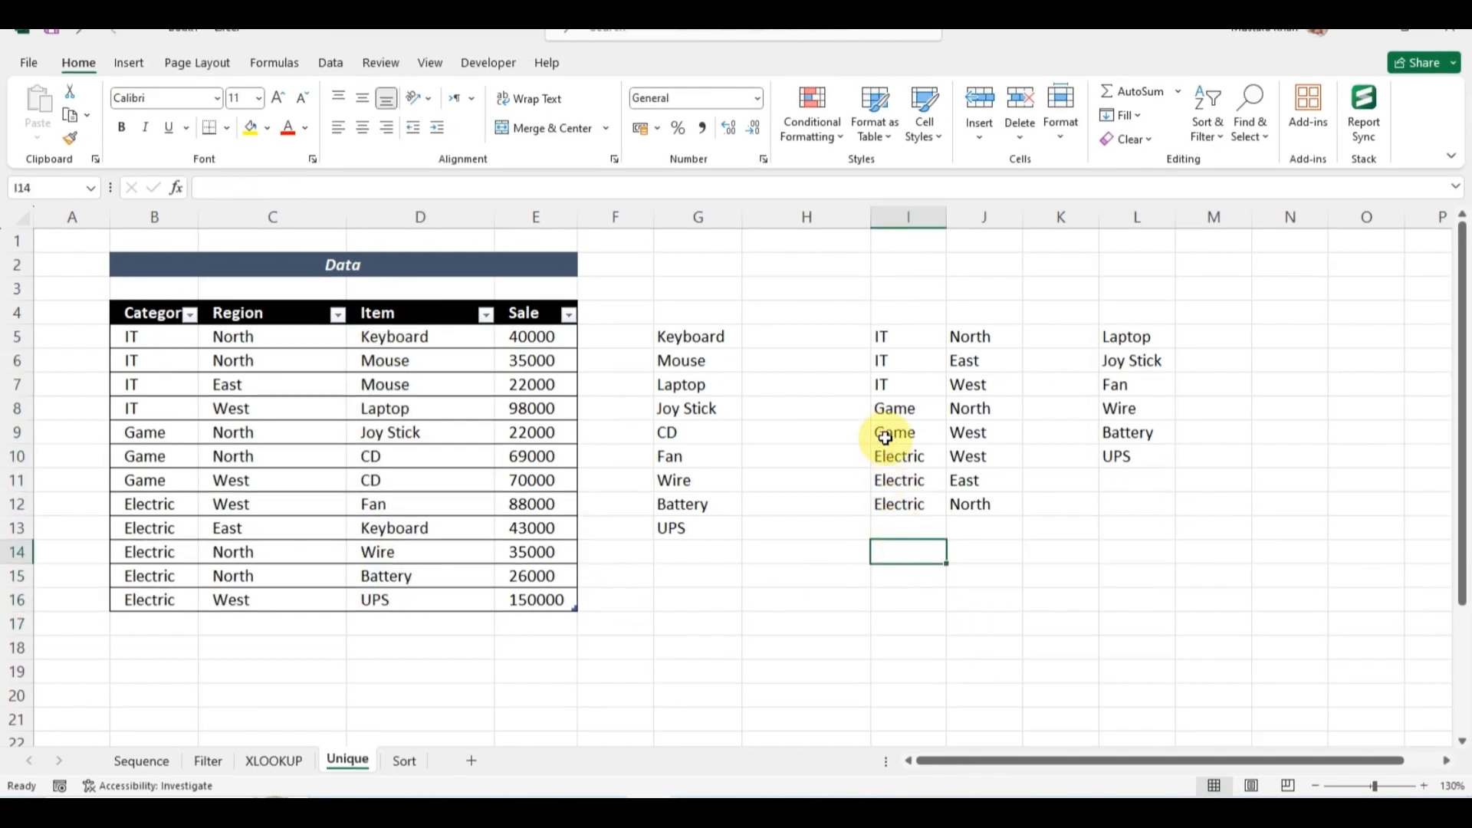
click(912, 337)
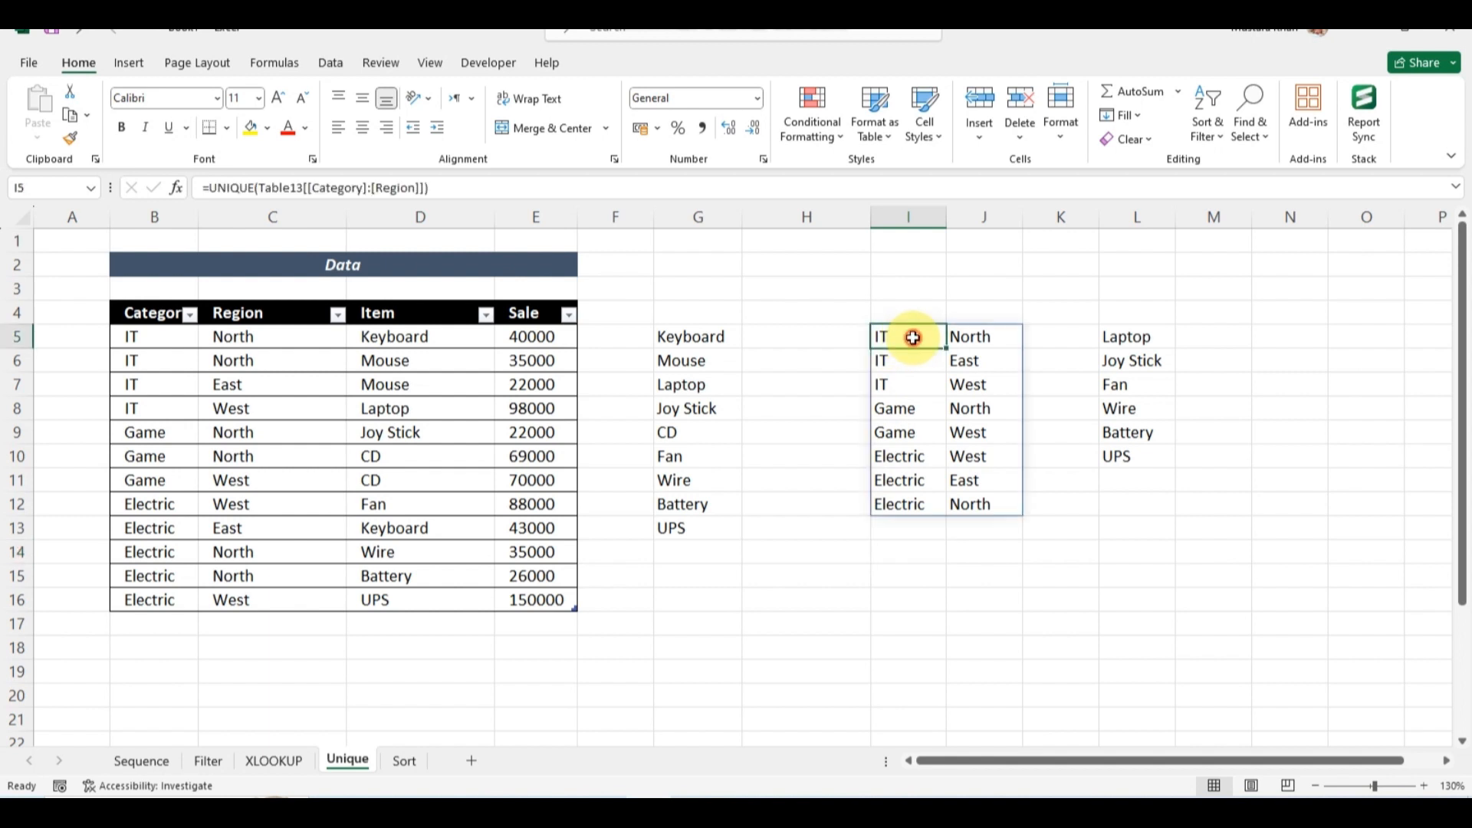
double_click(913, 337)
key(Escape)
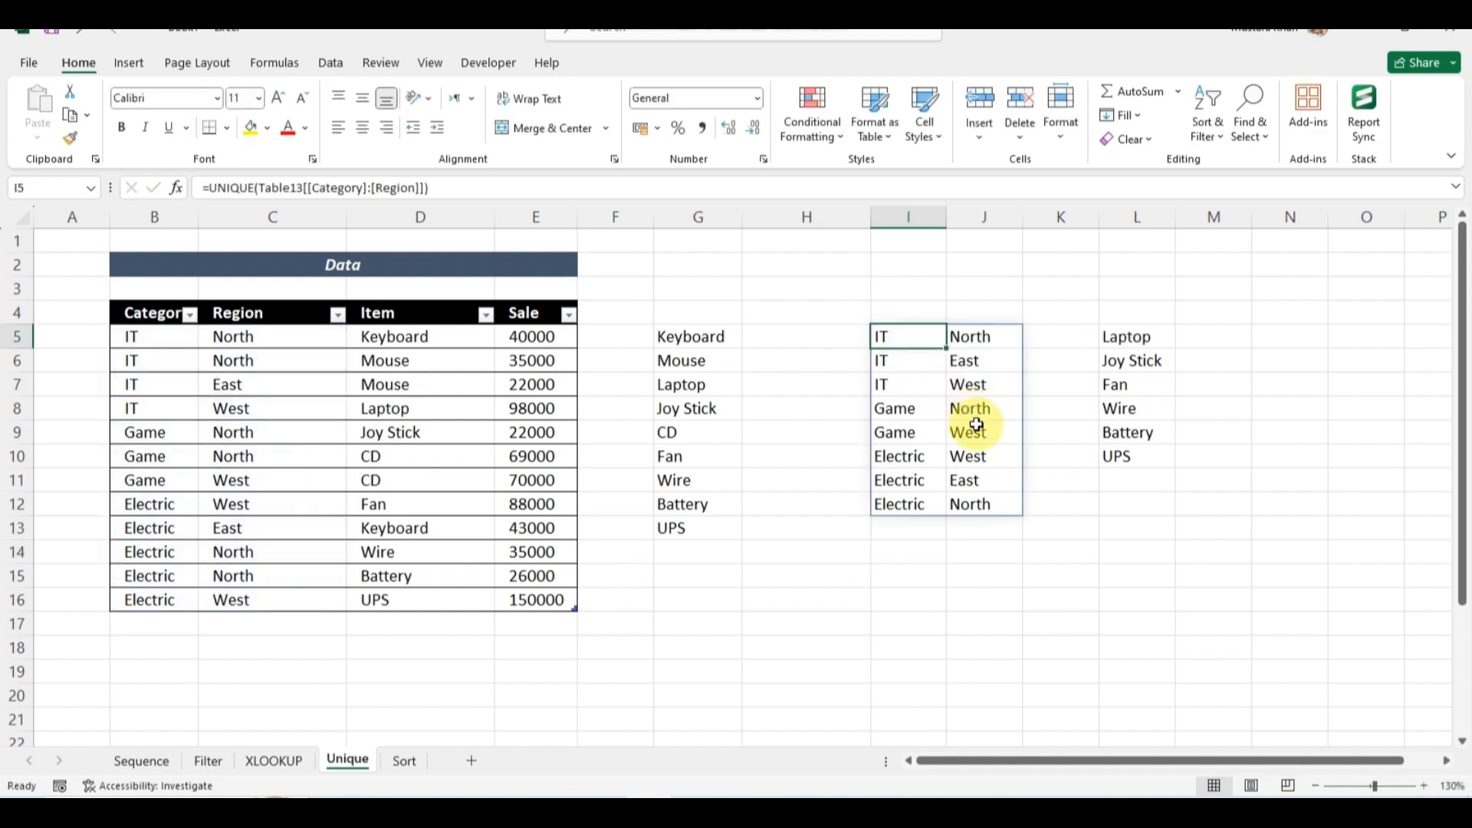
drag(975, 335, 1001, 511)
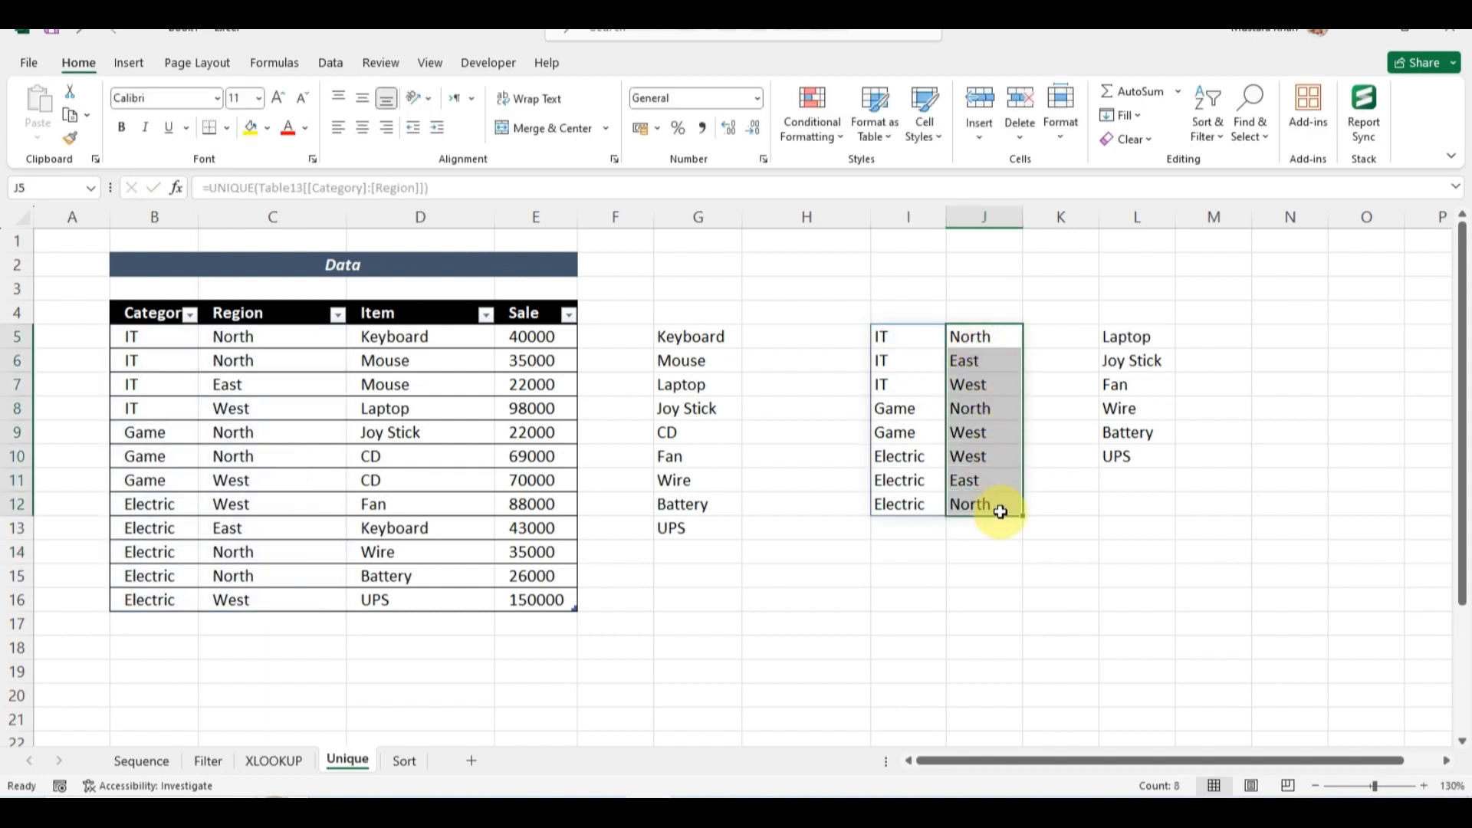
click(982, 336)
click(989, 365)
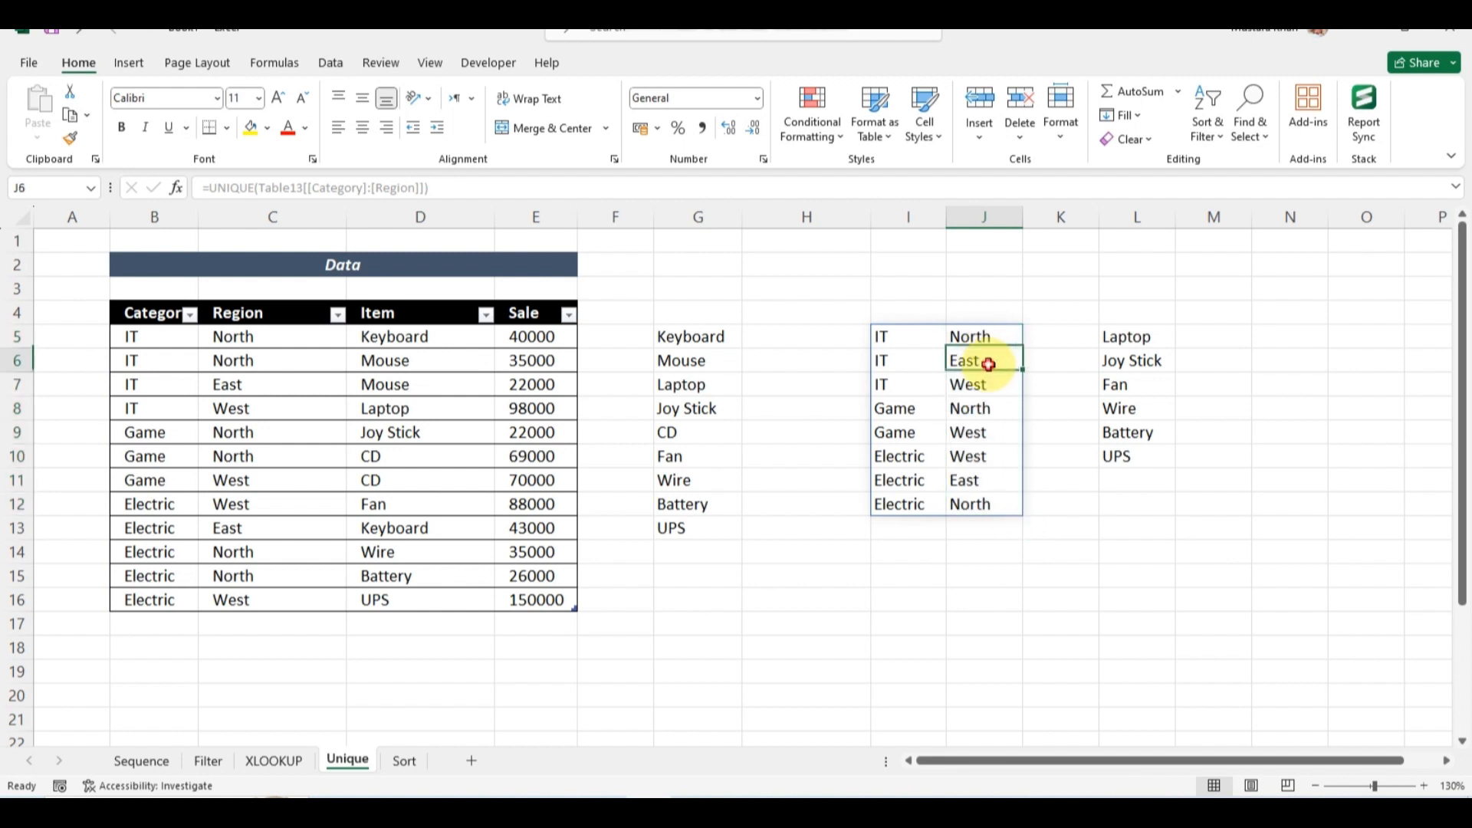
click(981, 385)
click(996, 411)
click(988, 508)
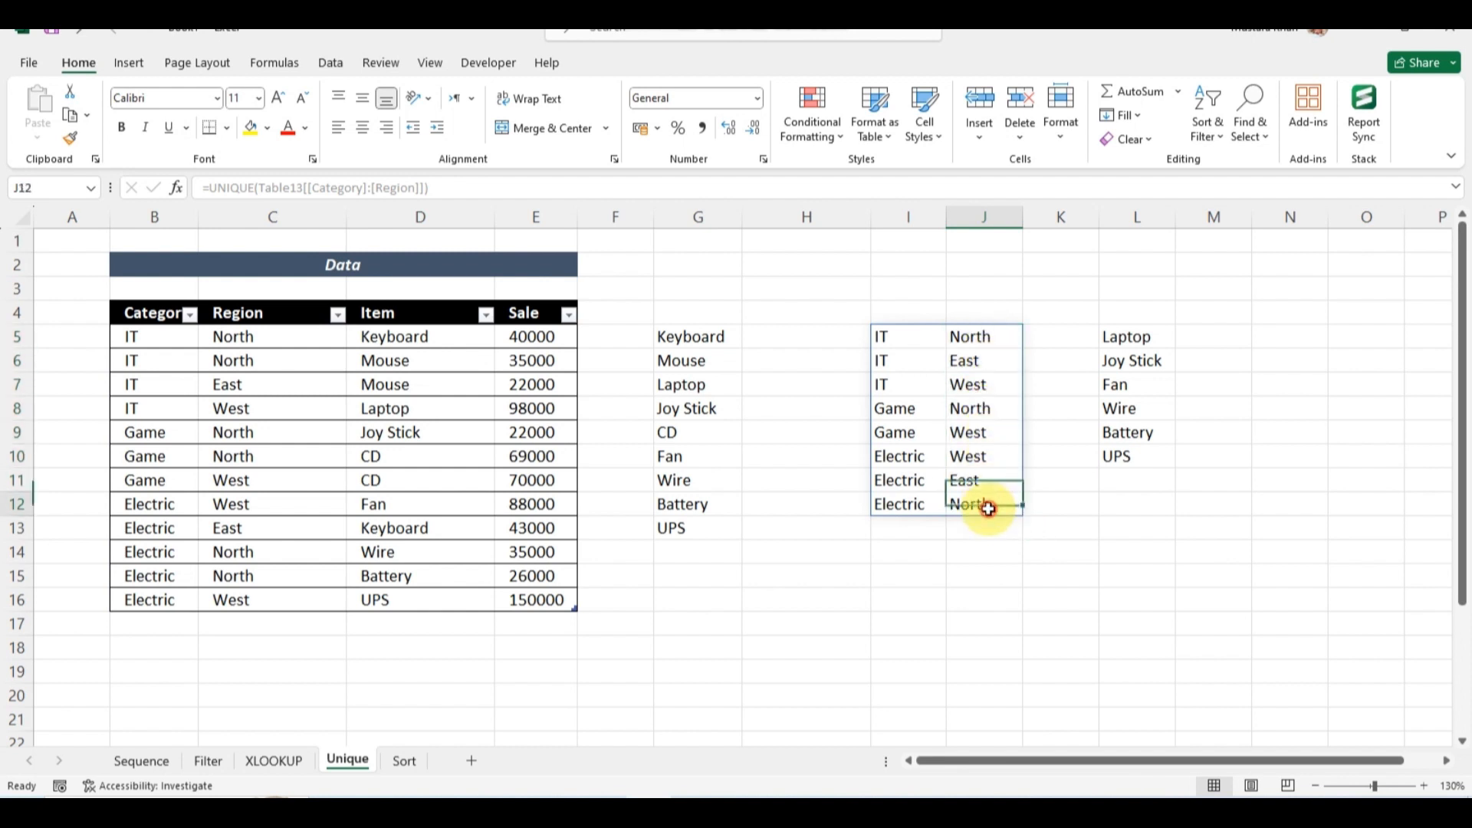
drag(969, 335, 981, 492)
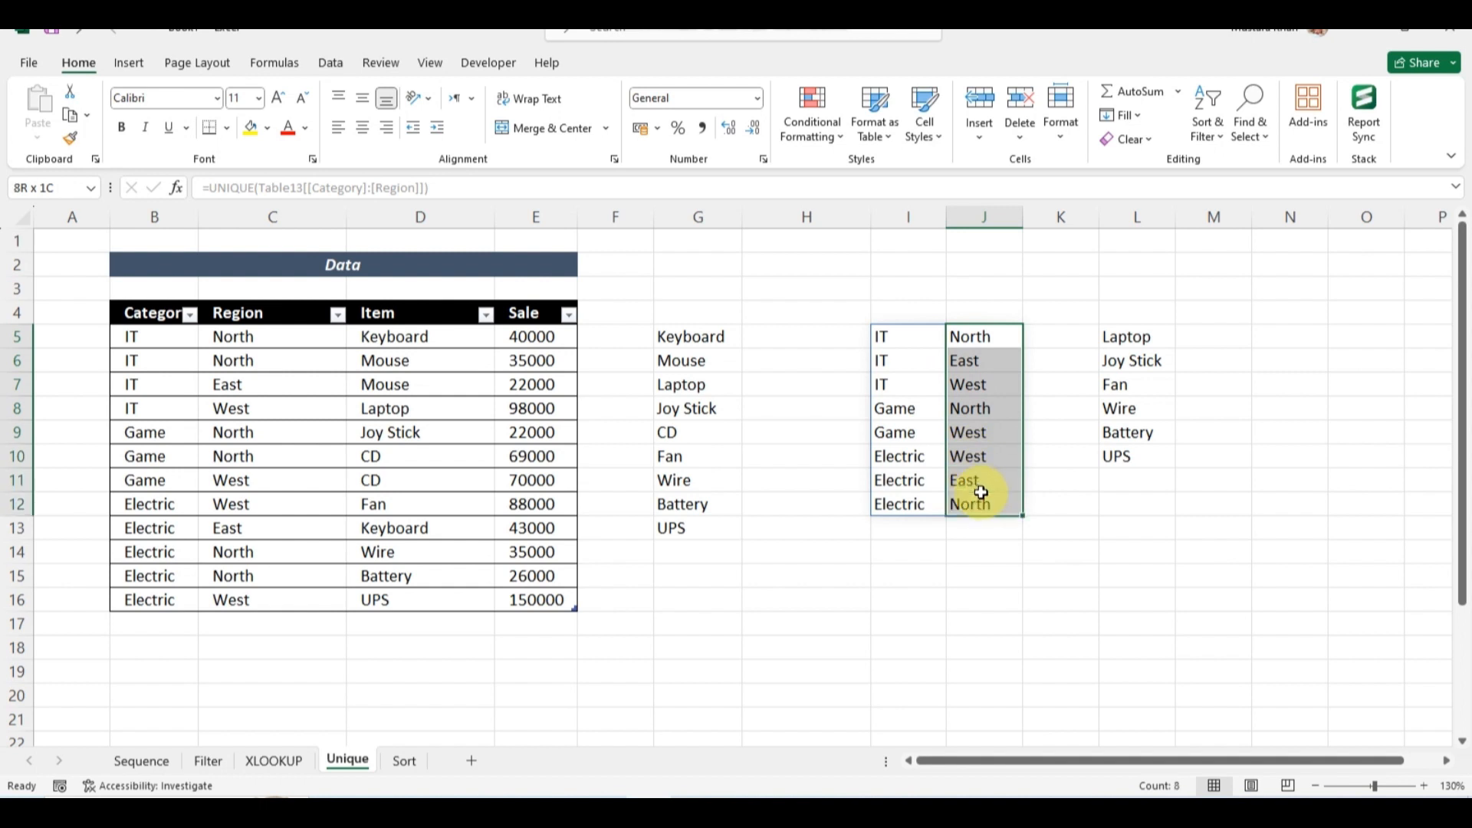
click(923, 555)
- Wrap the formula in cell I5 in SORT to order it by region in descending order: =SORT(UNIQUE(Table13[[Category]:[Region]]),2,-1)
double_click(894, 337)
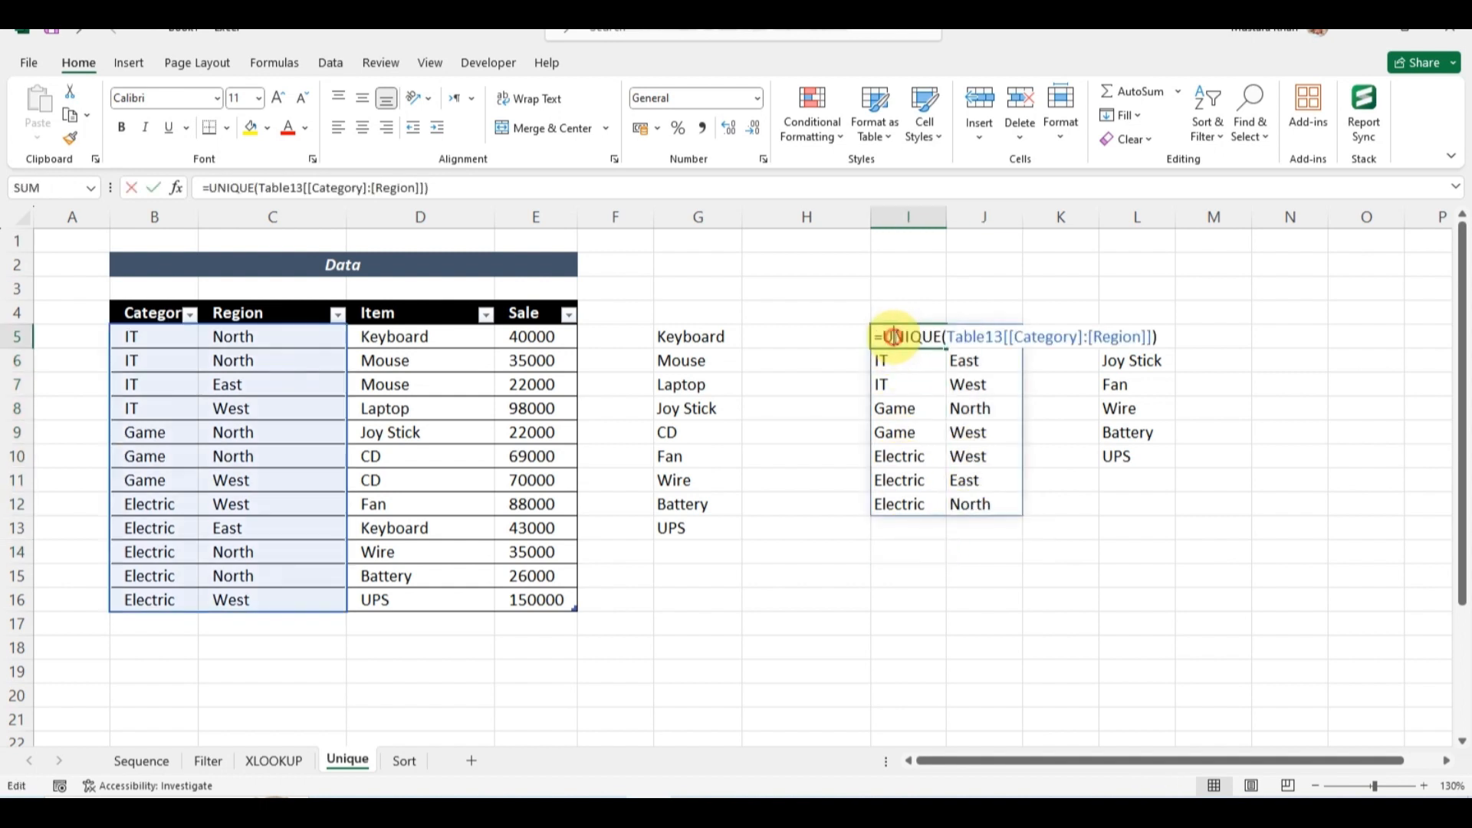
click(884, 337)
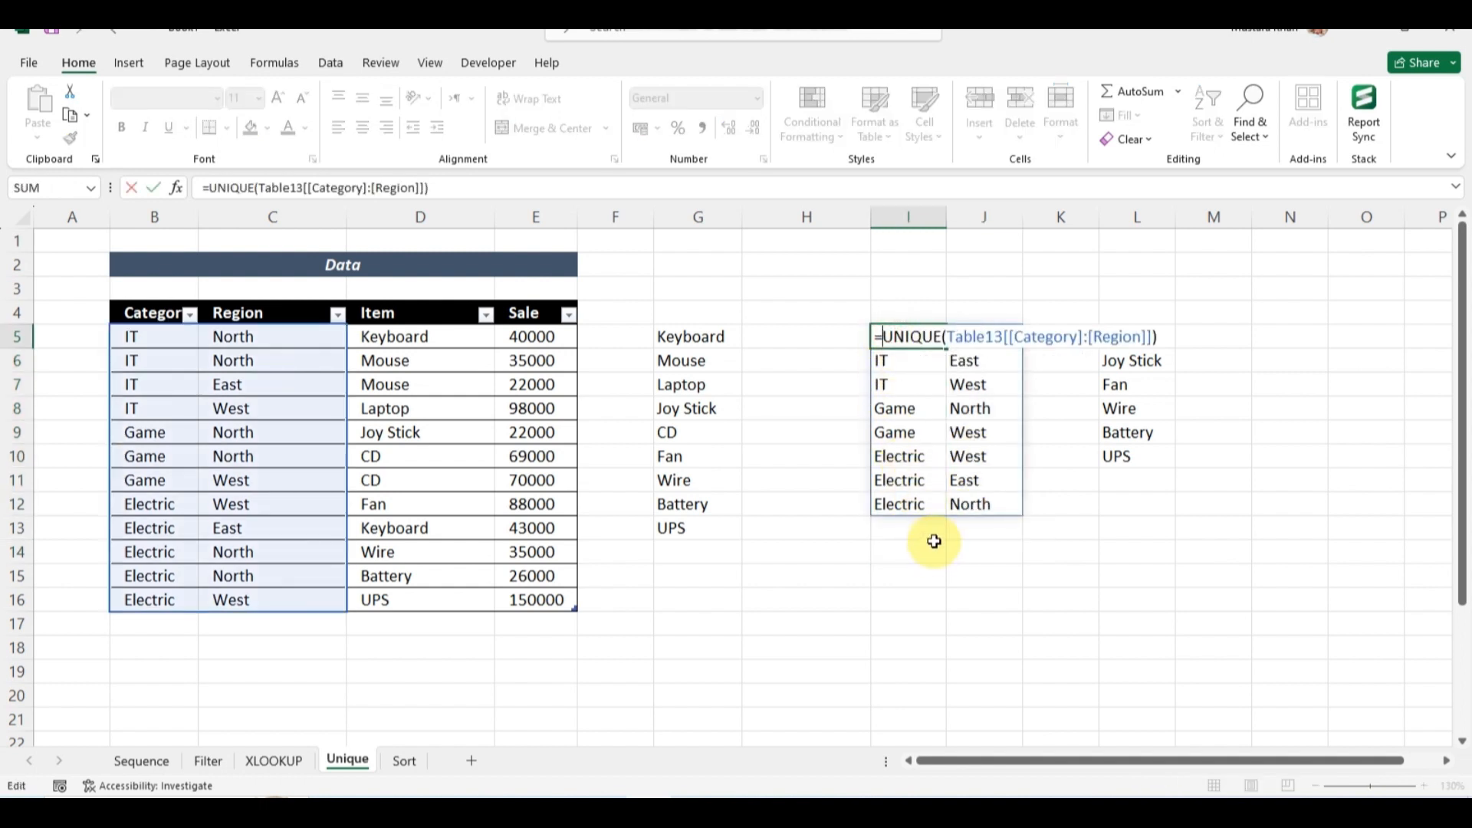
text(sor)
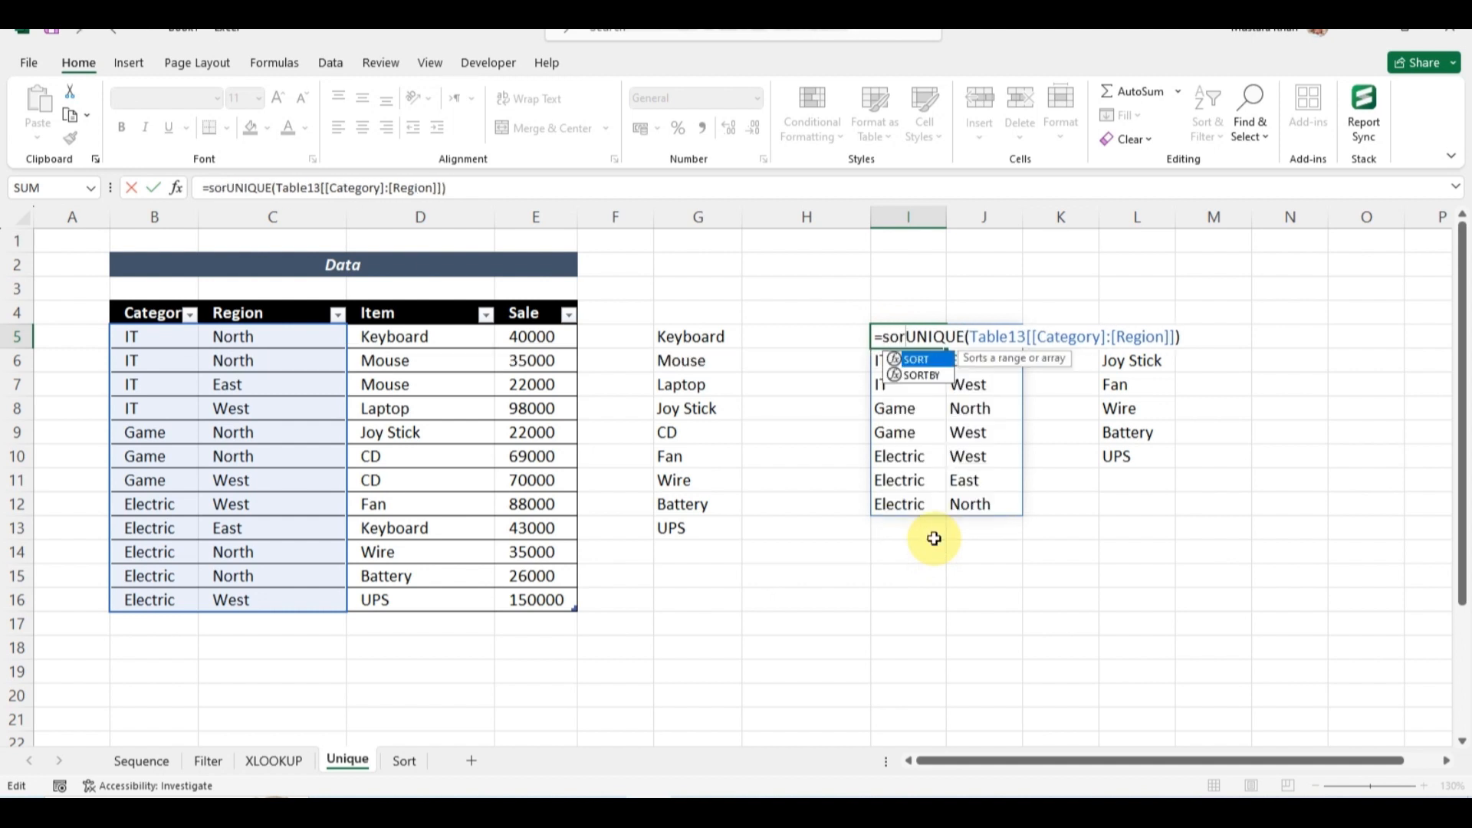
text(t()
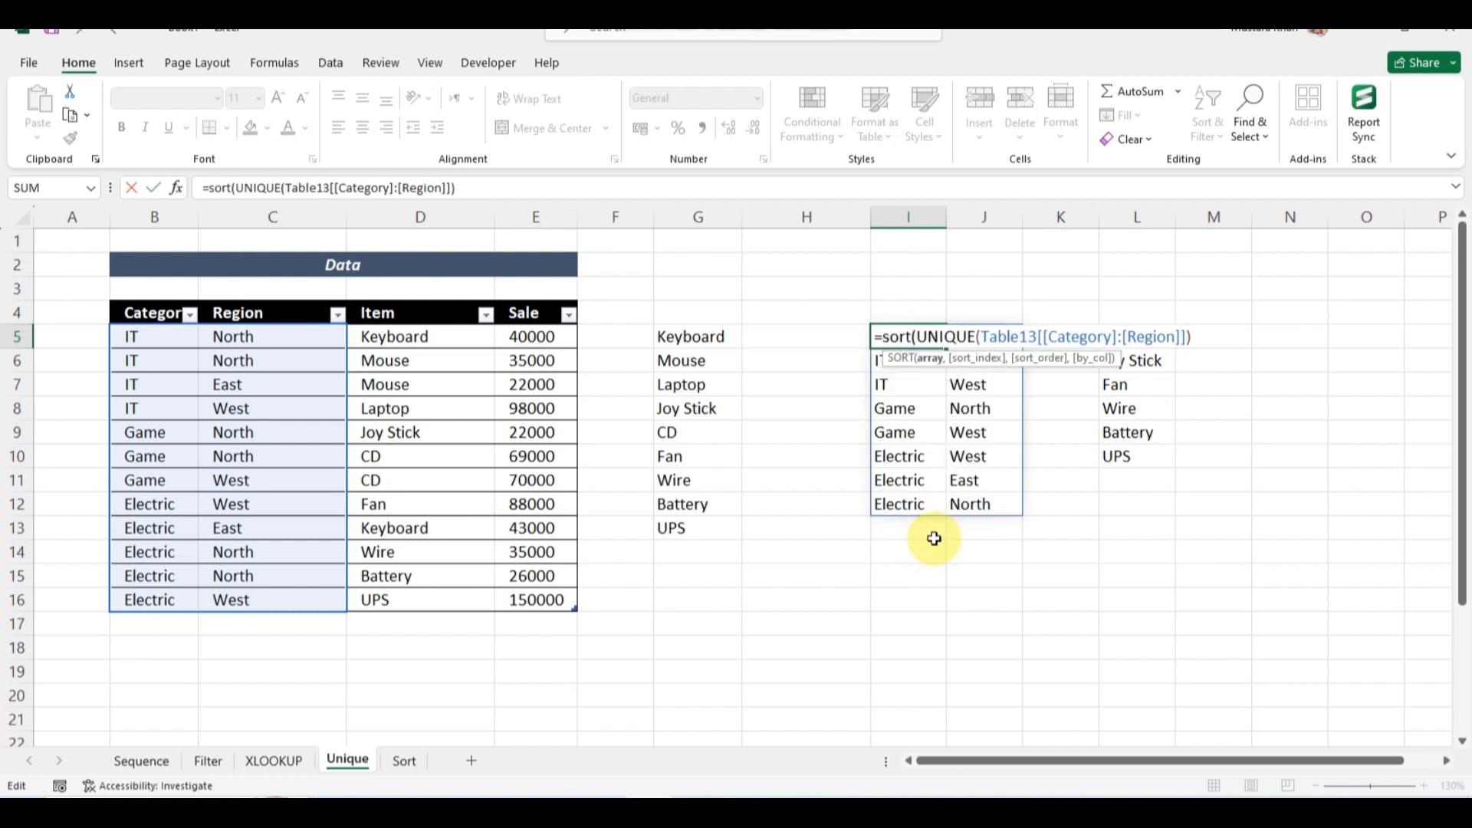
click(1196, 337)
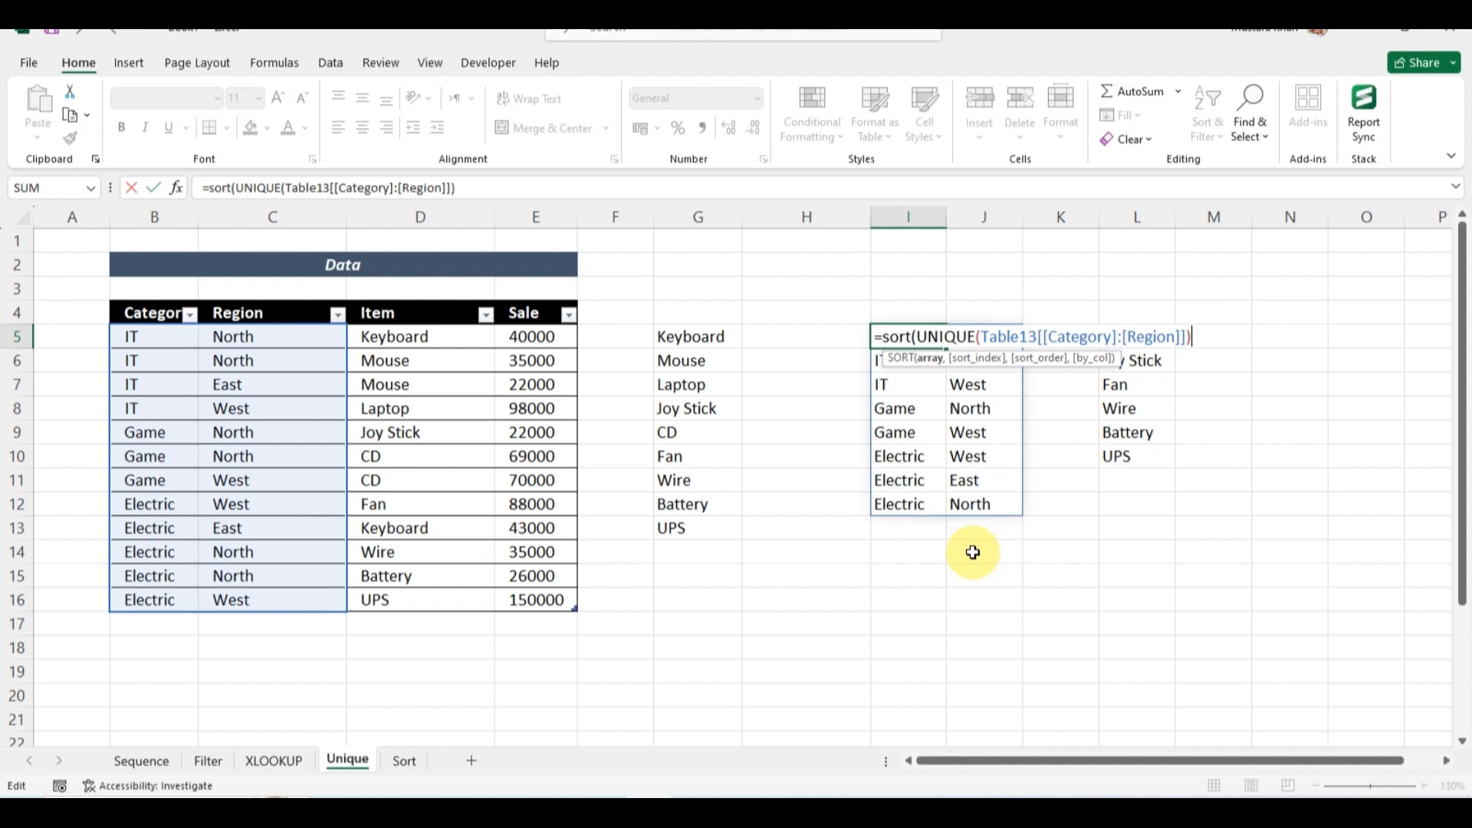
text(,)
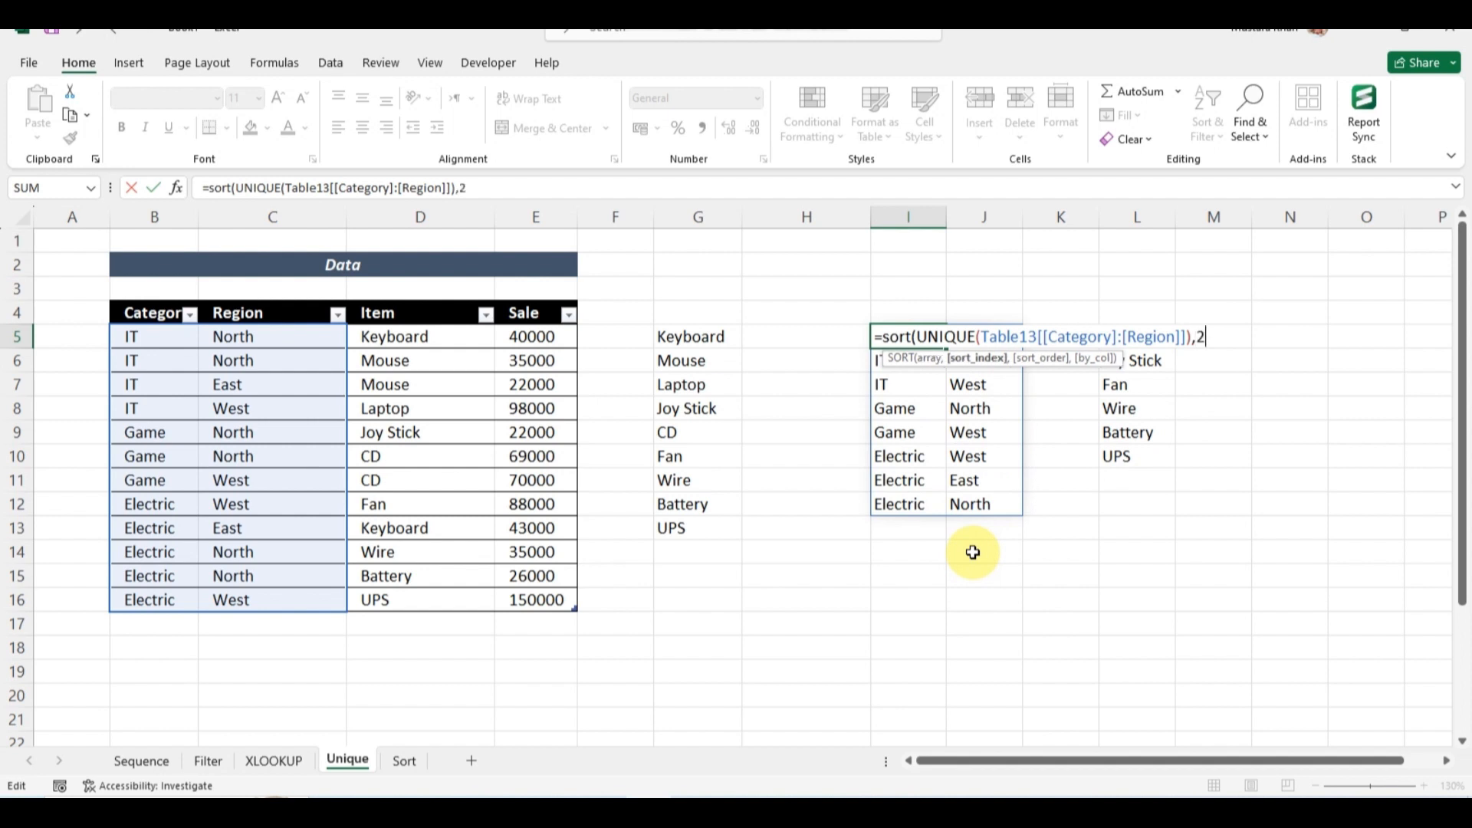
text(2))
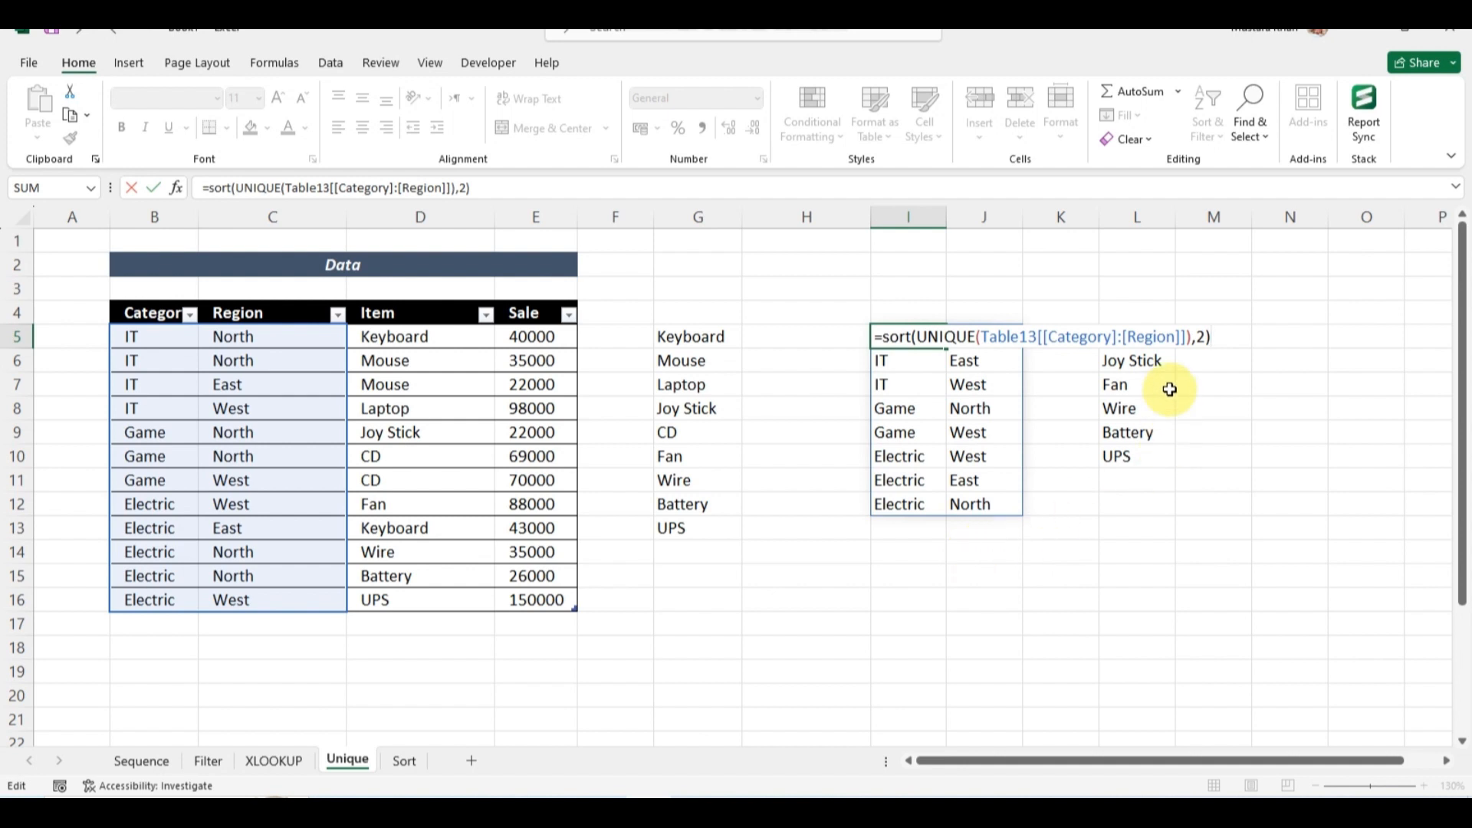
click(1203, 337)
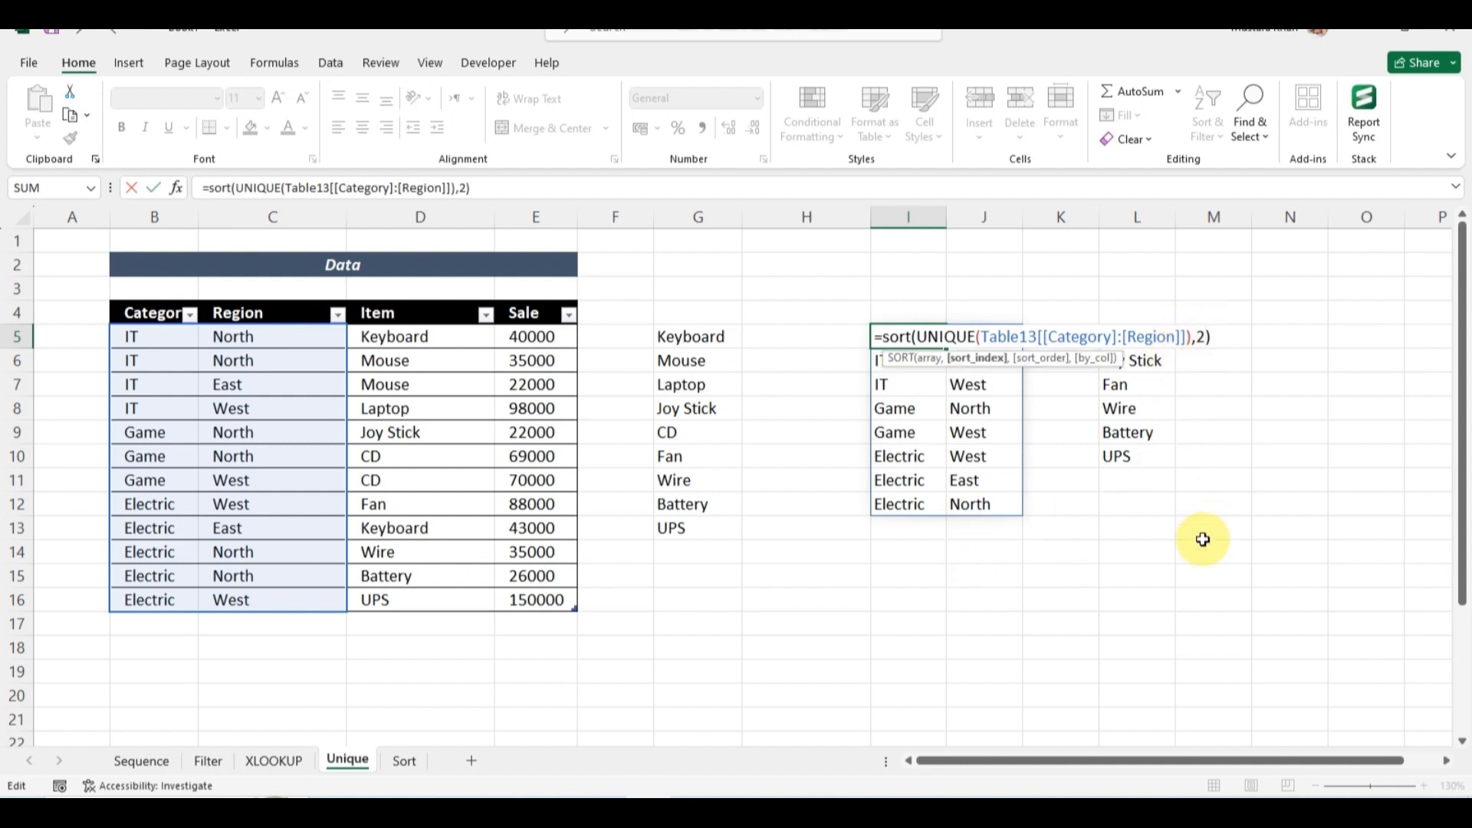
text(,)
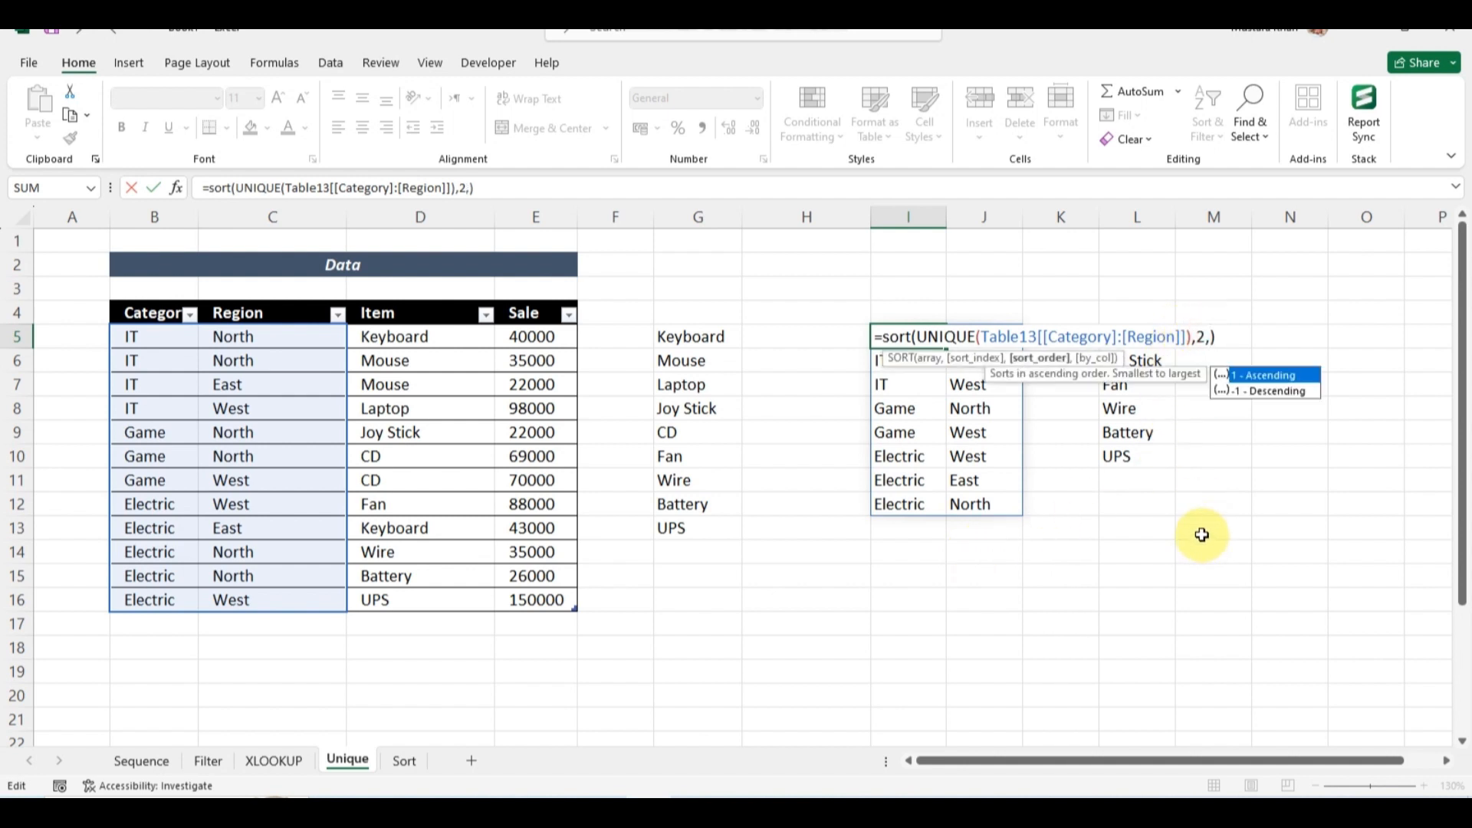
text(-1)
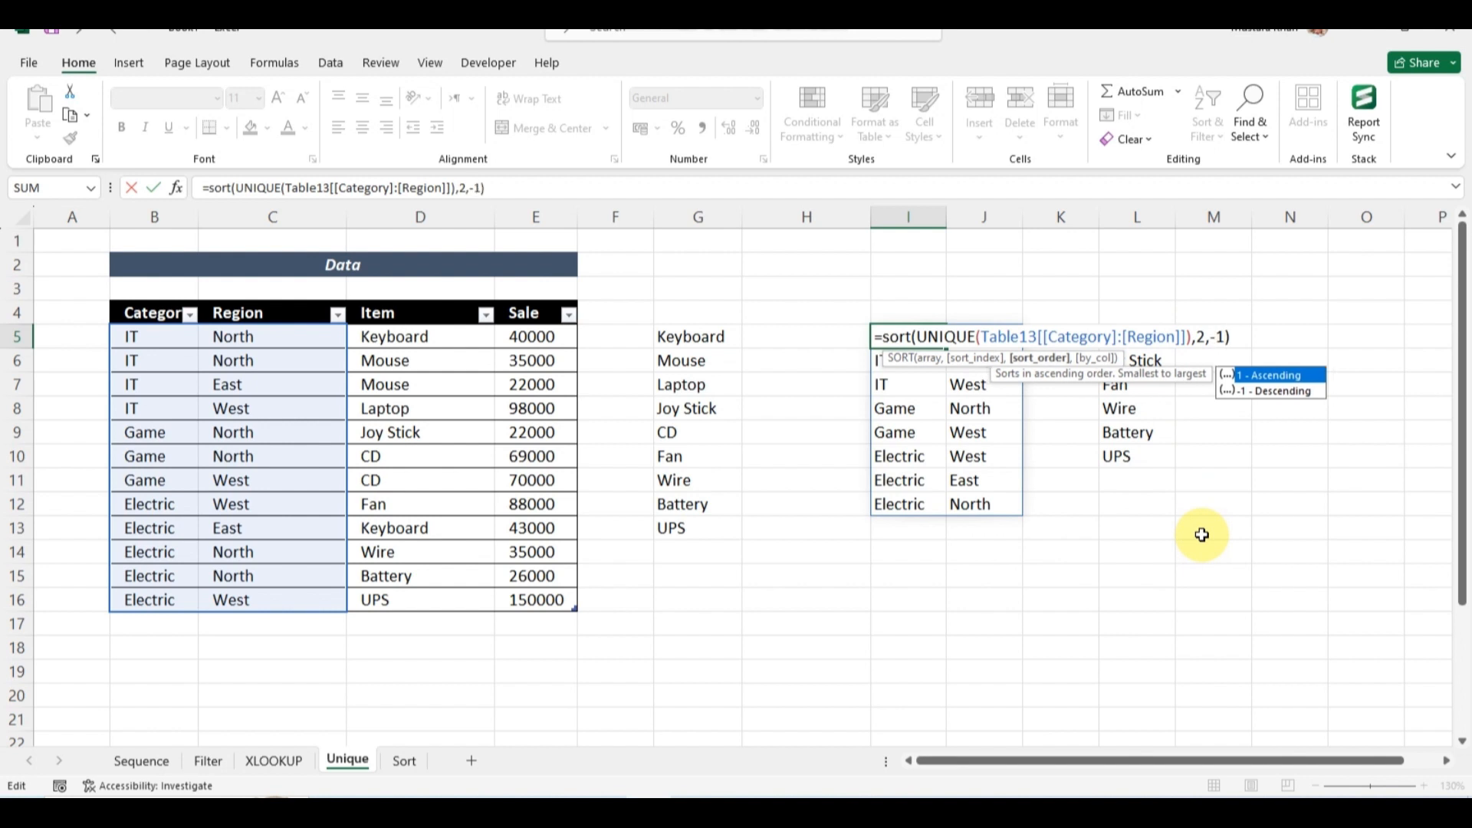
key(Return)
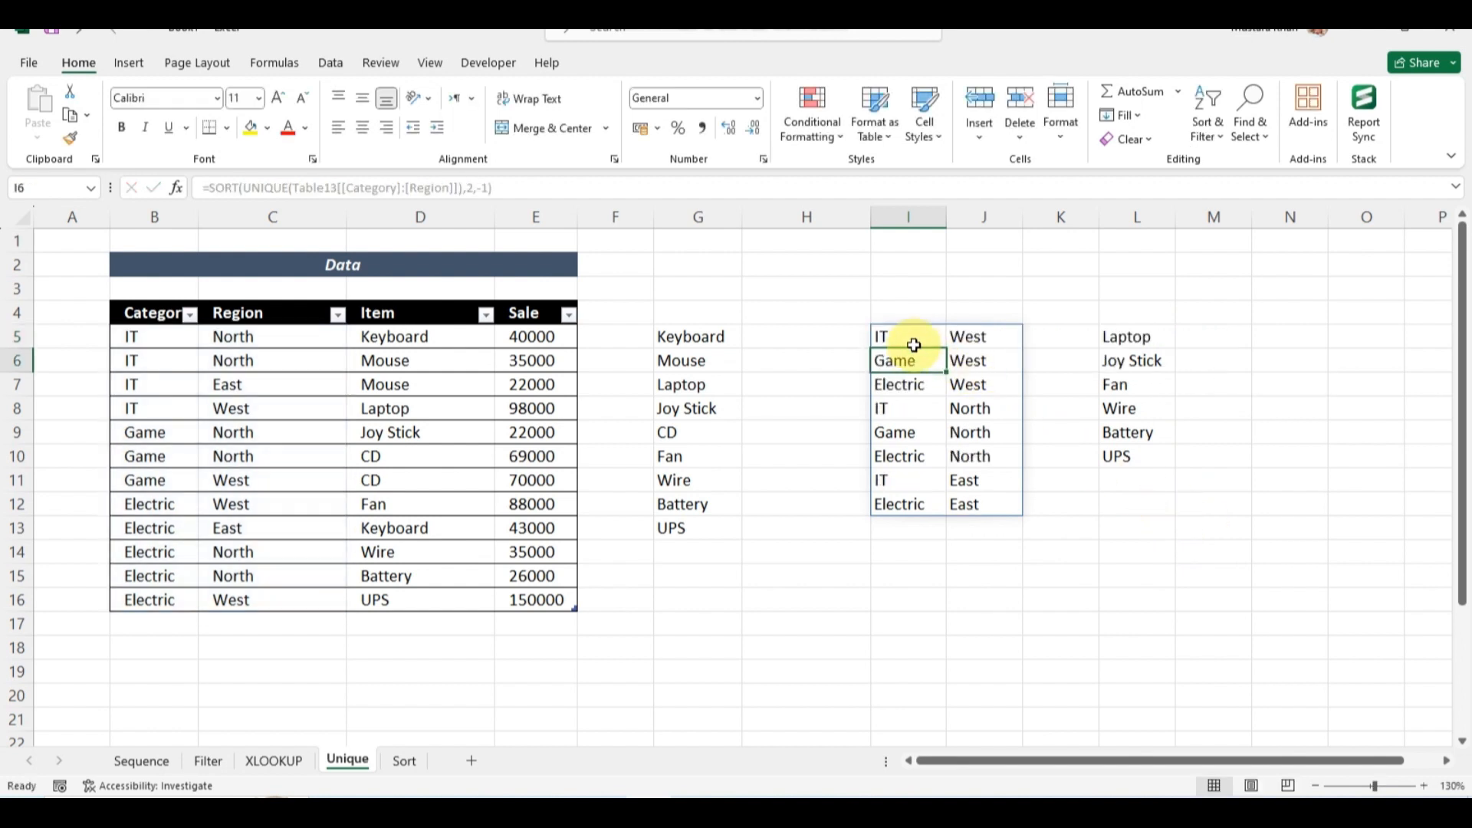
drag(981, 336, 987, 506)
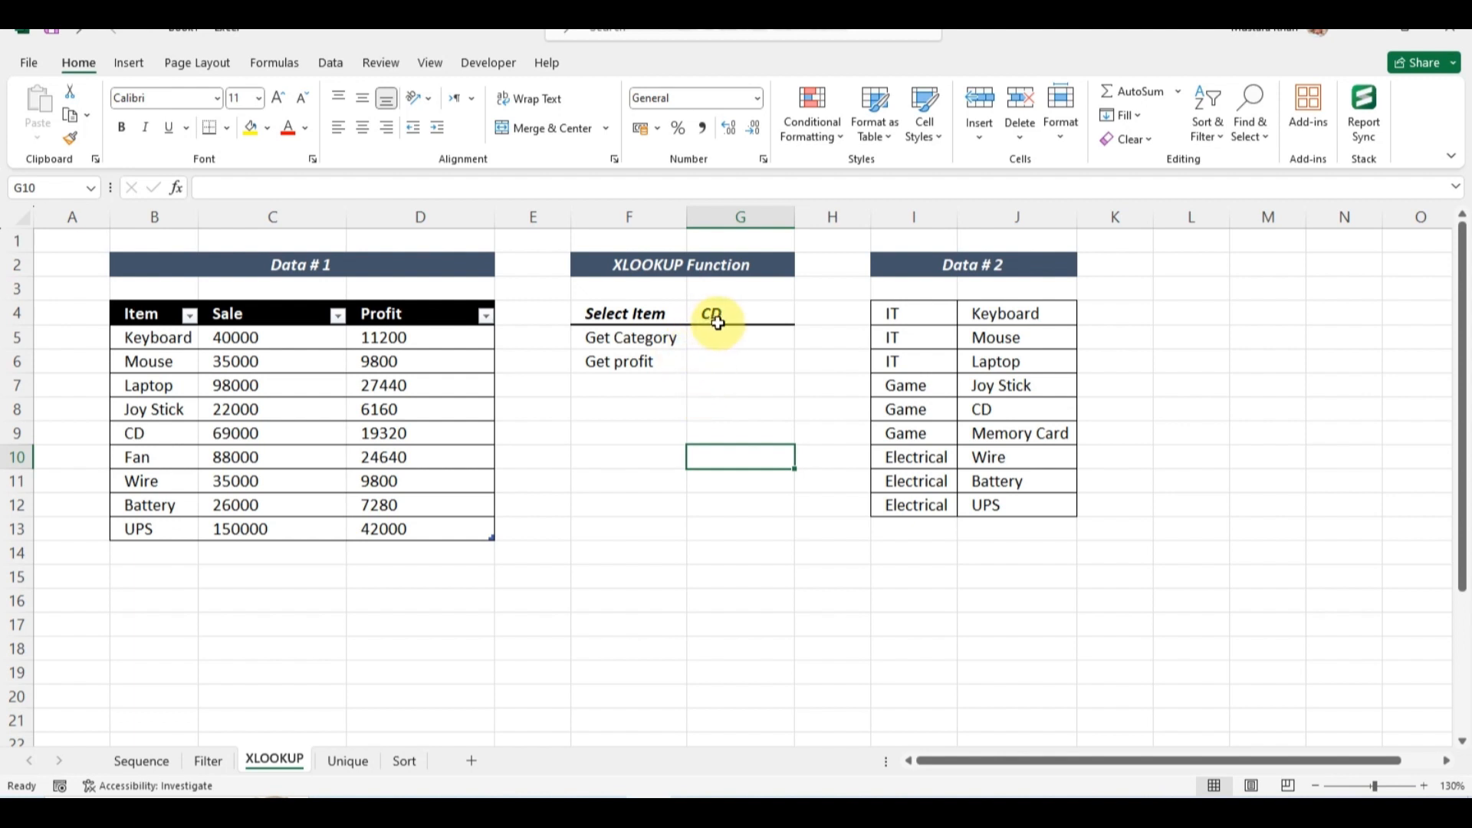
- Review the Data # 2 and Data # 1 tables on the XLOOKUP sheet
drag(972, 263, 984, 499)
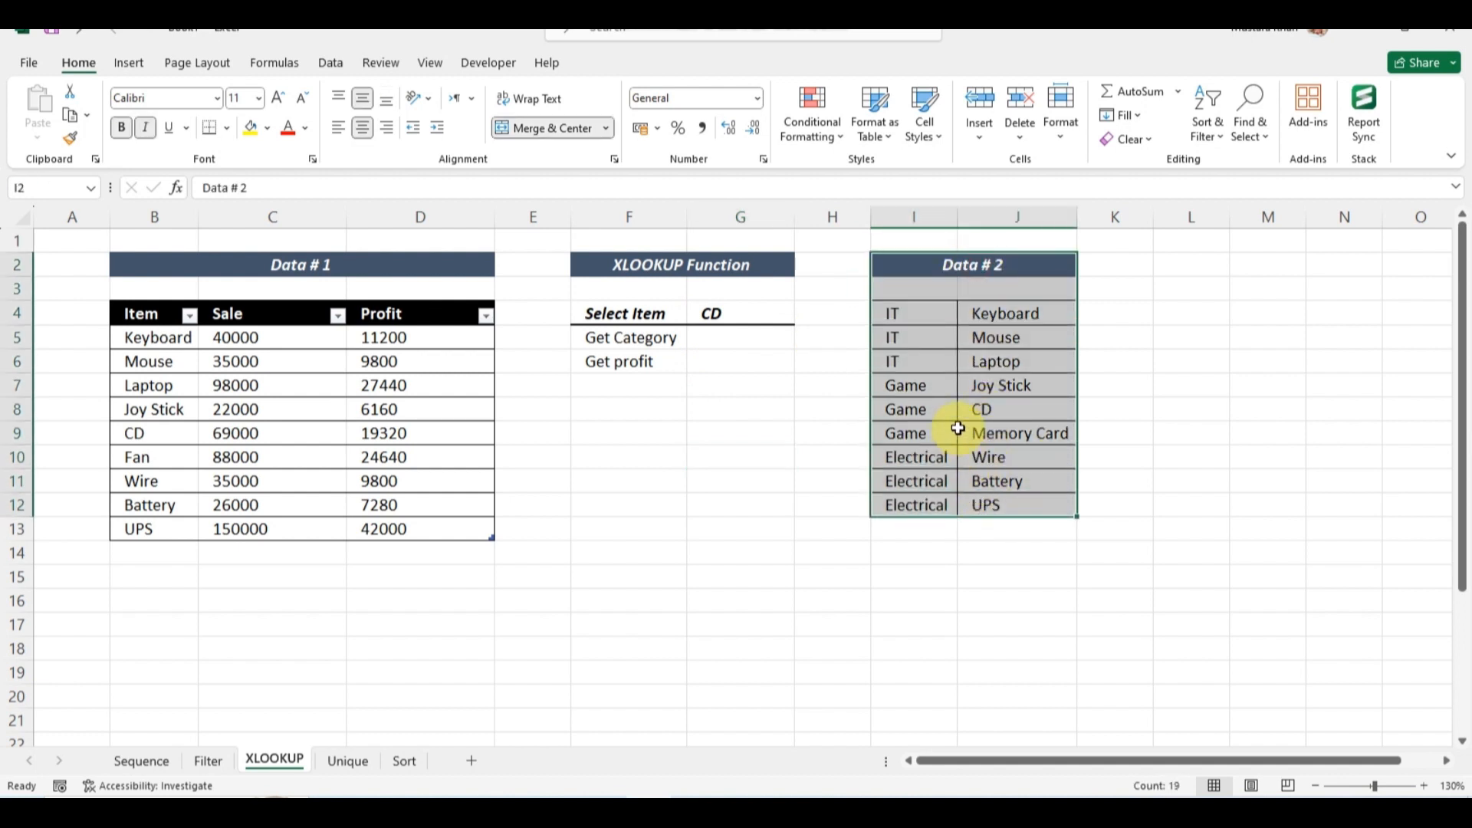
drag(154, 319, 454, 526)
click(276, 369)
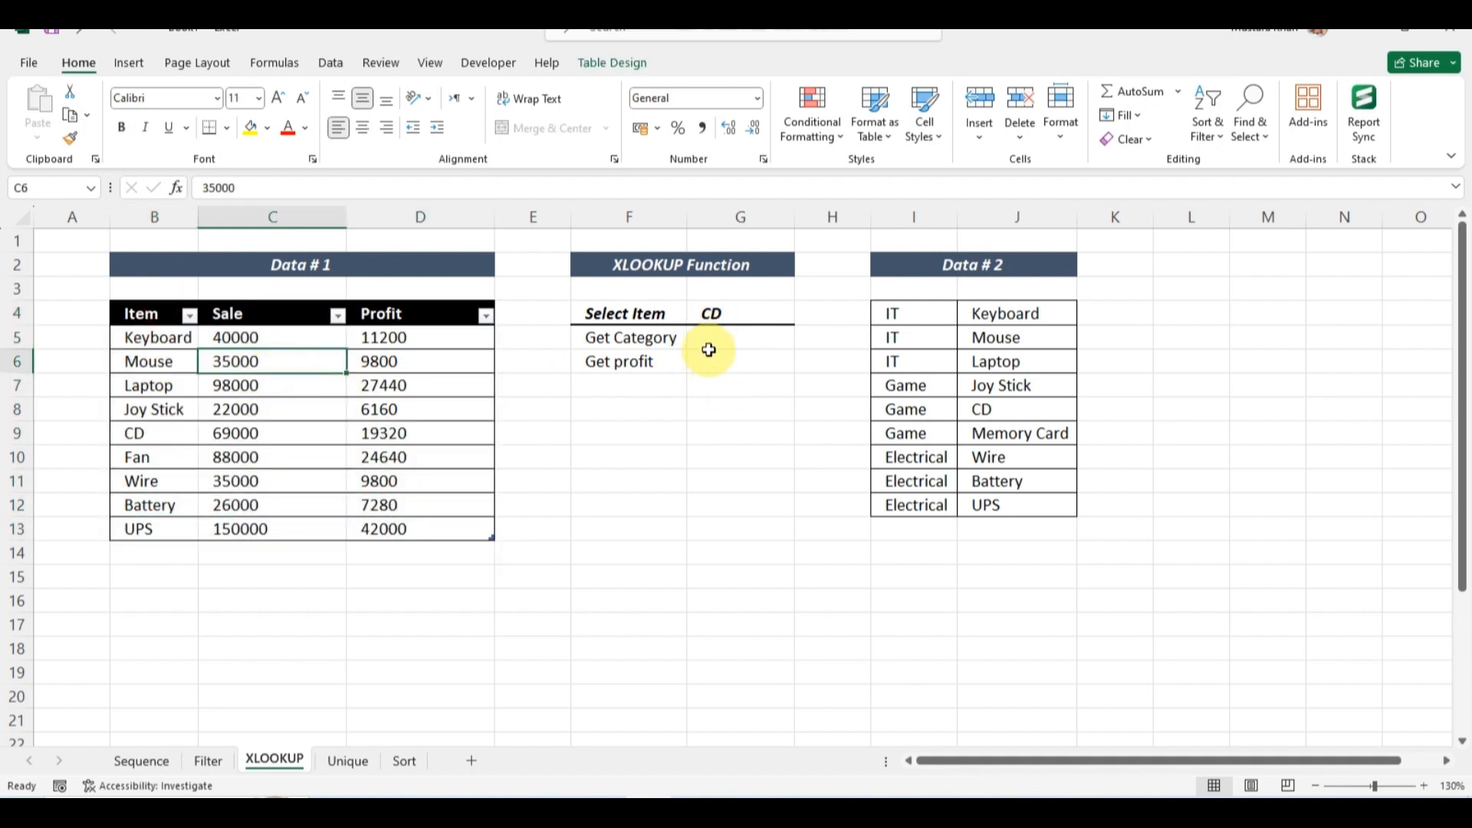
- Enter =XLOOKUP(G4,J4:J12,I4:I12) in cell G5 to get the selected item's category from the Data # 2 table
click(713, 316)
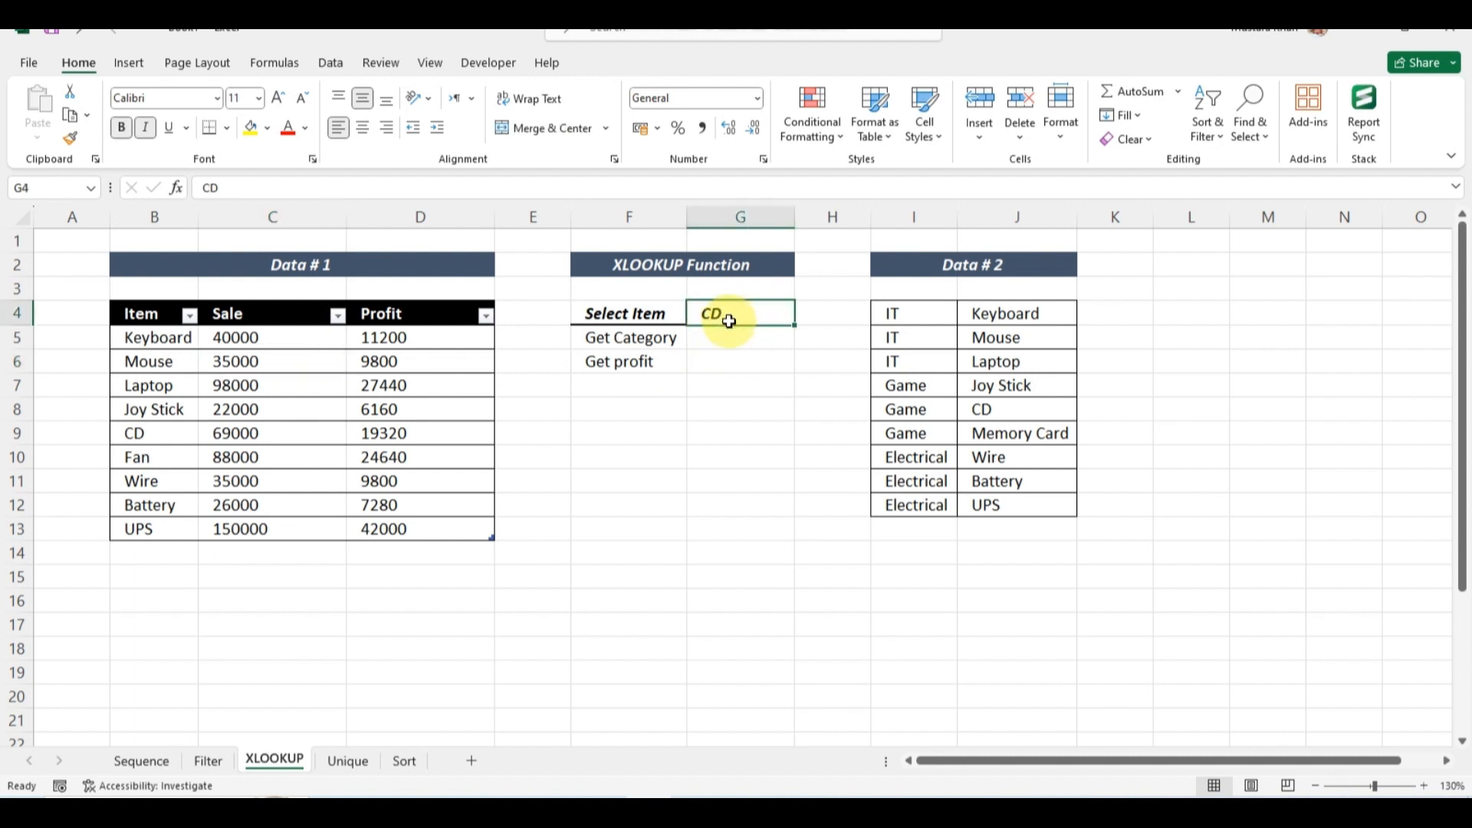
click(720, 337)
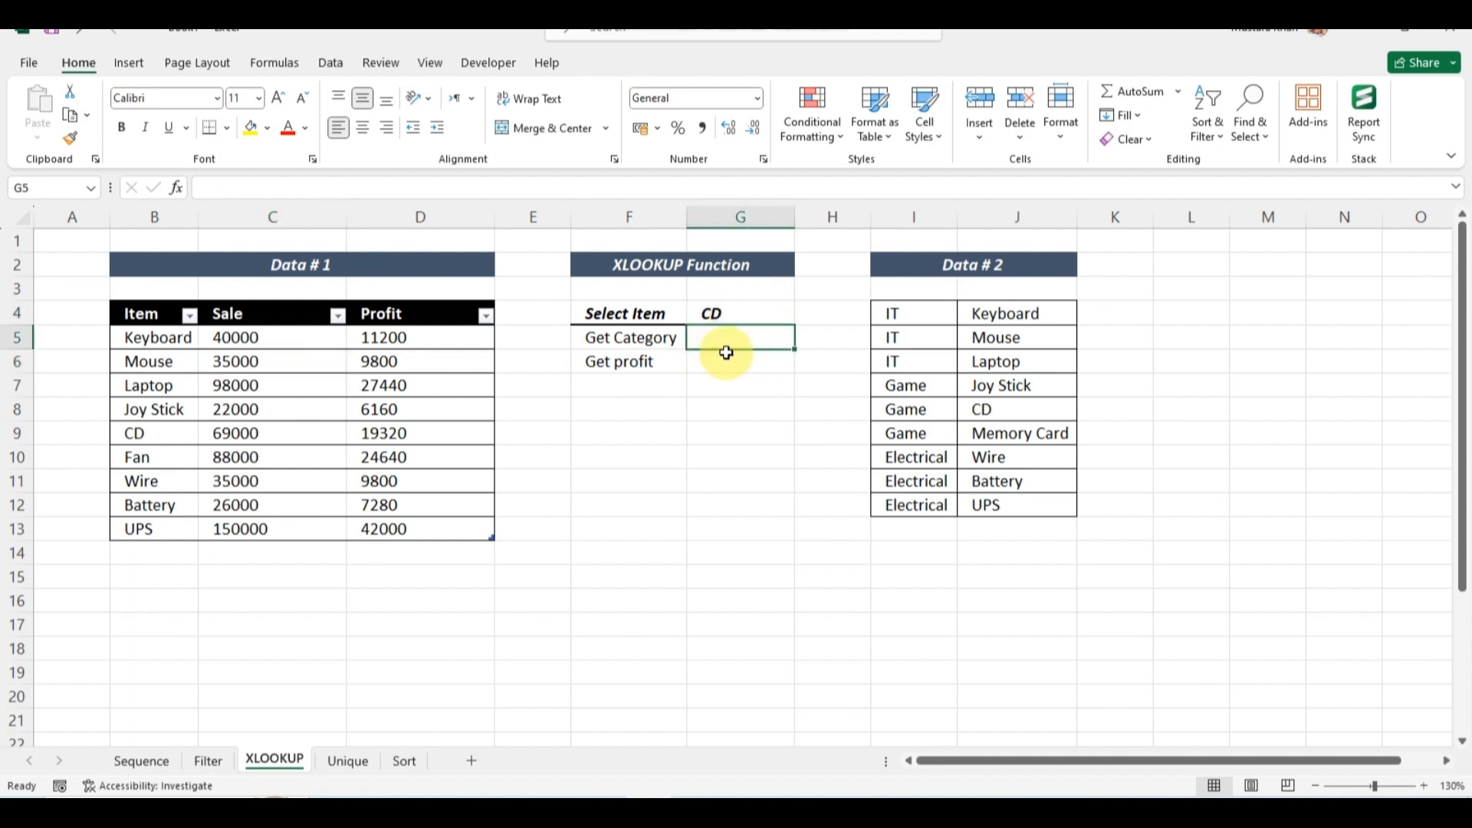
click(727, 363)
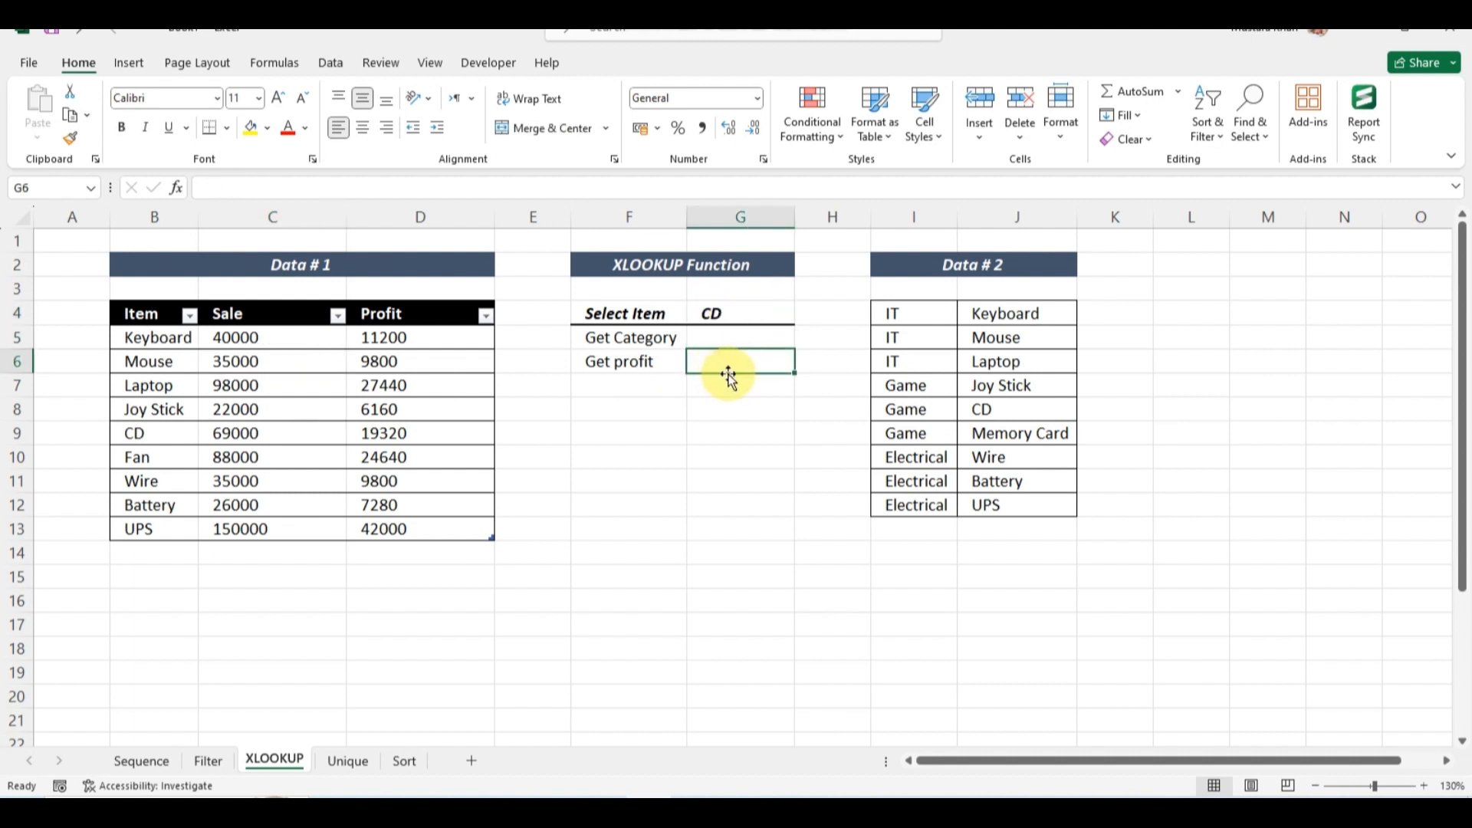
click(711, 338)
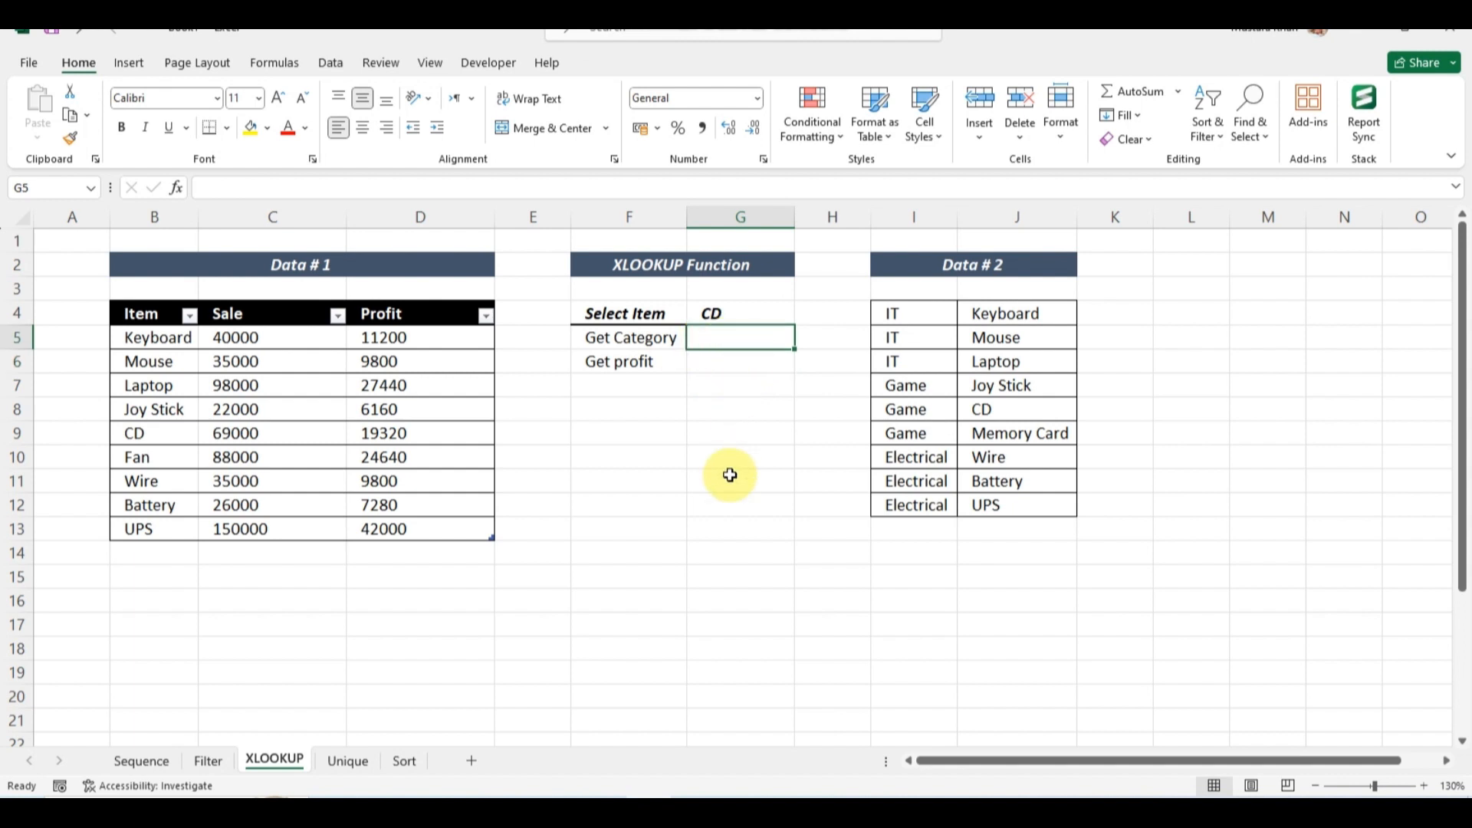
text(=xloo)
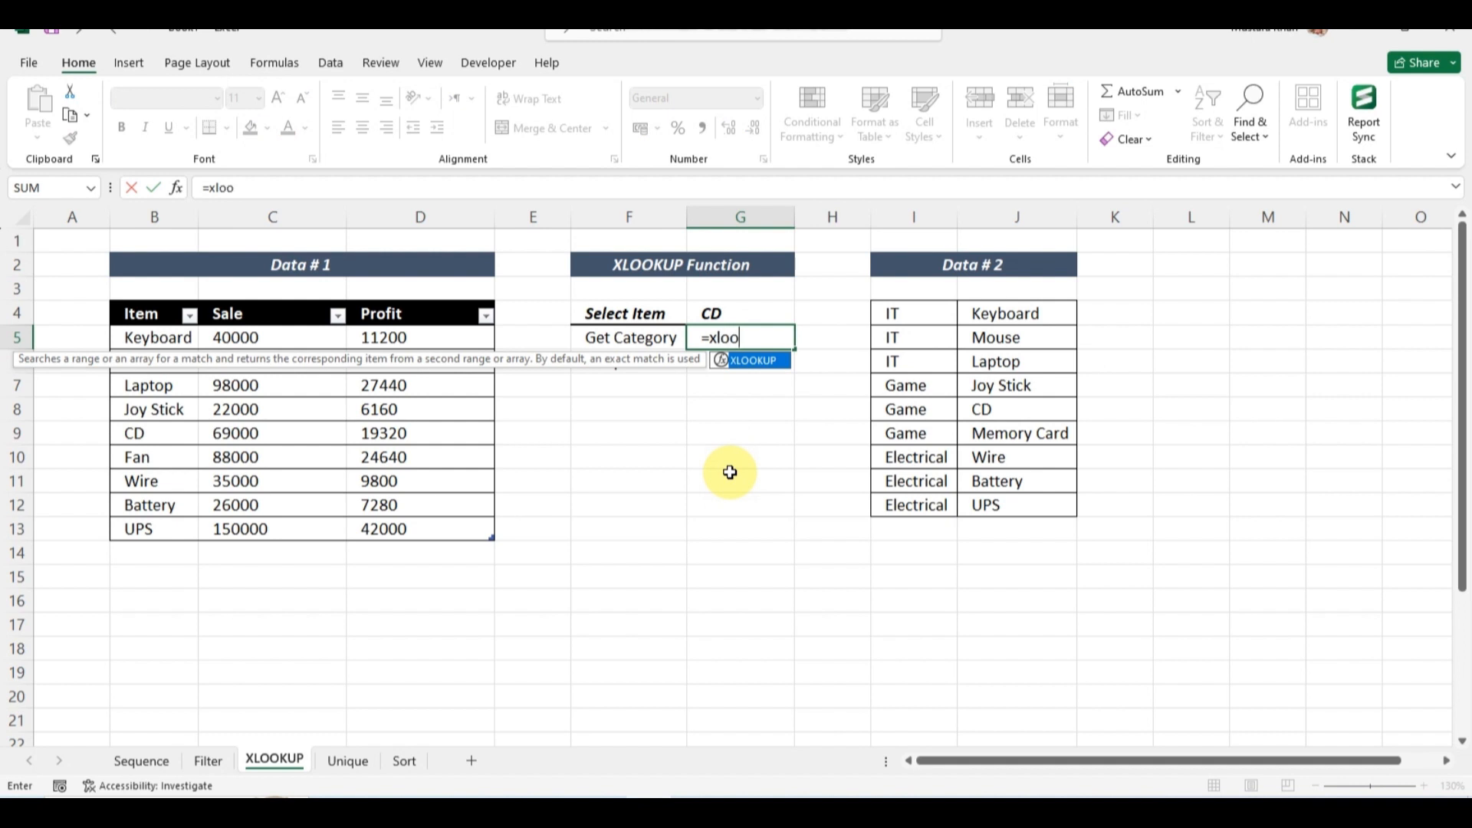
text(kup()
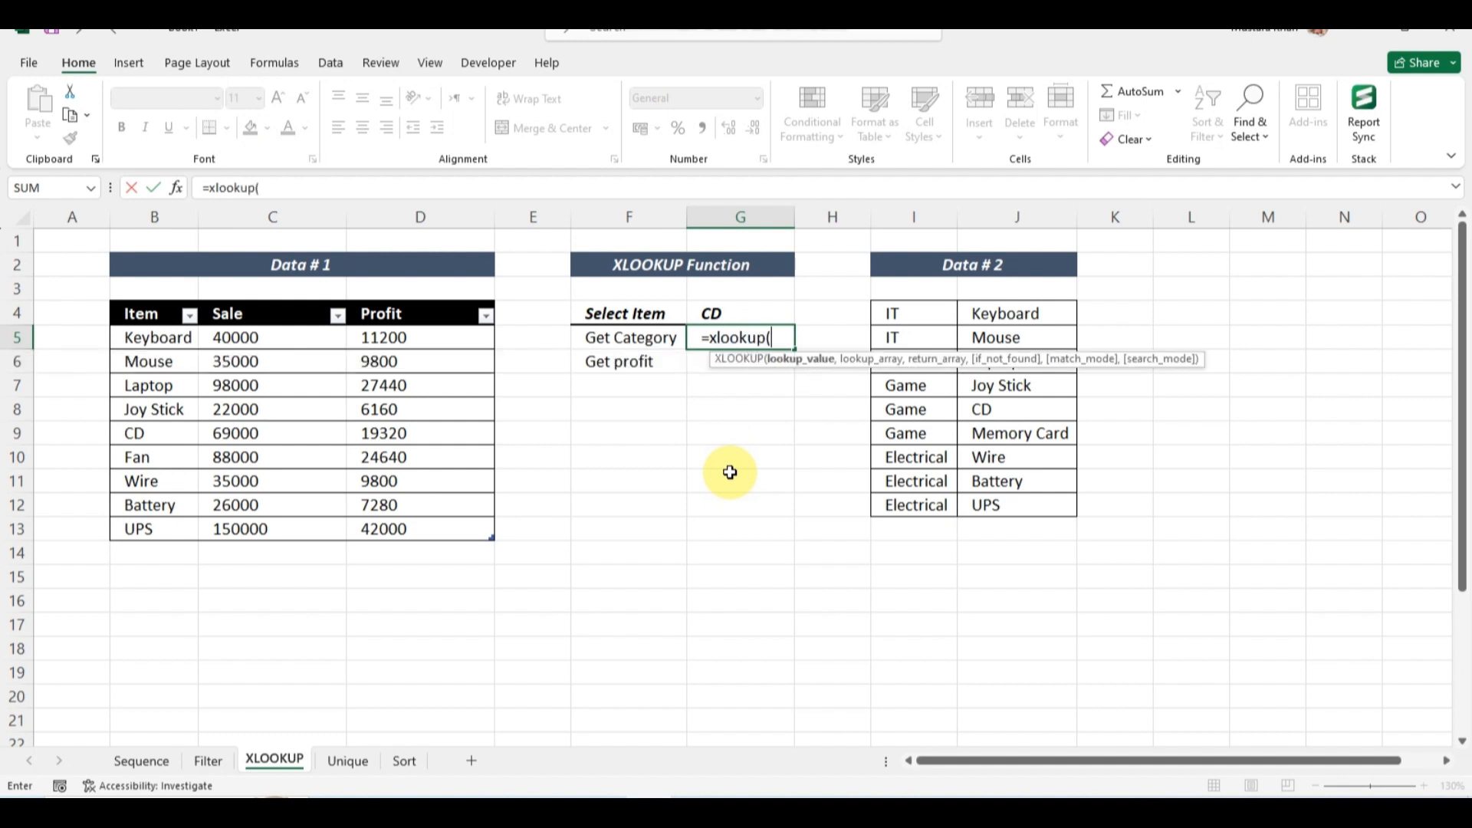
click(734, 313)
text(,)
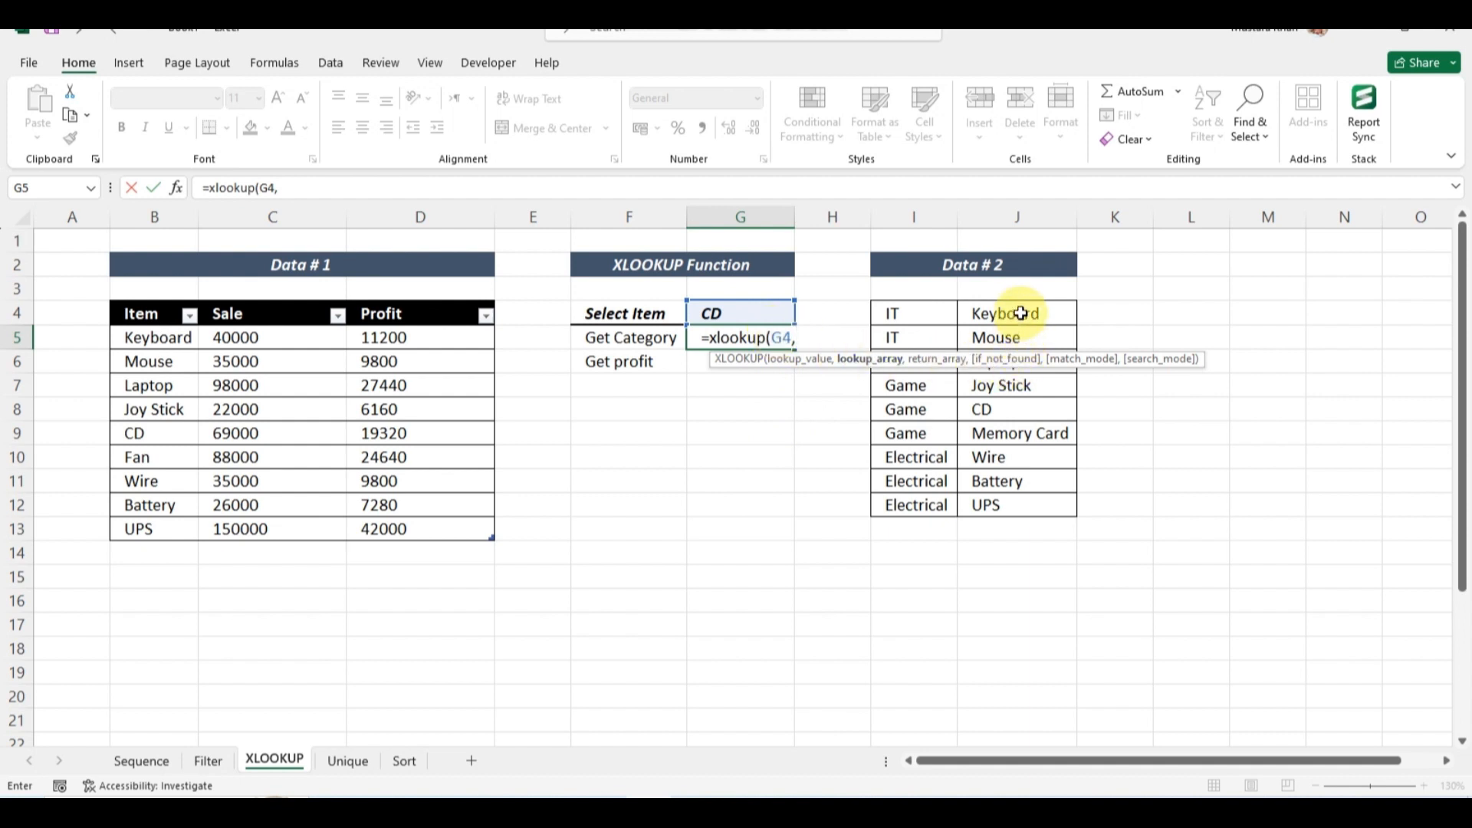
drag(1021, 310, 1022, 499)
text(,)
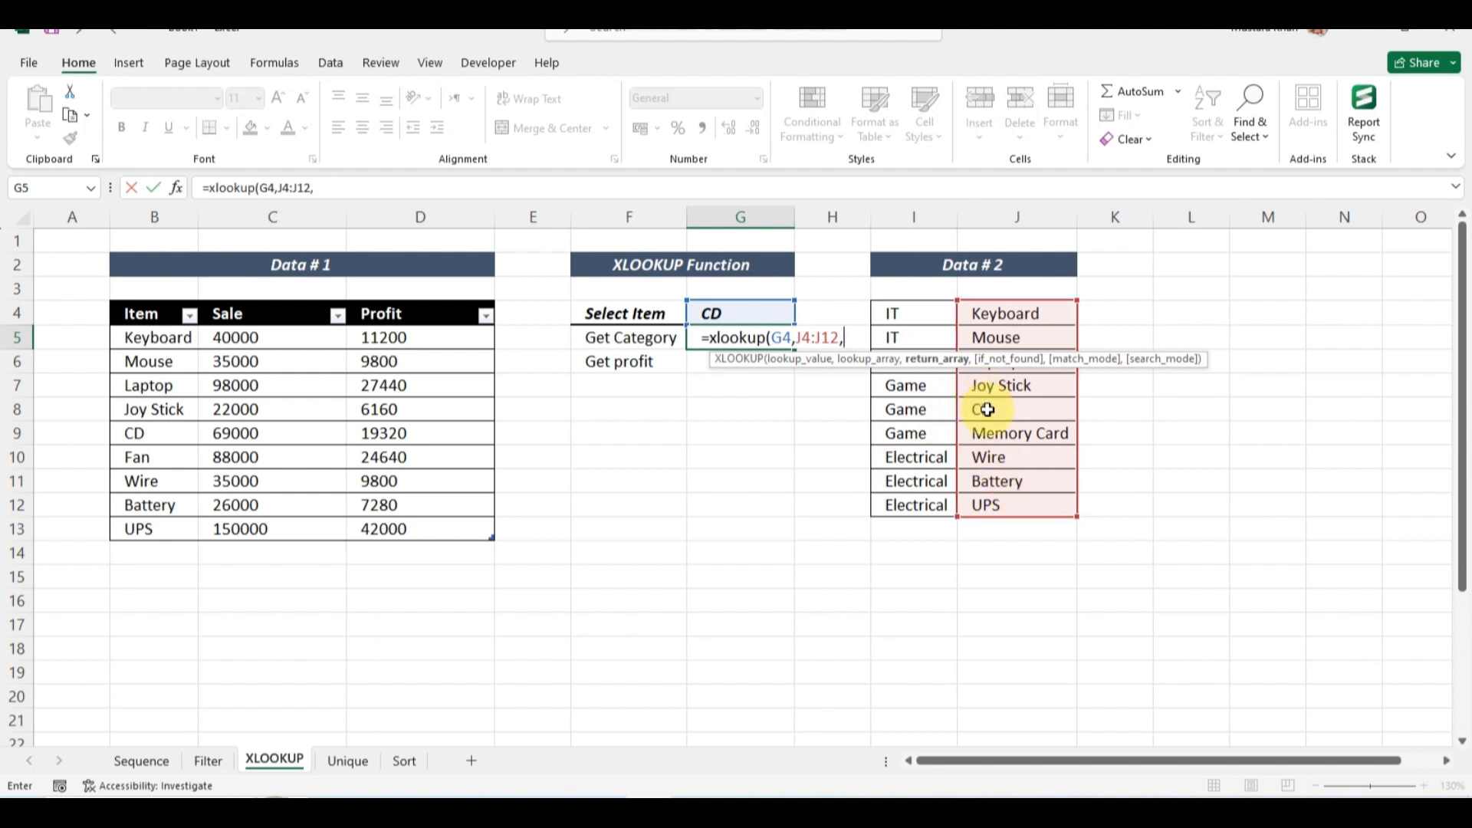
drag(936, 315, 932, 498)
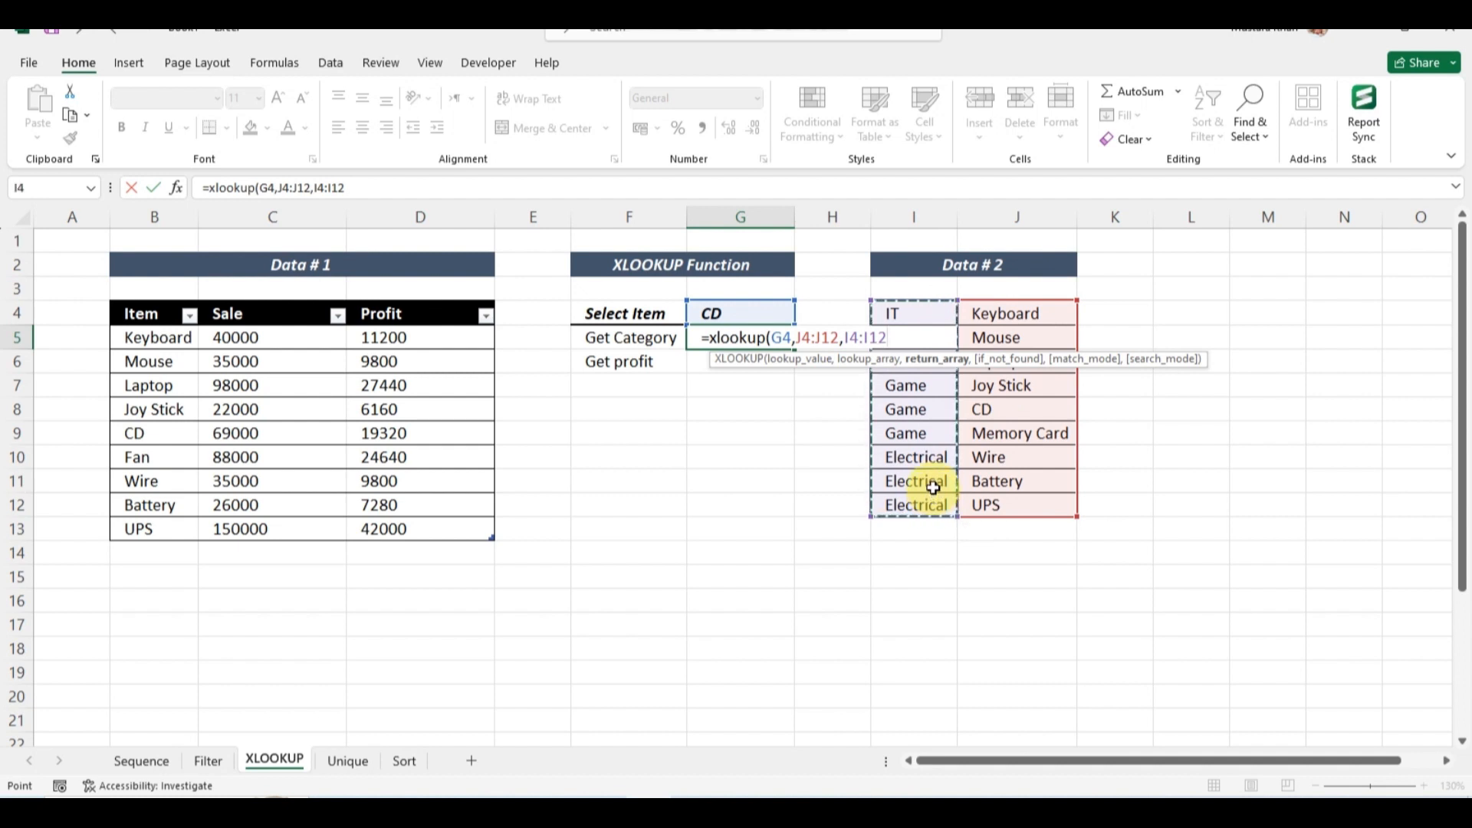
text())
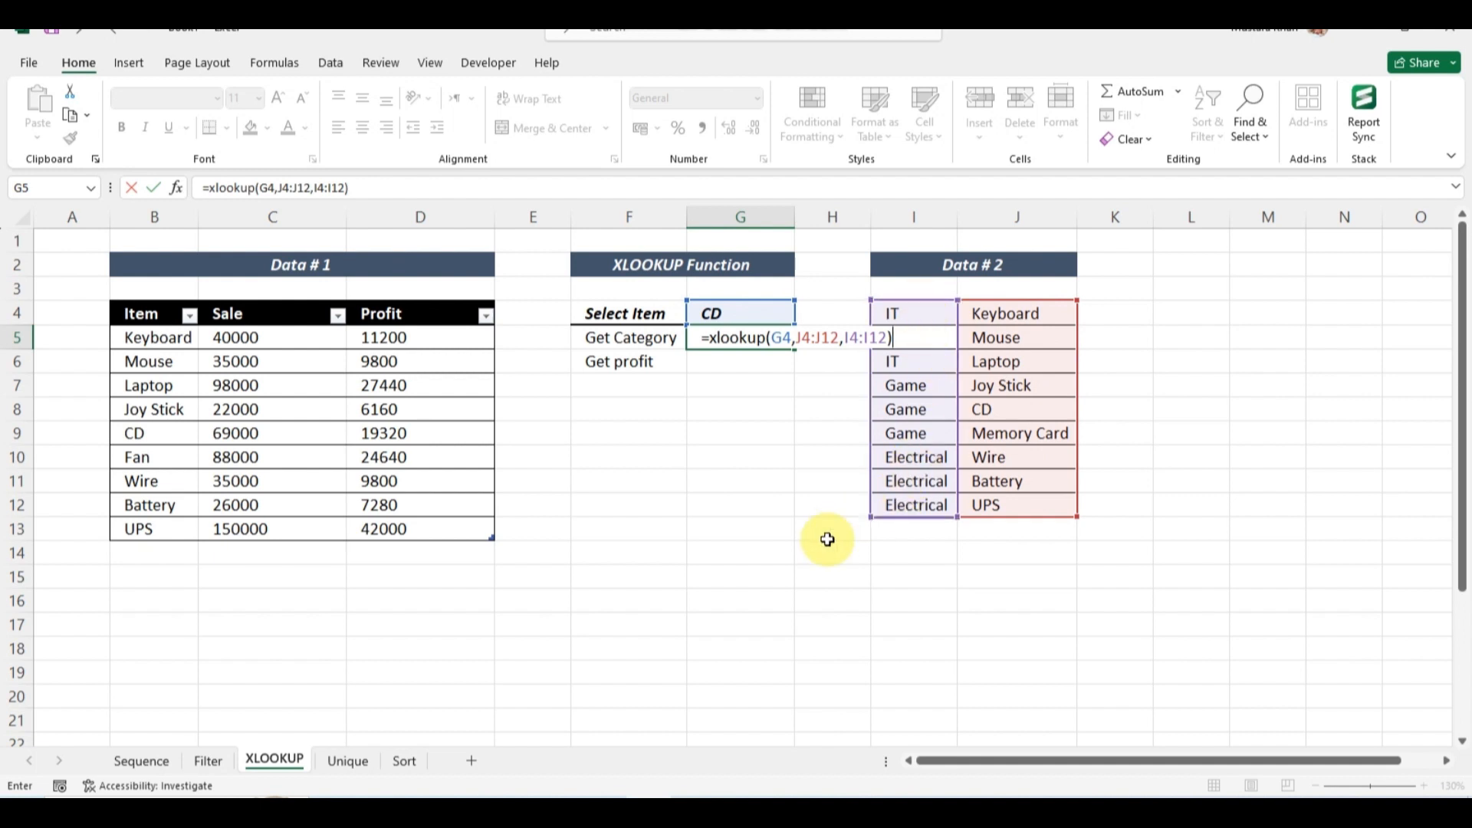
key(Return)
- Compare the category in G5 with the CD row of Data # 2, and clear the CD entry from cell J8
click(716, 335)
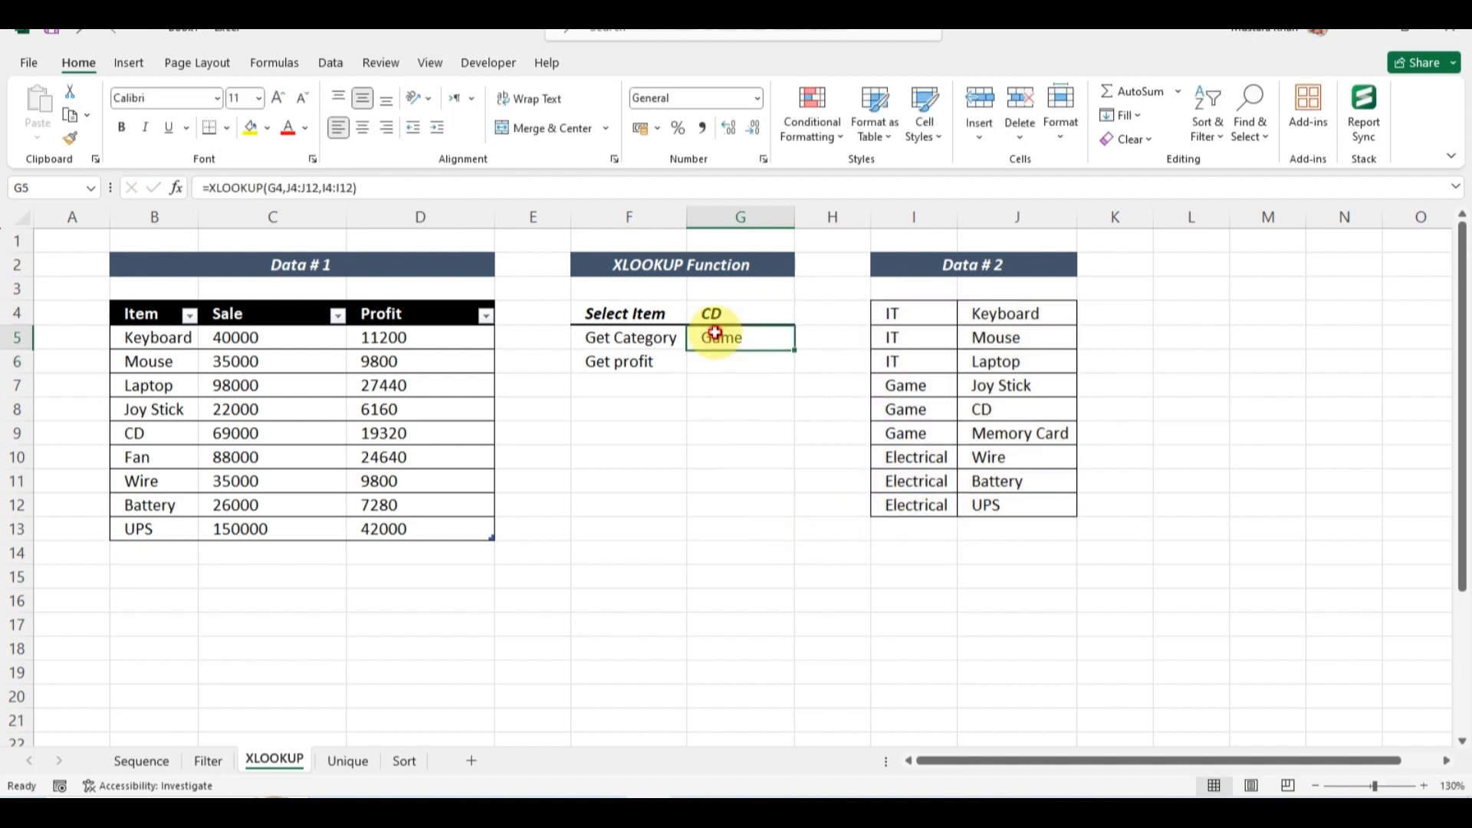
click(990, 409)
click(904, 417)
click(737, 338)
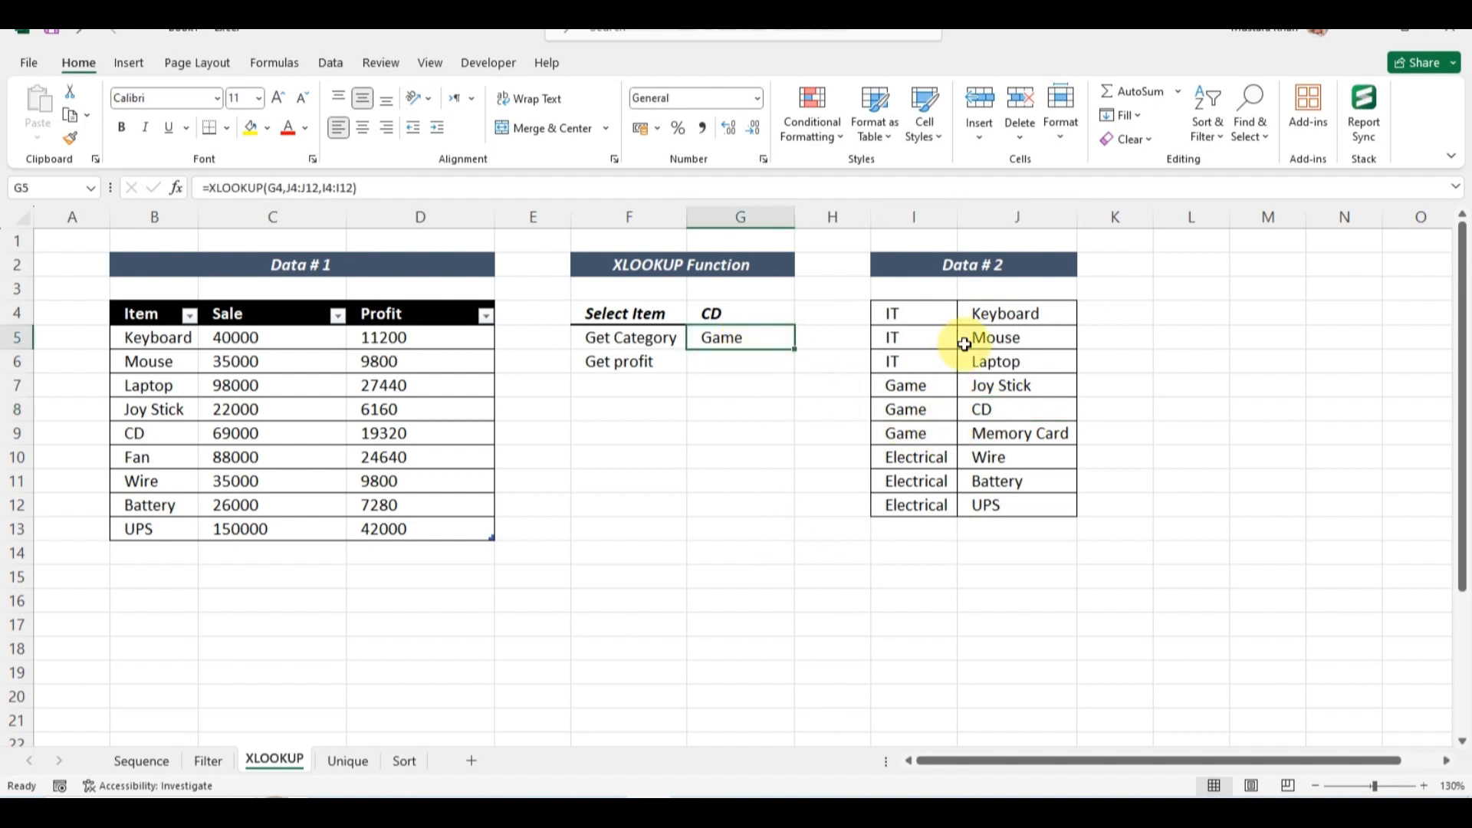
click(749, 319)
click(973, 409)
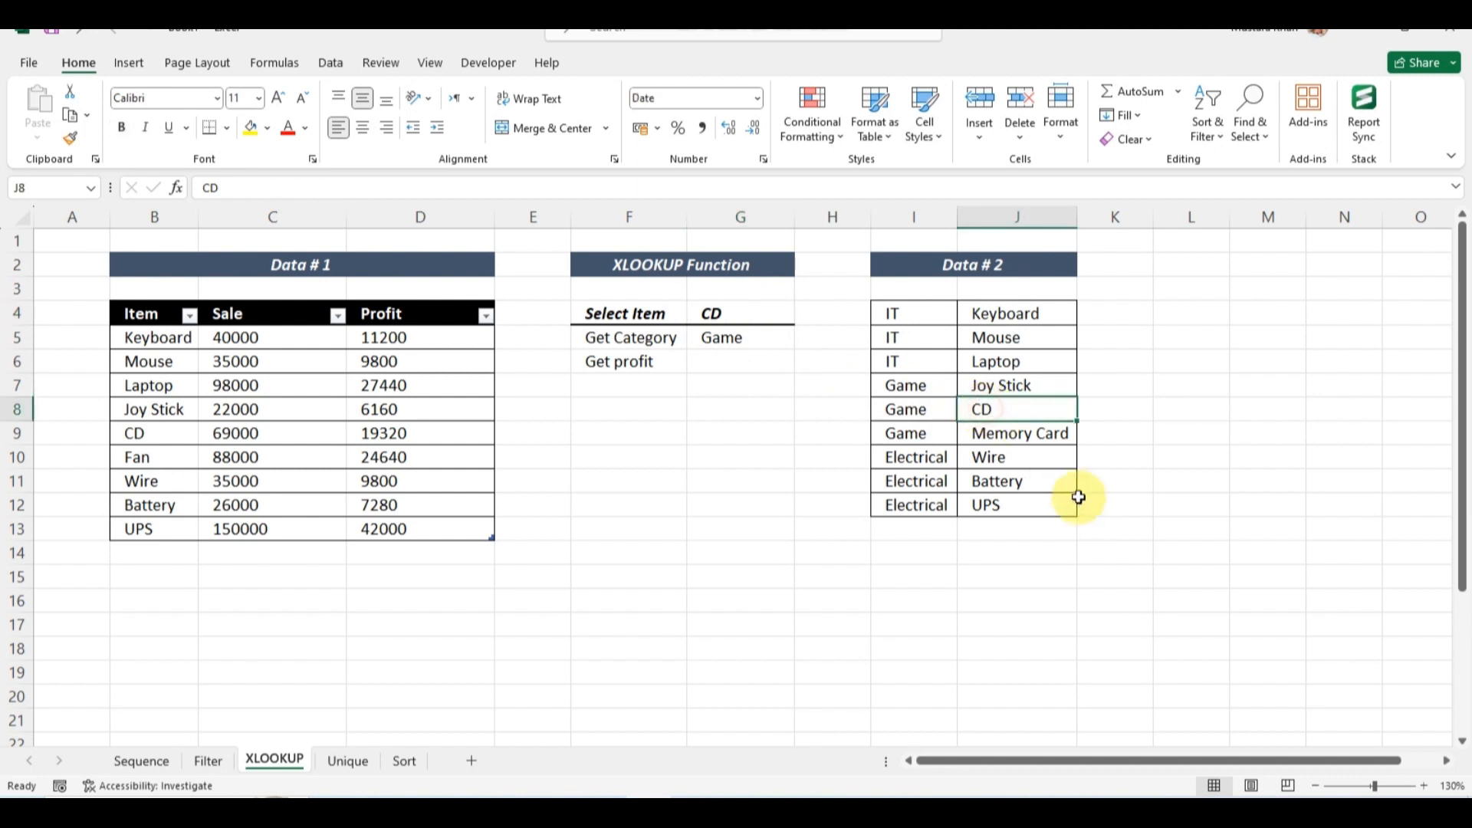
key(Delete)
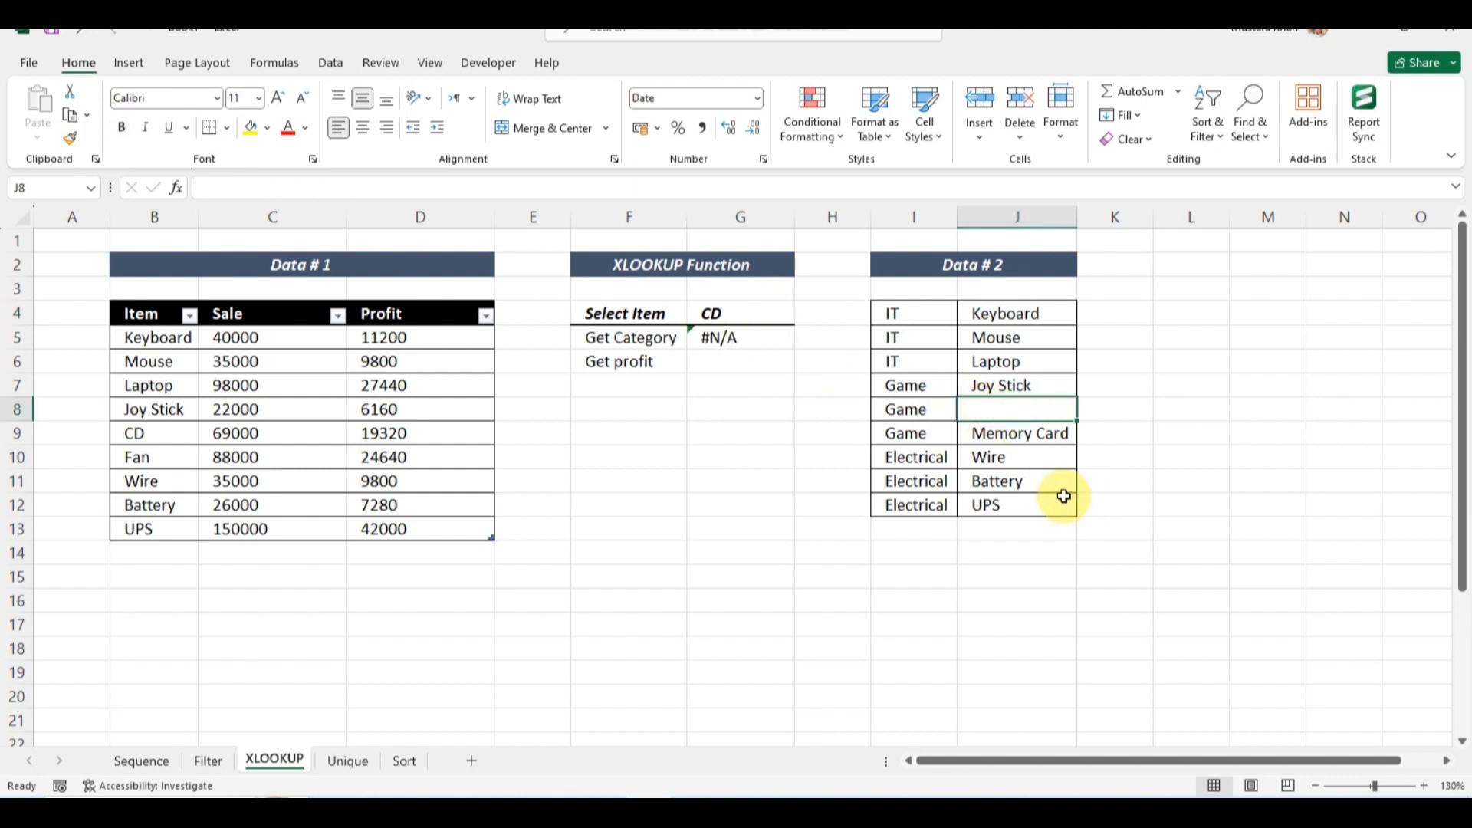
- Add "Missing" as the if_not_found argument in cell G5: =XLOOKUP(G4,J4:J12,I4:I12,"Missing")
double_click(748, 338)
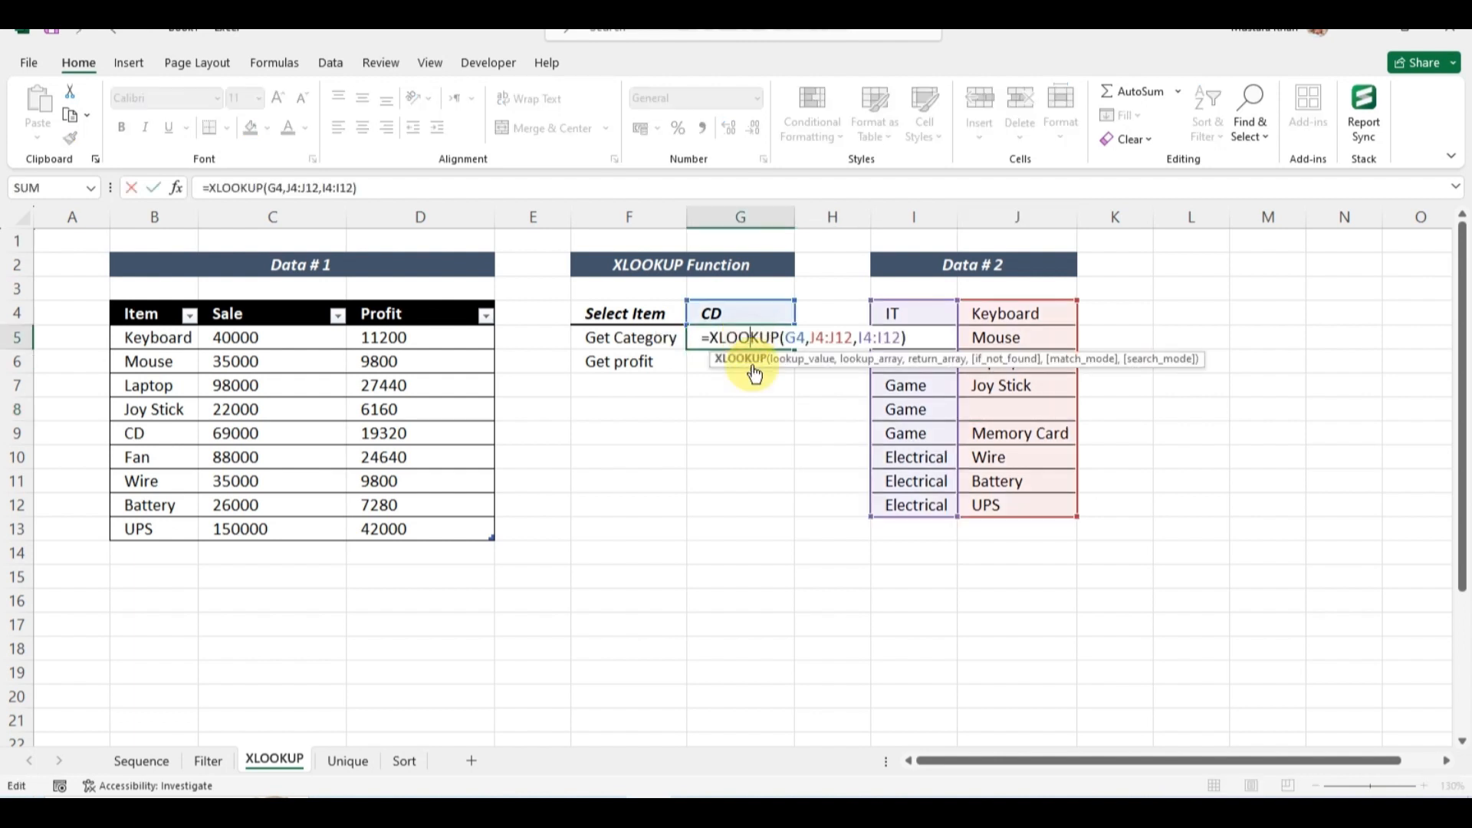
click(900, 338)
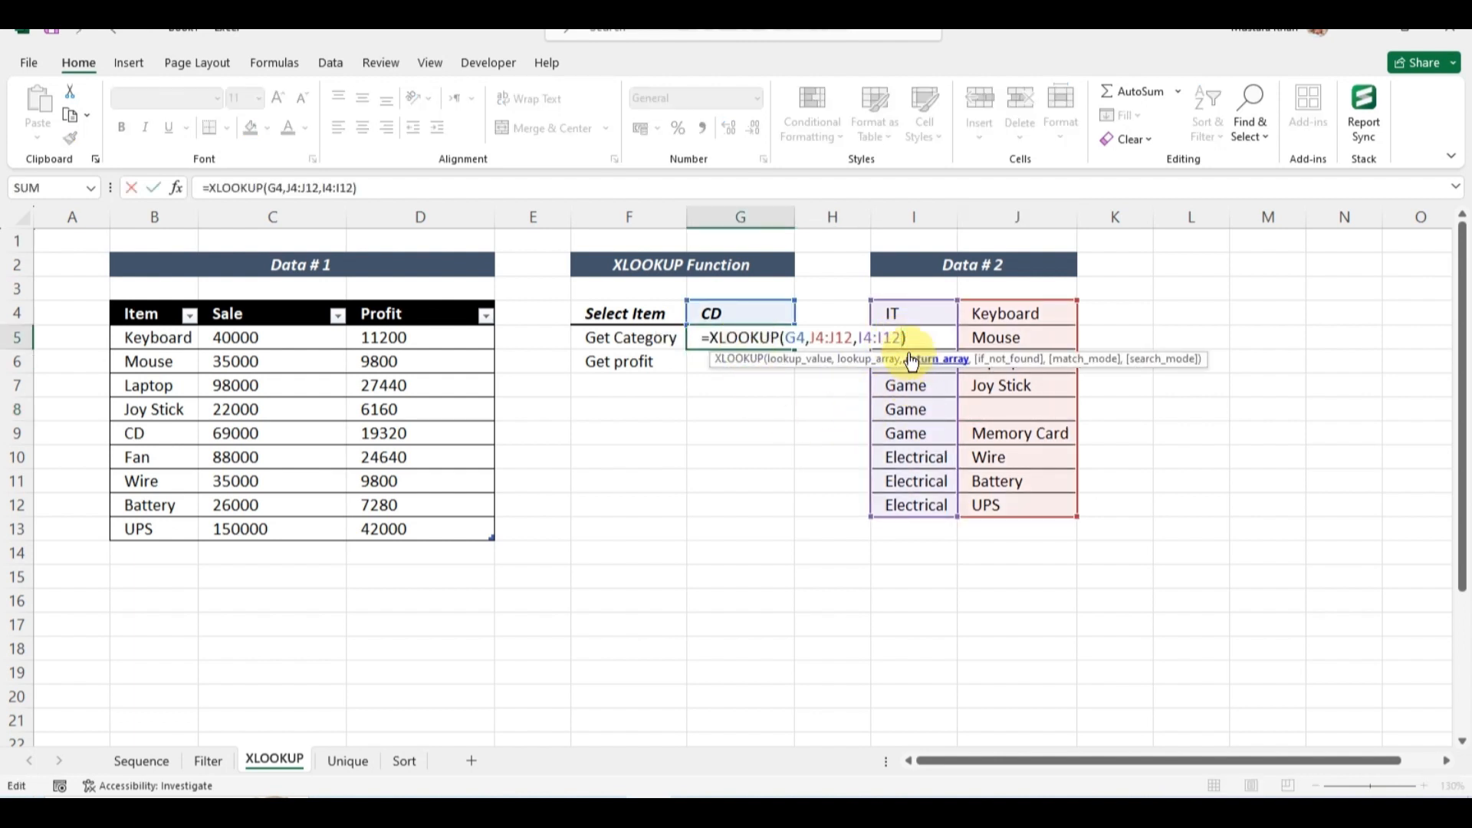
text(,)
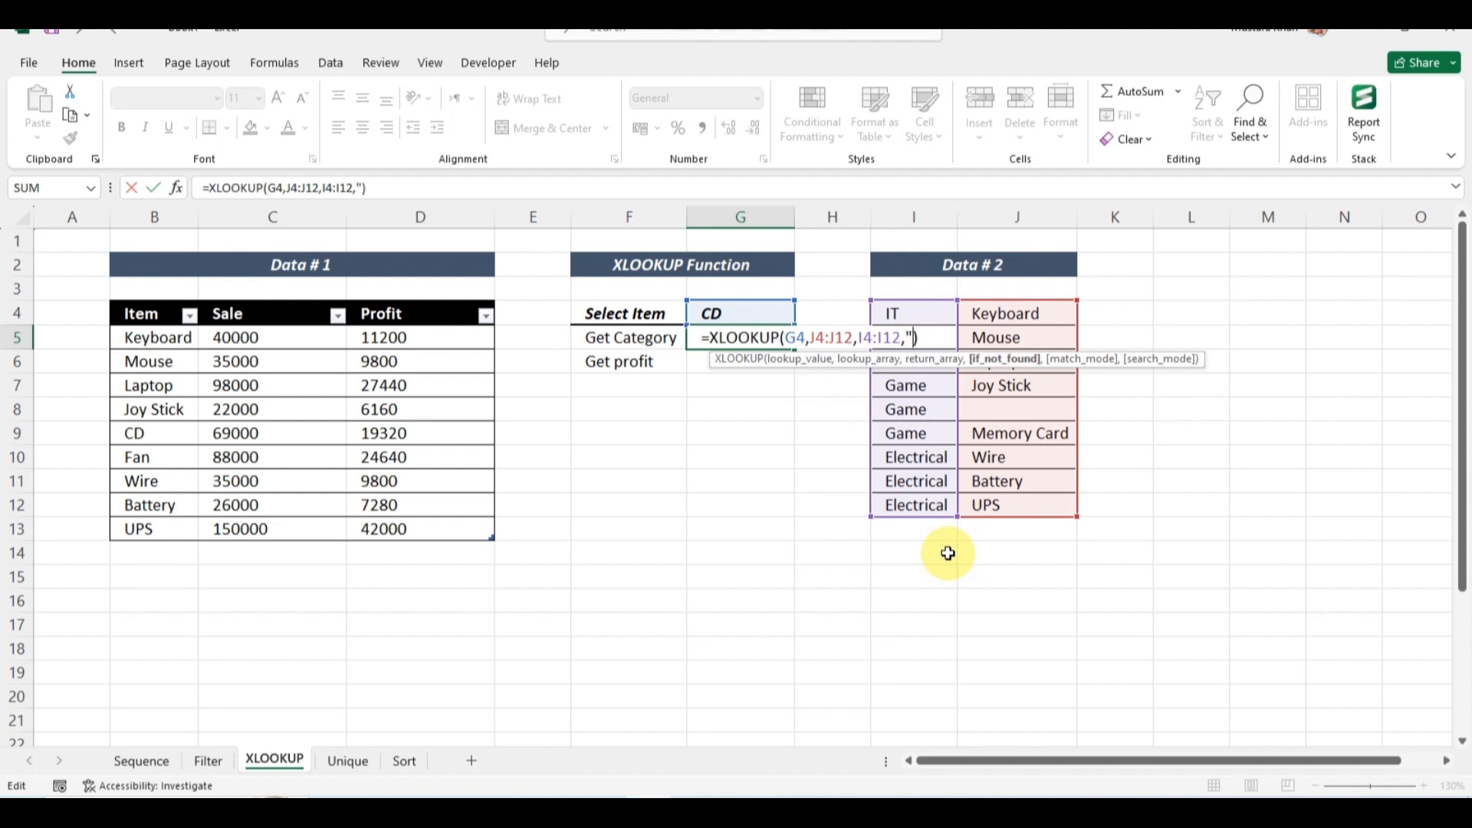
text("Missing")
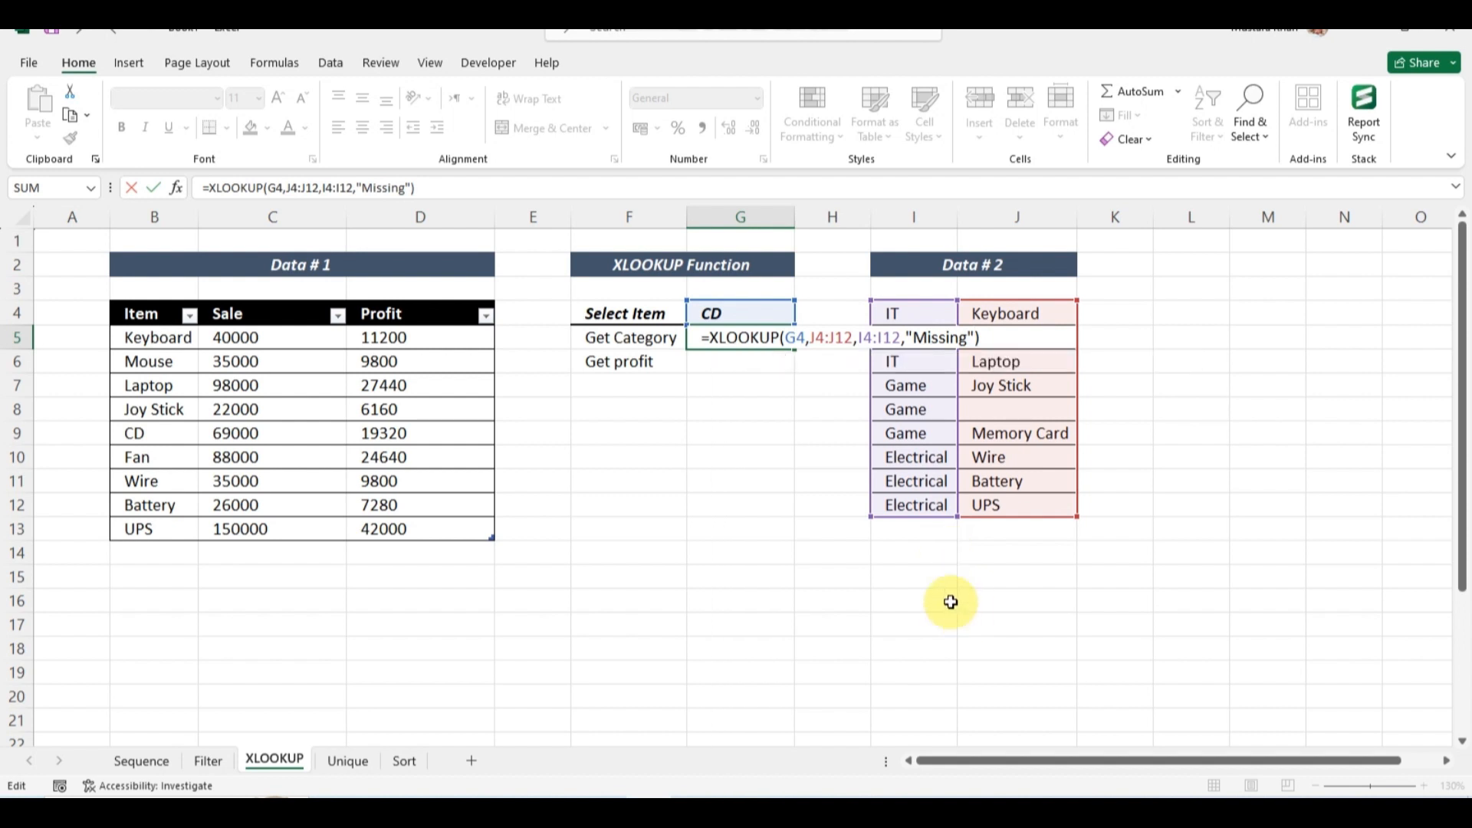
key(Return)
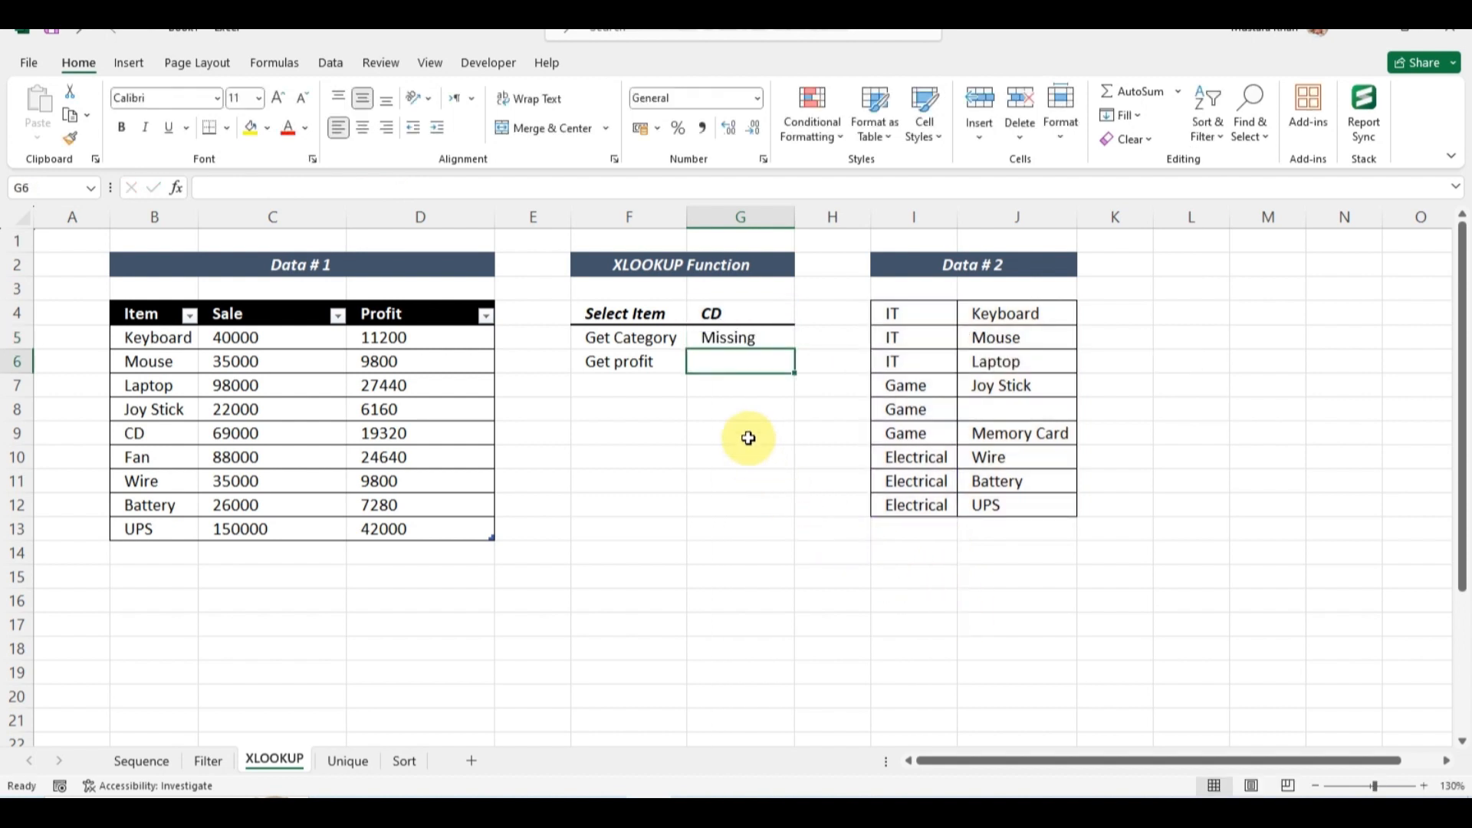
double_click(740, 339)
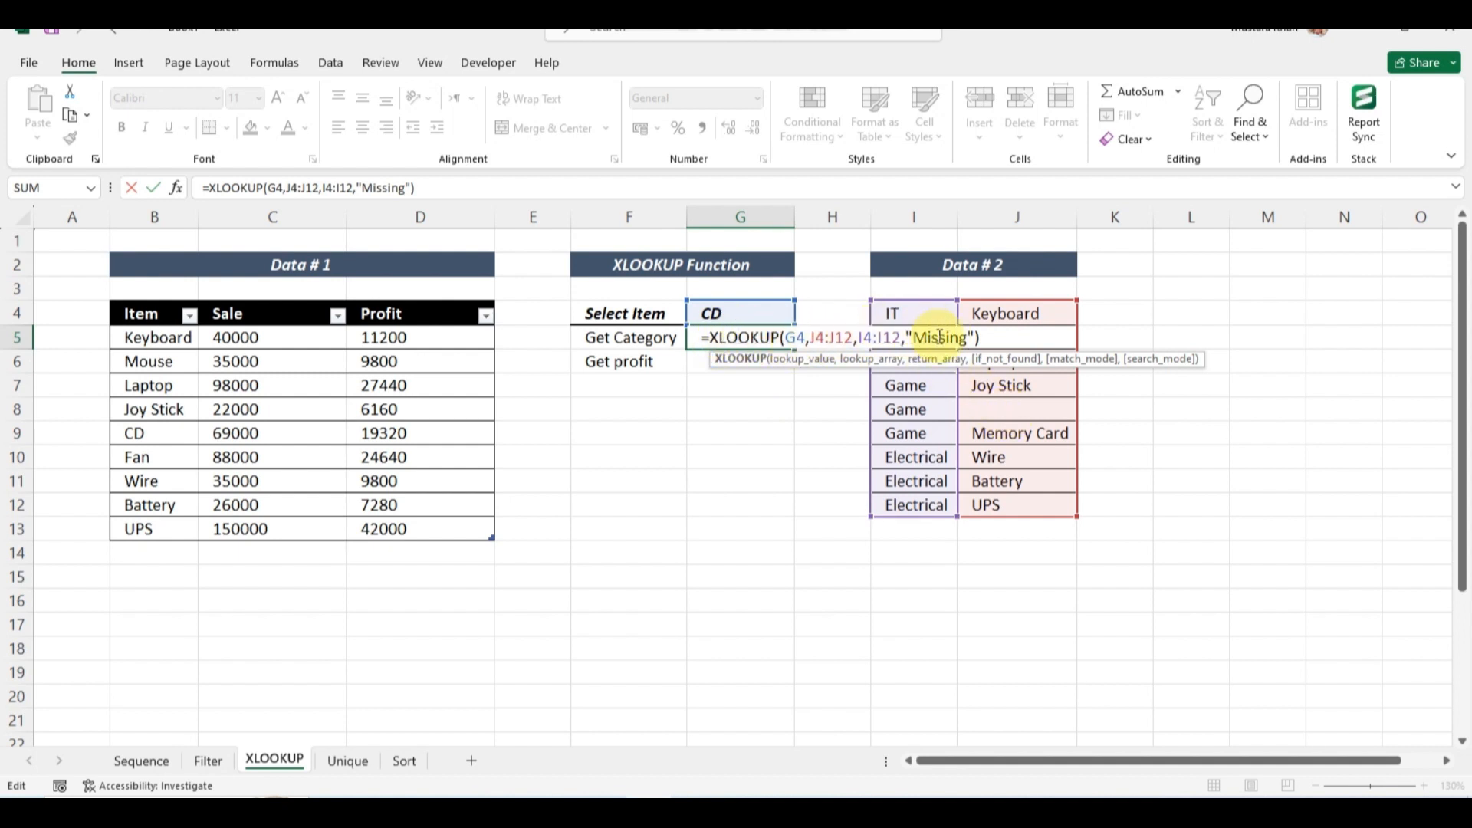
click(721, 387)
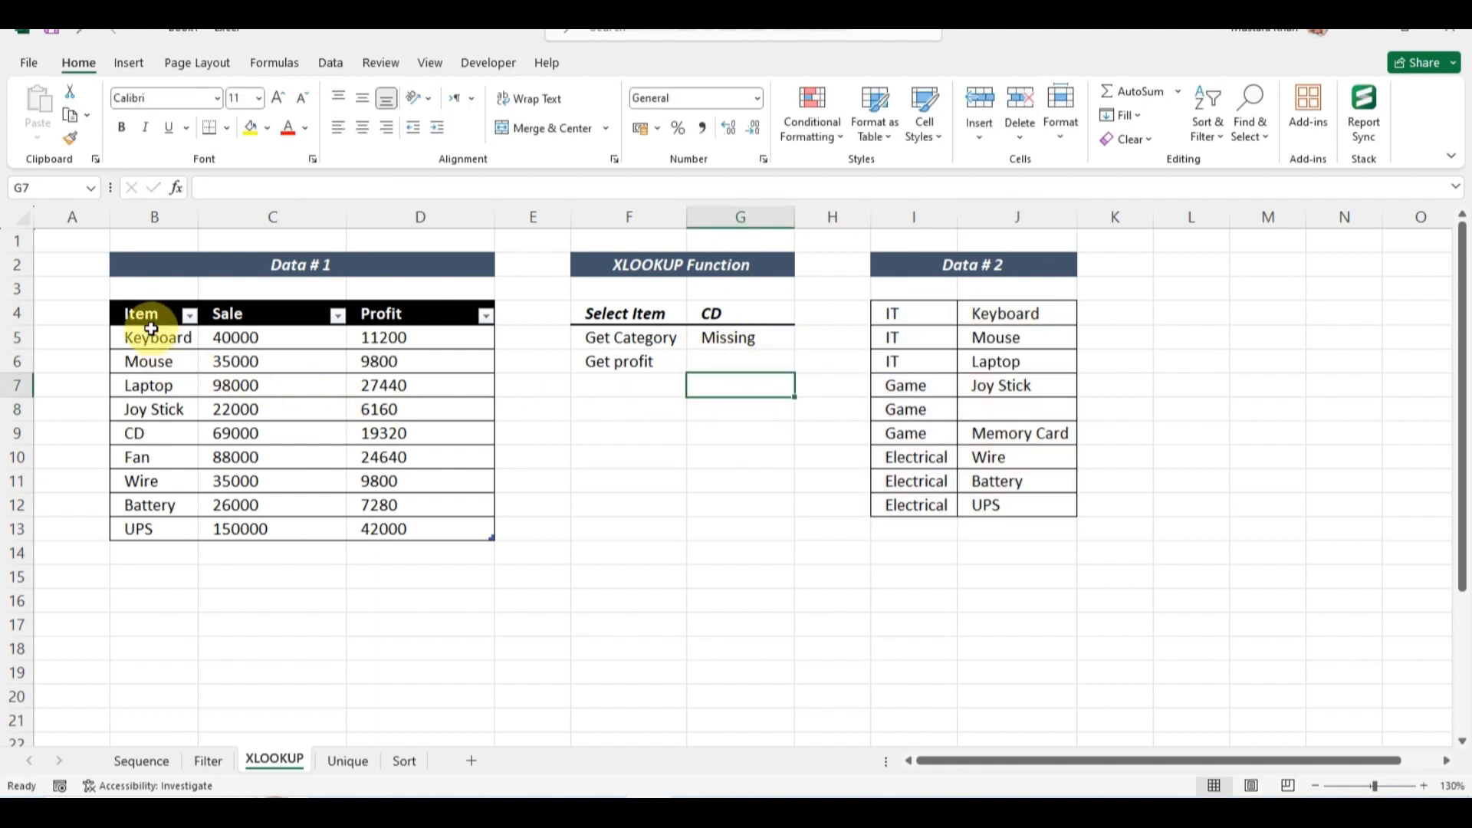
- Enter =XLOOKUP(G4,Table134[Item],Table134[Profit]) in cell G6 to get the selected item's profit from Data # 1
drag(147, 319, 427, 519)
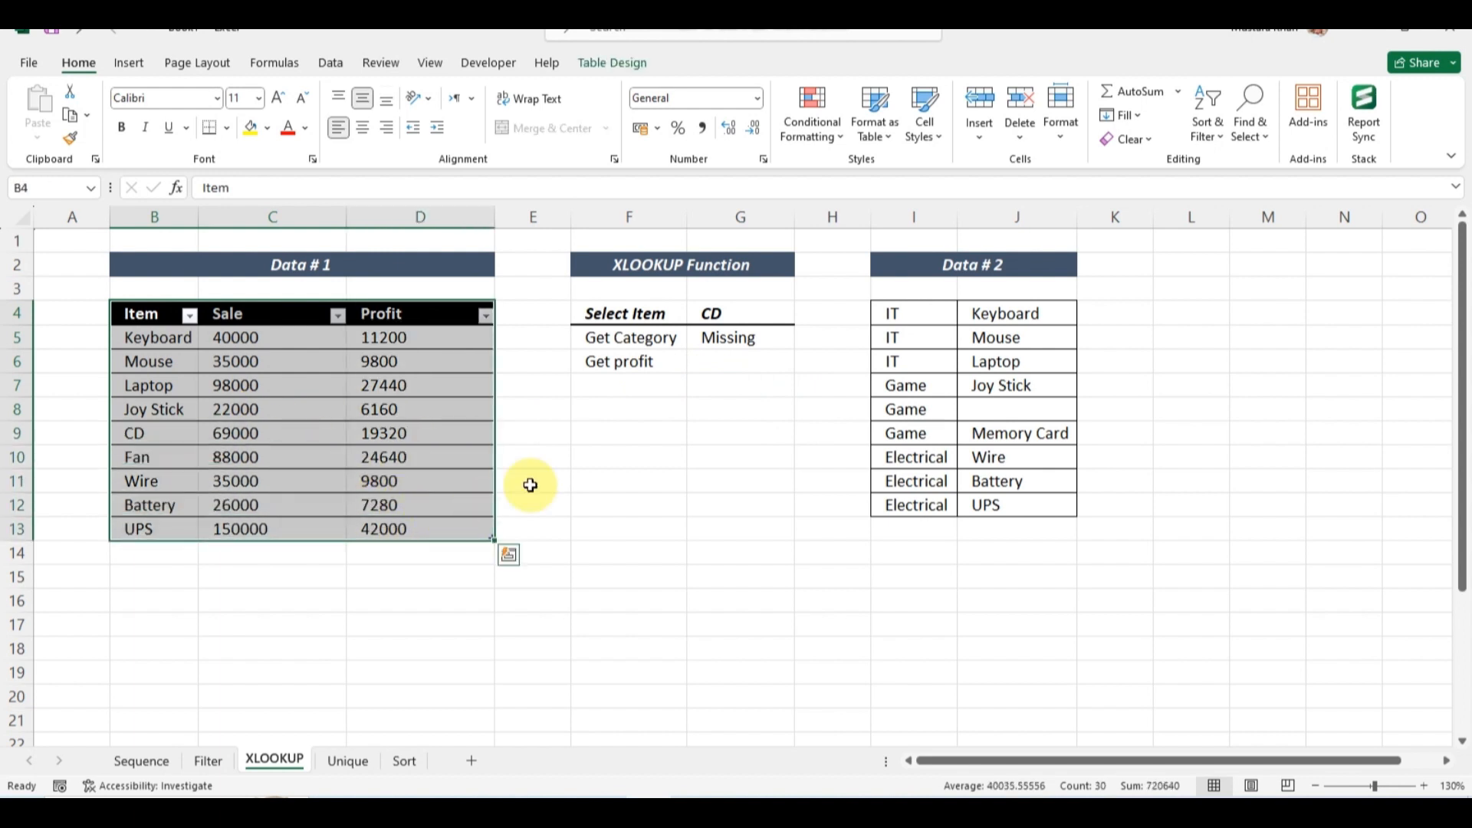
click(719, 367)
text(=)
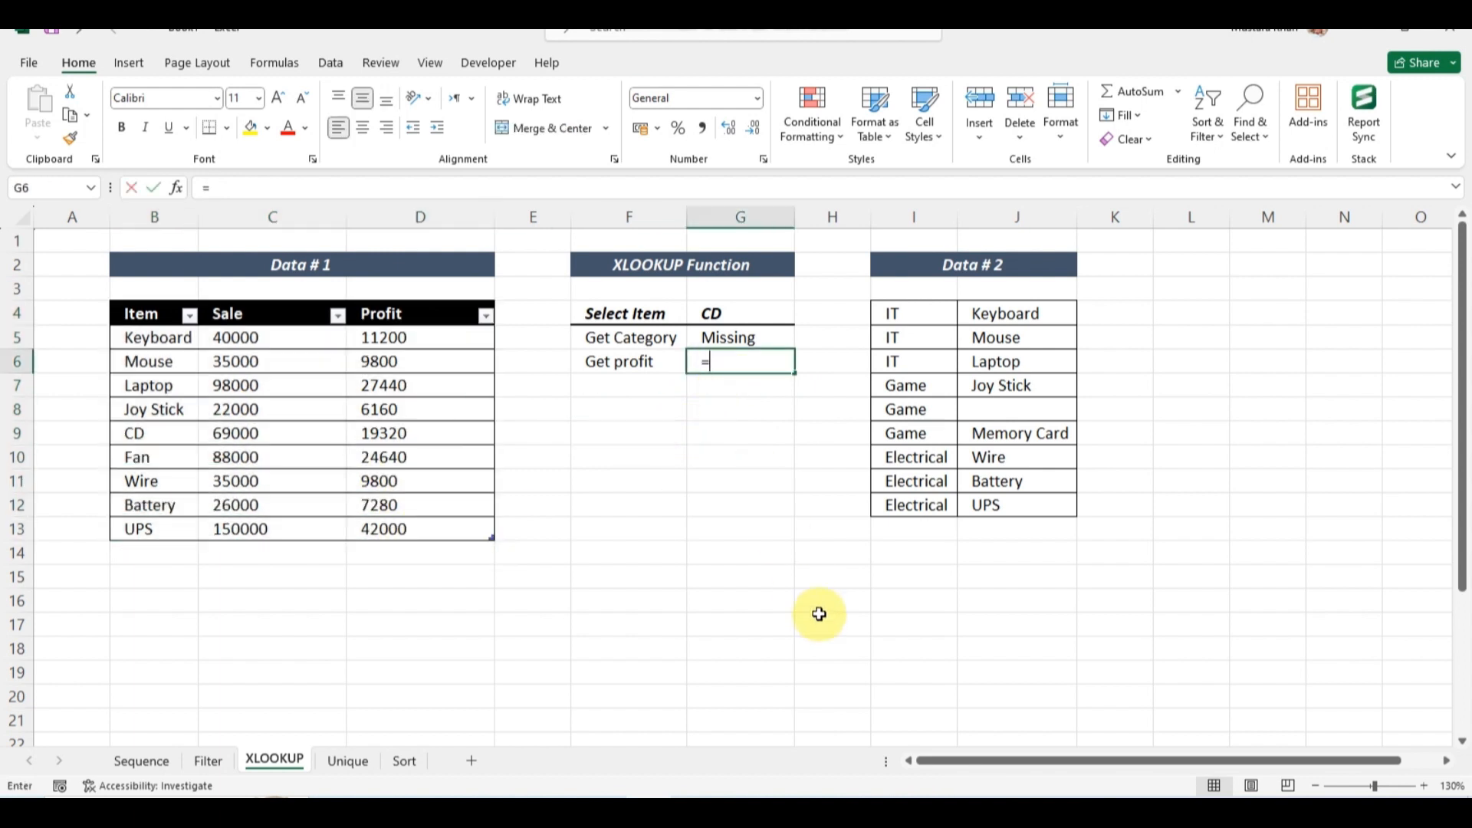
text(xlookup)
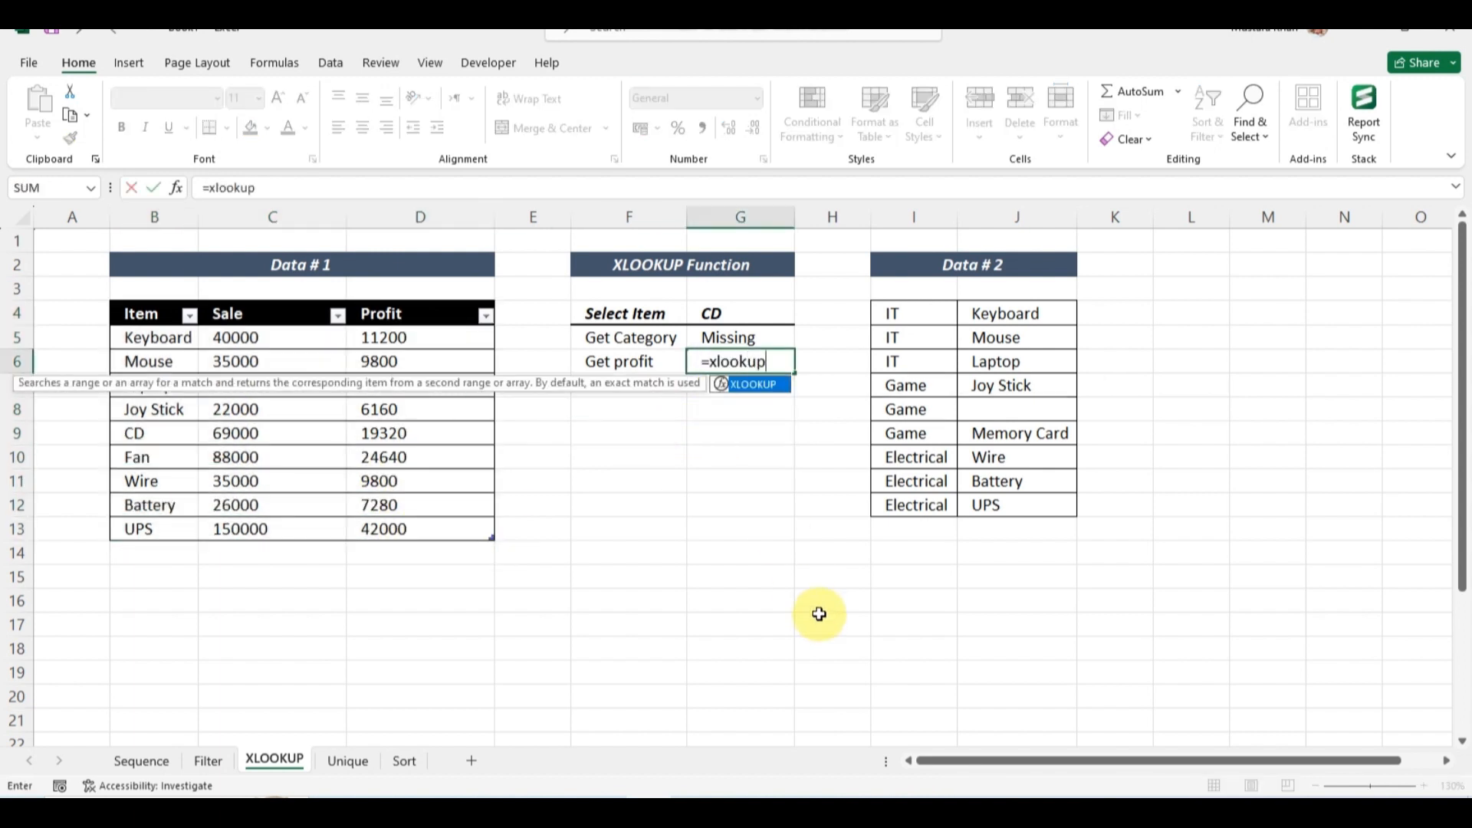
text(()
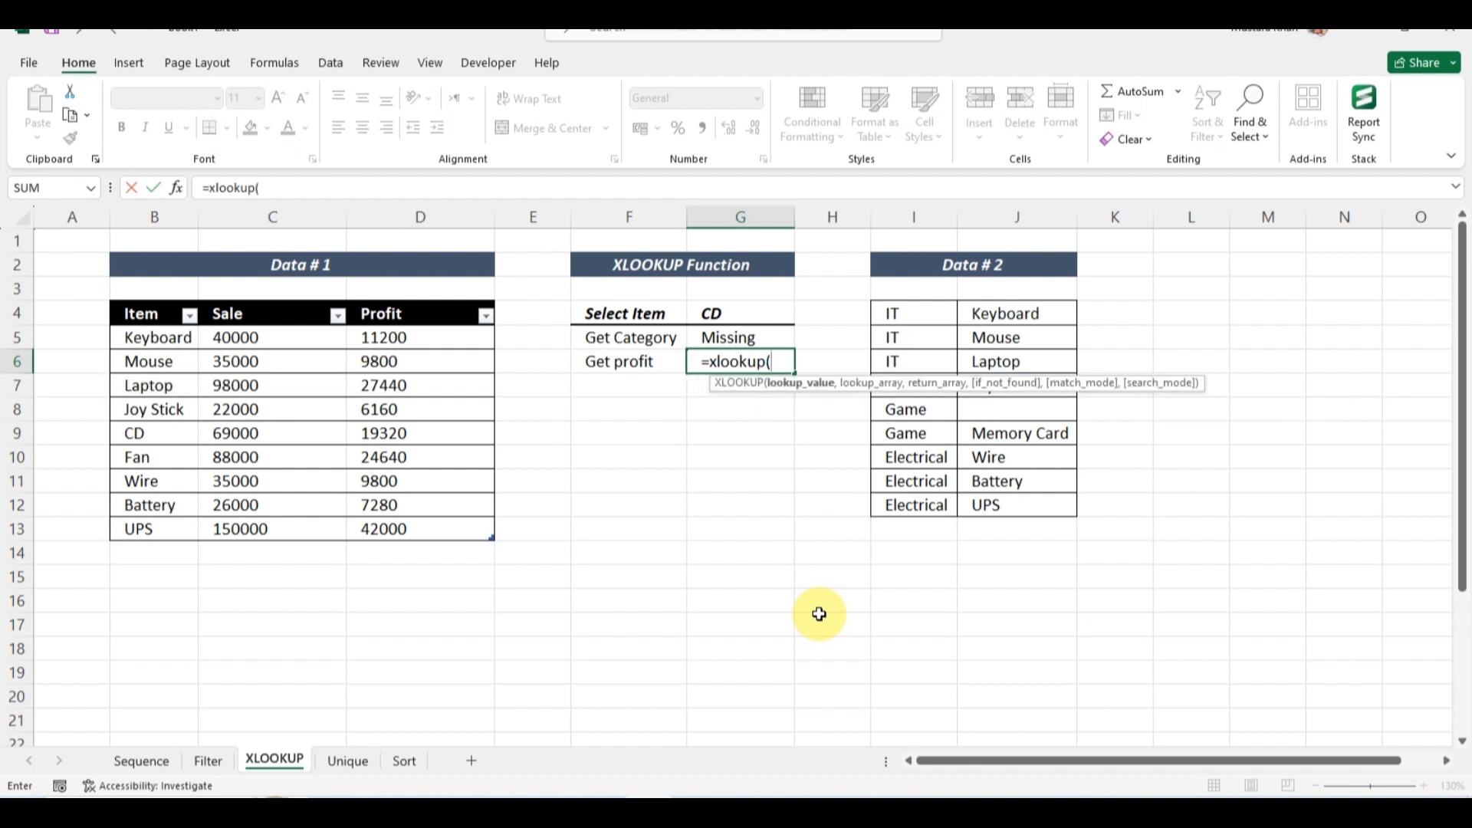
click(709, 313)
text(,)
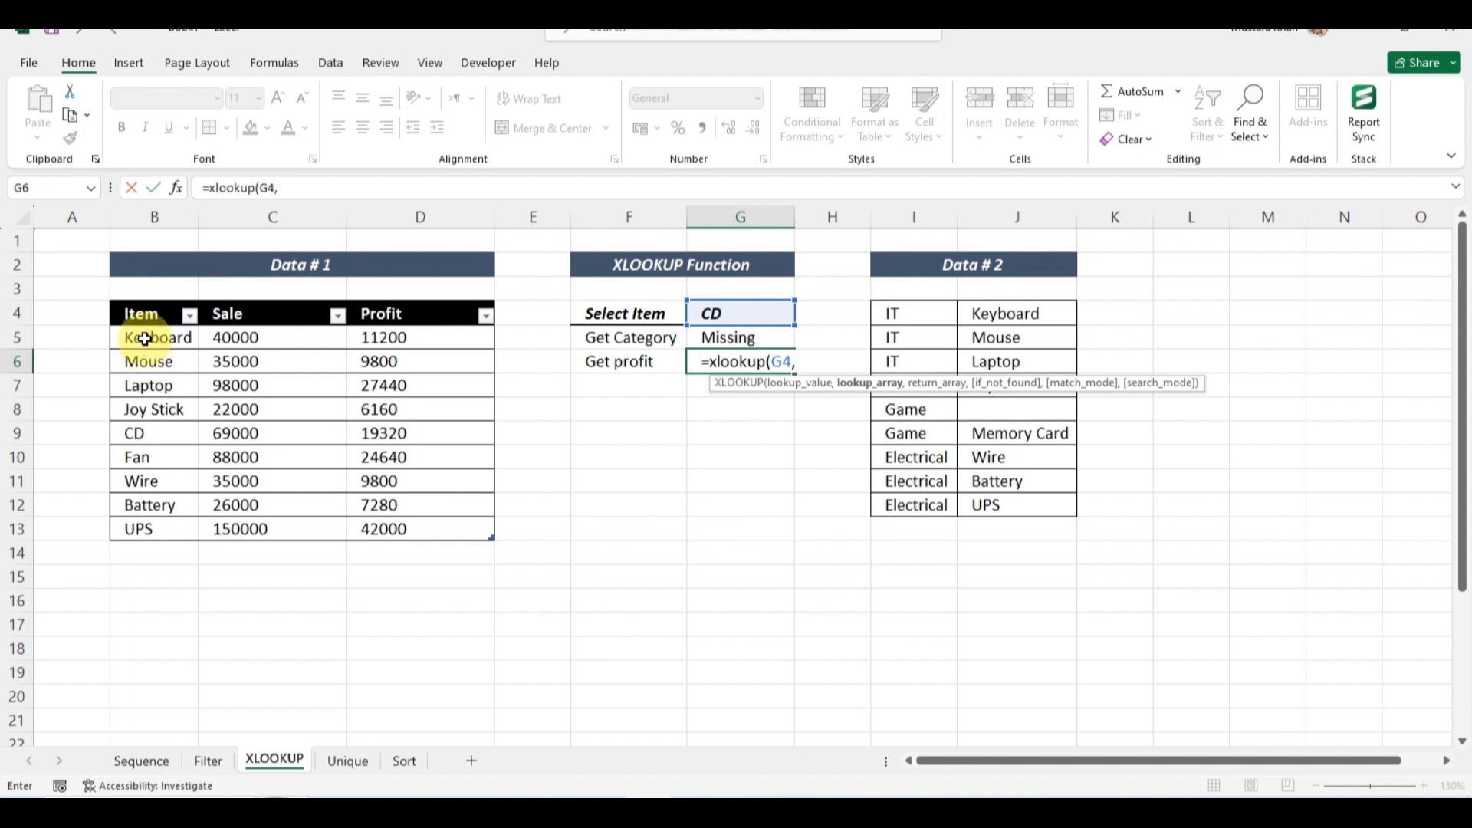
drag(148, 337, 142, 519)
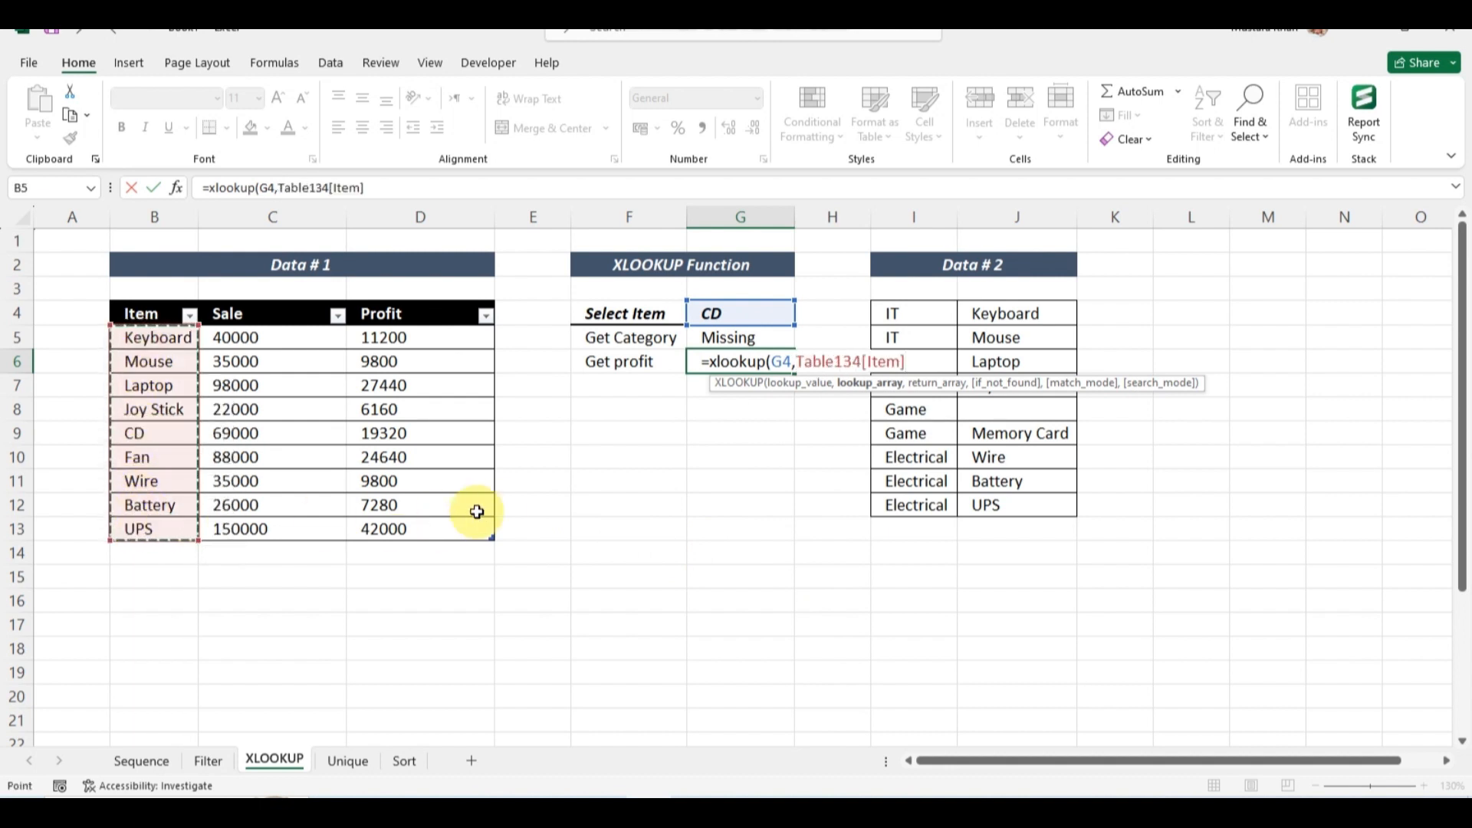
text(,)
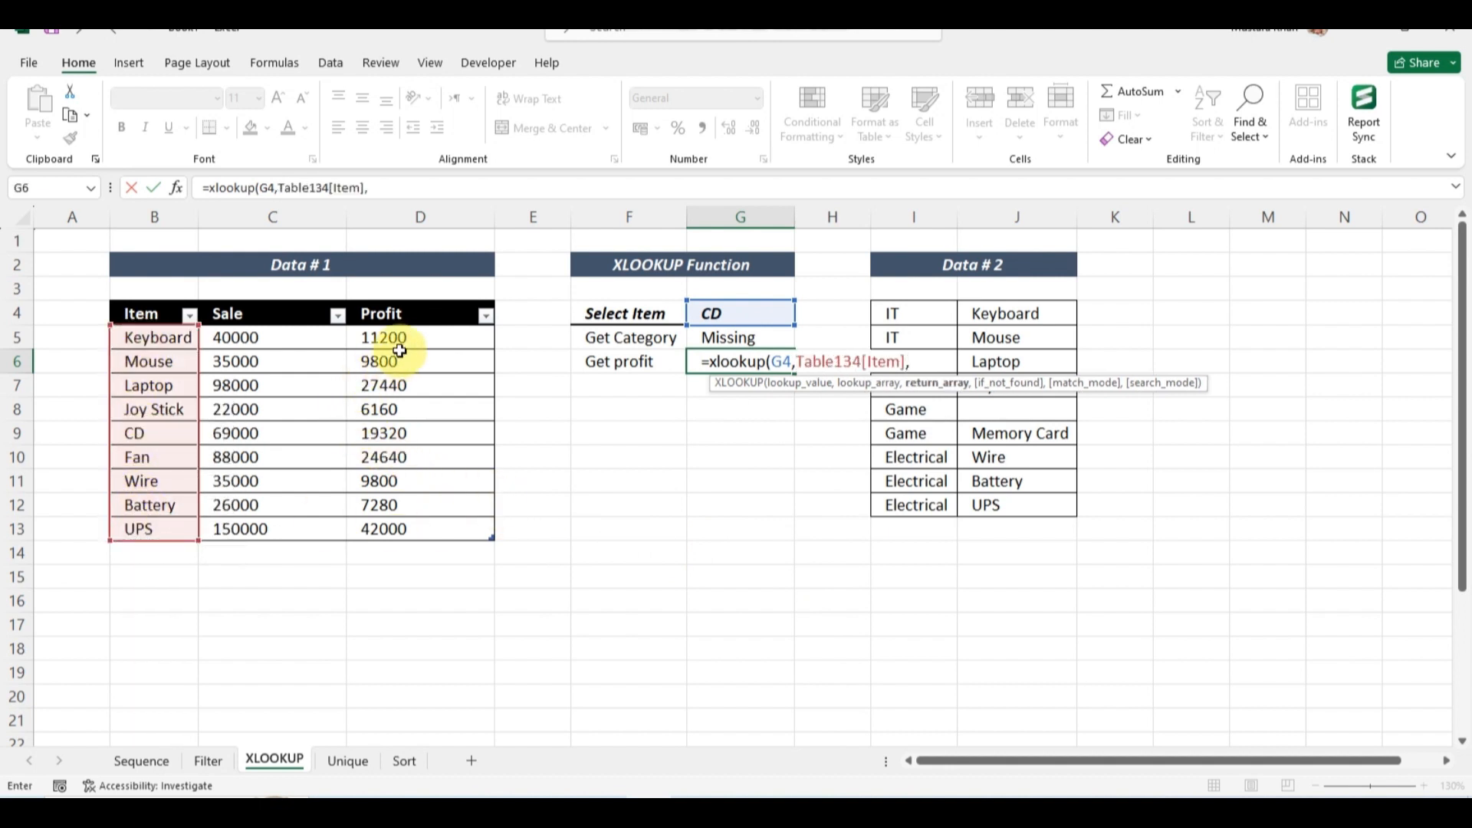
drag(394, 338, 402, 533)
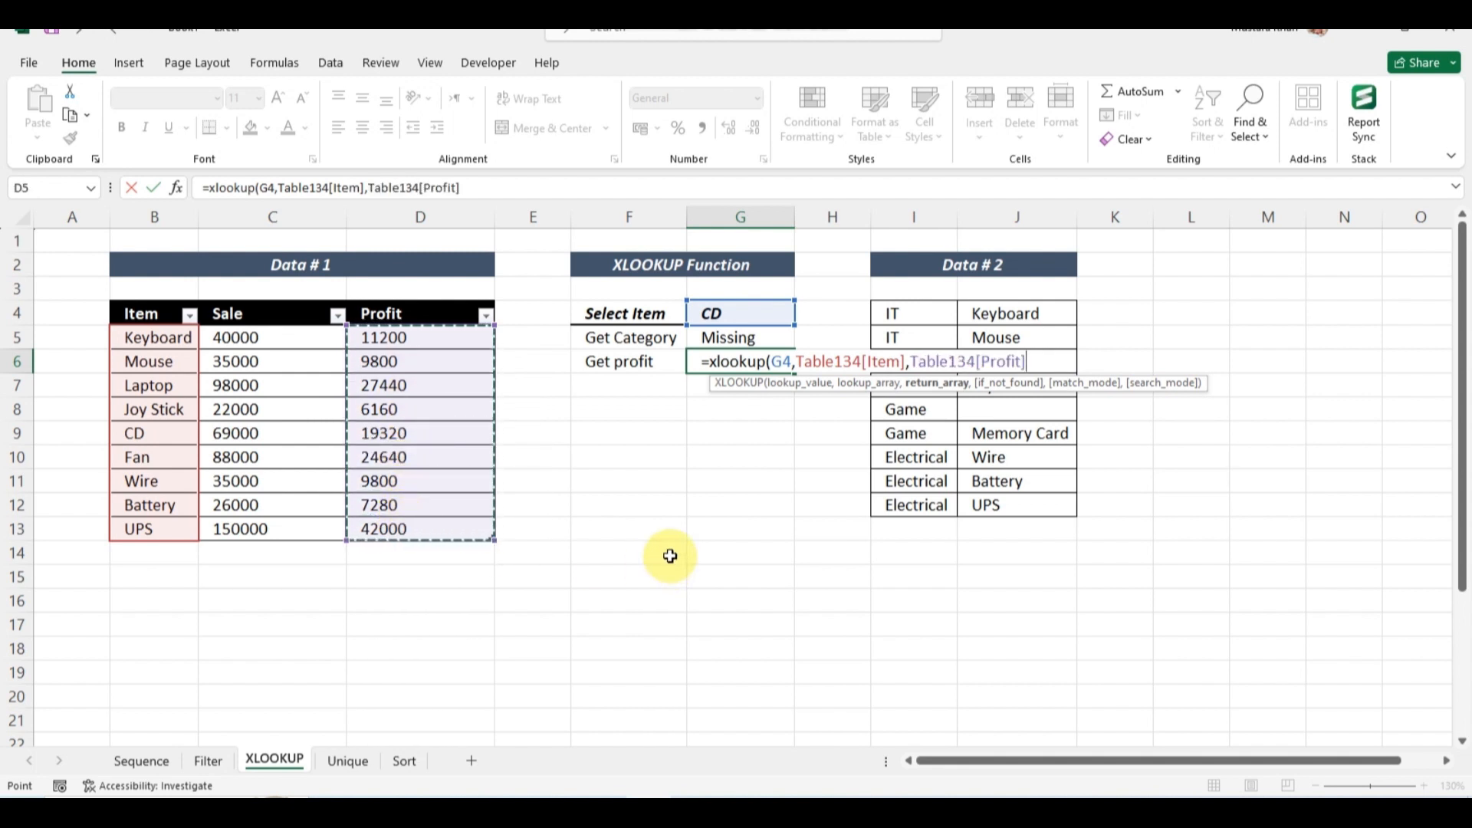
text())
key(Return)
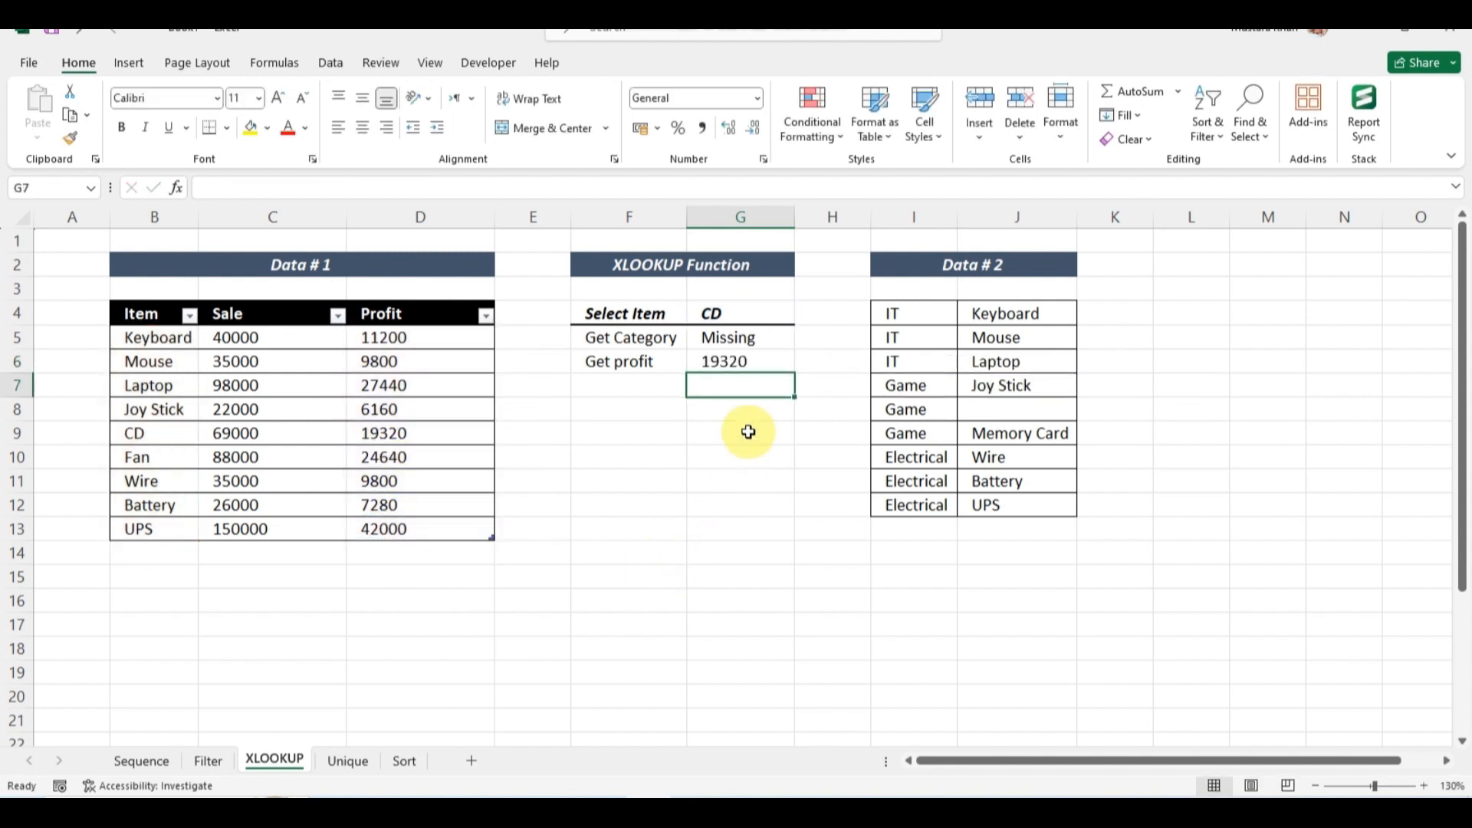
- Review the XLOOKUP formulas in cells G5 and G6 against the selected item in G4
click(742, 360)
click(716, 314)
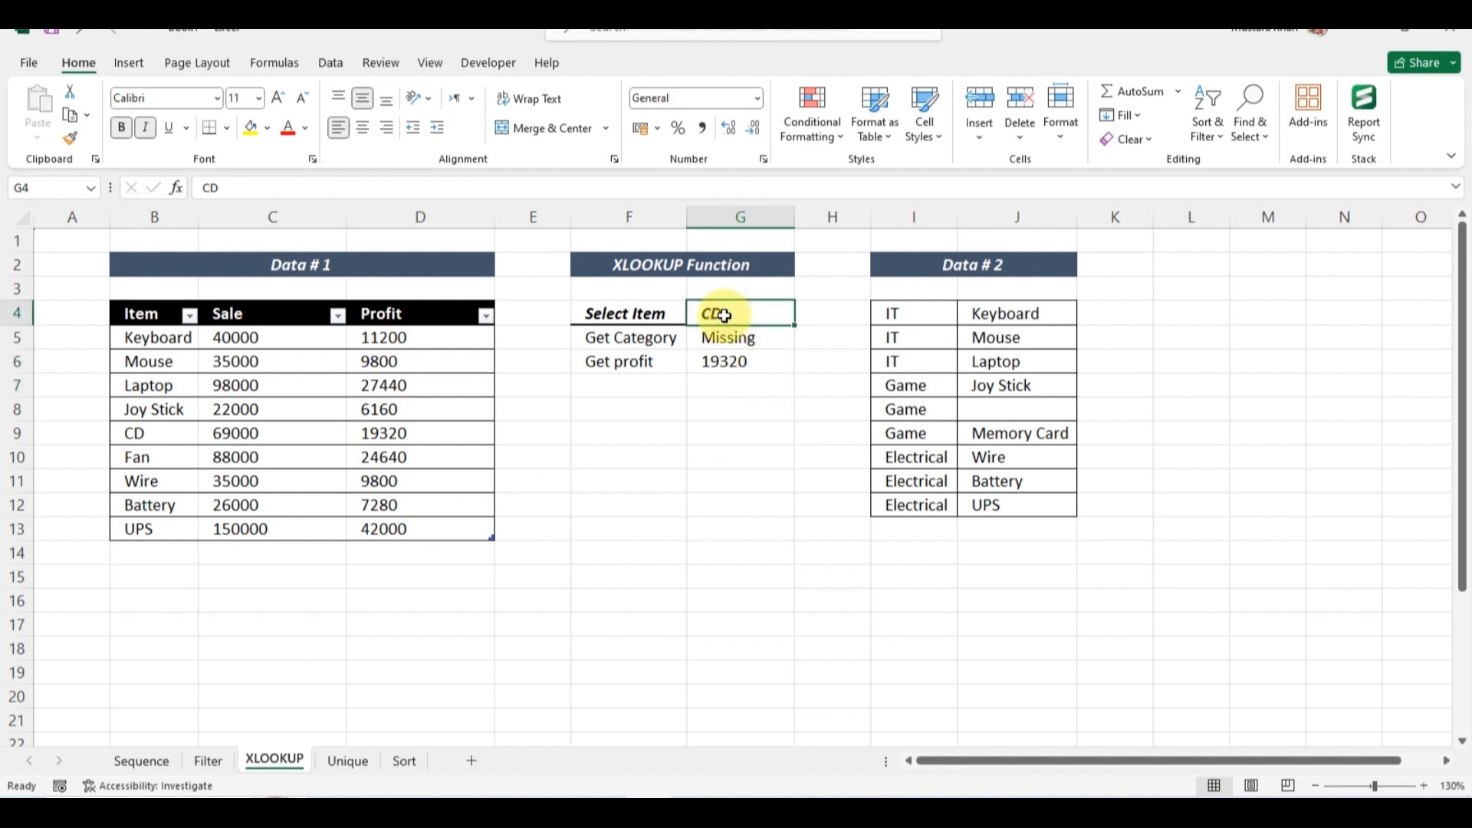
click(728, 363)
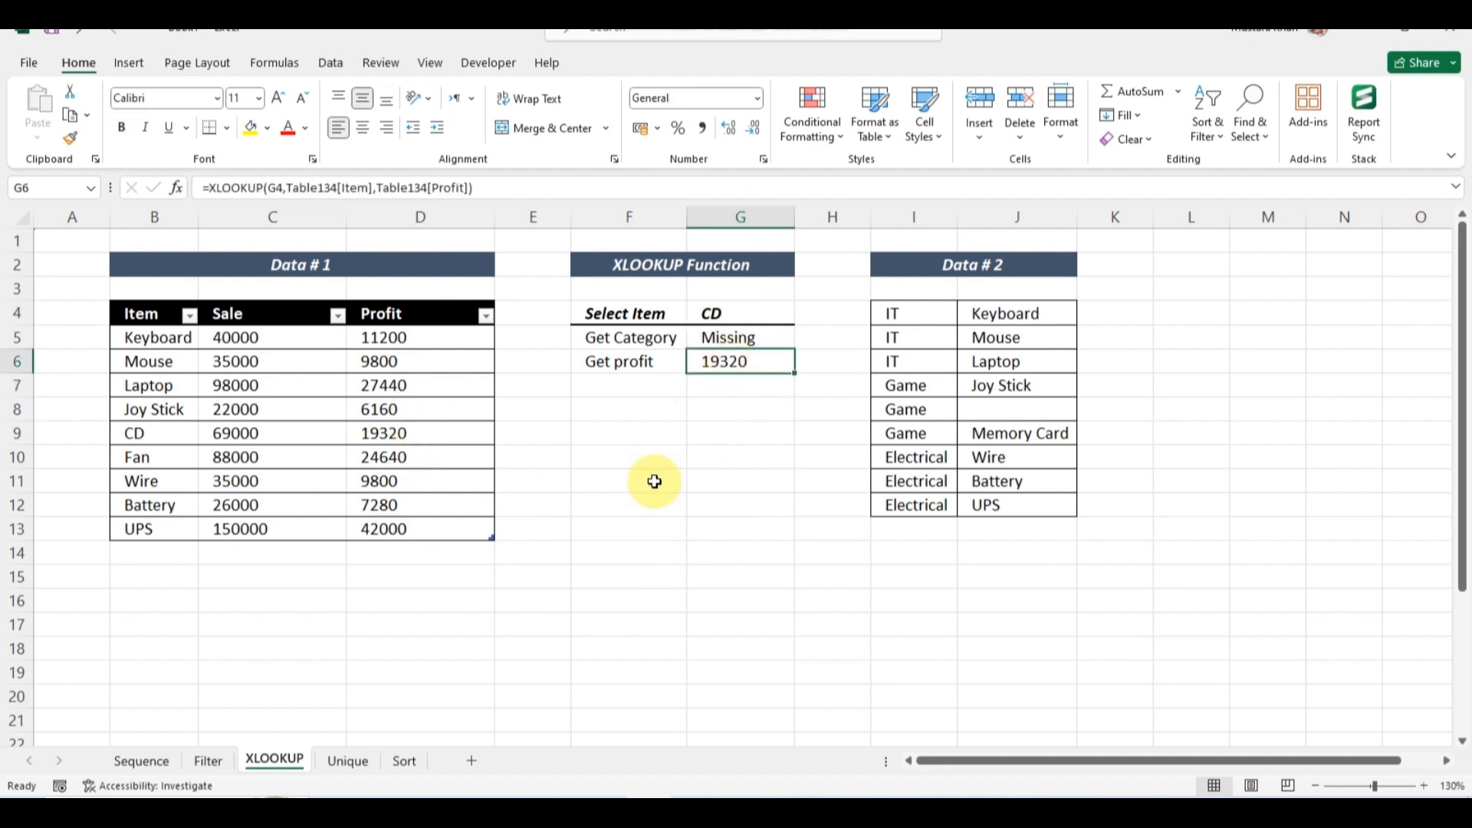
click(740, 434)
double_click(716, 337)
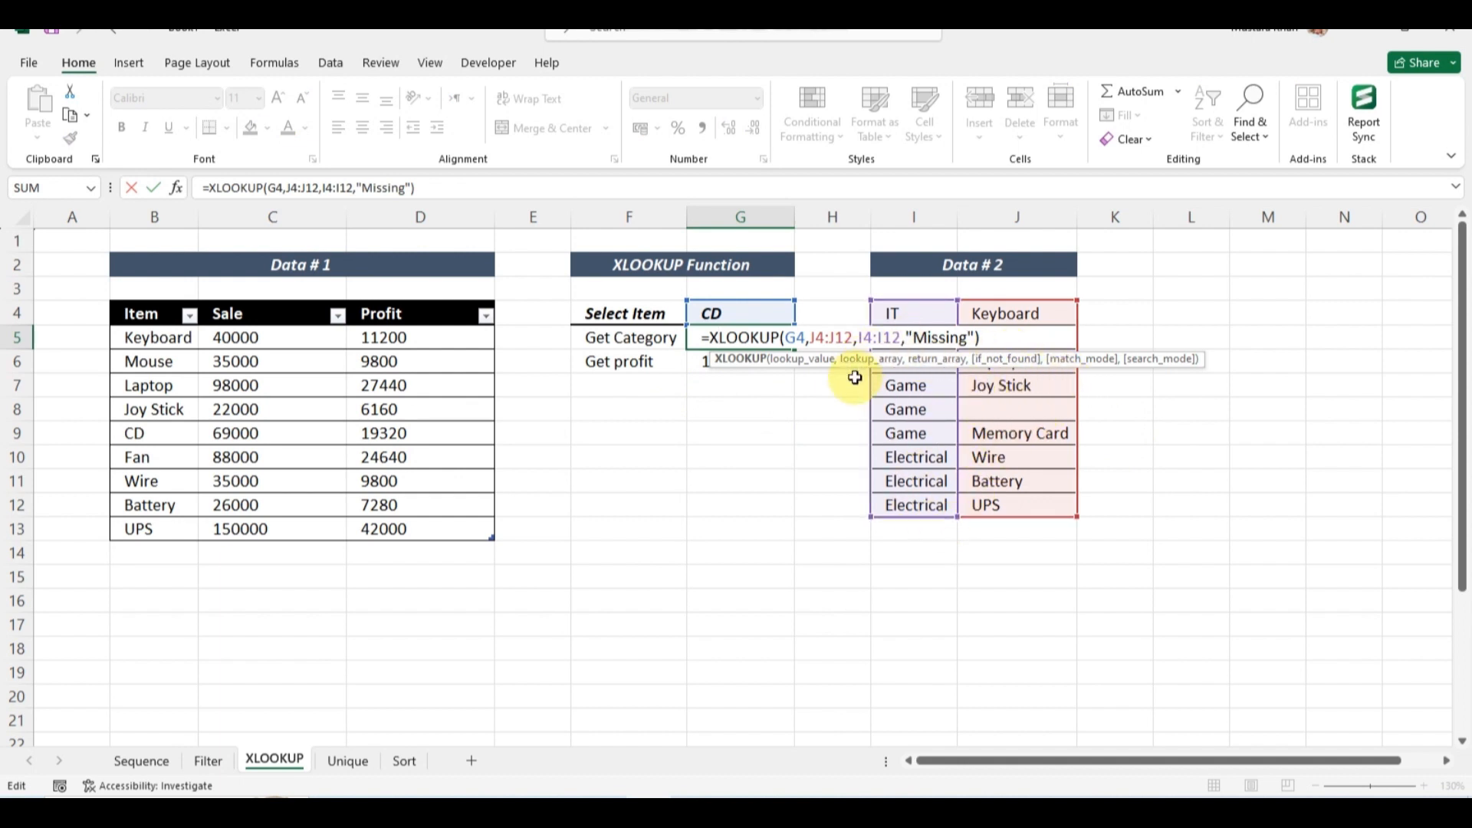
click(717, 423)
double_click(717, 361)
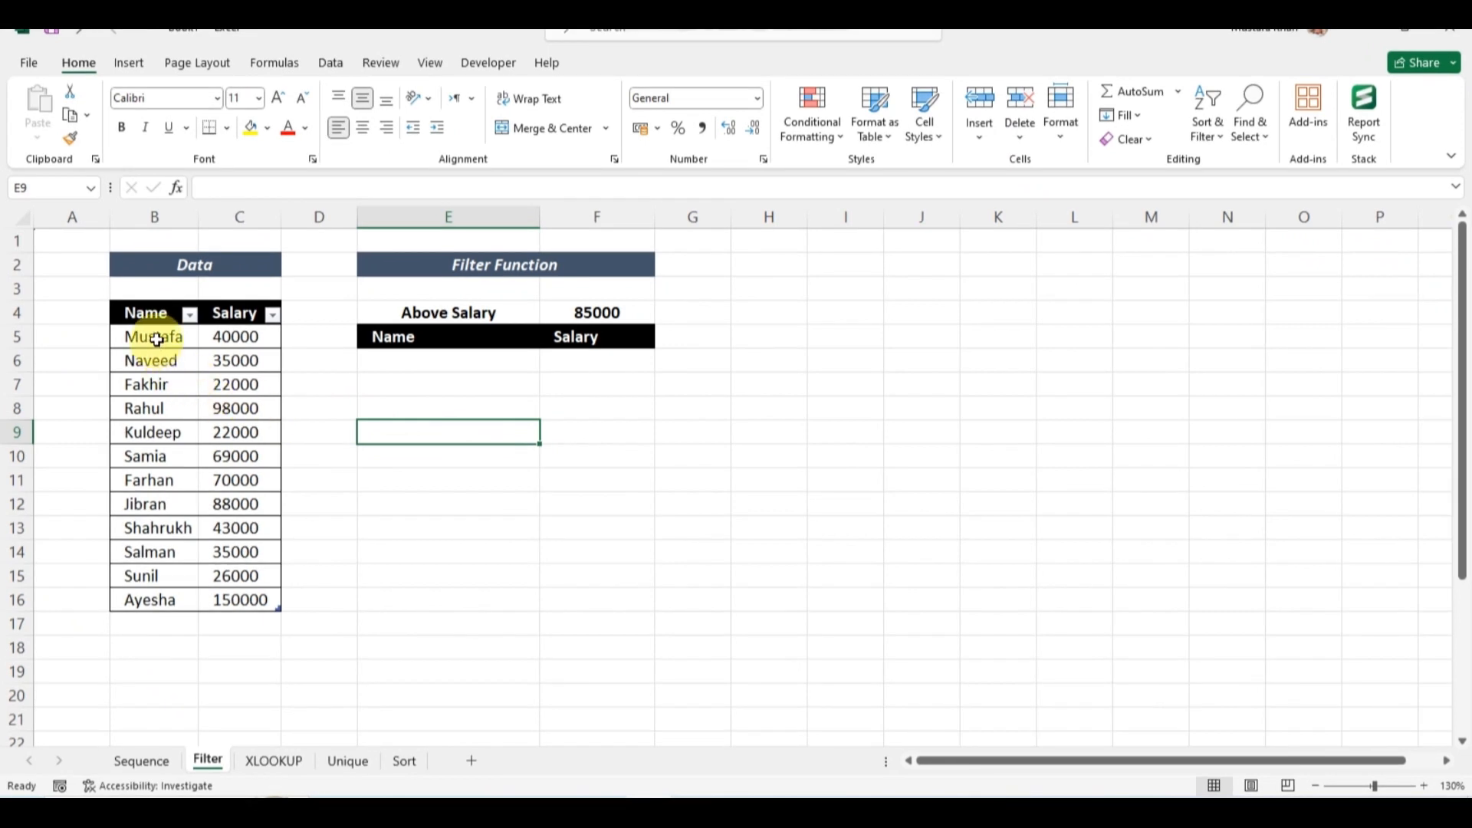
- Examine the Name and Salary data table and the Above Salary criterion in cell F4 on the Filter sheet
drag(154, 338, 229, 598)
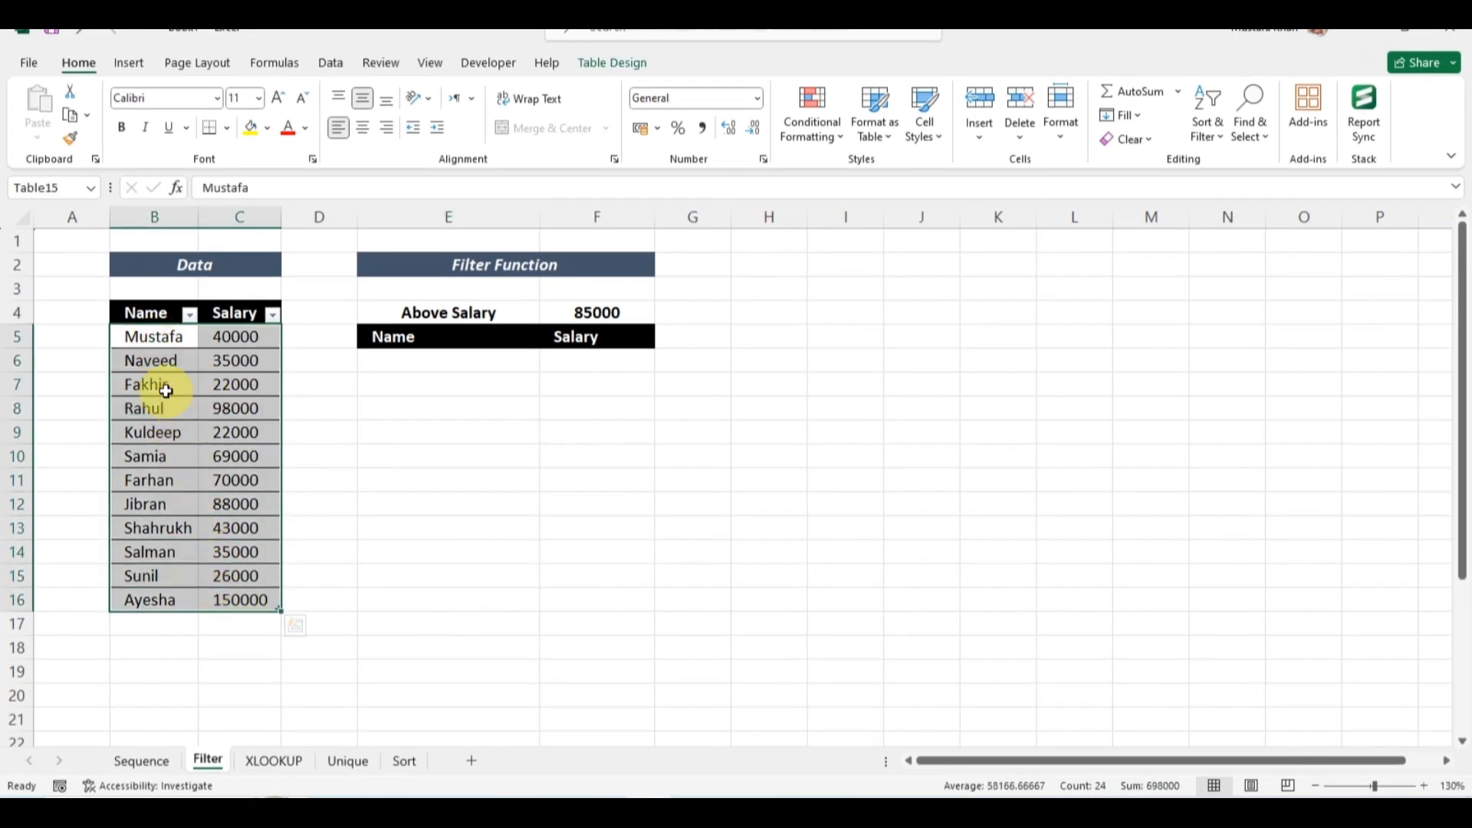
click(151, 347)
drag(257, 337, 256, 529)
click(488, 372)
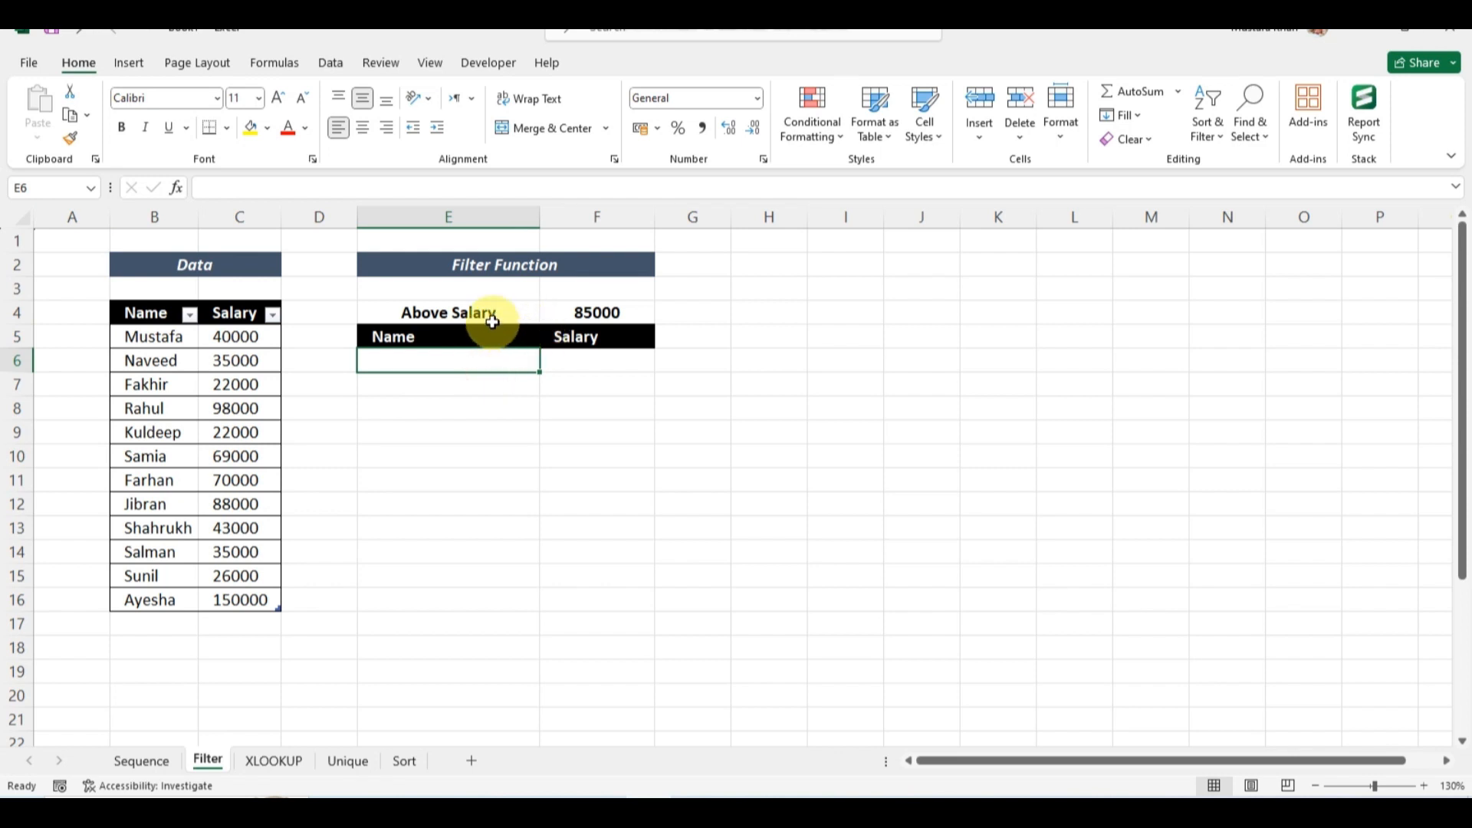
click(519, 312)
click(600, 313)
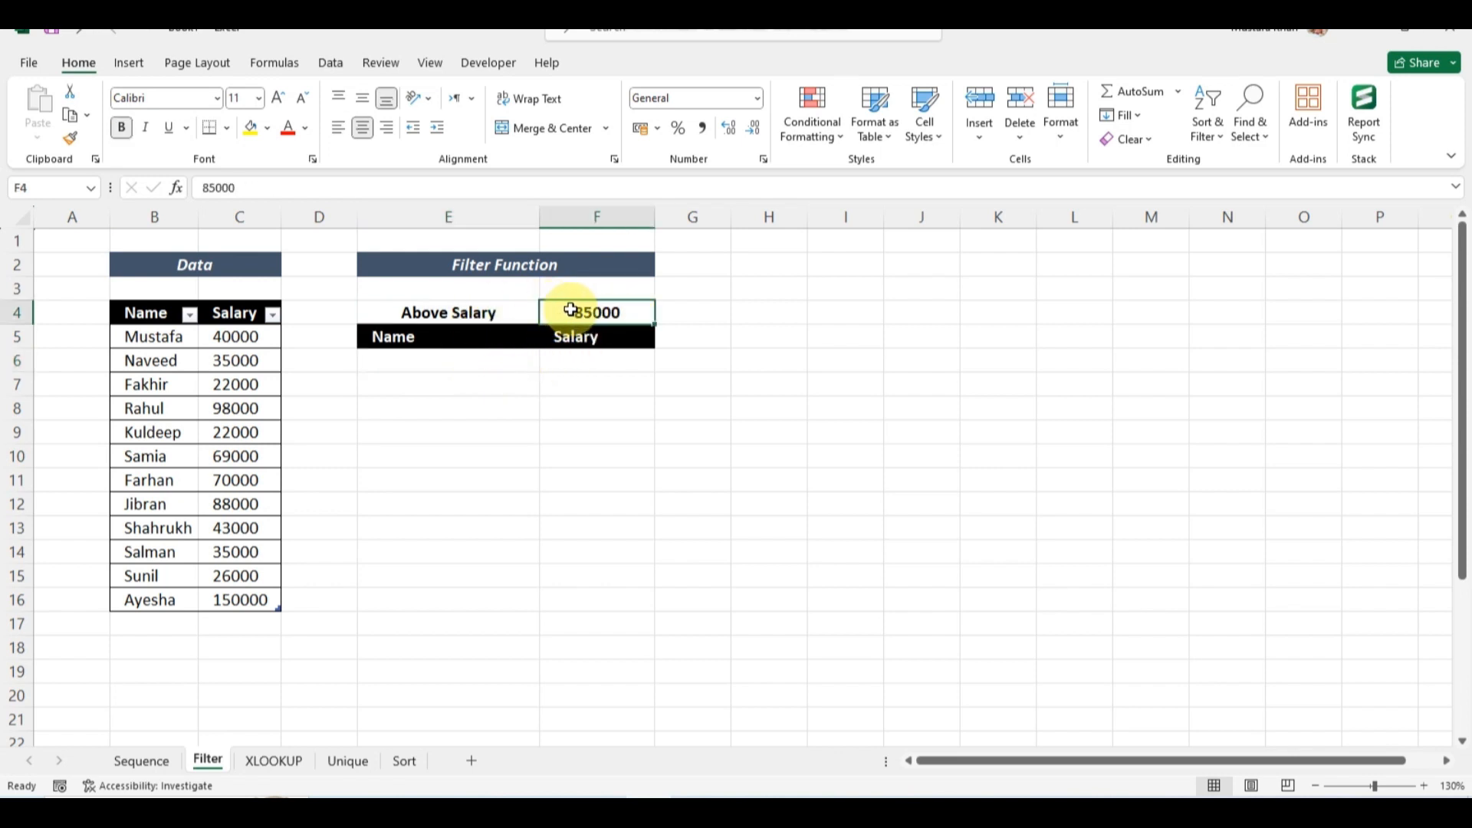
- Enter =FILTER(Table15,Table15[Salary]>F4) in cell E6 to list everyone earning above the salary criterion
click(420, 360)
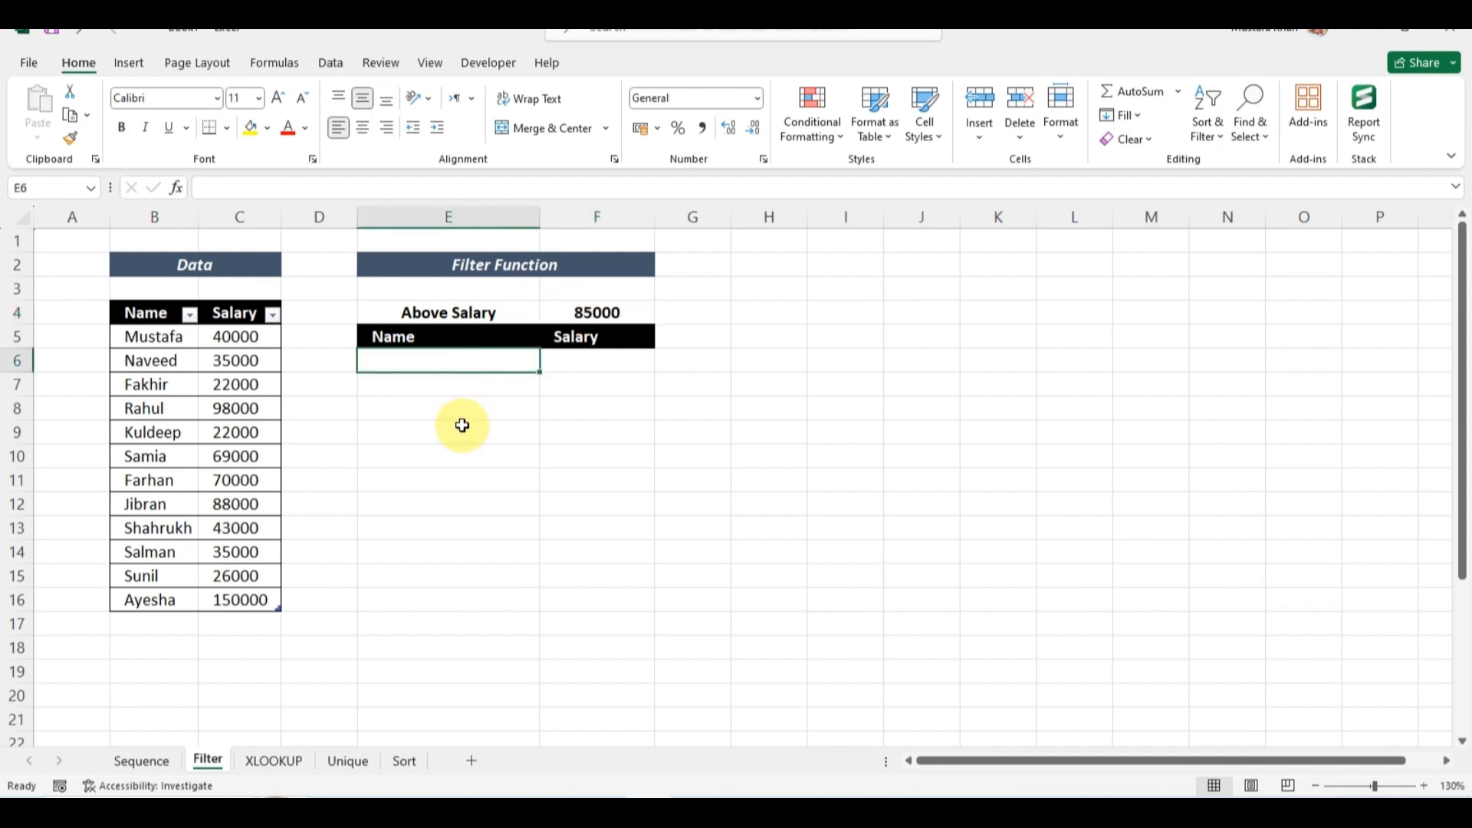
text(=filt)
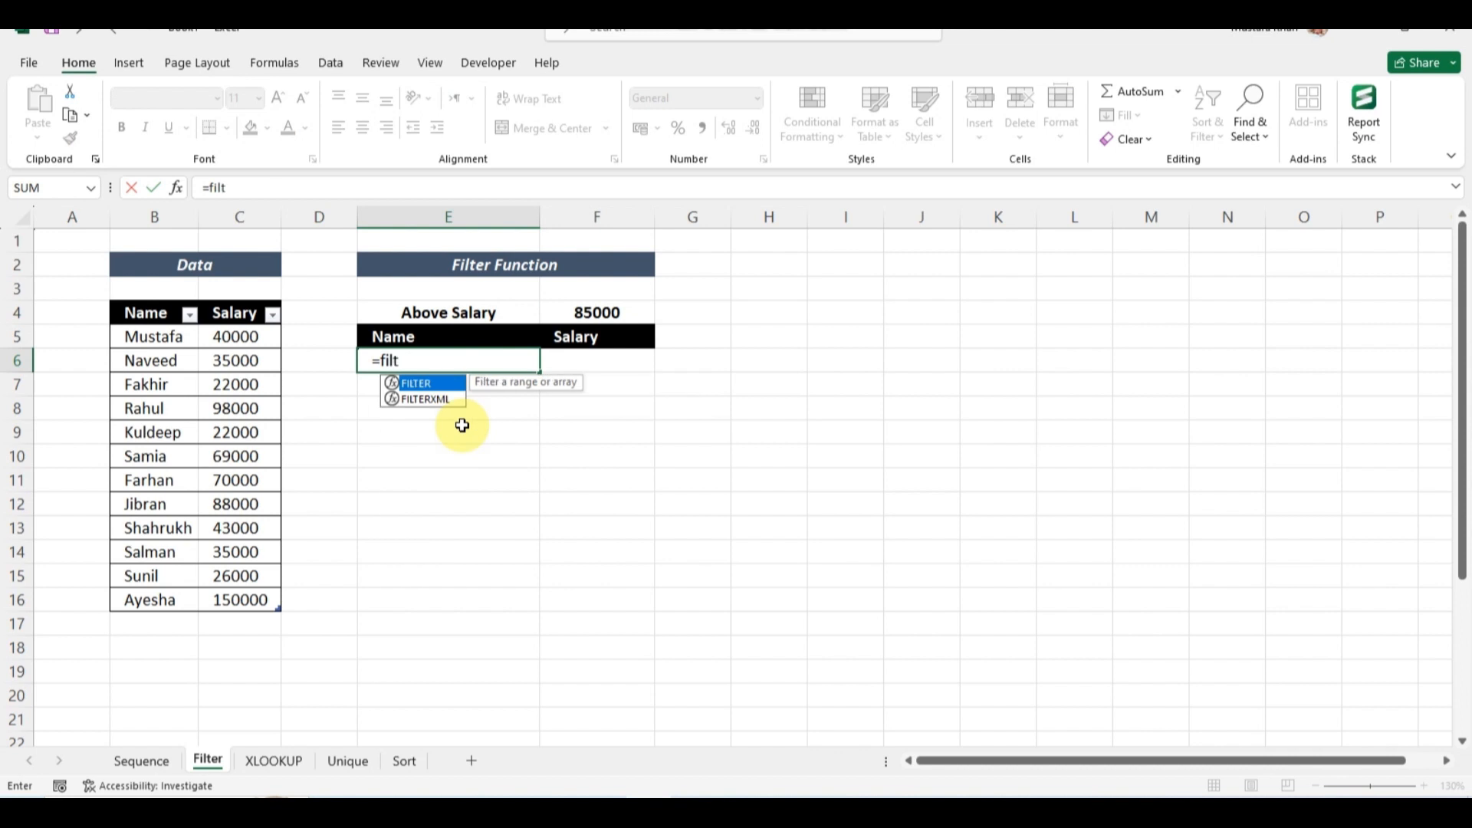
text(er)
key(Tab)
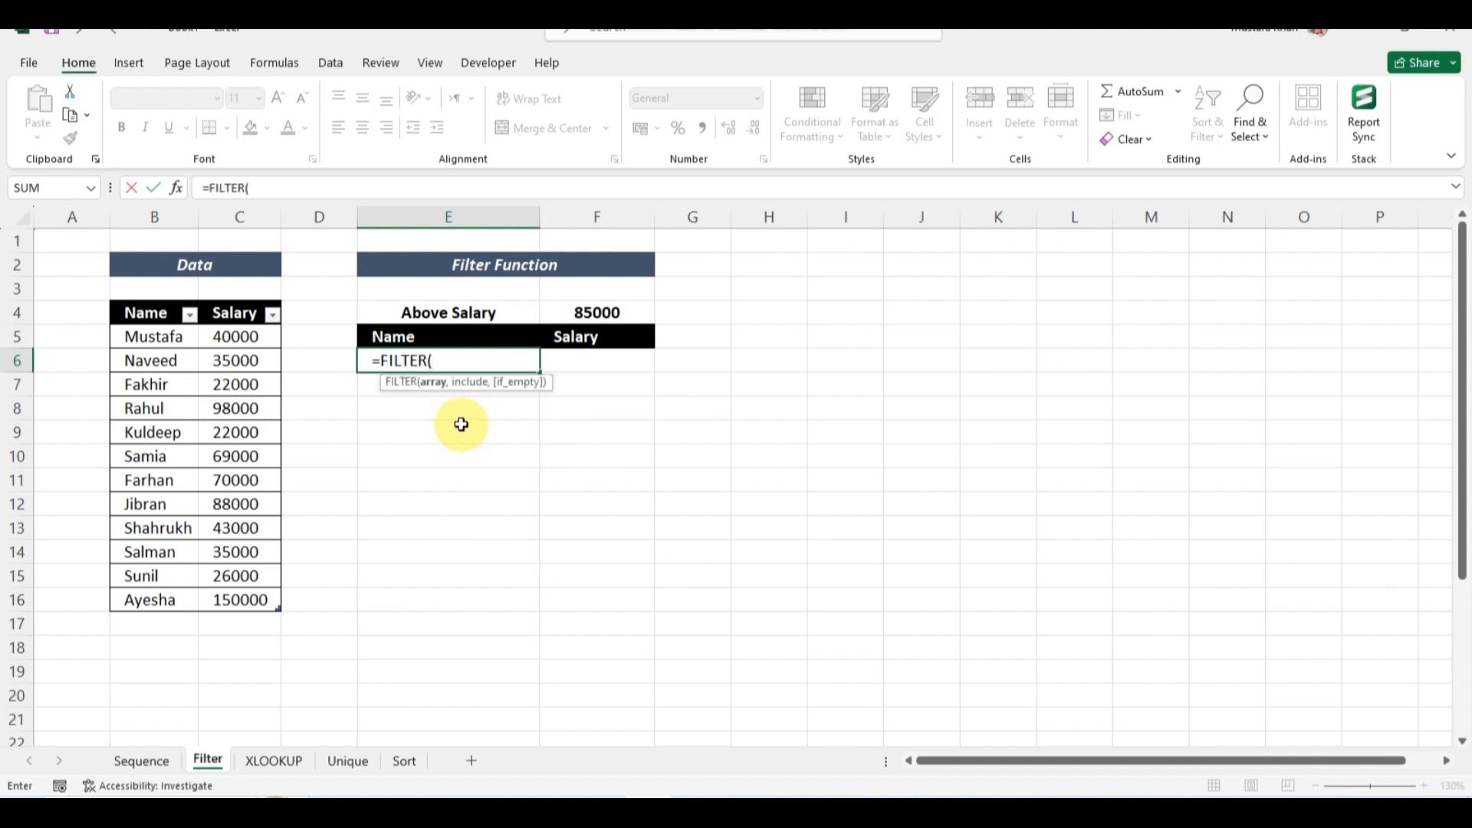
drag(153, 336, 224, 596)
text(,)
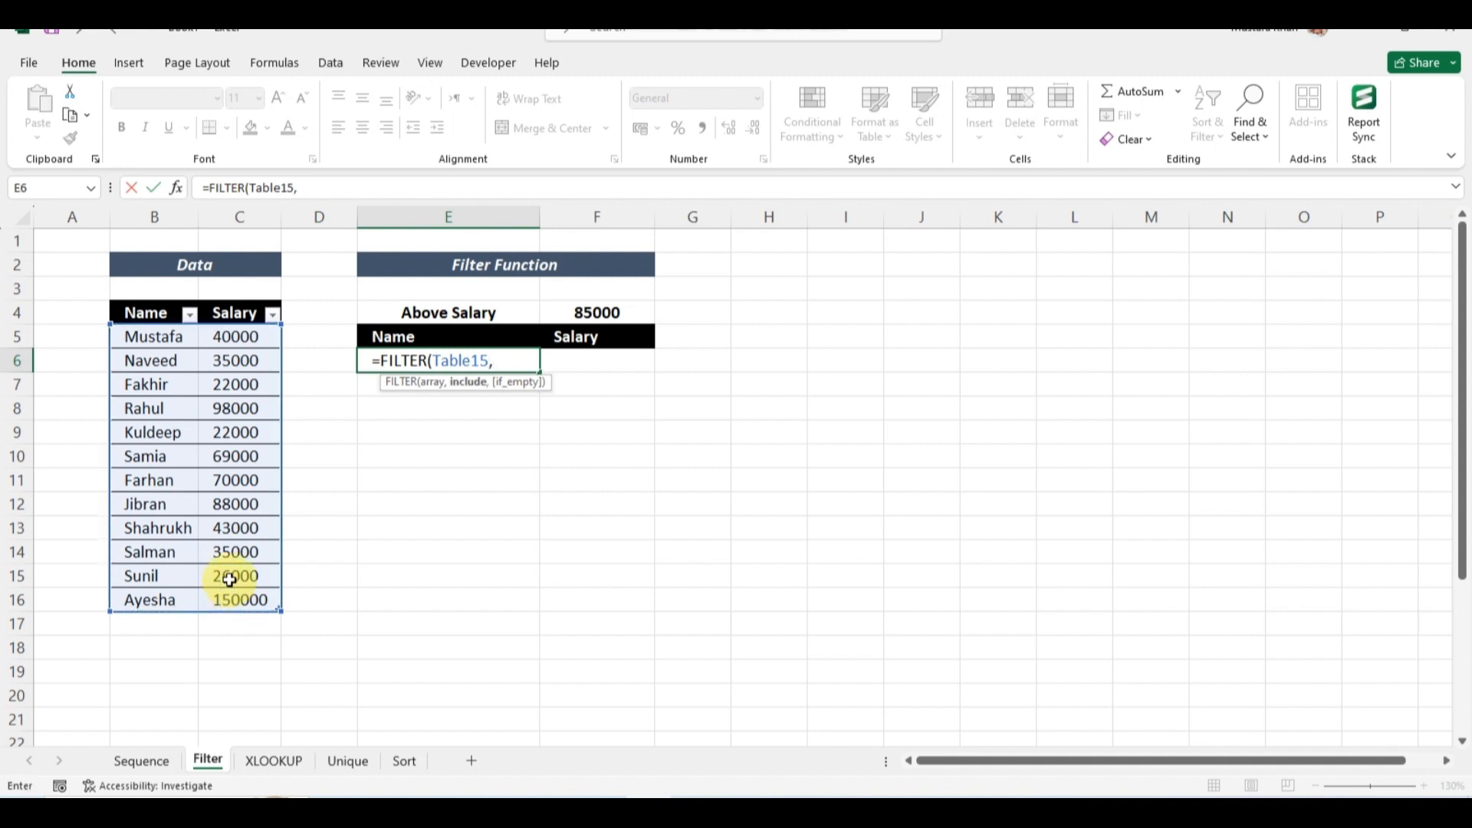
drag(246, 338, 250, 601)
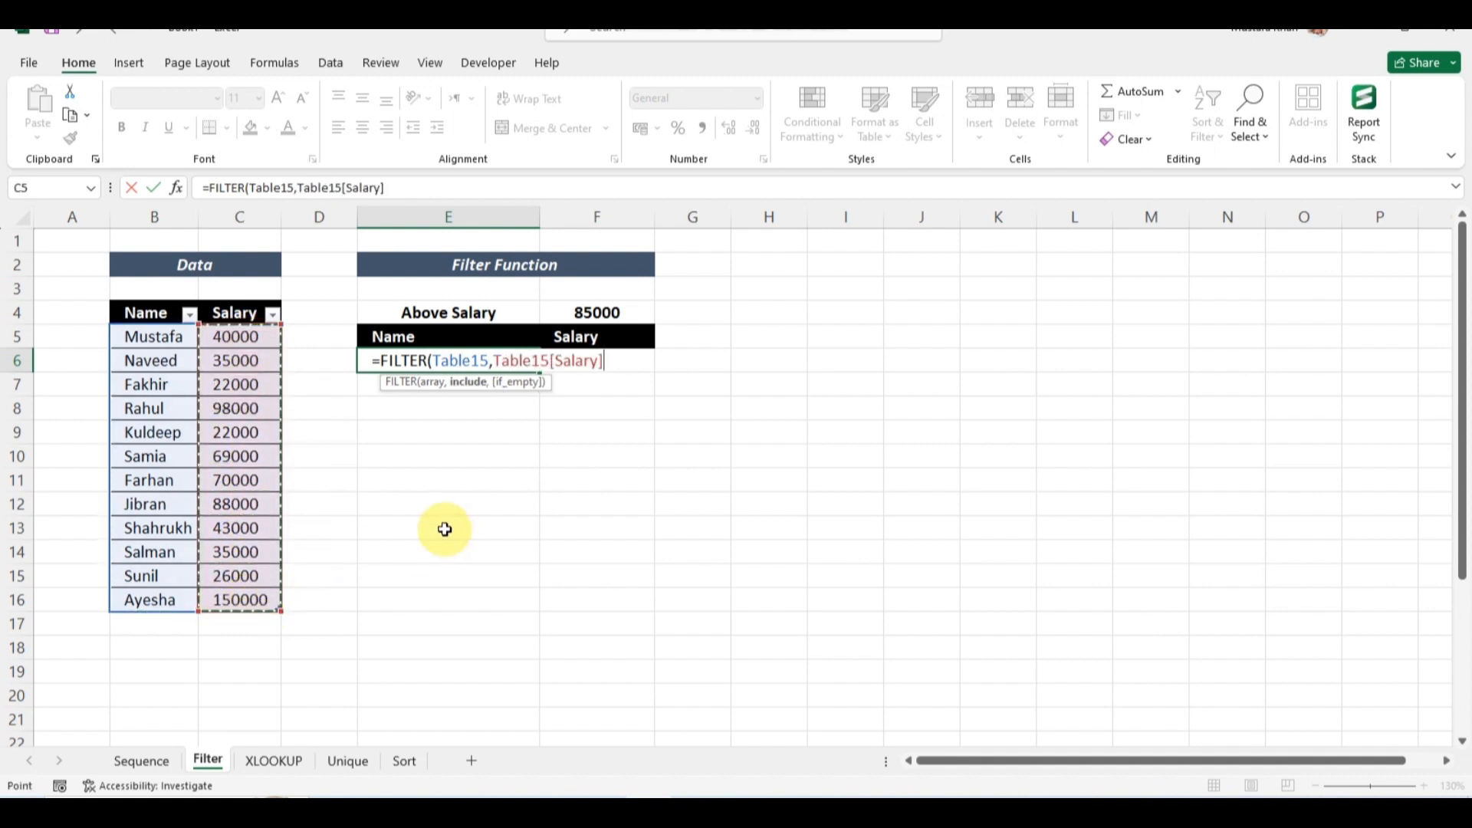
text(>)
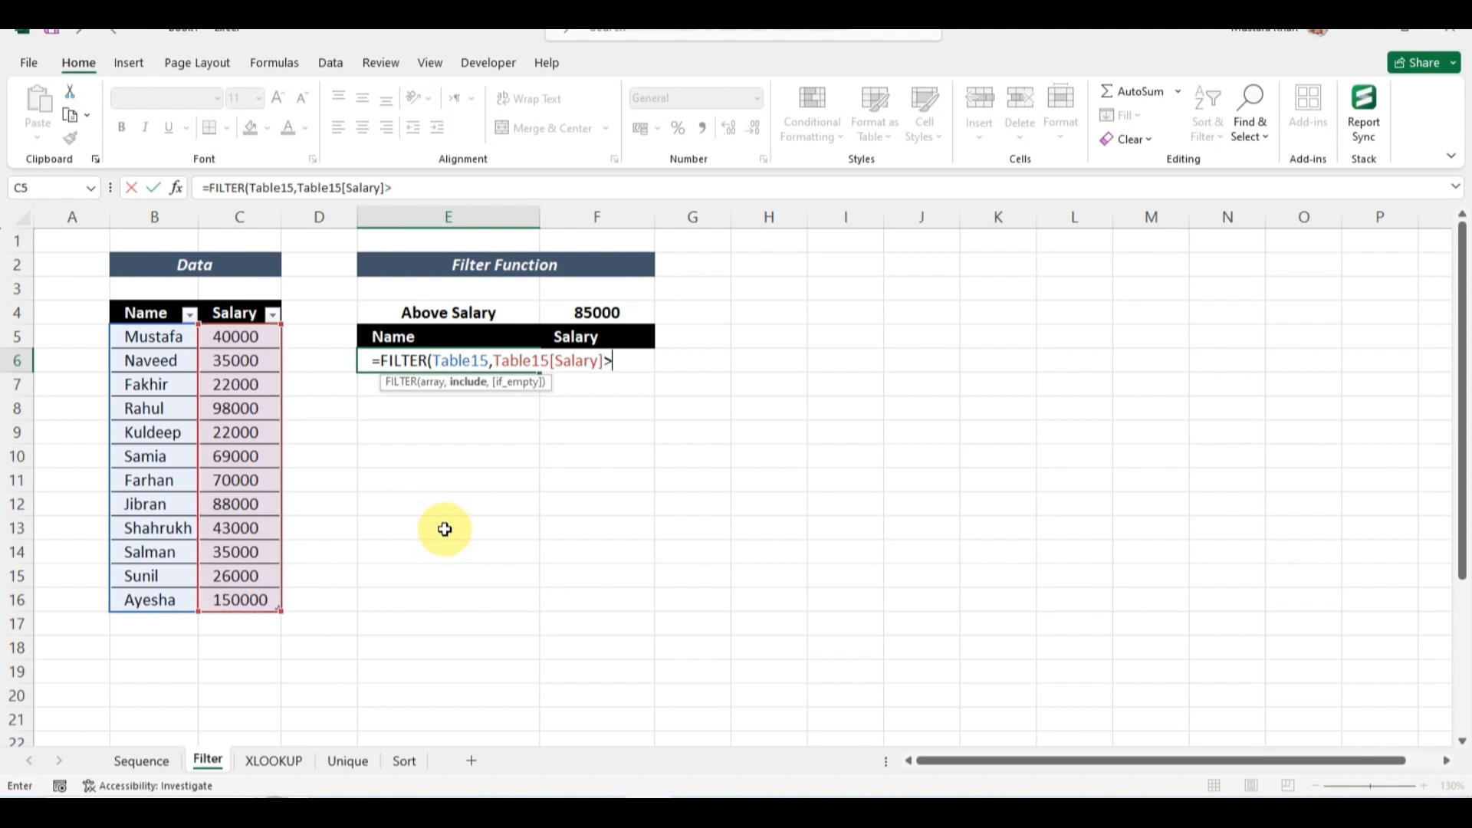
click(587, 312)
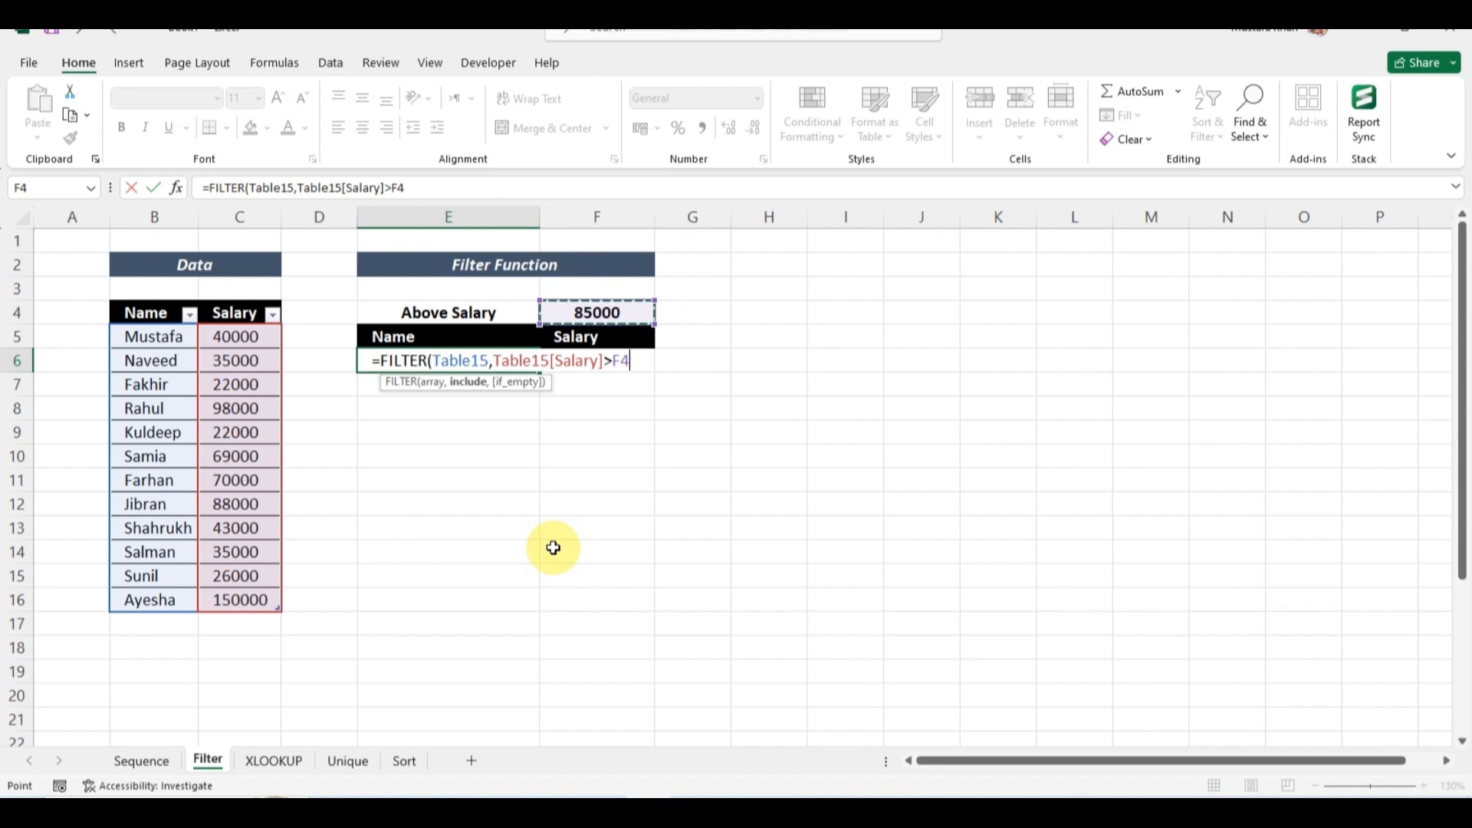
text())
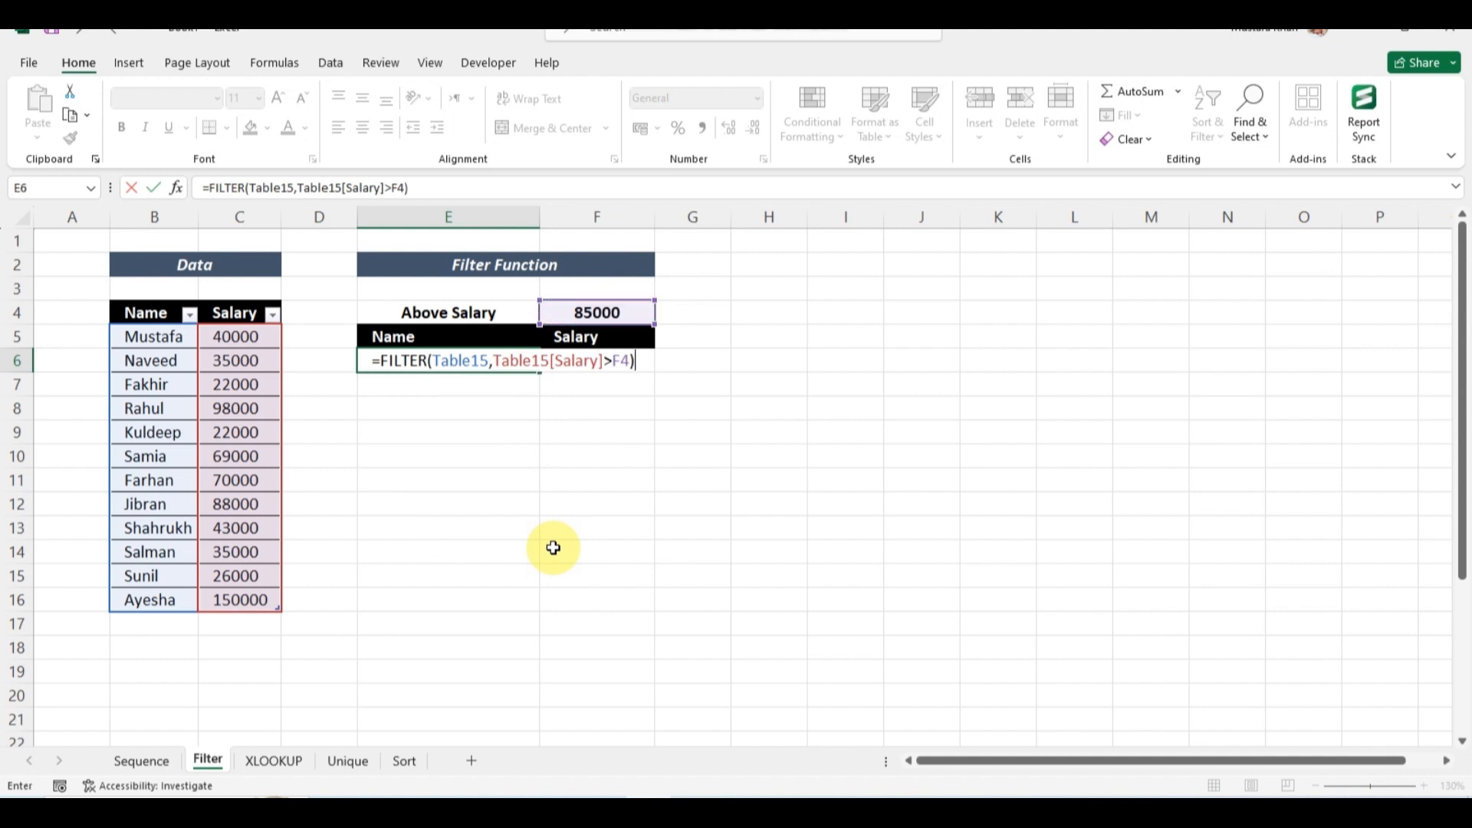
key(Return)
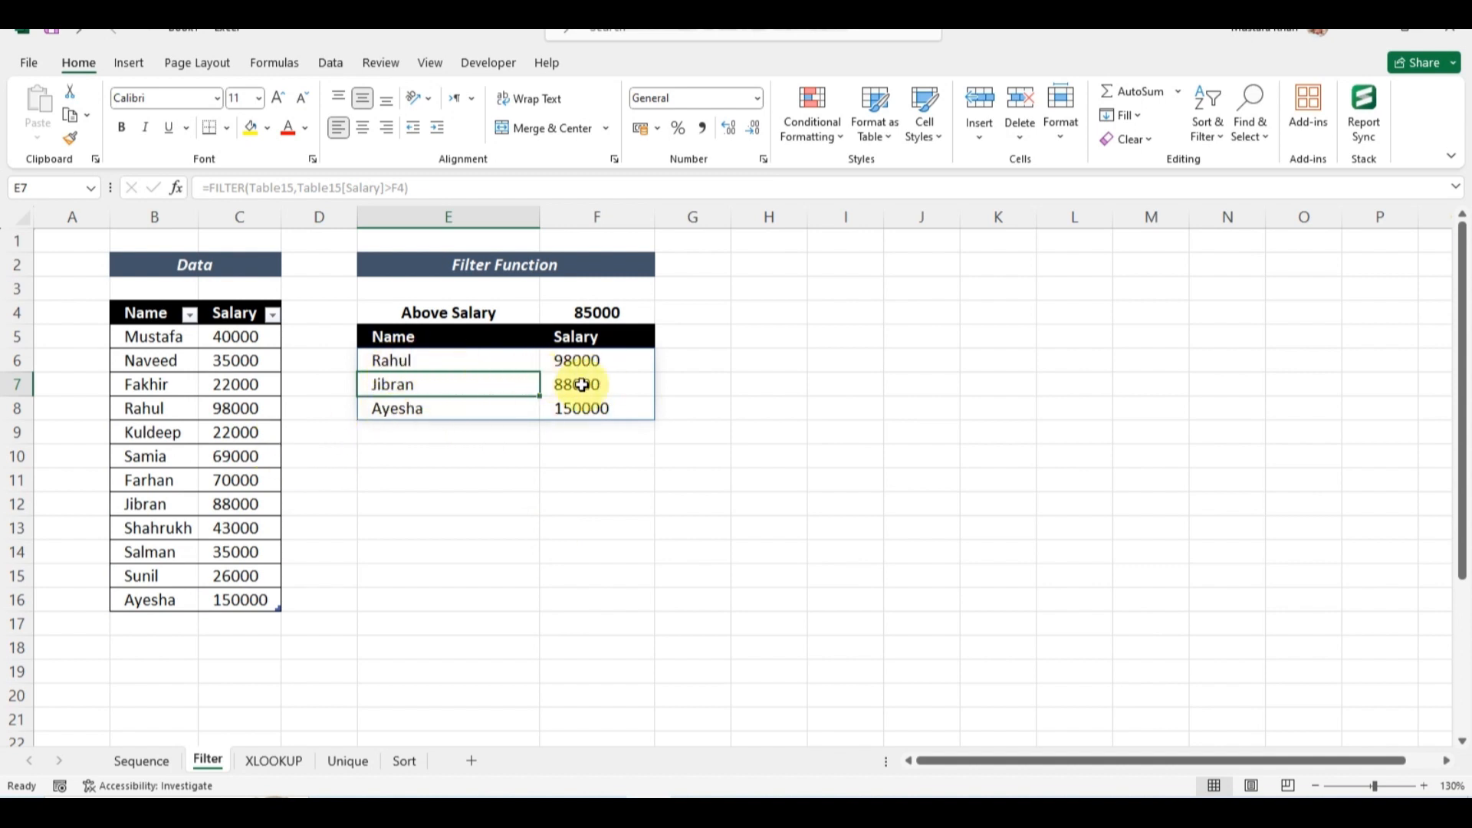
- Set the Above Salary criterion in cell F4 to 50000
click(601, 312)
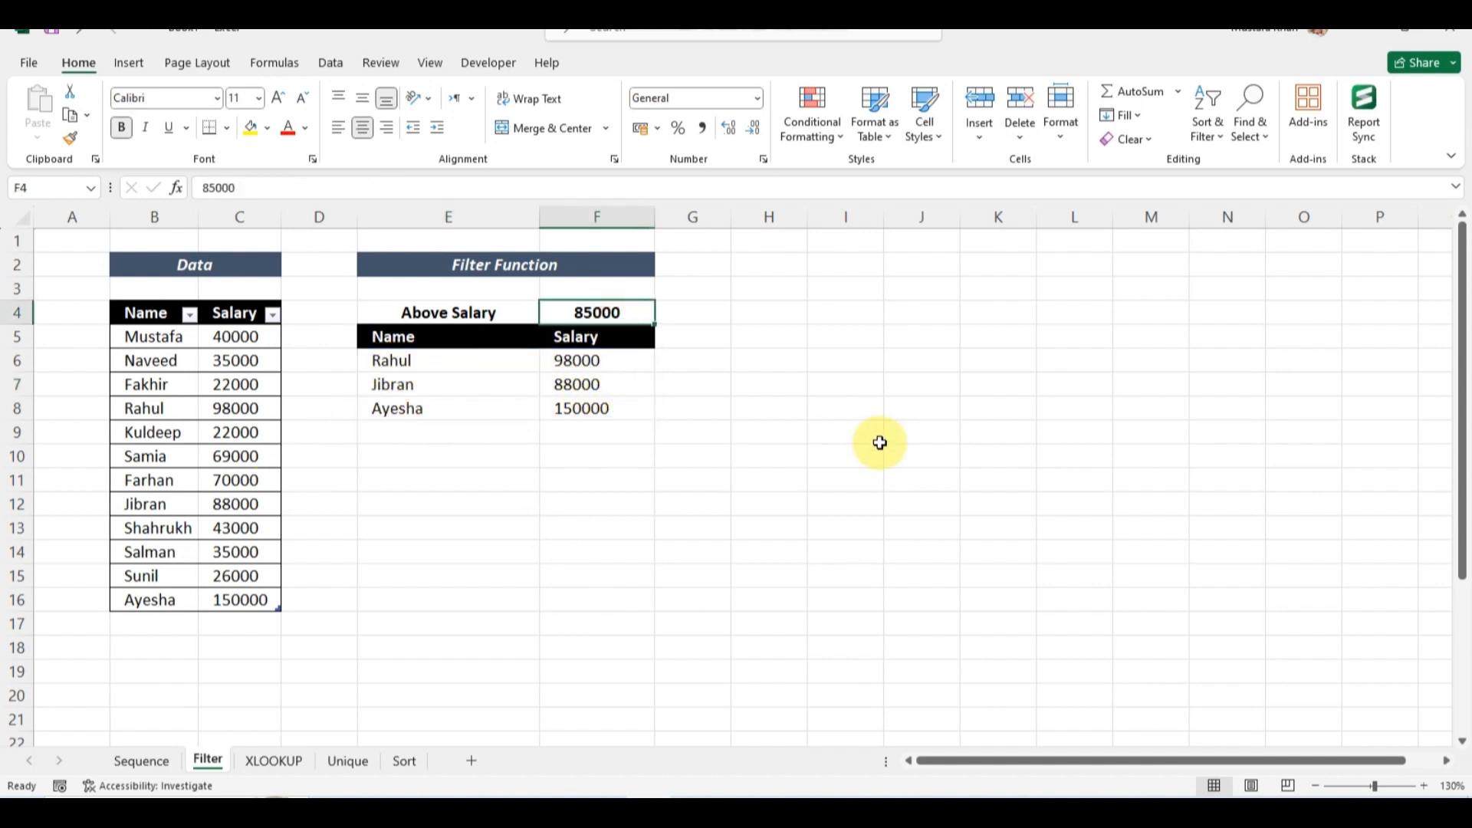
text(5)
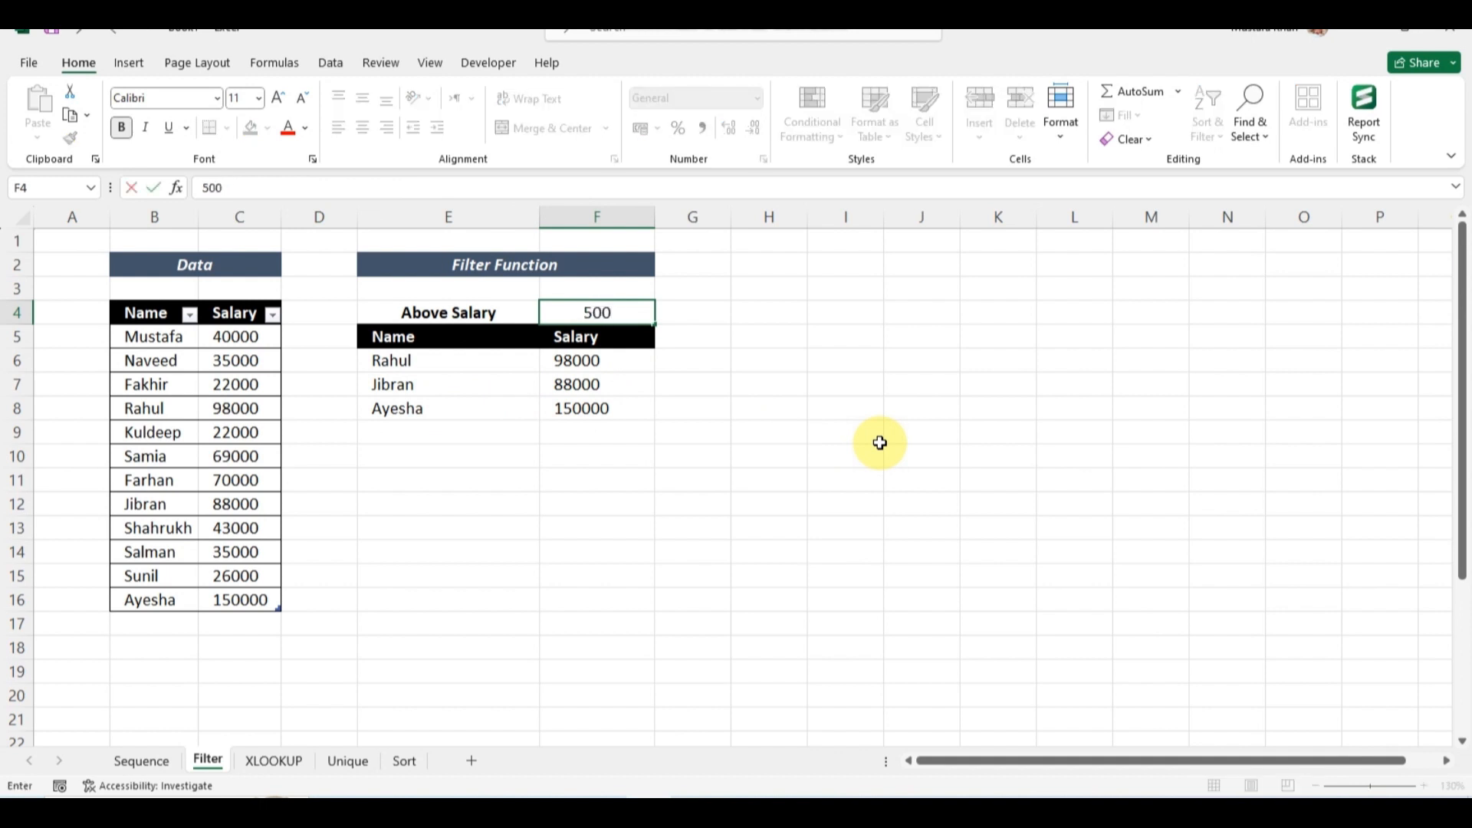
key(Return)
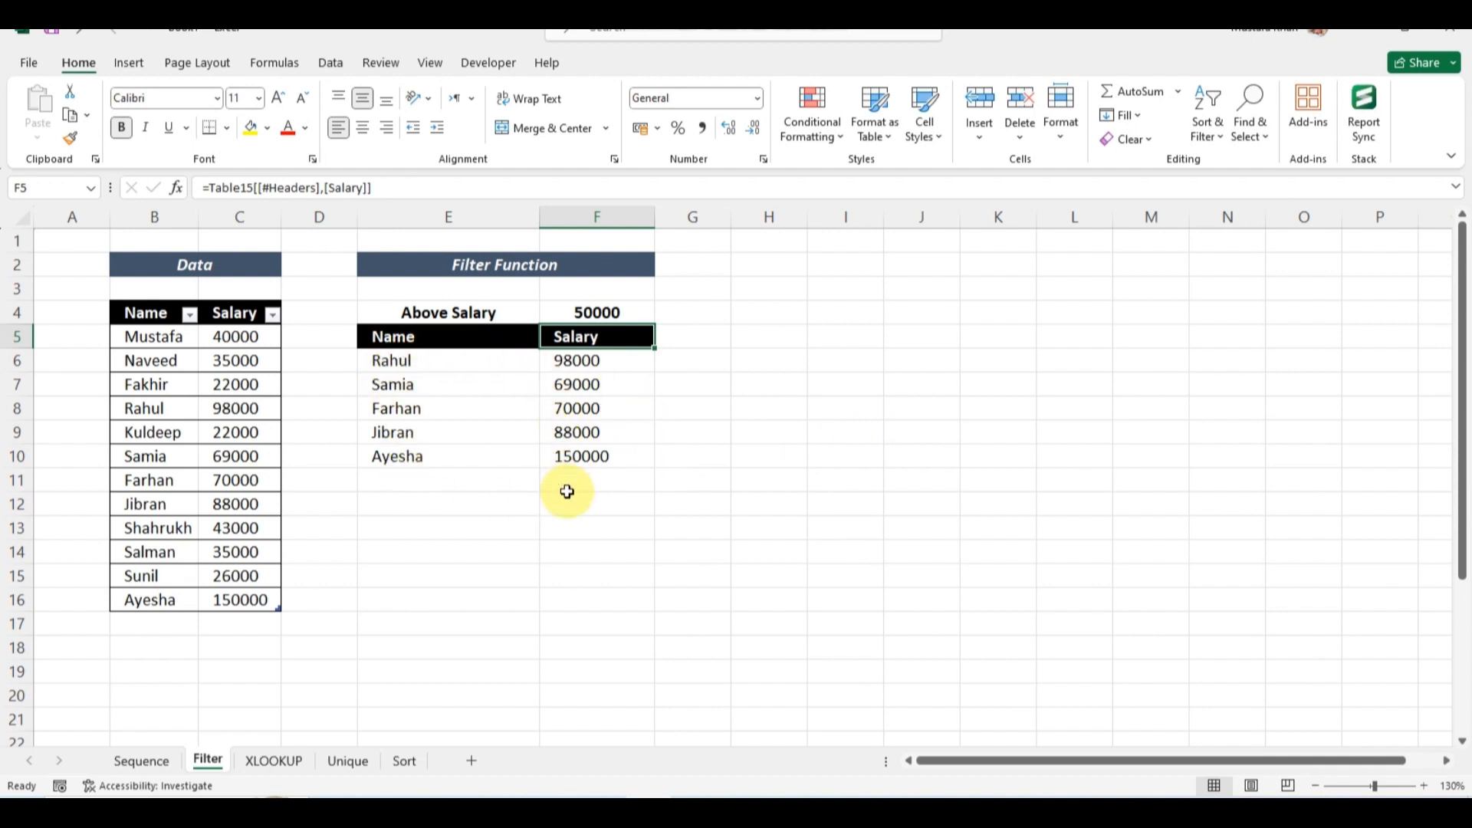
- Wrap the E6 formula in SORT to order the results by the second column: =SORT(FILTER(Table15,Table15[Salary]>F4),2)
double_click(444, 359)
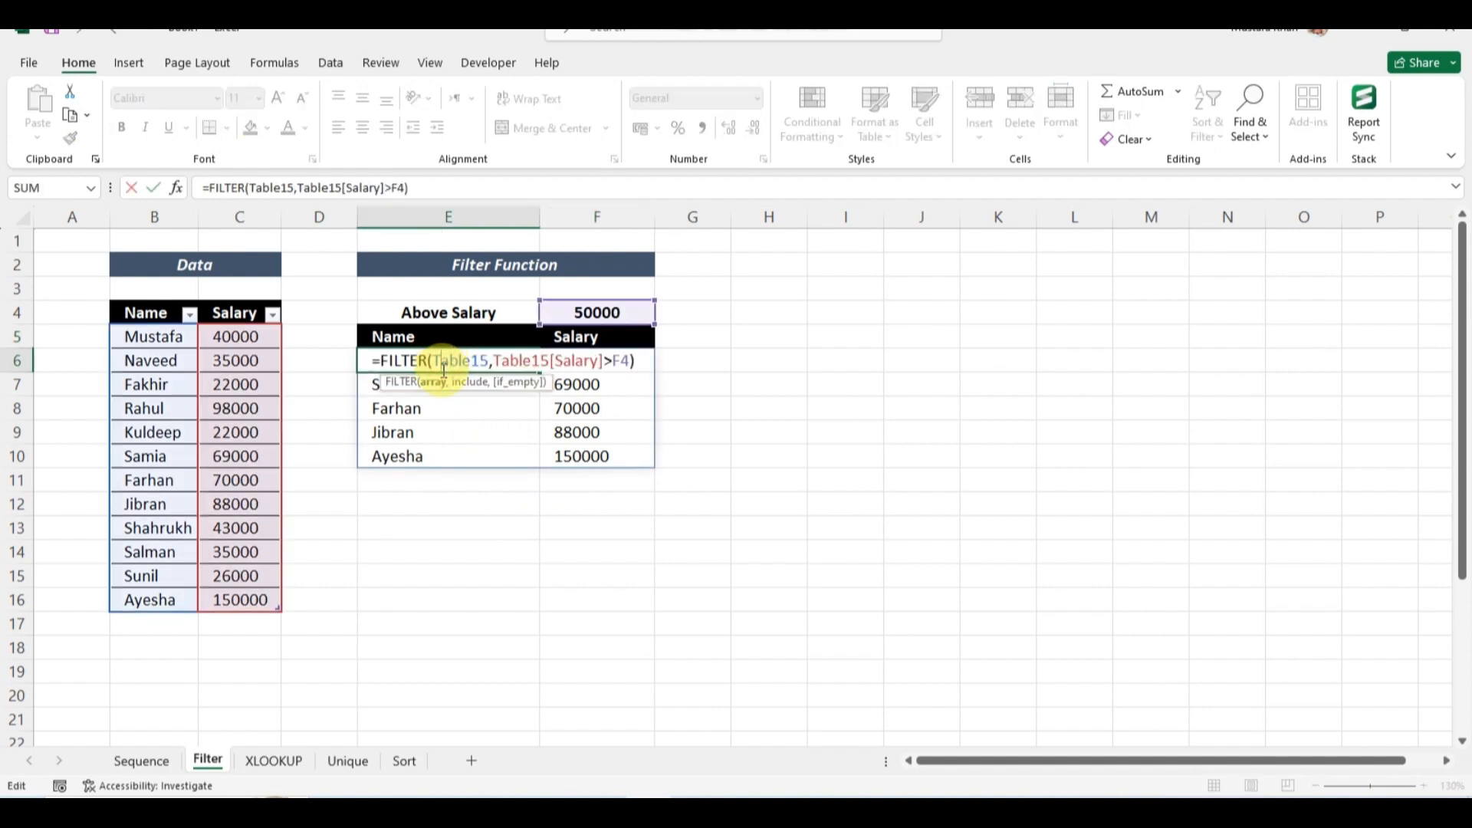
click(378, 359)
text(sort)
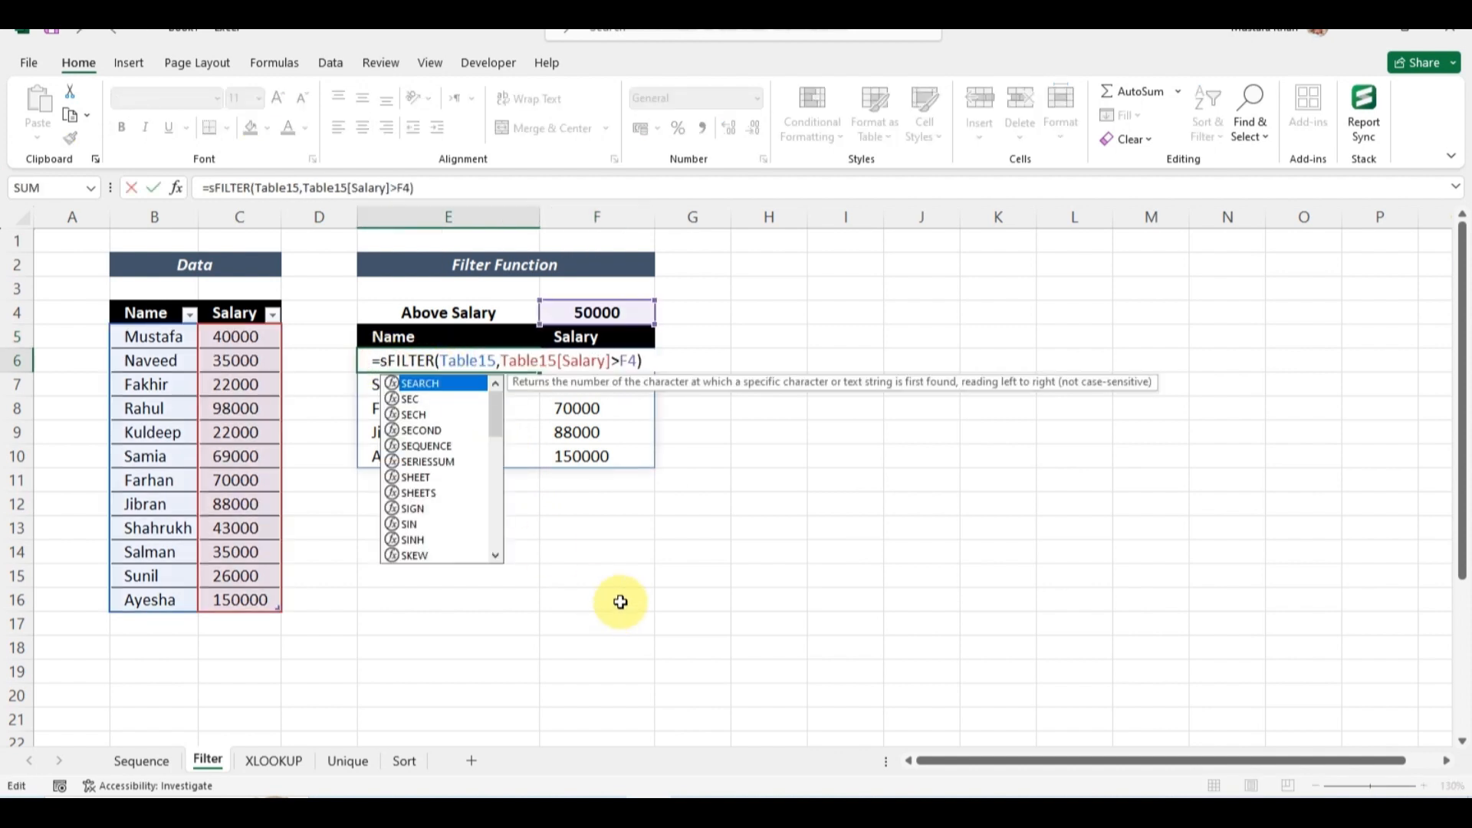
text(()
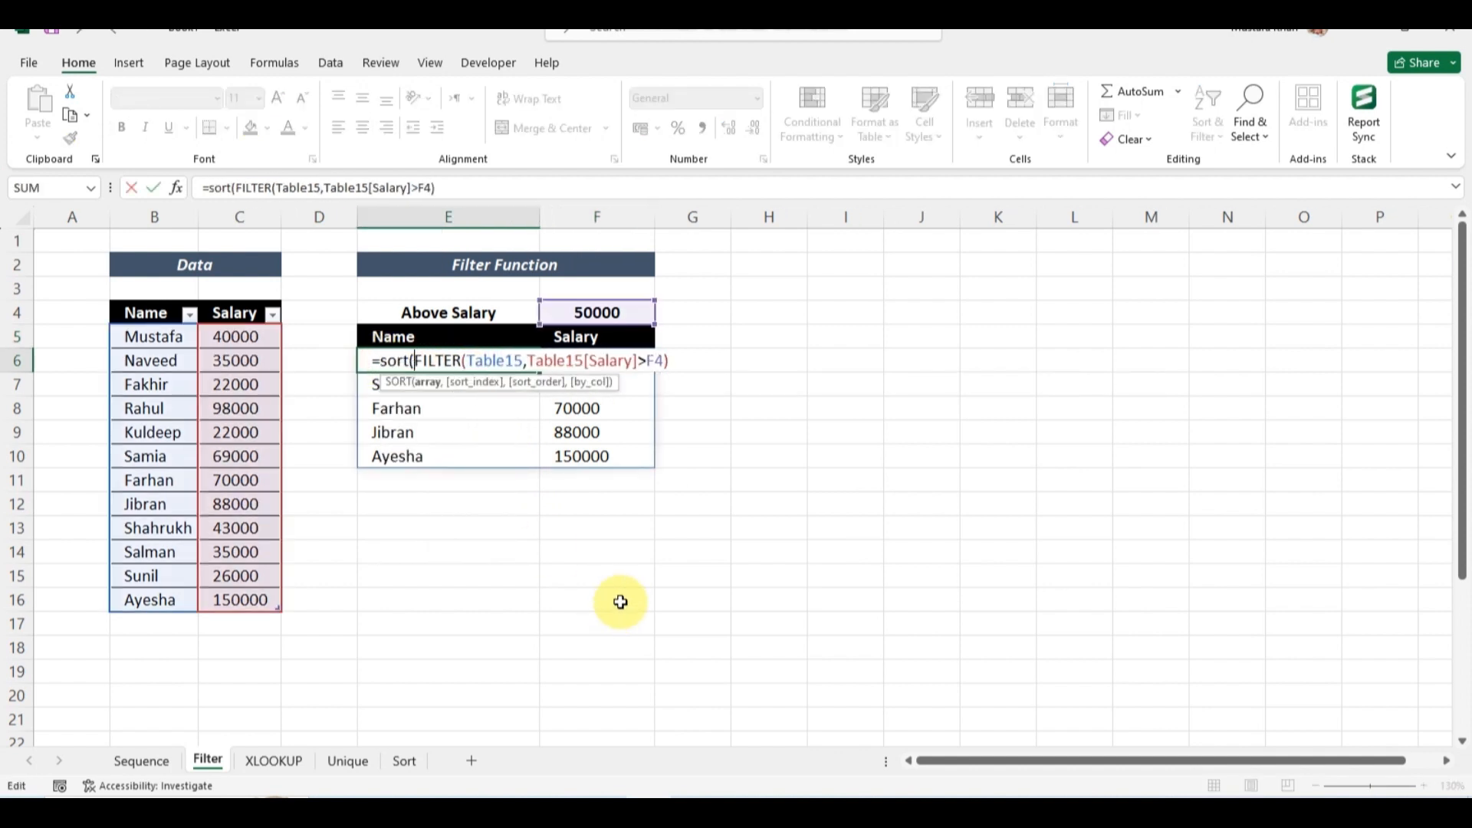
click(670, 360)
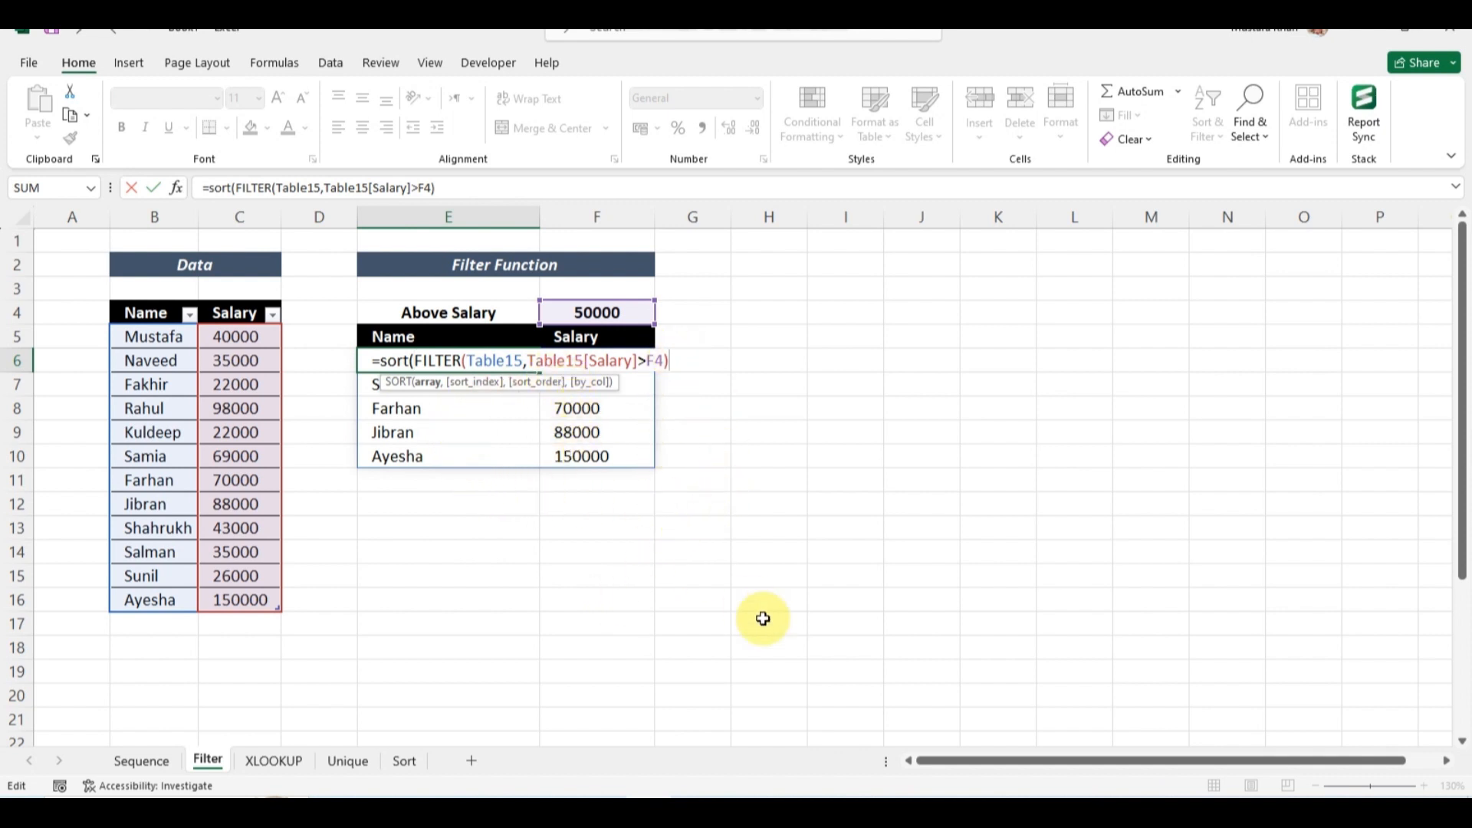
text(,)
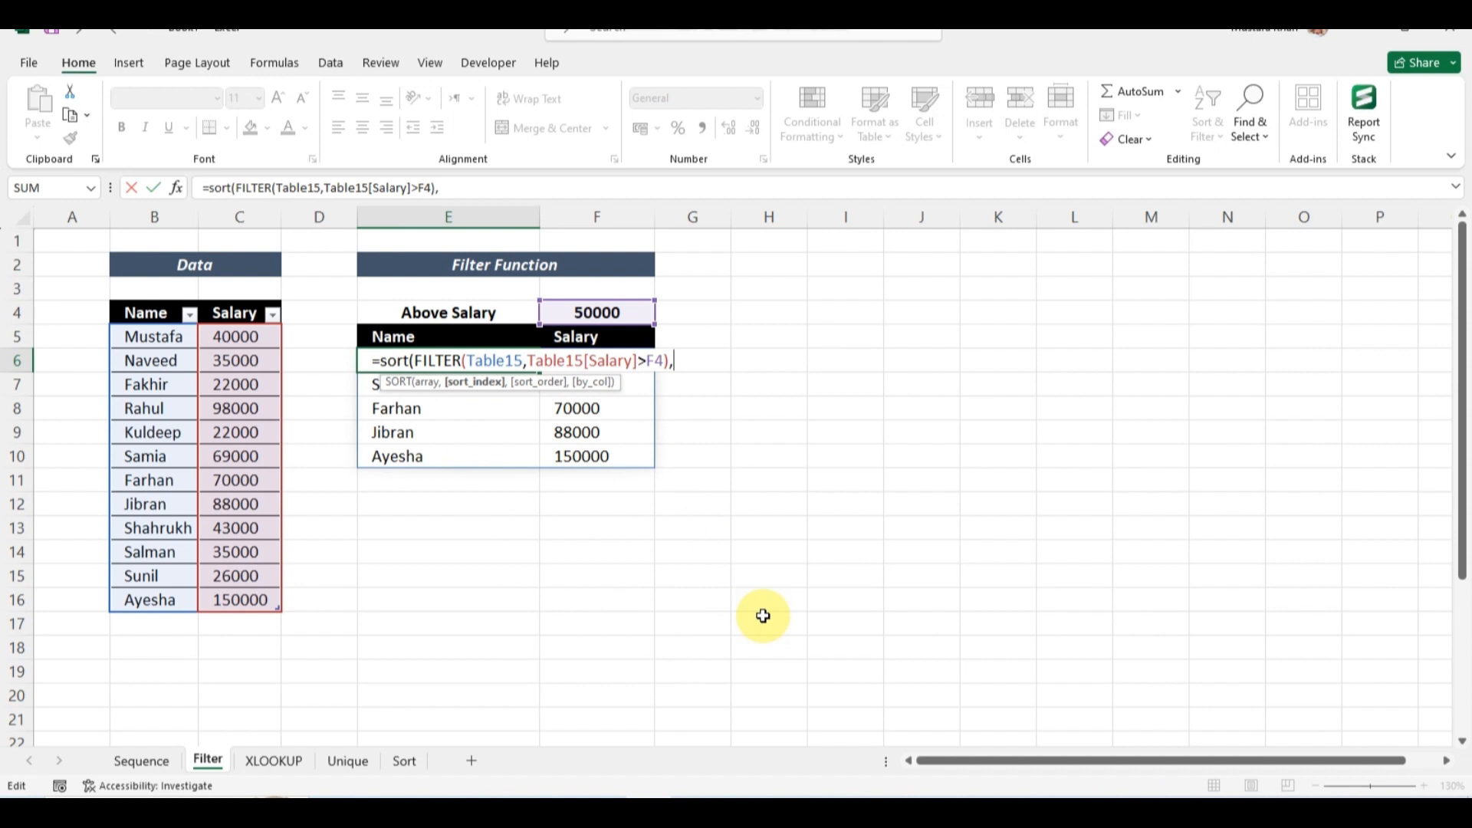
text(2))
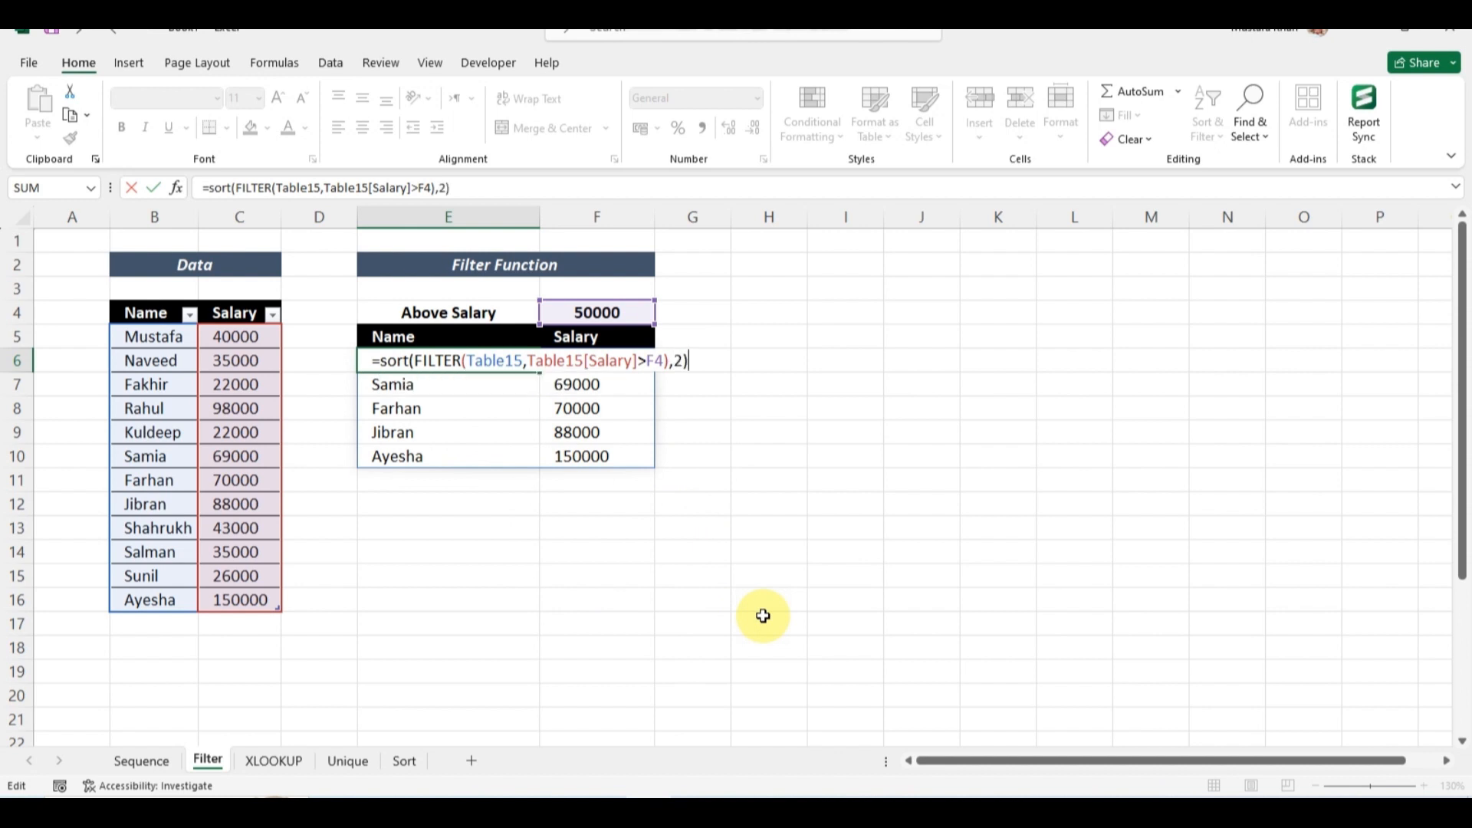
key(Return)
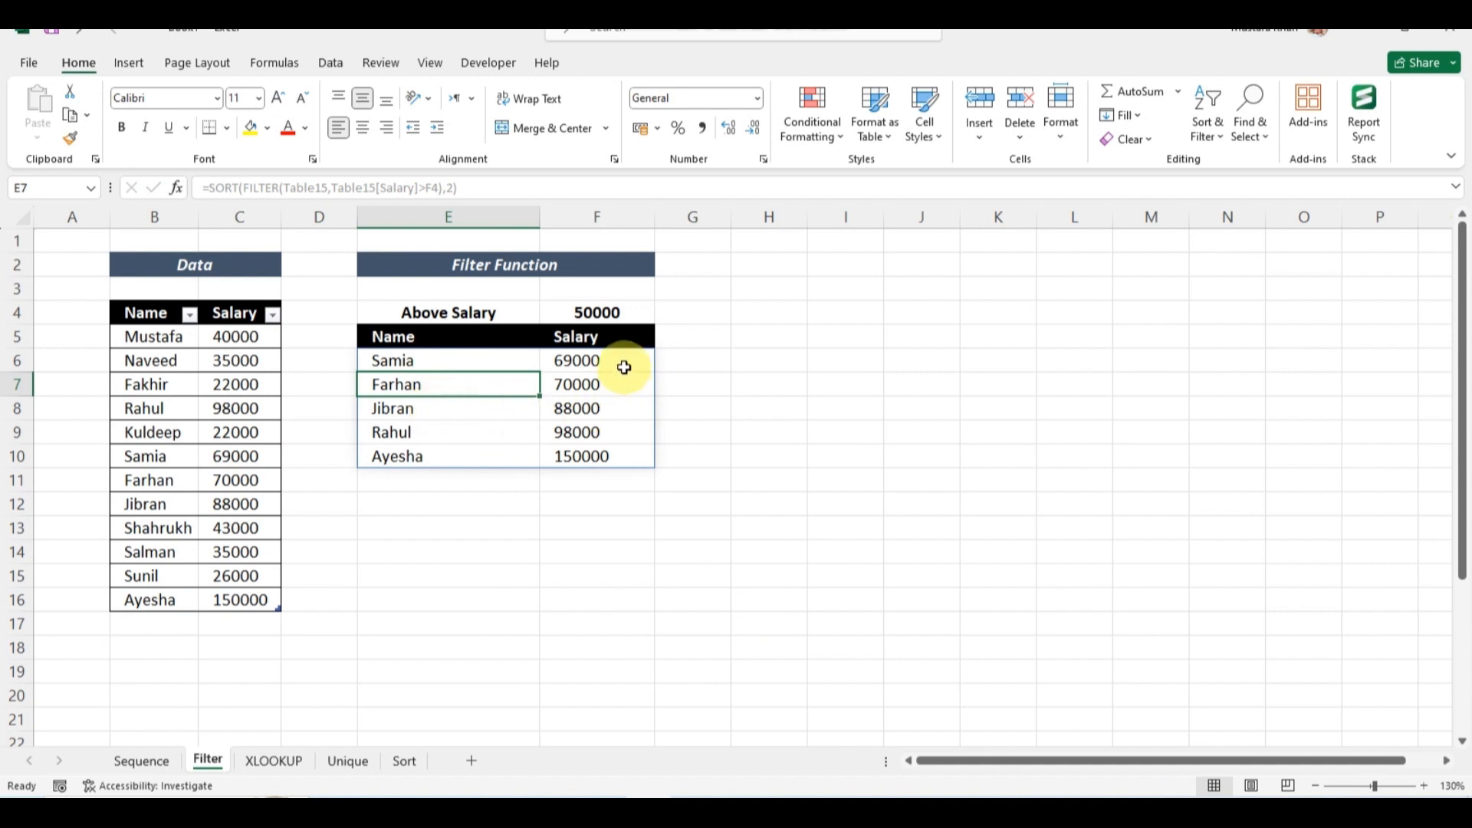
click(657, 503)
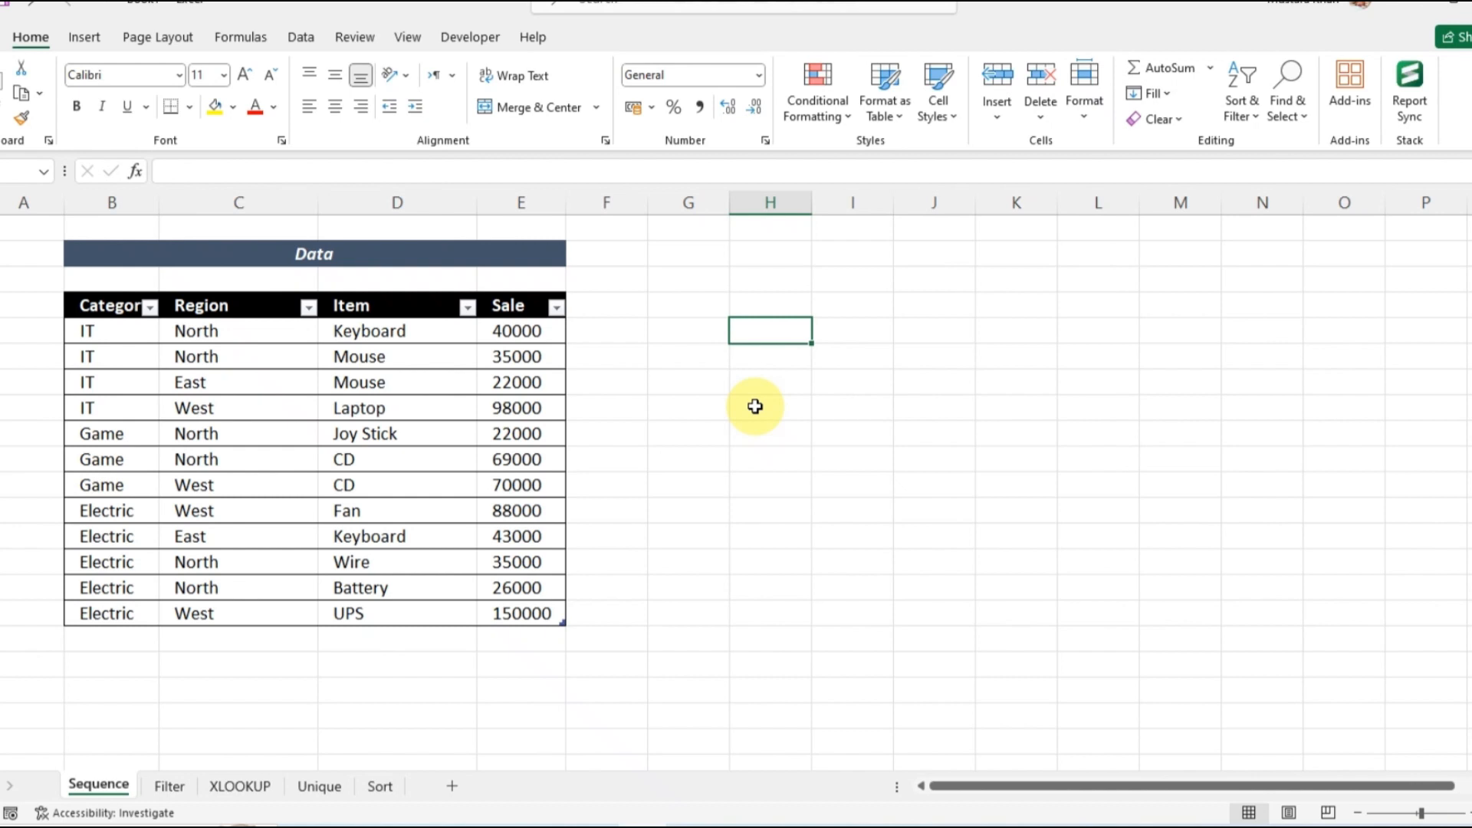
- Enter =SEQUENCE(10) in cell H5 of the Sequence sheet to generate ten rows of numbers
text(=seq)
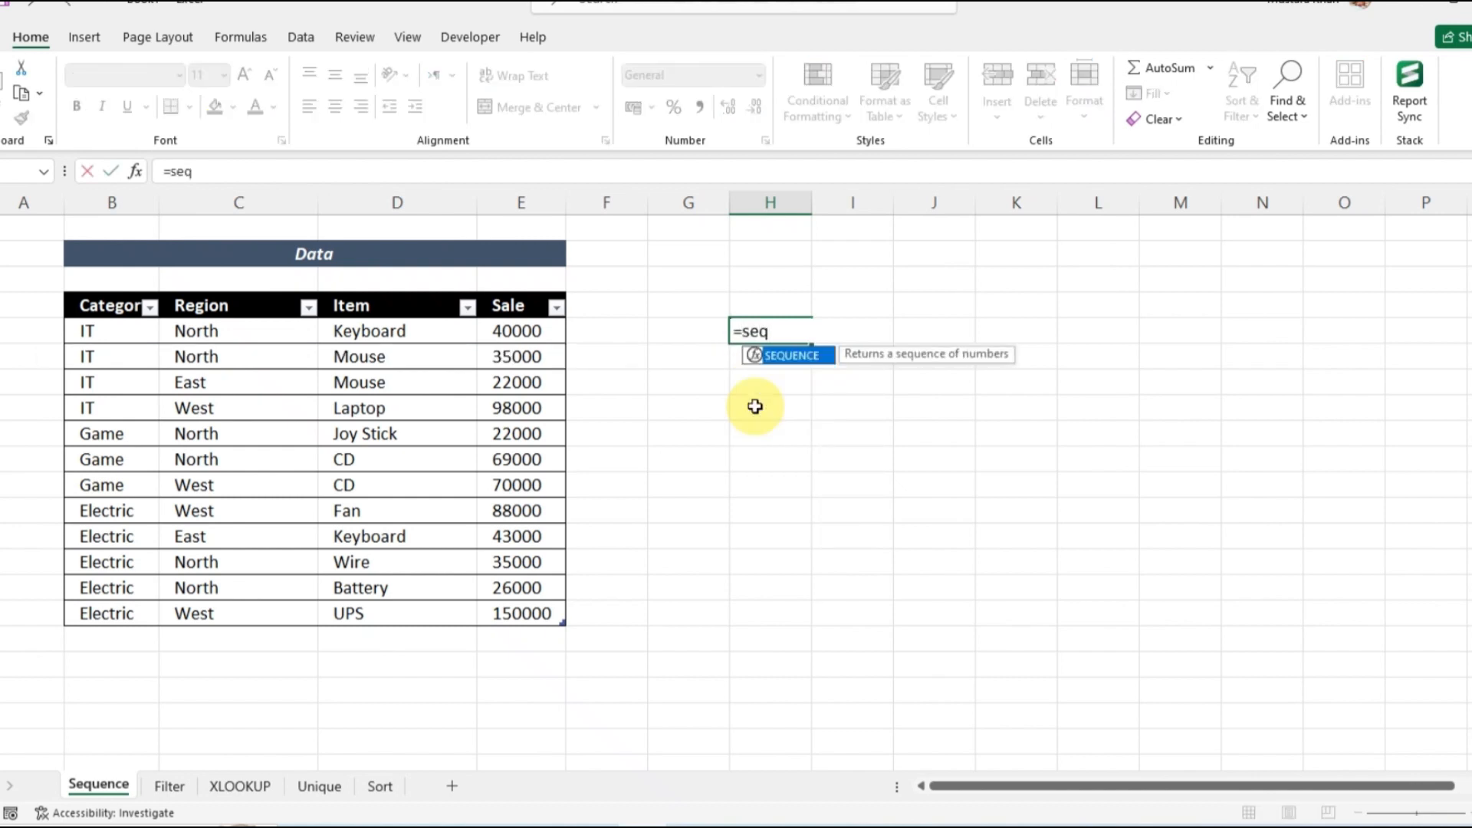
key(Tab)
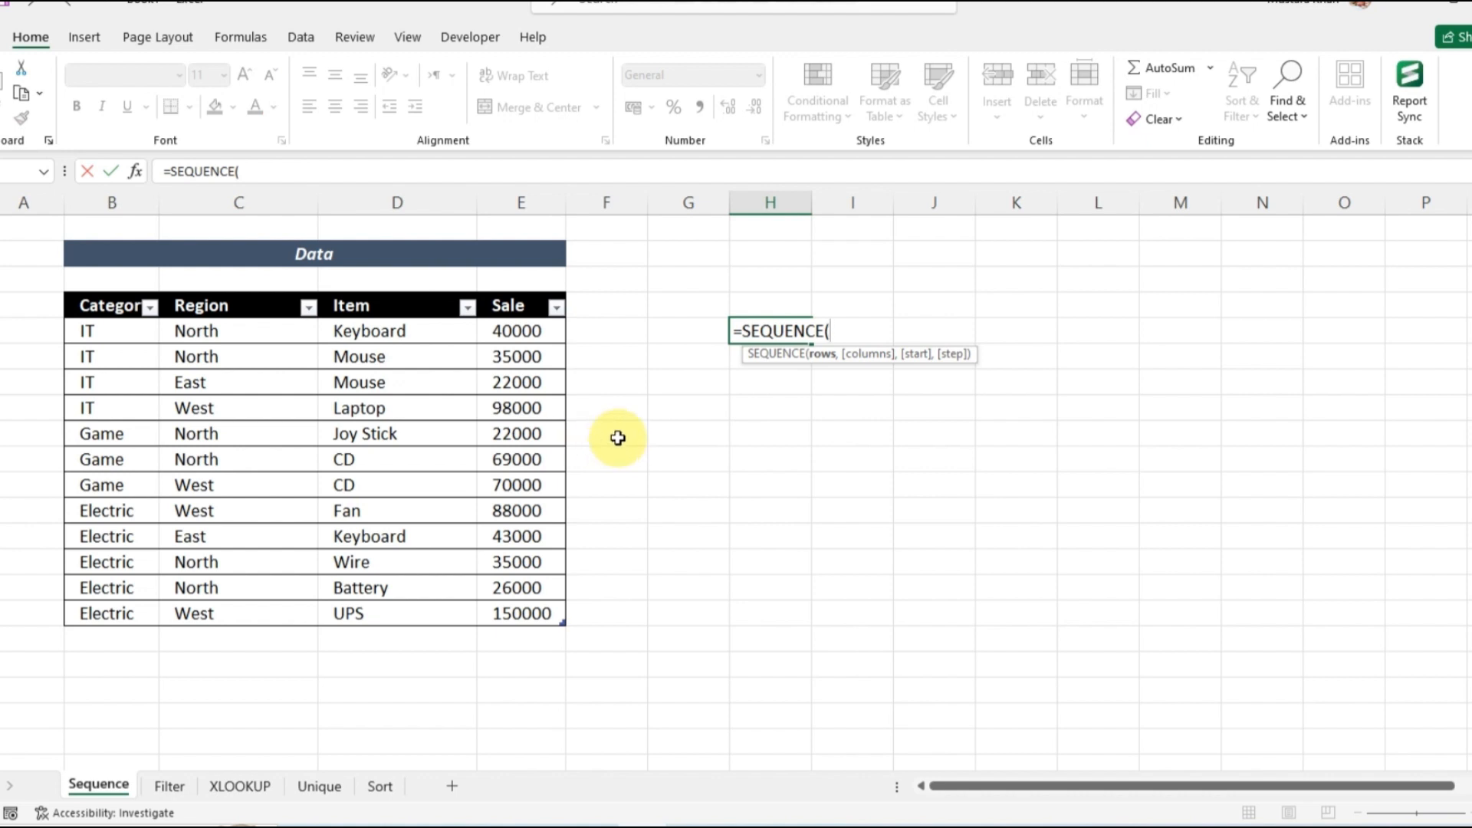
text(10))
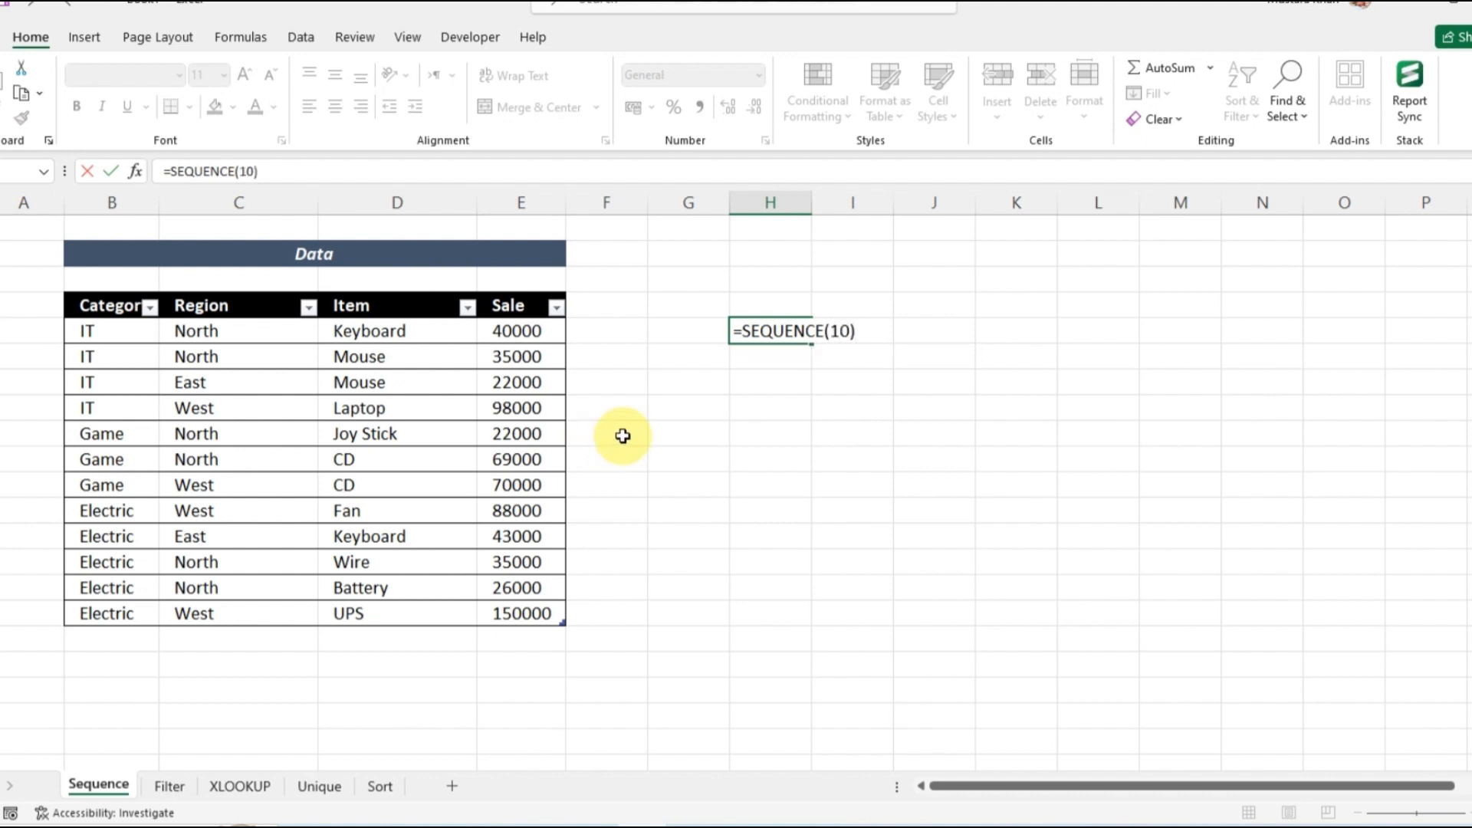
key(Return)
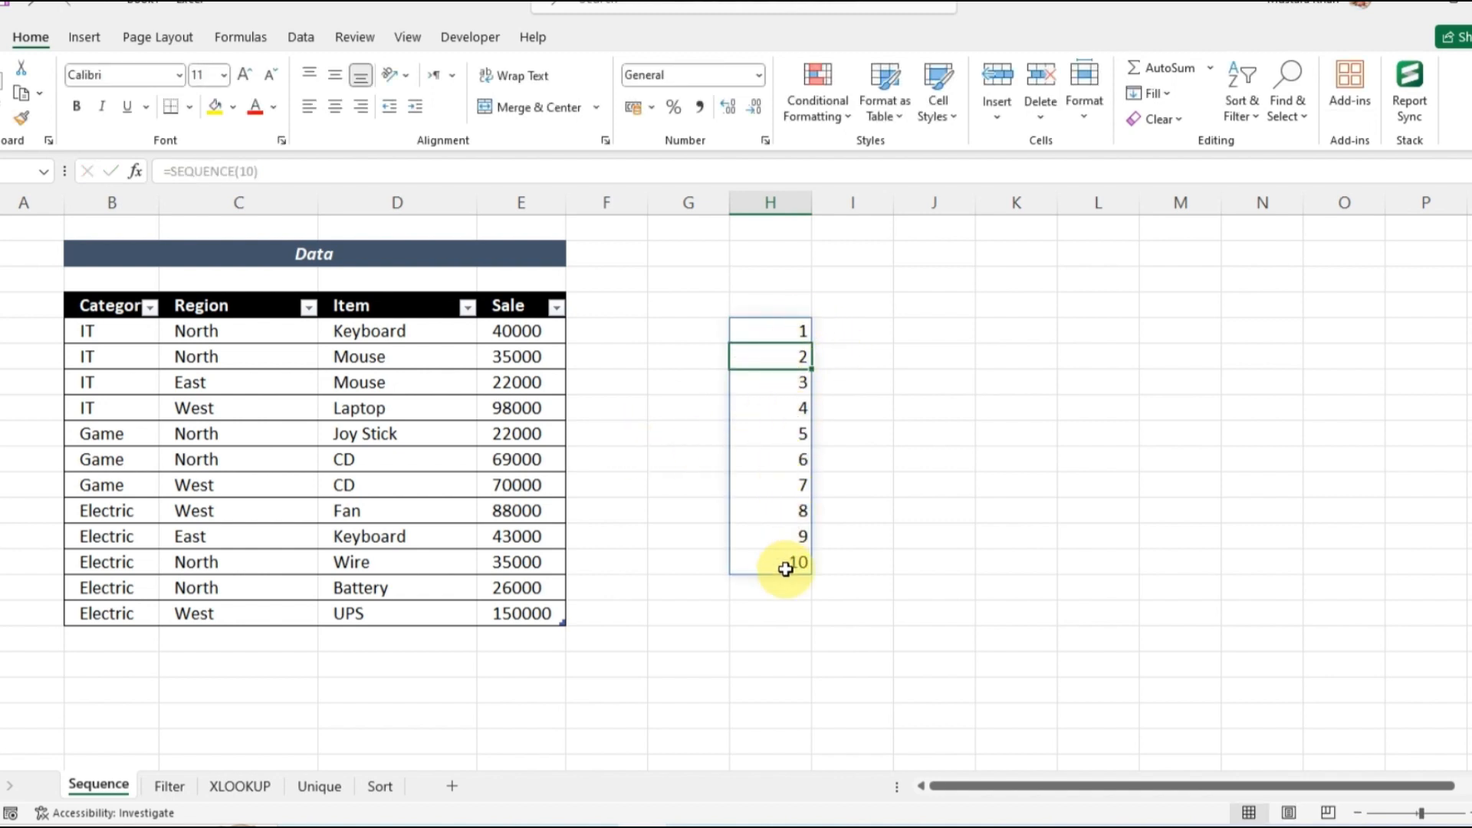
- Examine the generated number sequence in column H and the matching empty rows in columns I and J
click(803, 339)
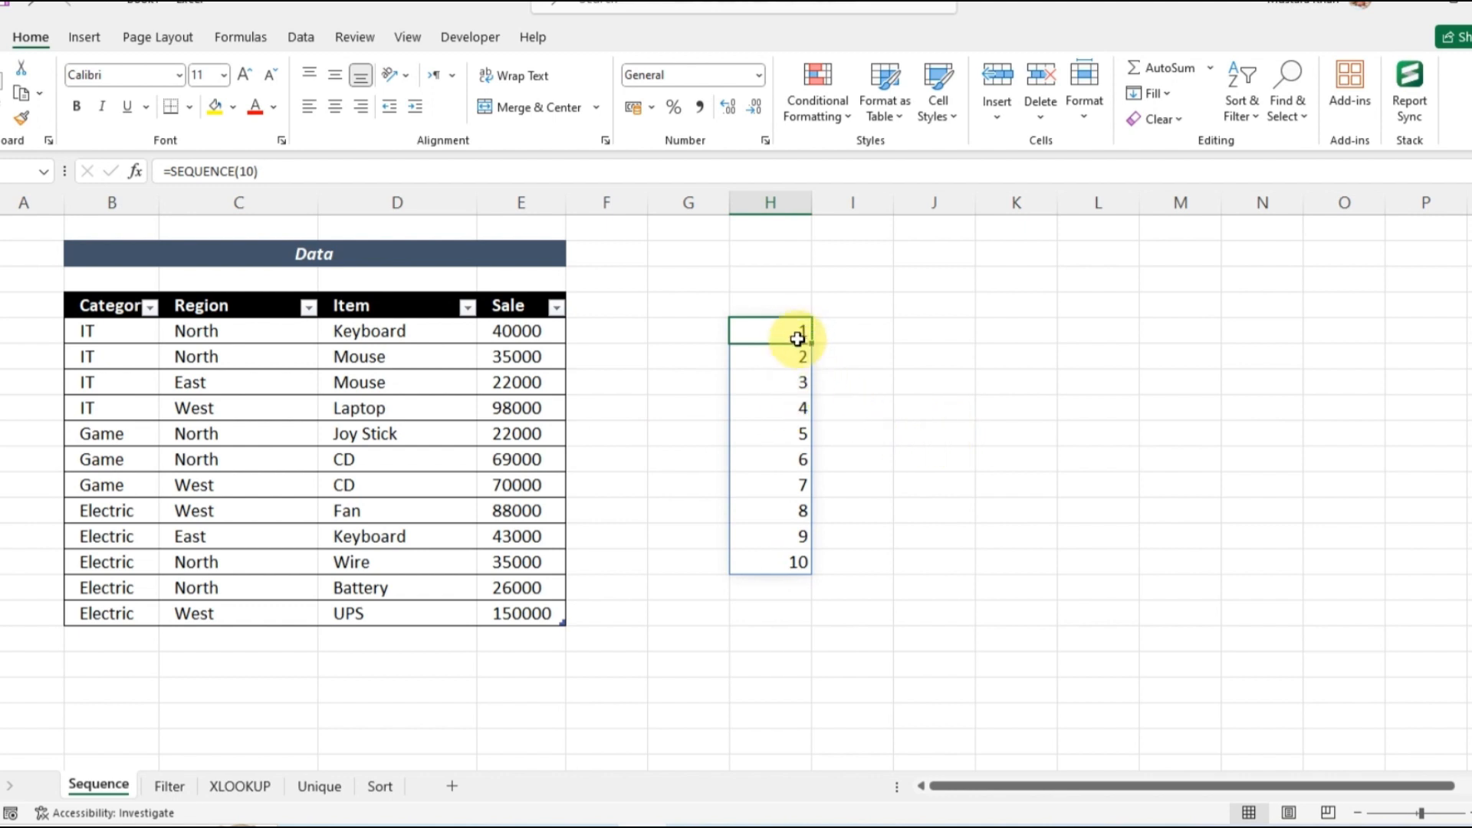
drag(797, 332, 790, 560)
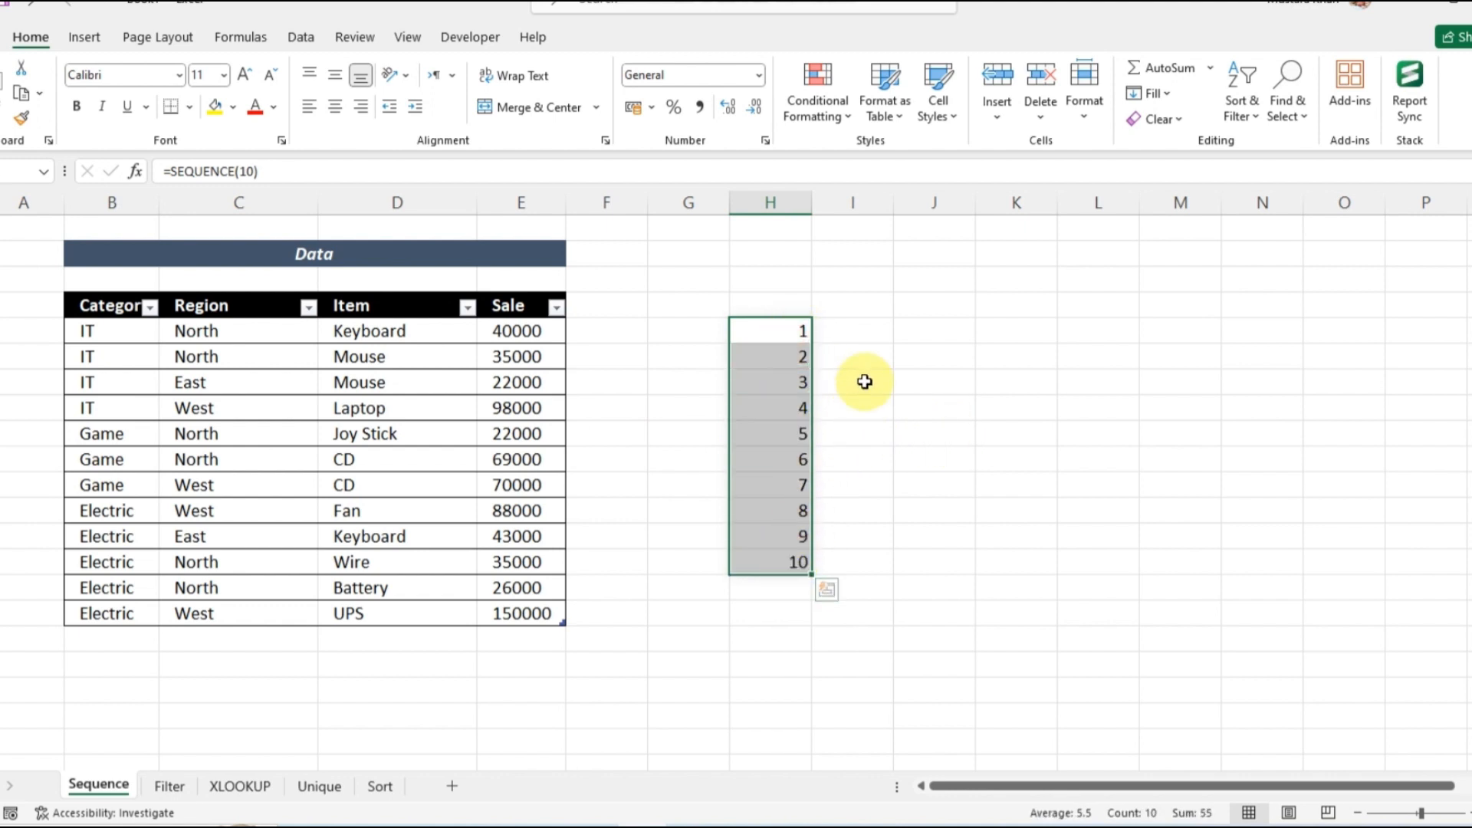
drag(867, 332, 870, 552)
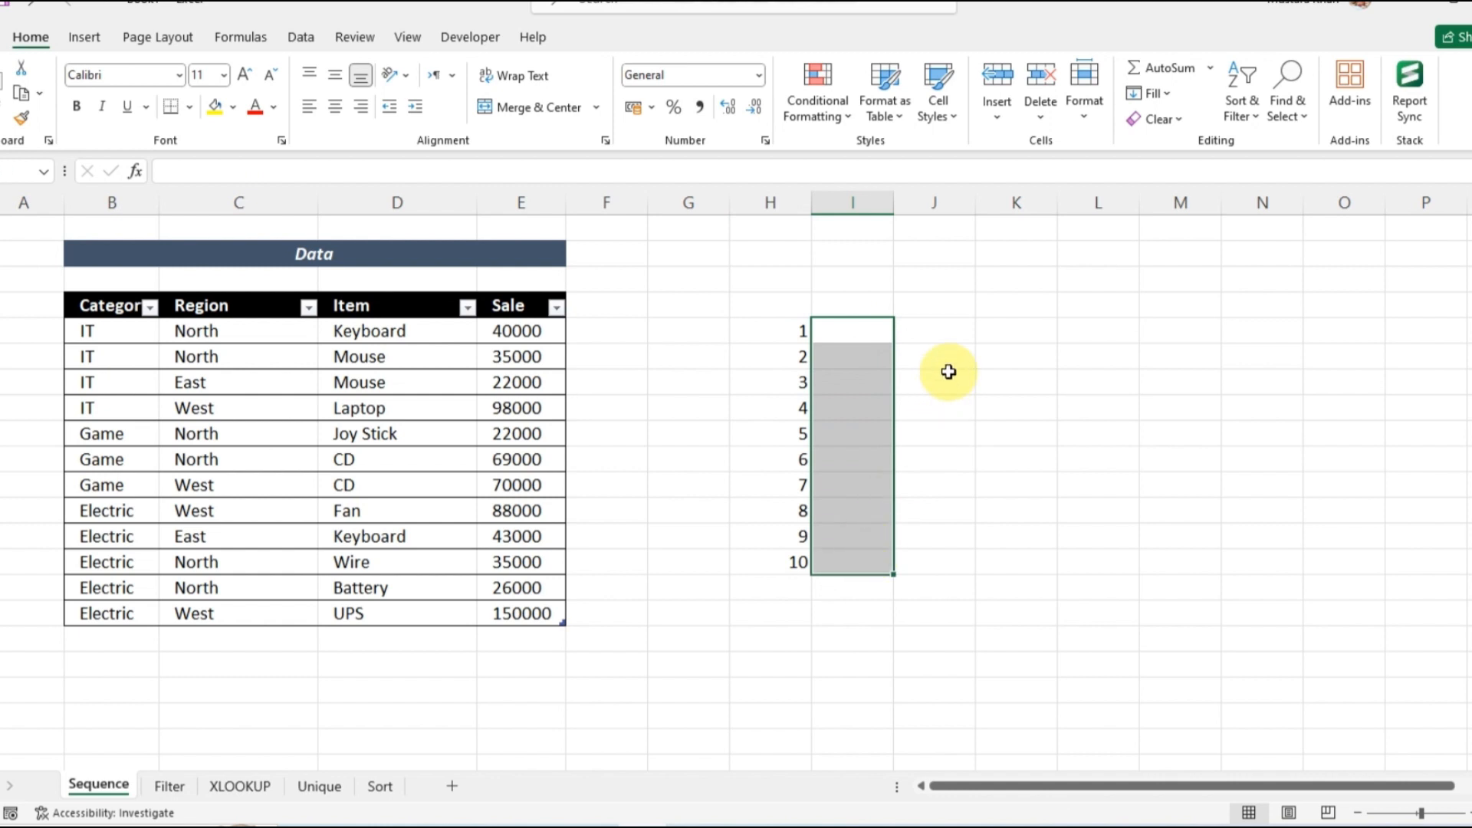
drag(948, 334, 953, 567)
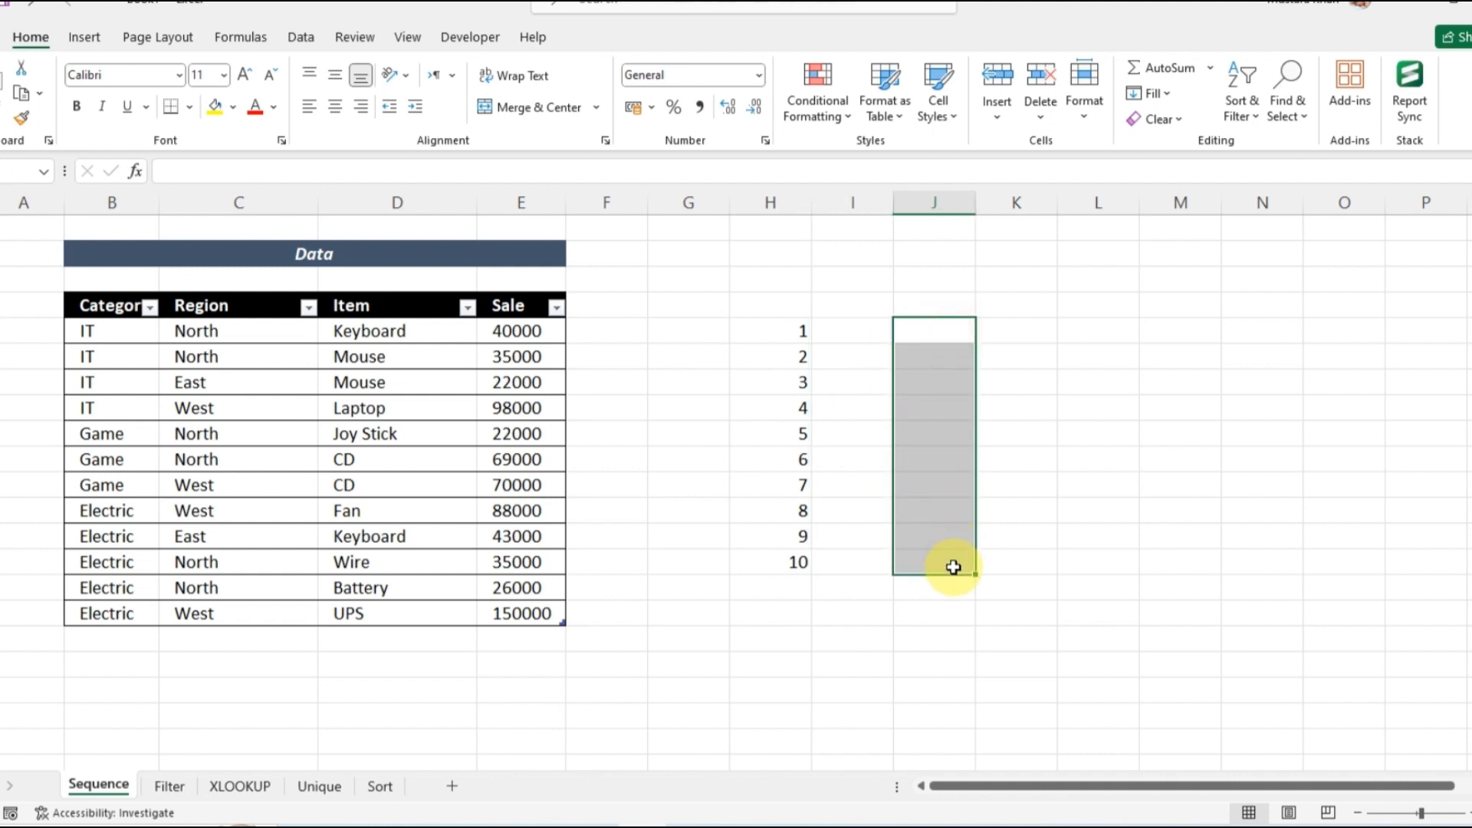
- Extend the H5 formula to =SEQUENCE(10,3,5), generating ten rows and three columns starting at 5
click(797, 332)
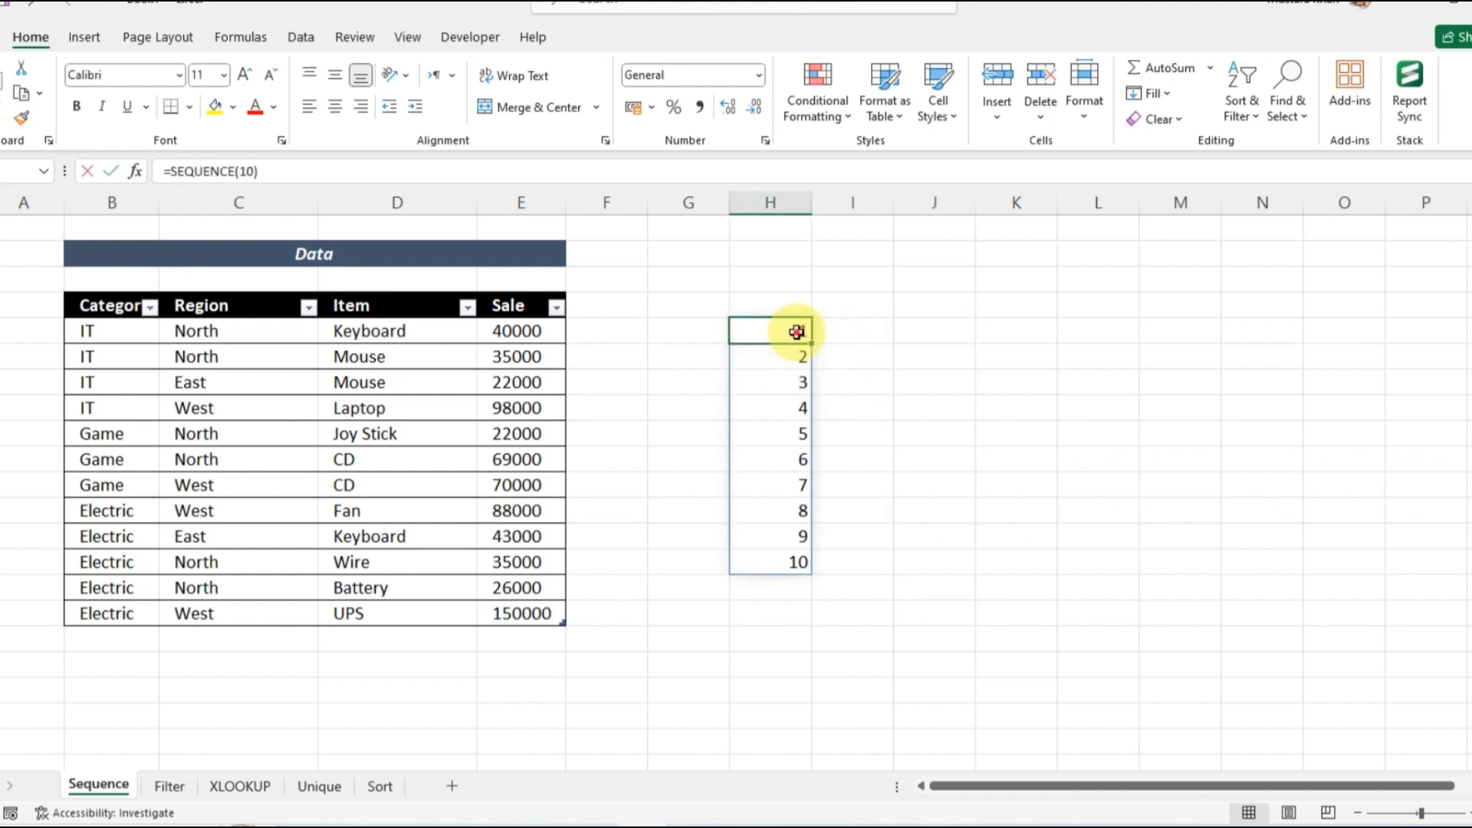
double_click(797, 332)
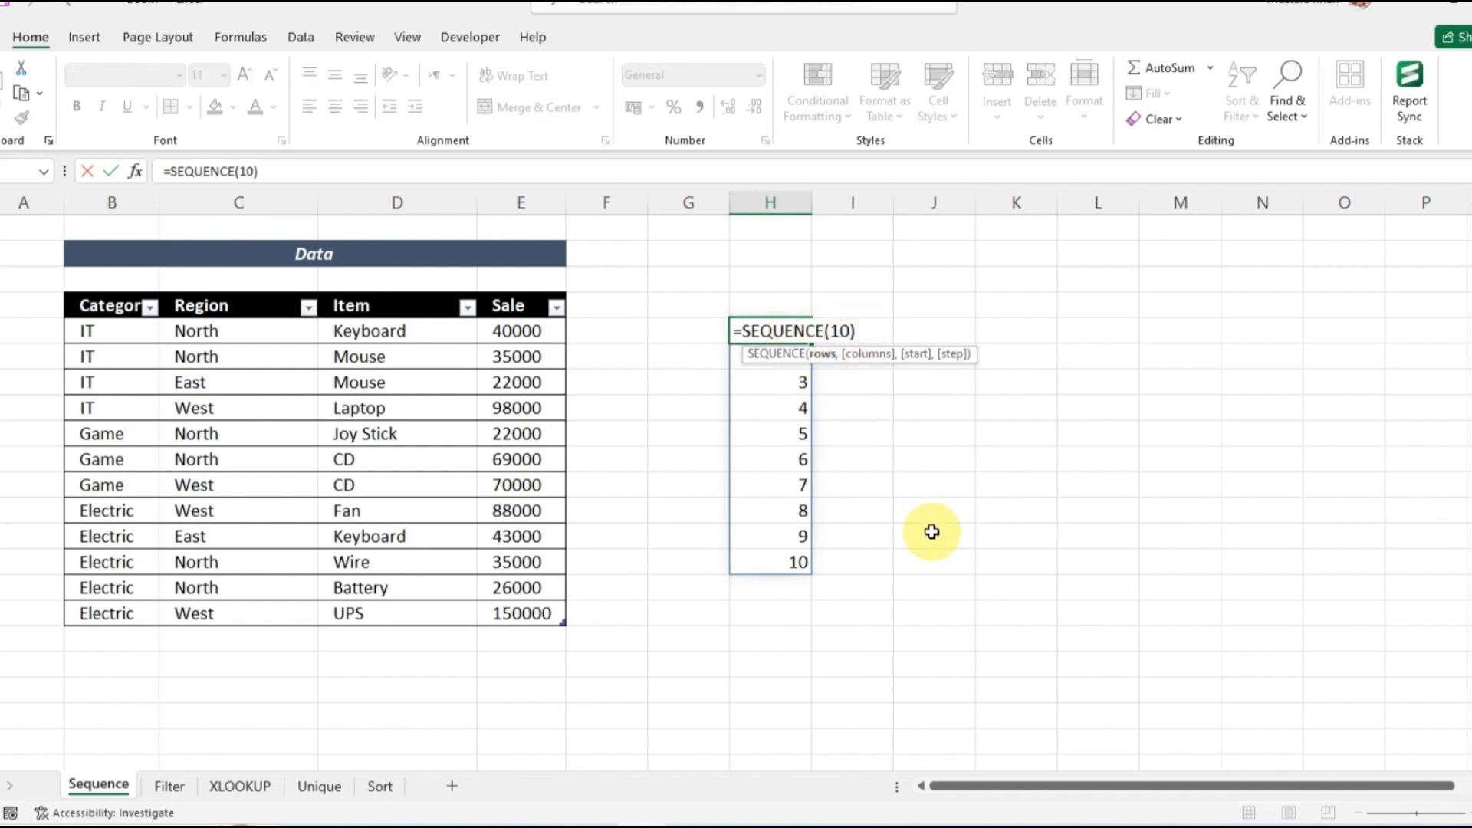
text(,)
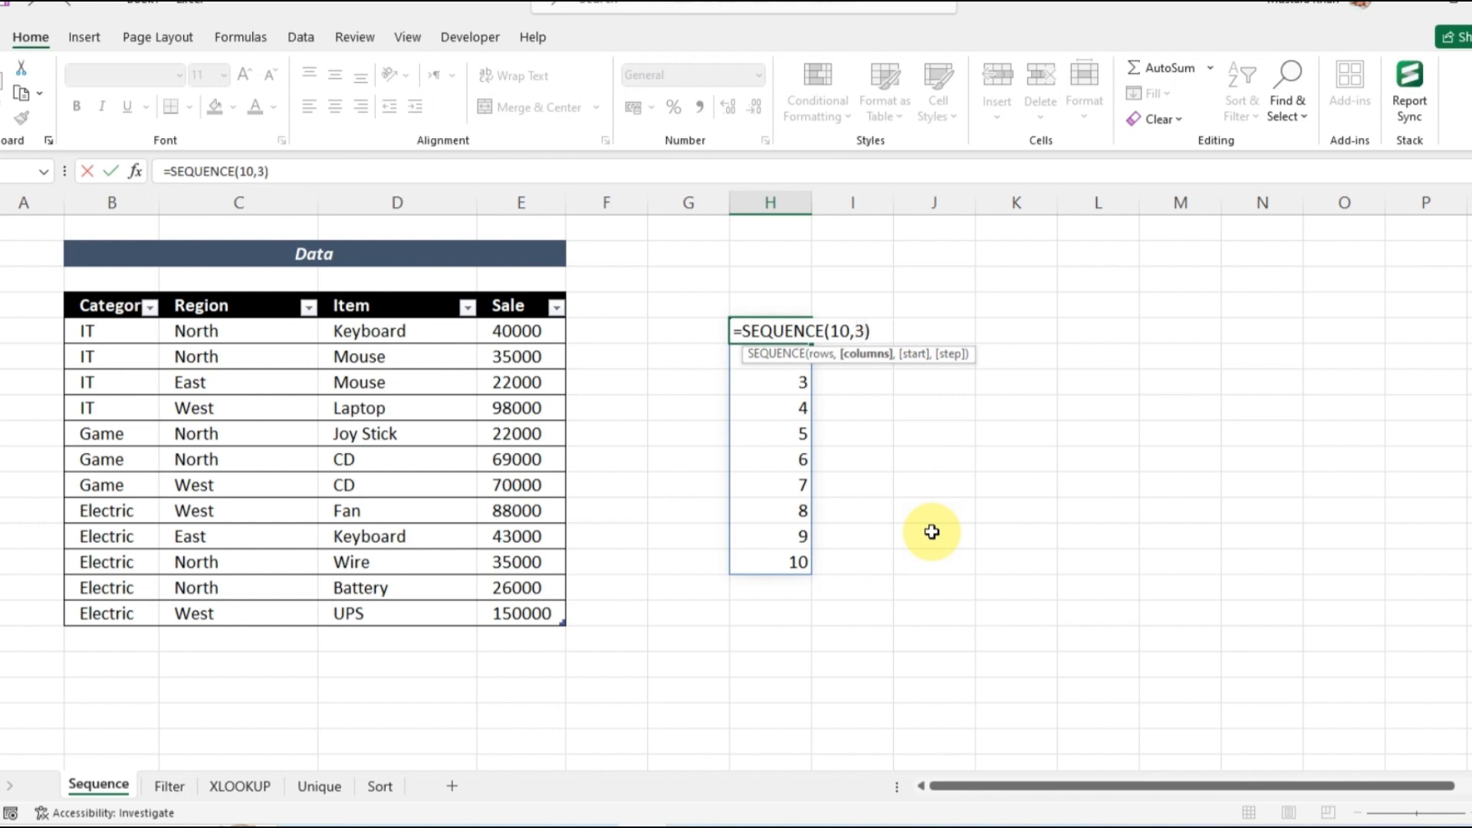
text(3,)
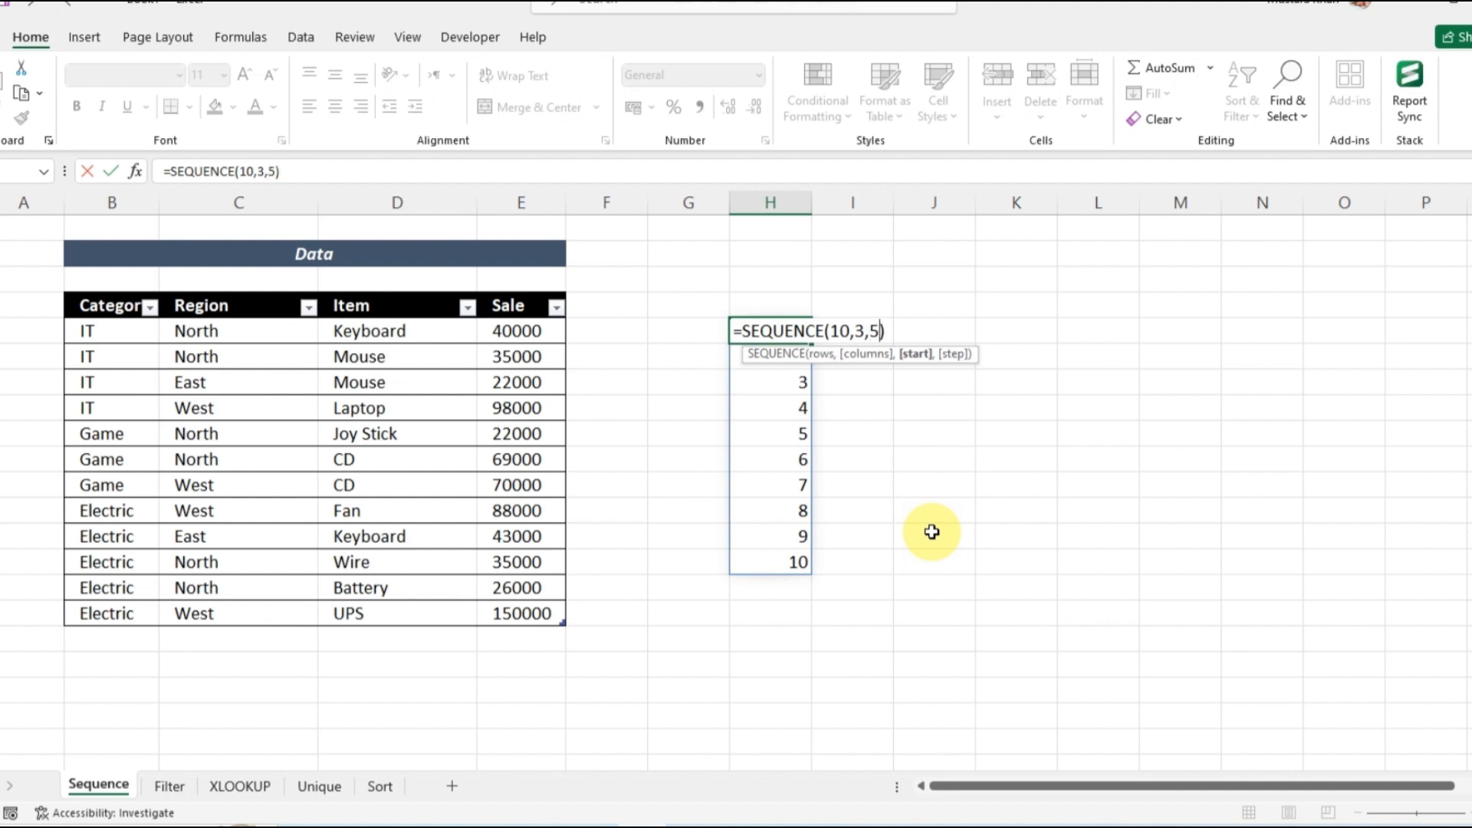
text(5)
key(Return)
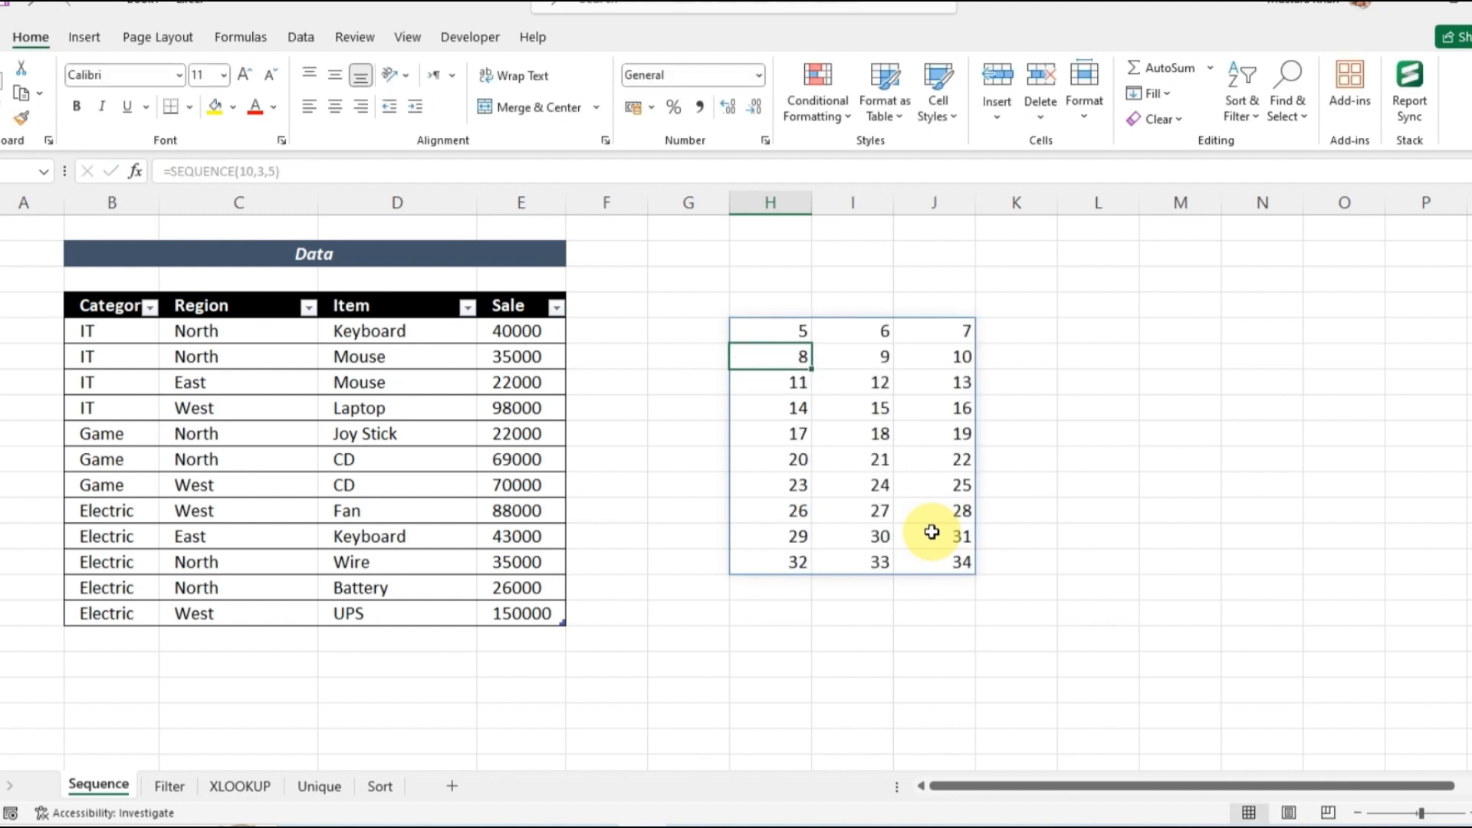
- Examine how the generated numbers run across columns H to J in the first two rows
click(797, 337)
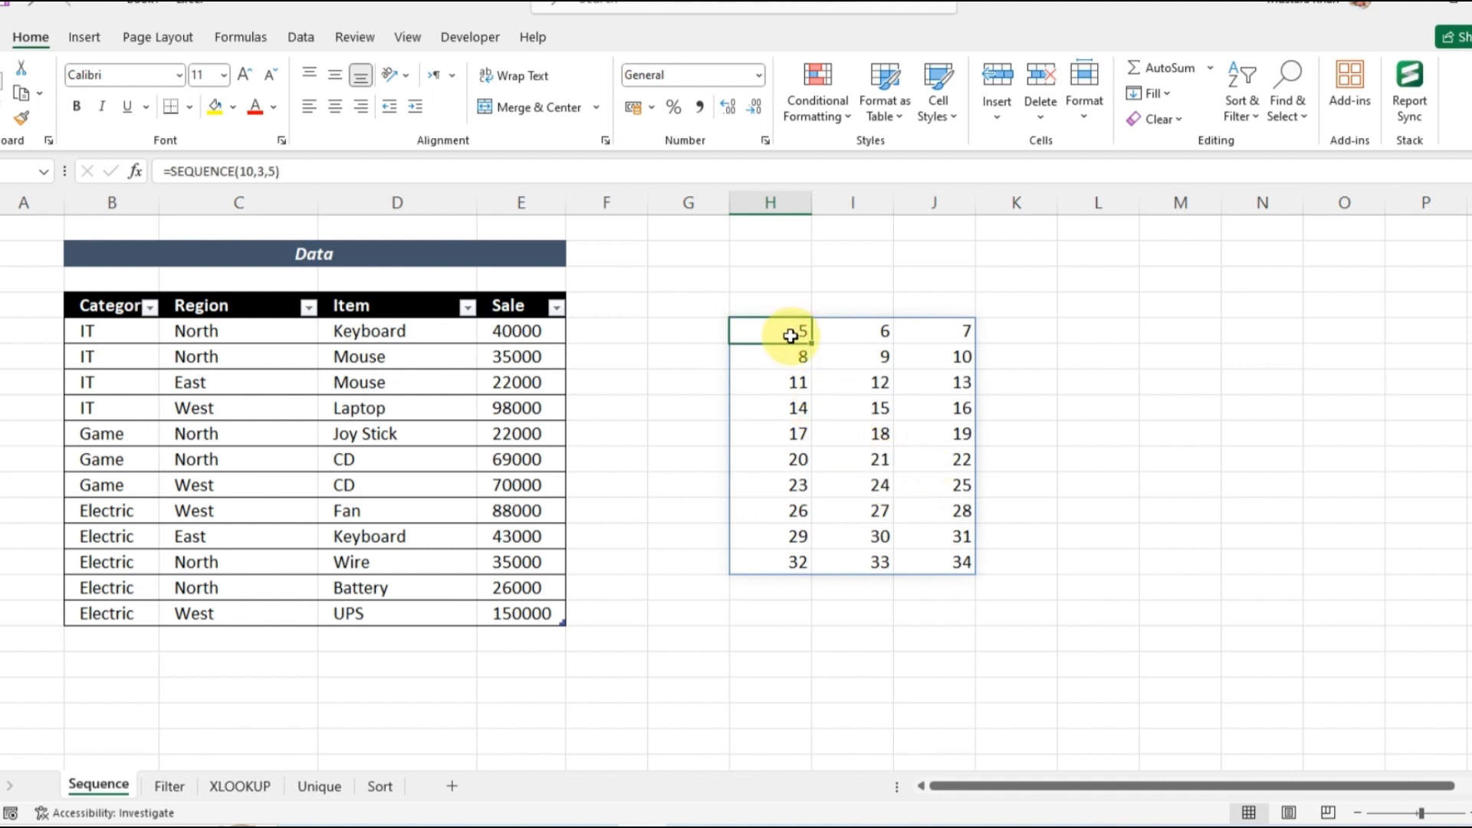
click(841, 328)
click(936, 332)
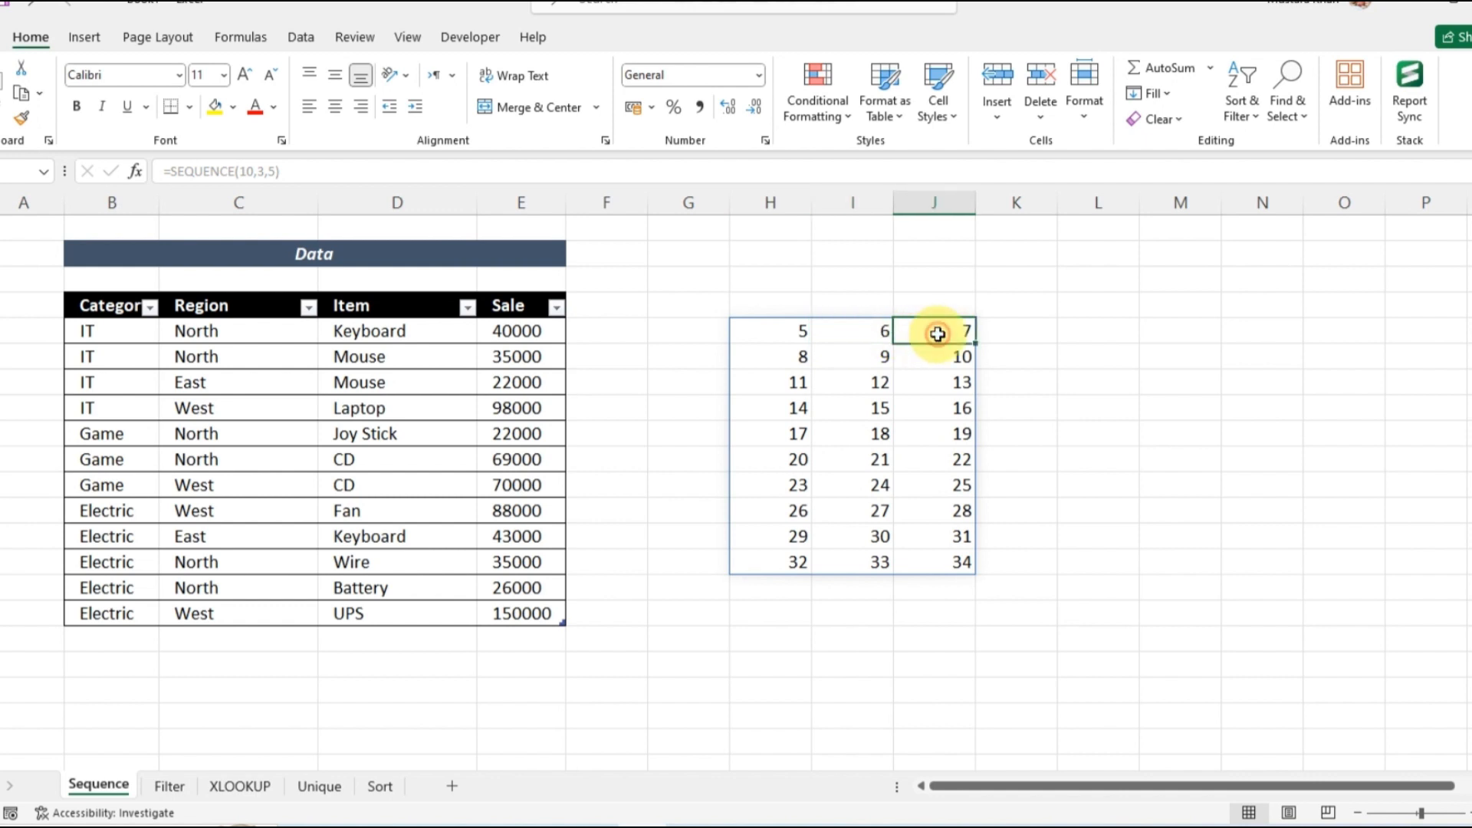
click(792, 355)
click(866, 356)
click(943, 354)
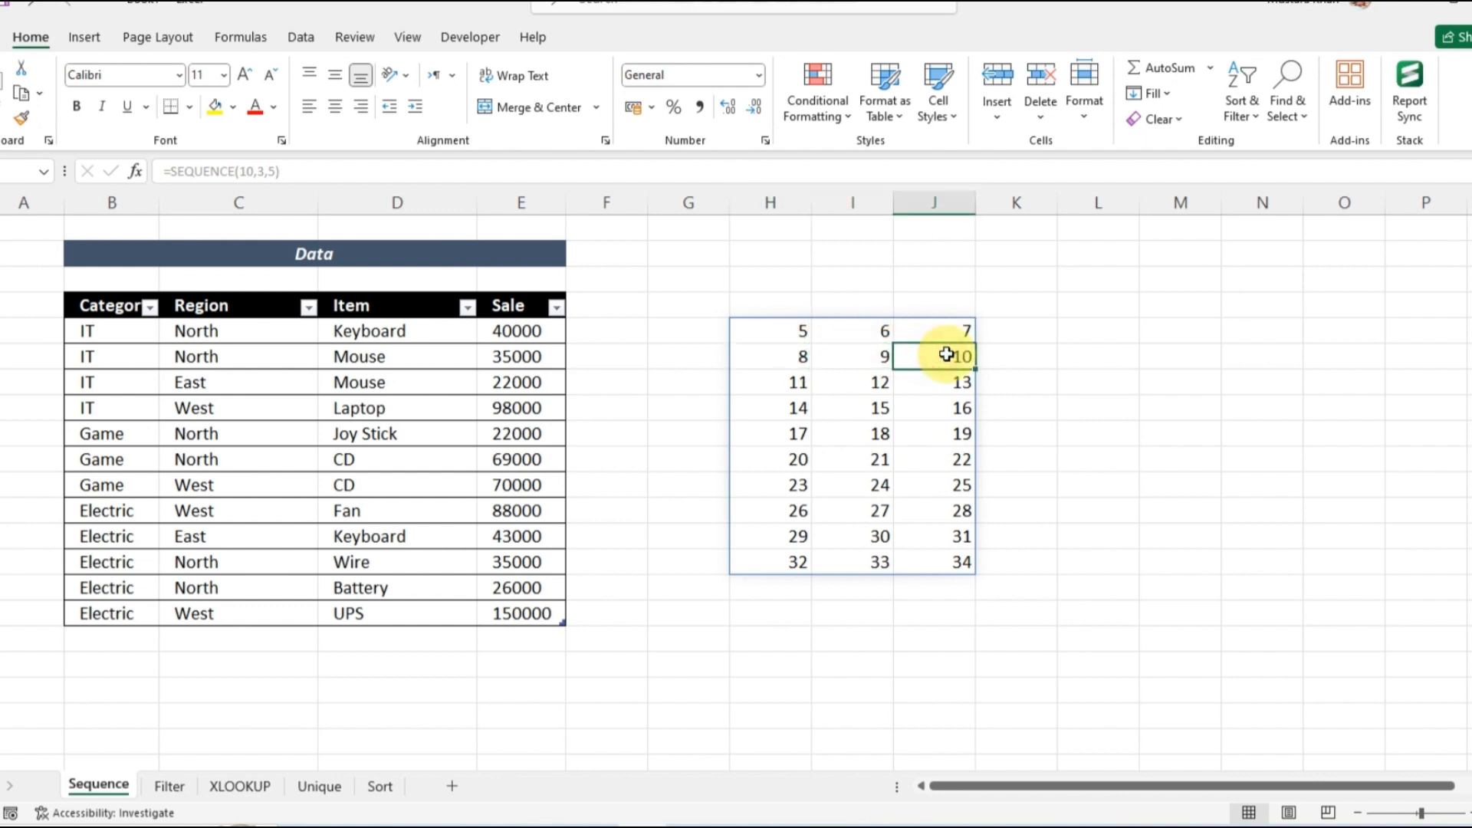
click(789, 330)
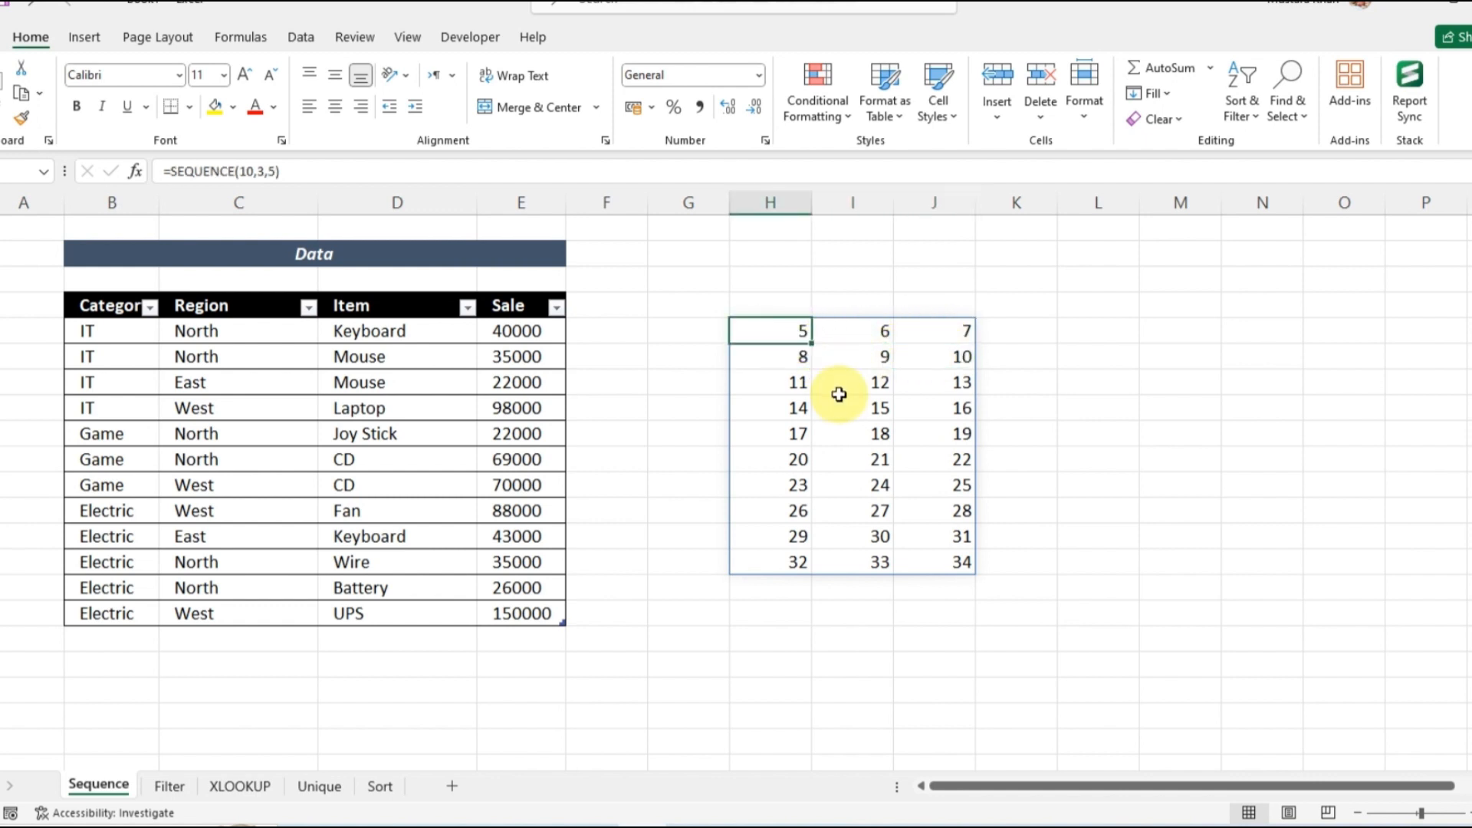
click(846, 330)
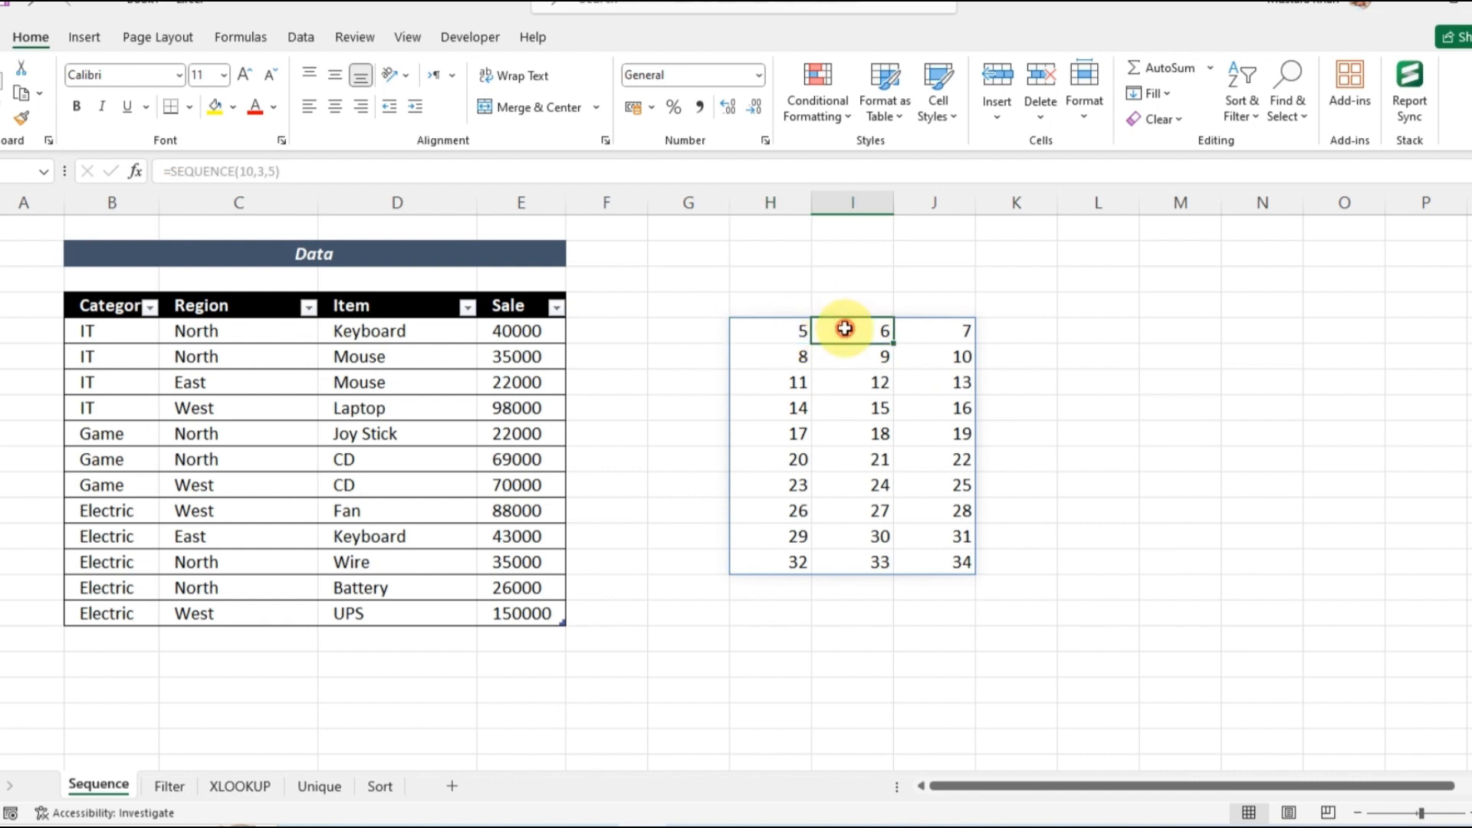
click(924, 325)
click(795, 358)
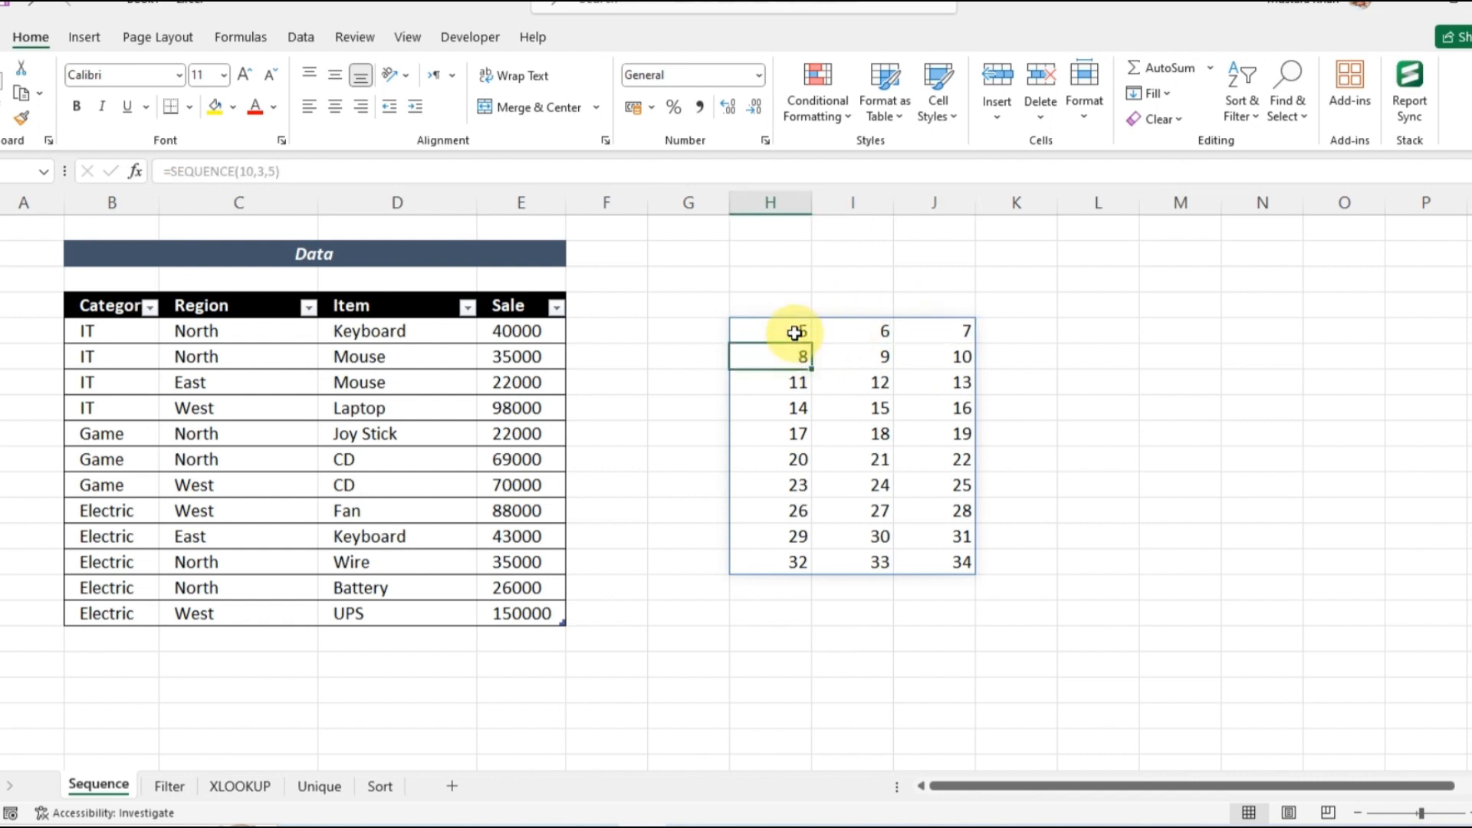
- Add a step of 5 to the H5 formula so it reads =SEQUENCE(10,3,5,5)
click(788, 330)
double_click(790, 330)
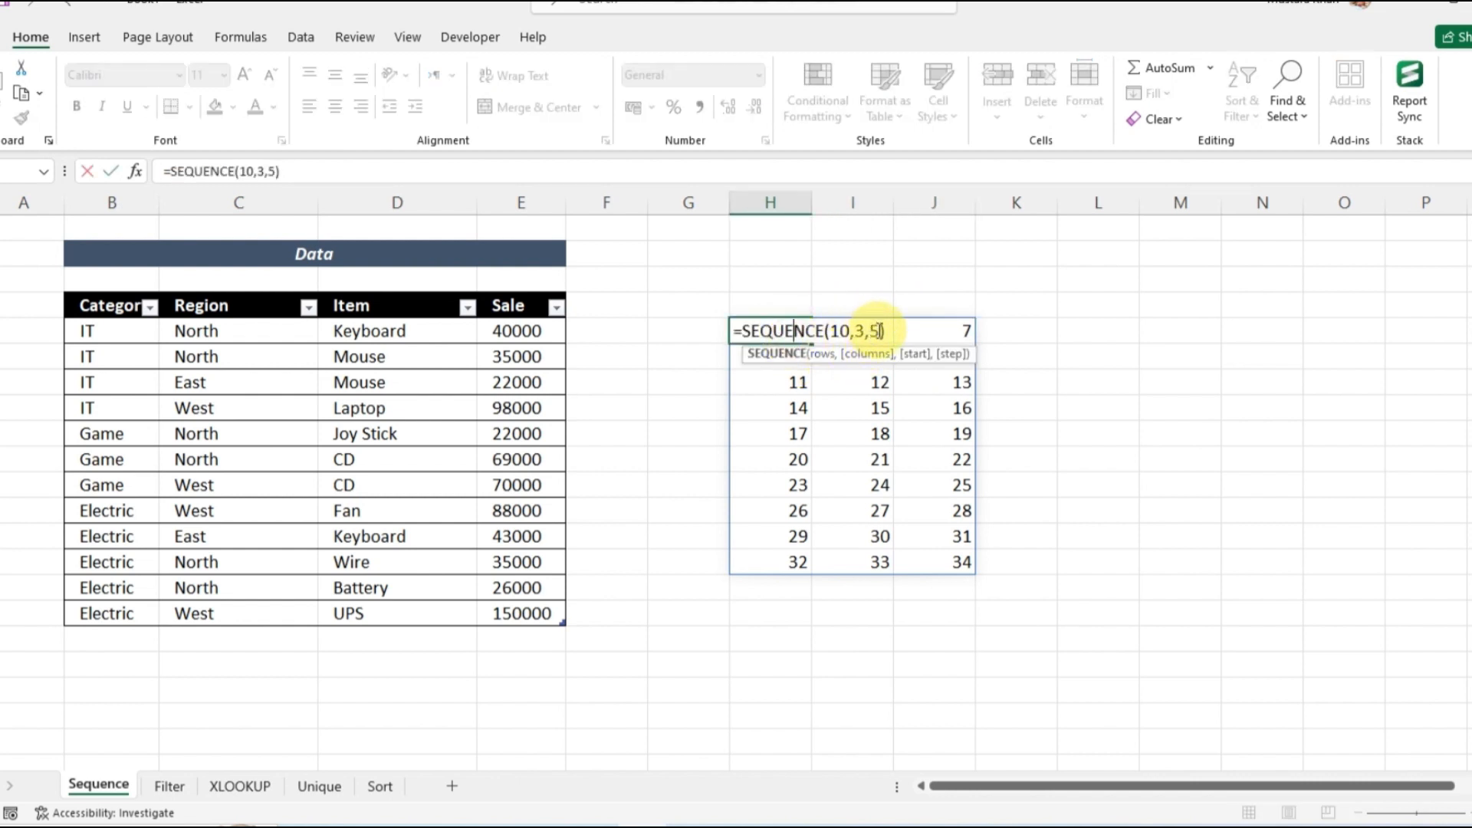
click(880, 331)
text(,5)
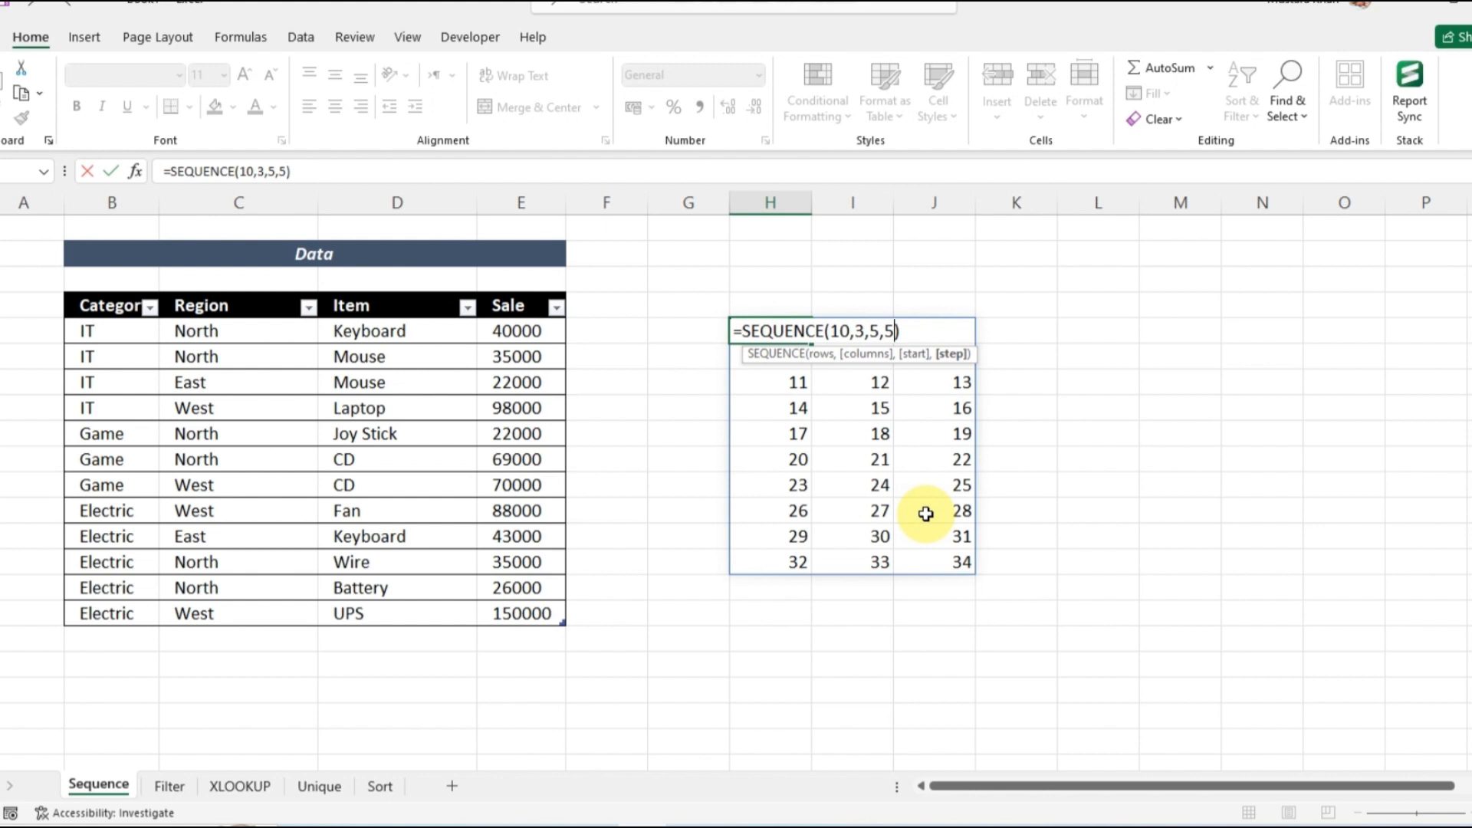
key(Return)
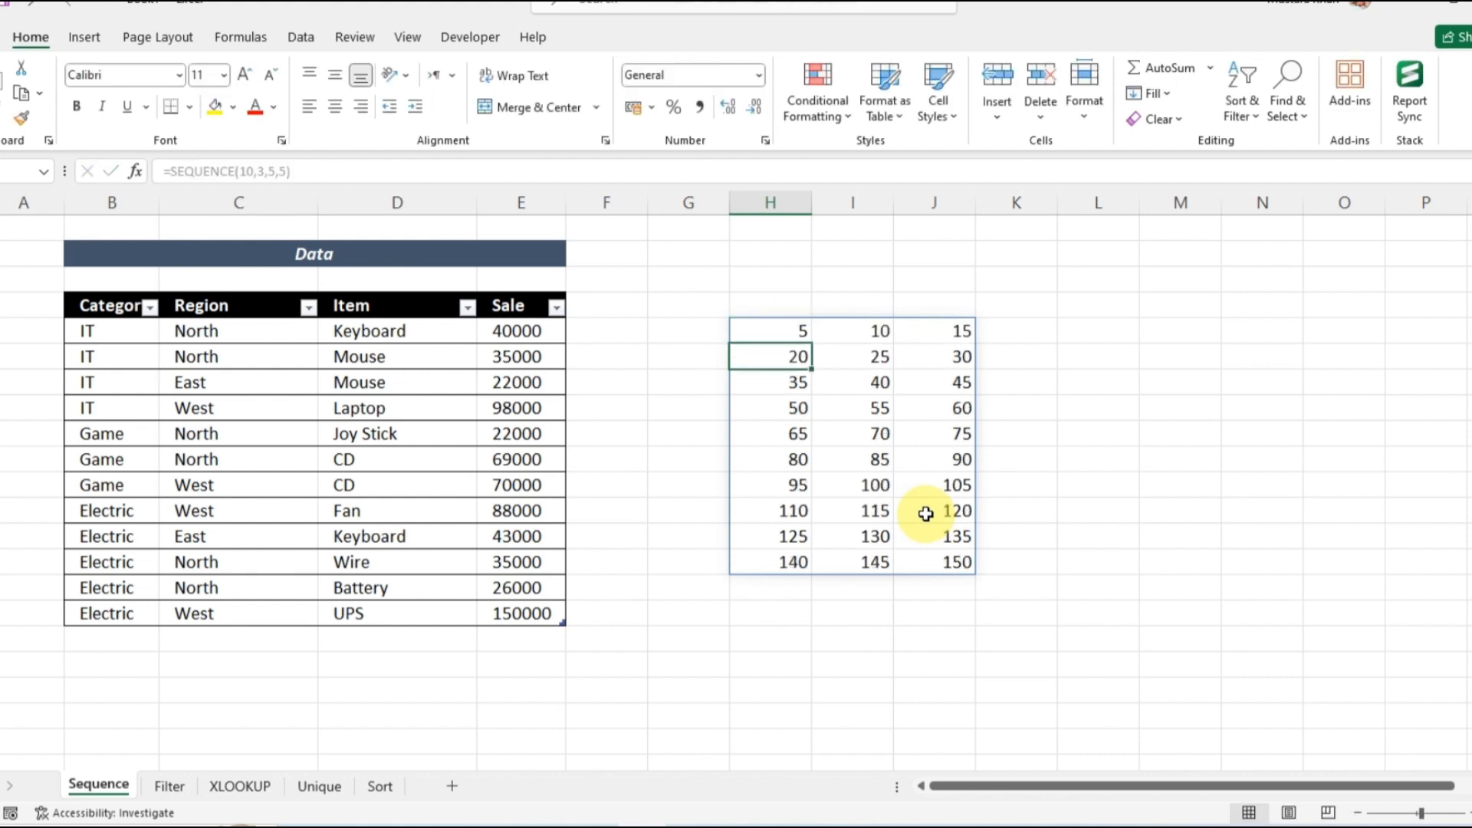
- Check the stepped values in the first two rows of the sequence, and clear the formula from H5
click(798, 333)
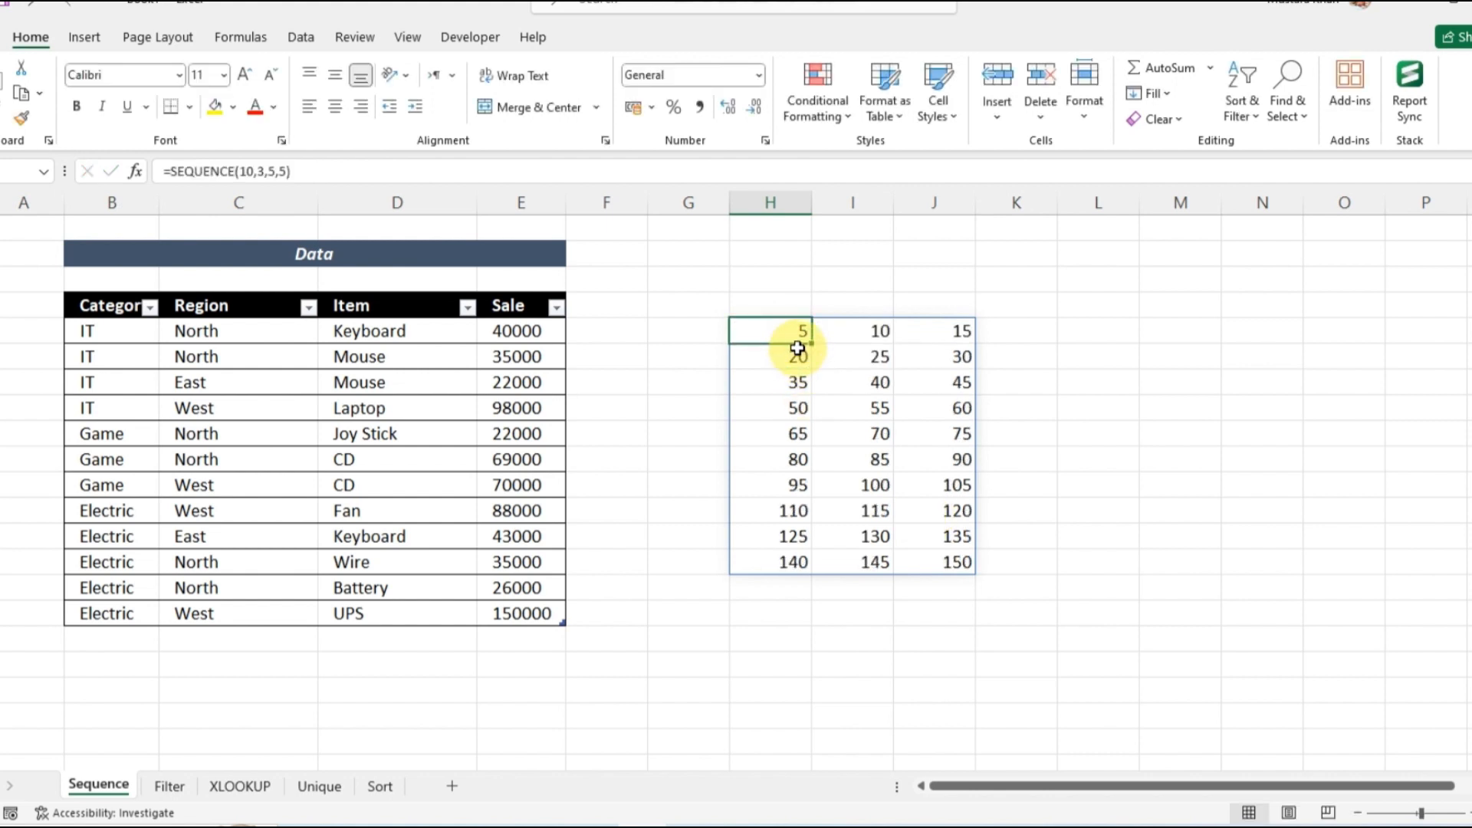
click(878, 334)
click(943, 329)
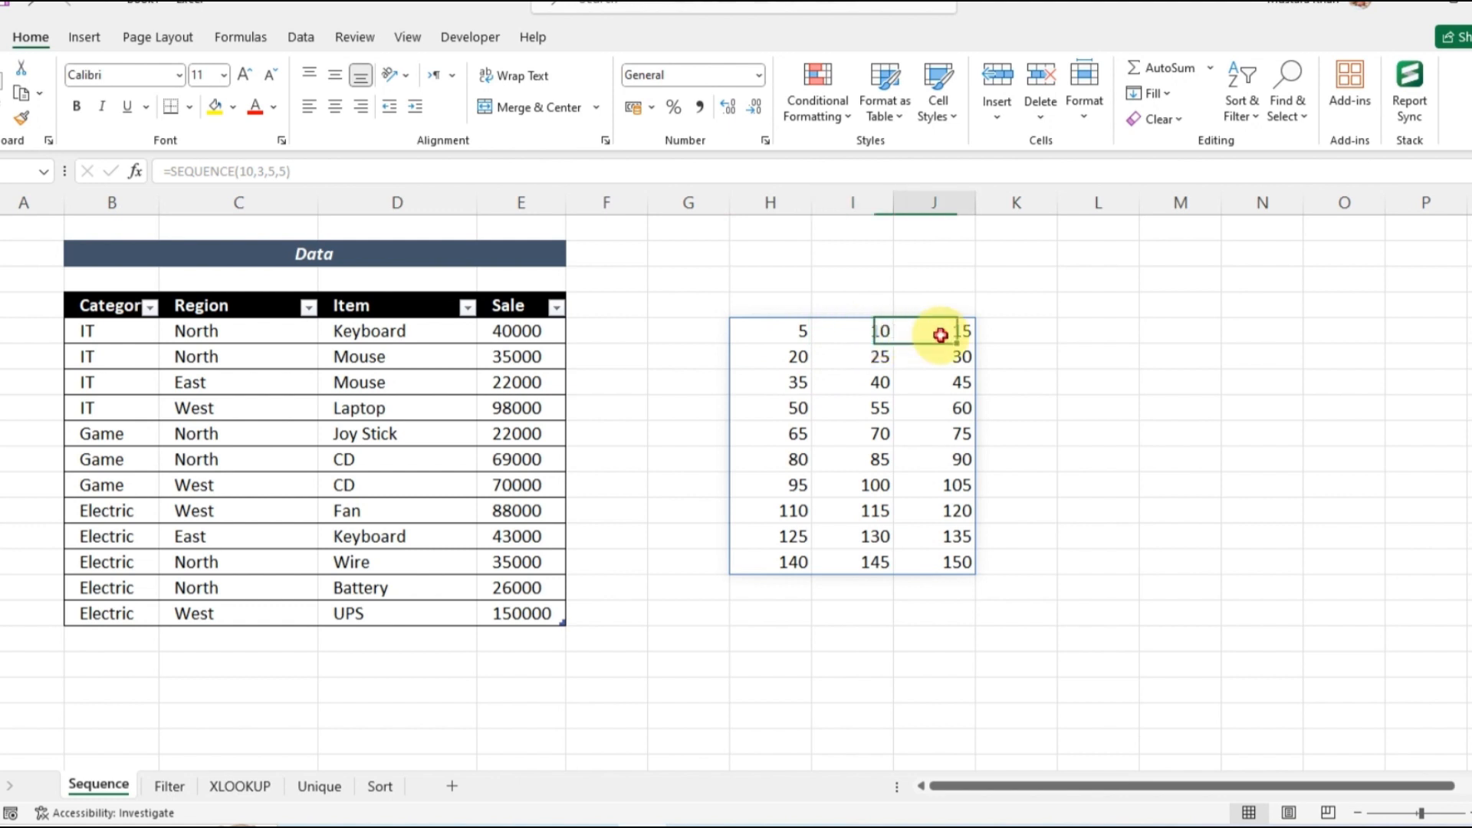
click(800, 357)
click(864, 358)
click(1098, 484)
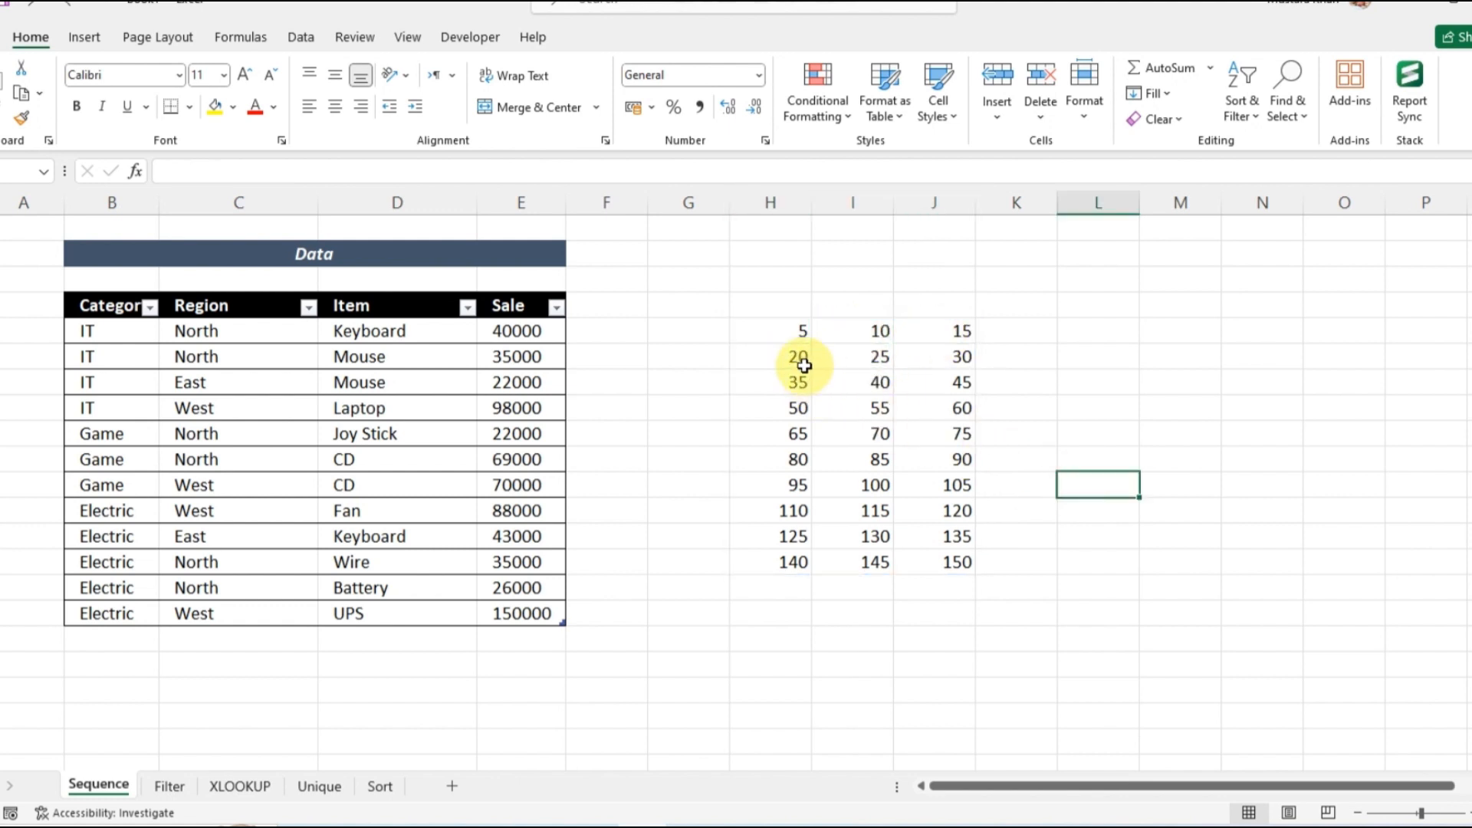
click(798, 330)
key(Delete)
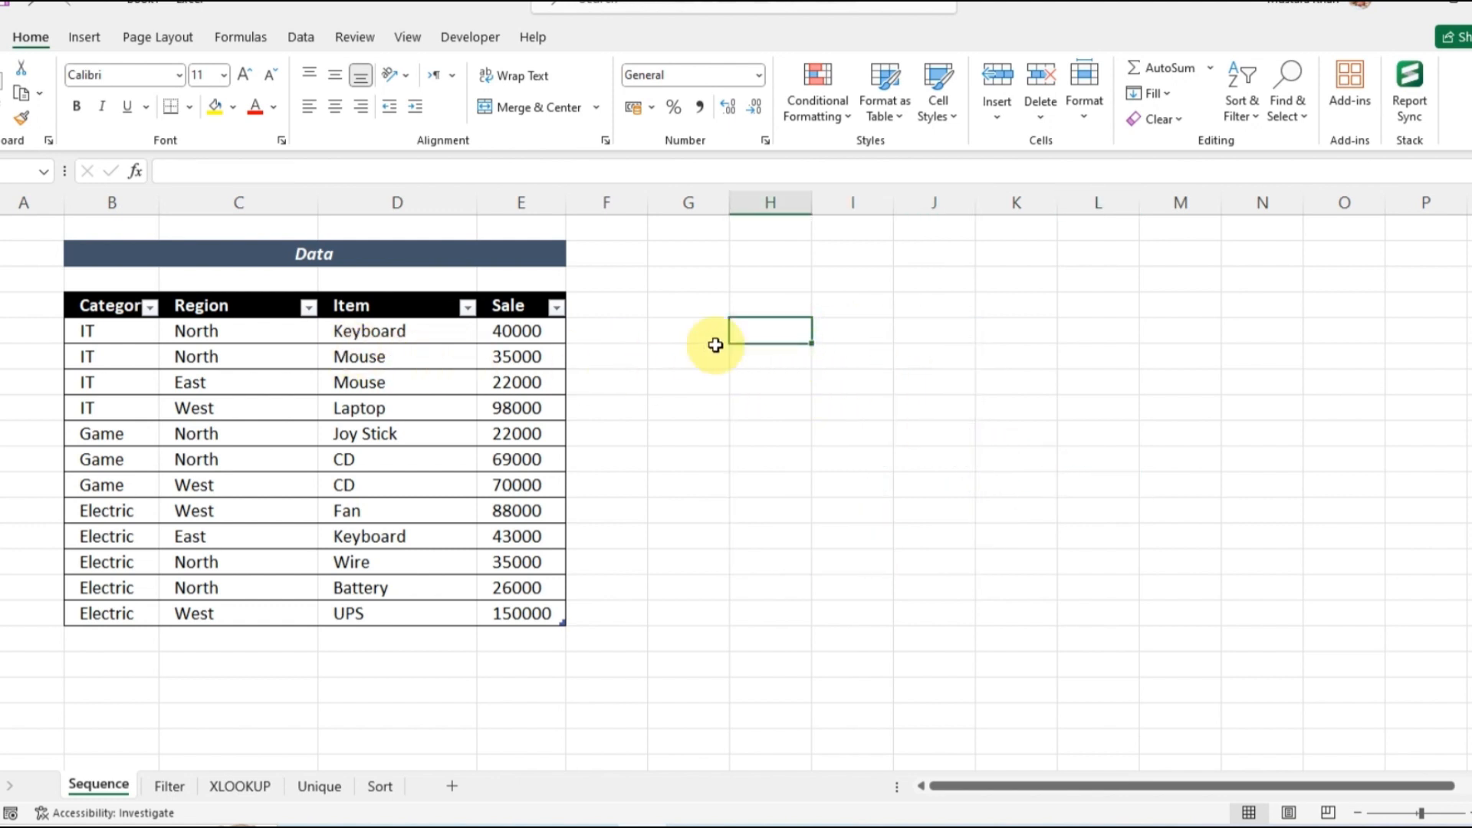
- Enter =UNIQUE(Table136[Item]) in cell I5 to list the distinct items, and check the resulting list
click(885, 332)
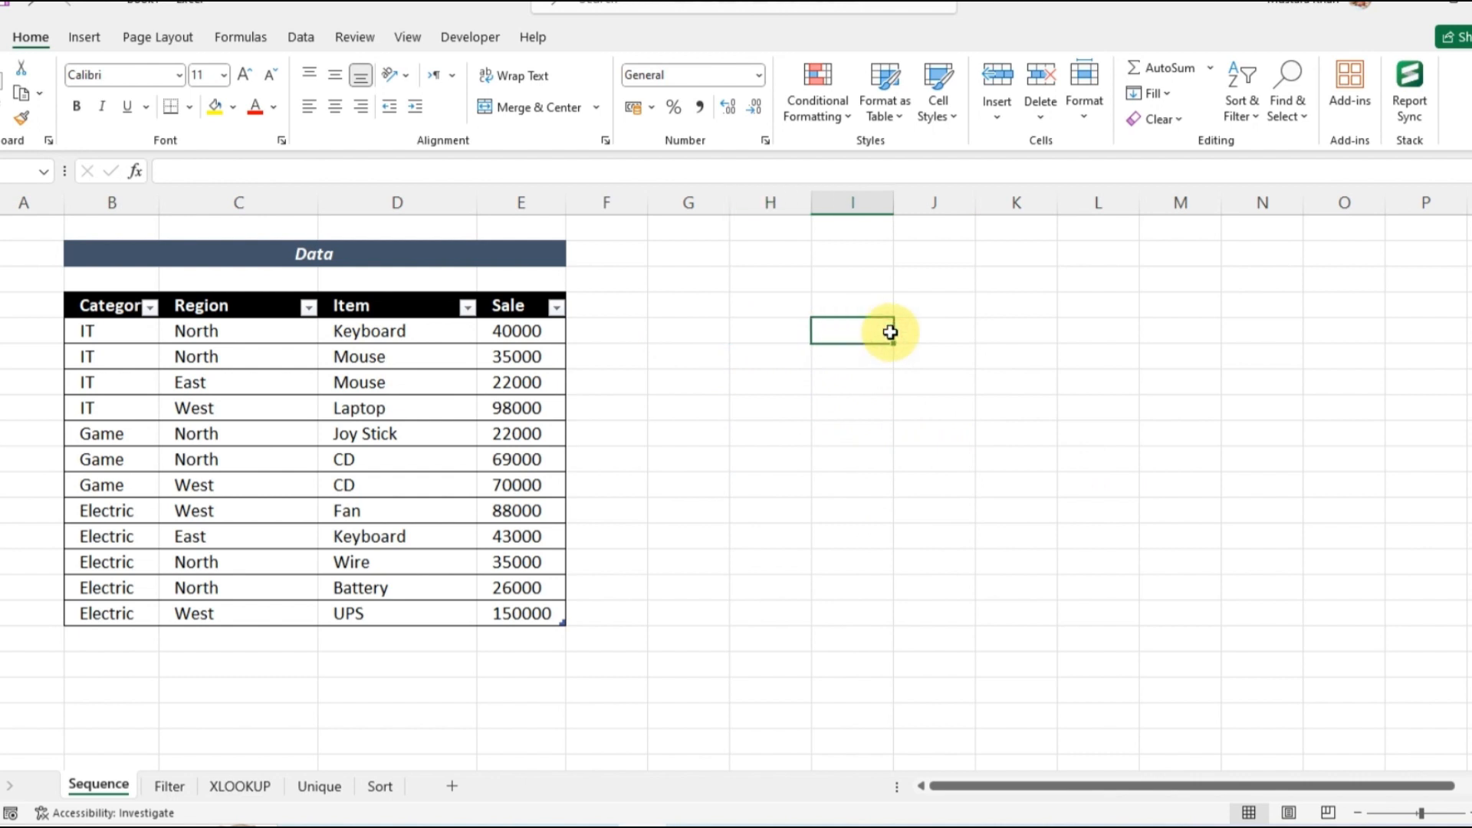
text(=uniq)
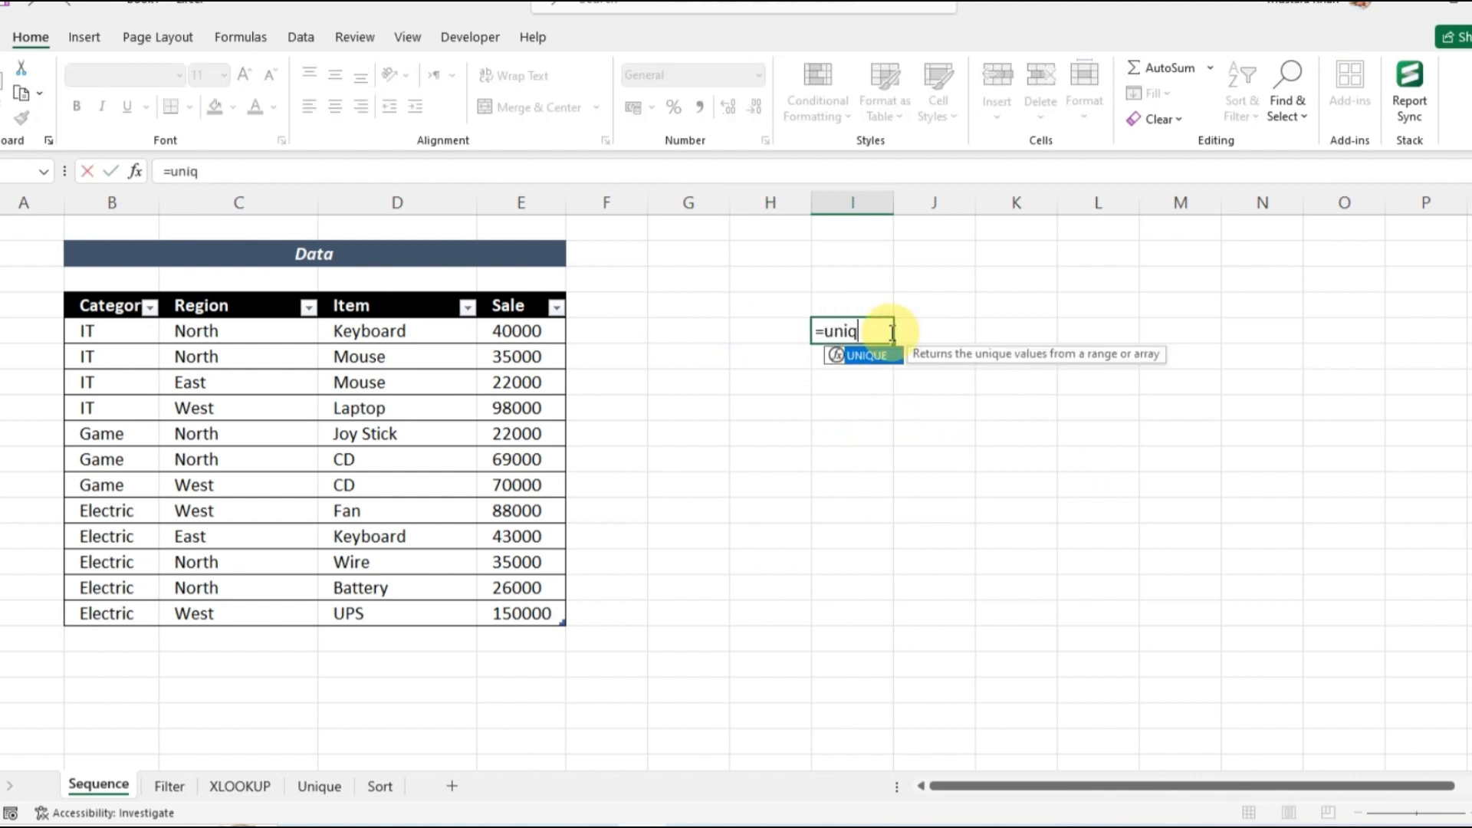
key(Tab)
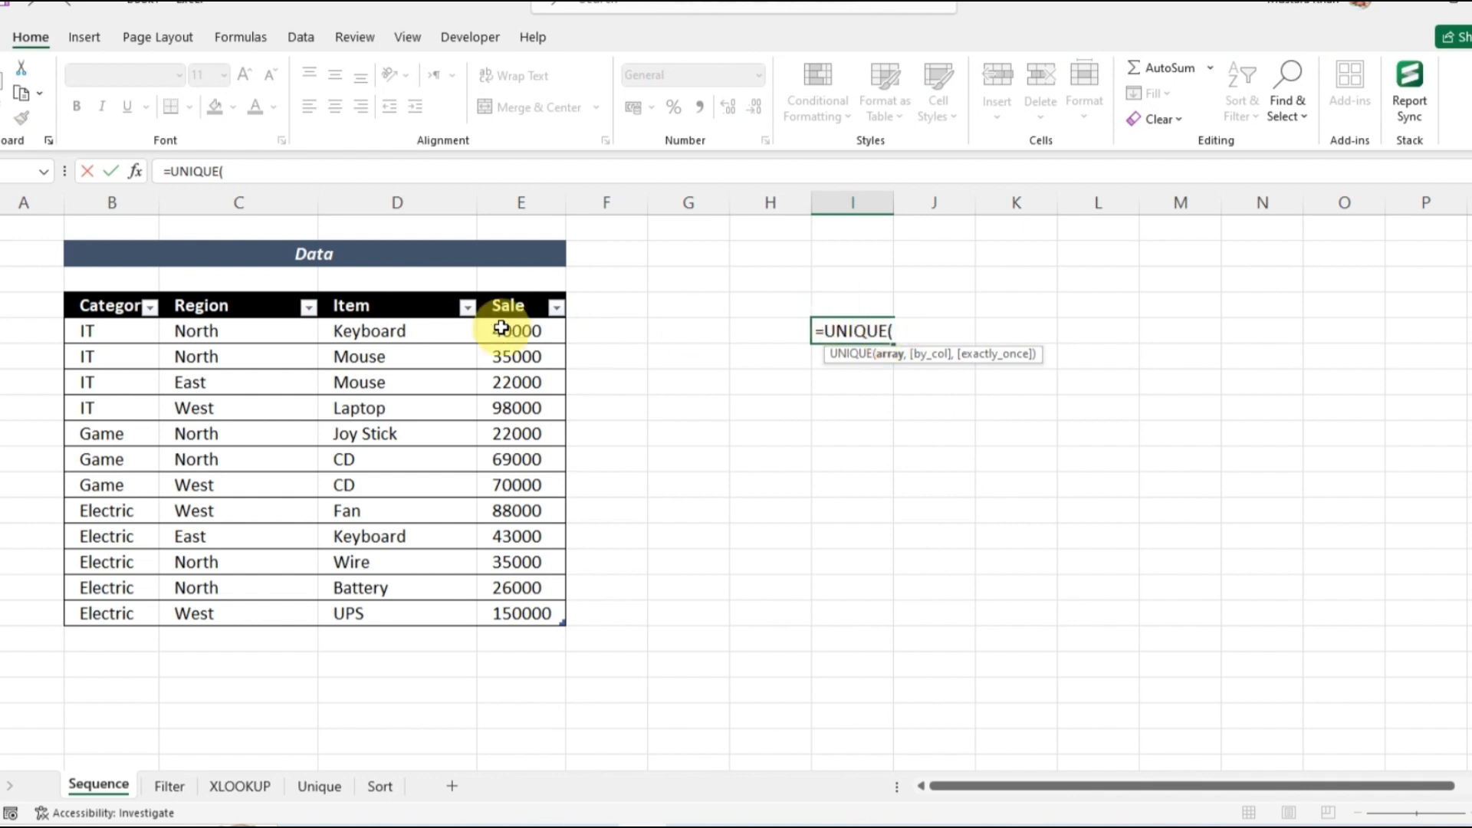
drag(402, 332, 421, 608)
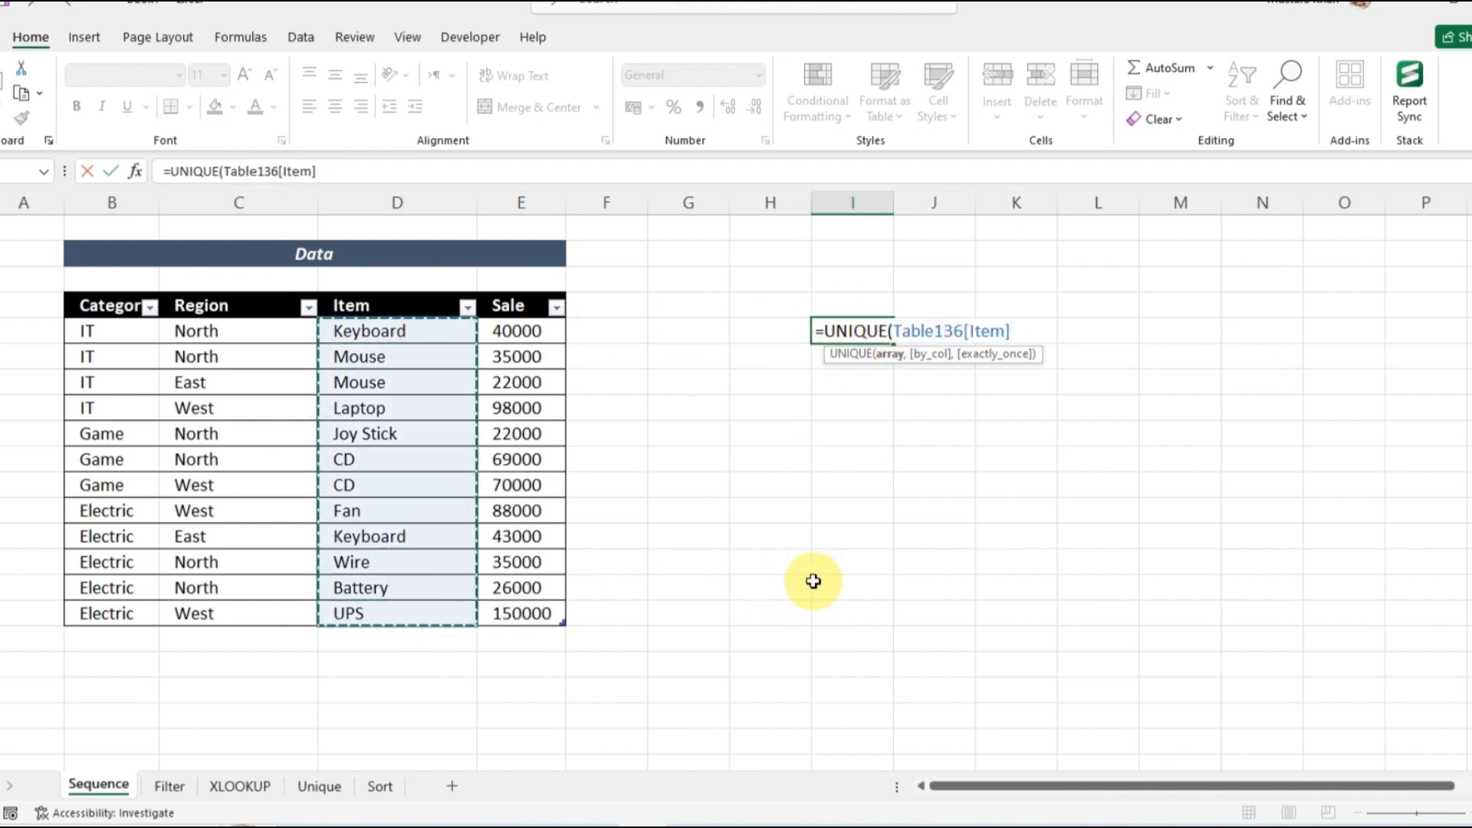
text())
key(Return)
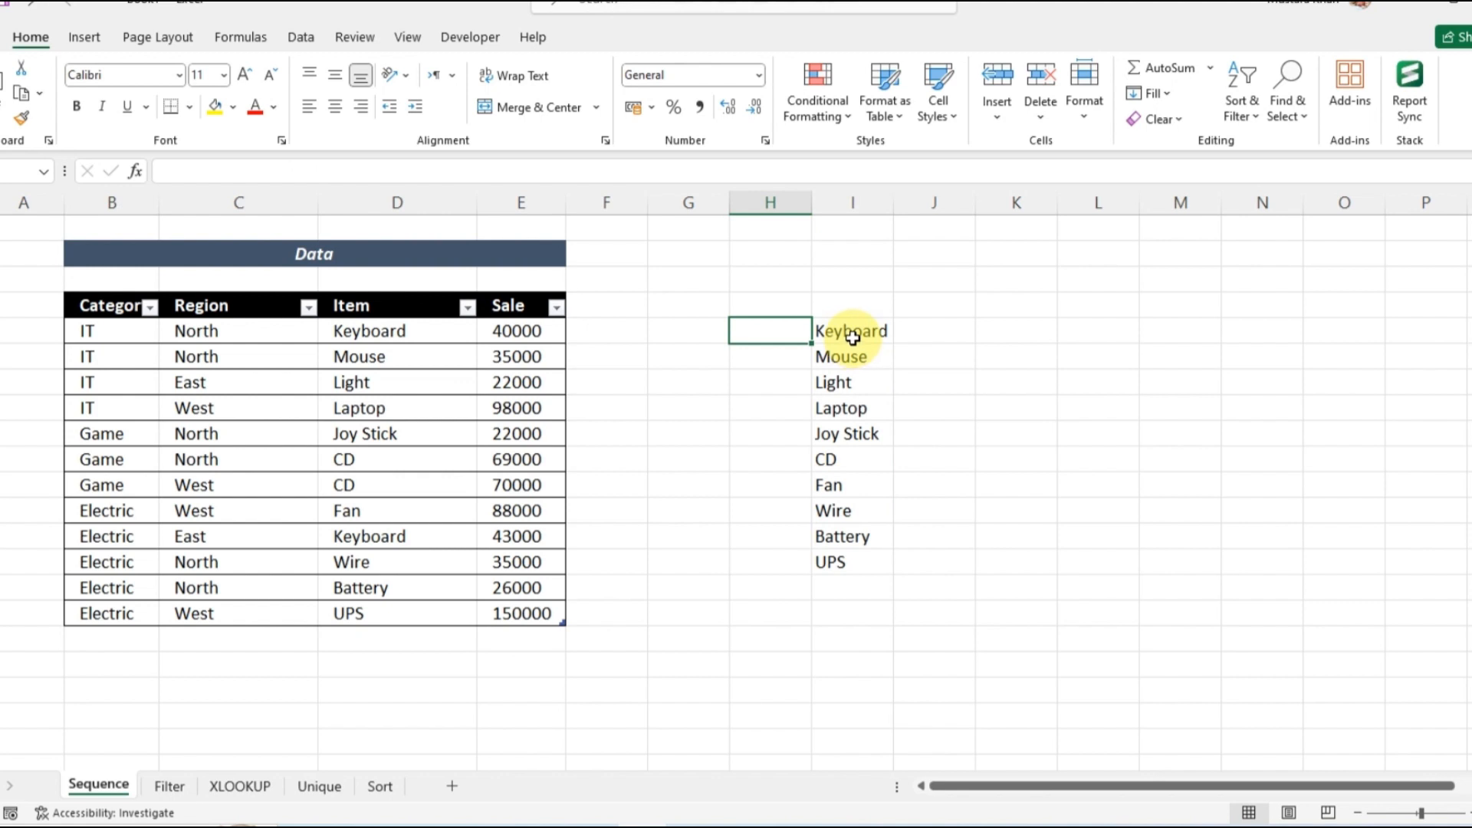
drag(831, 329, 838, 553)
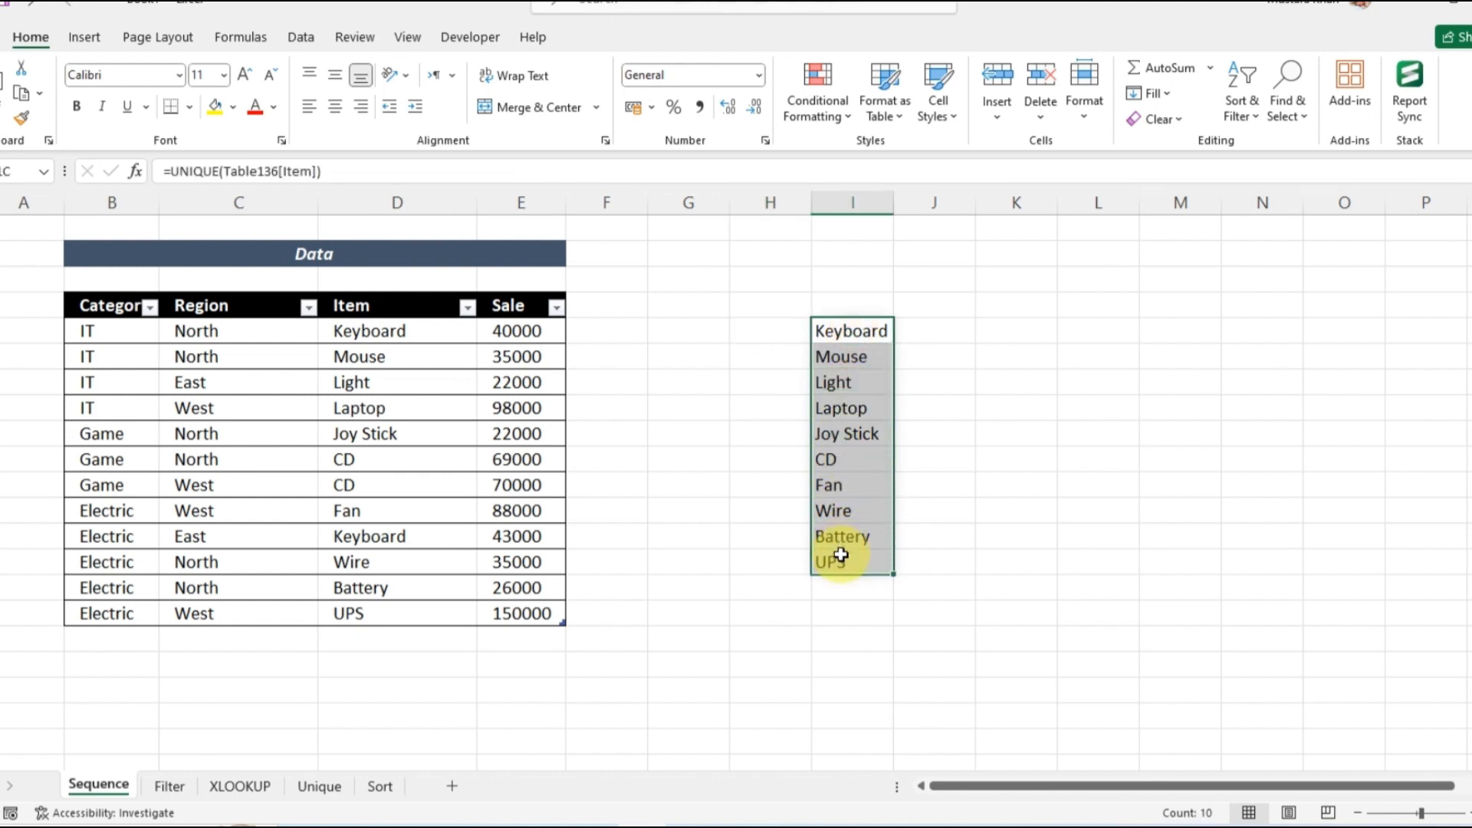
- Enter =SEQUENCE(COUNTA(I5#)) in cell H5 to number the unique items dynamically
click(782, 329)
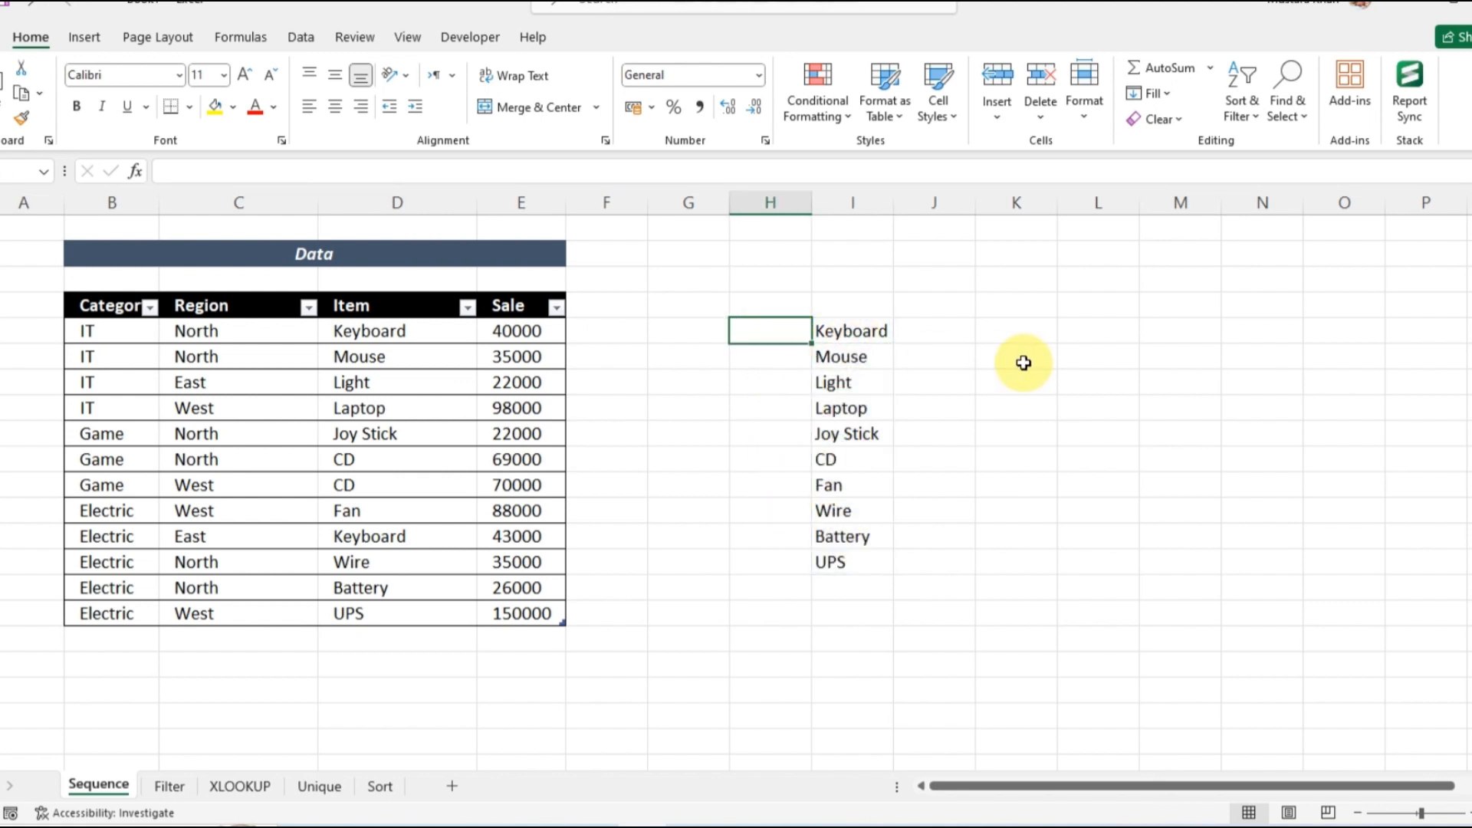
text(=)
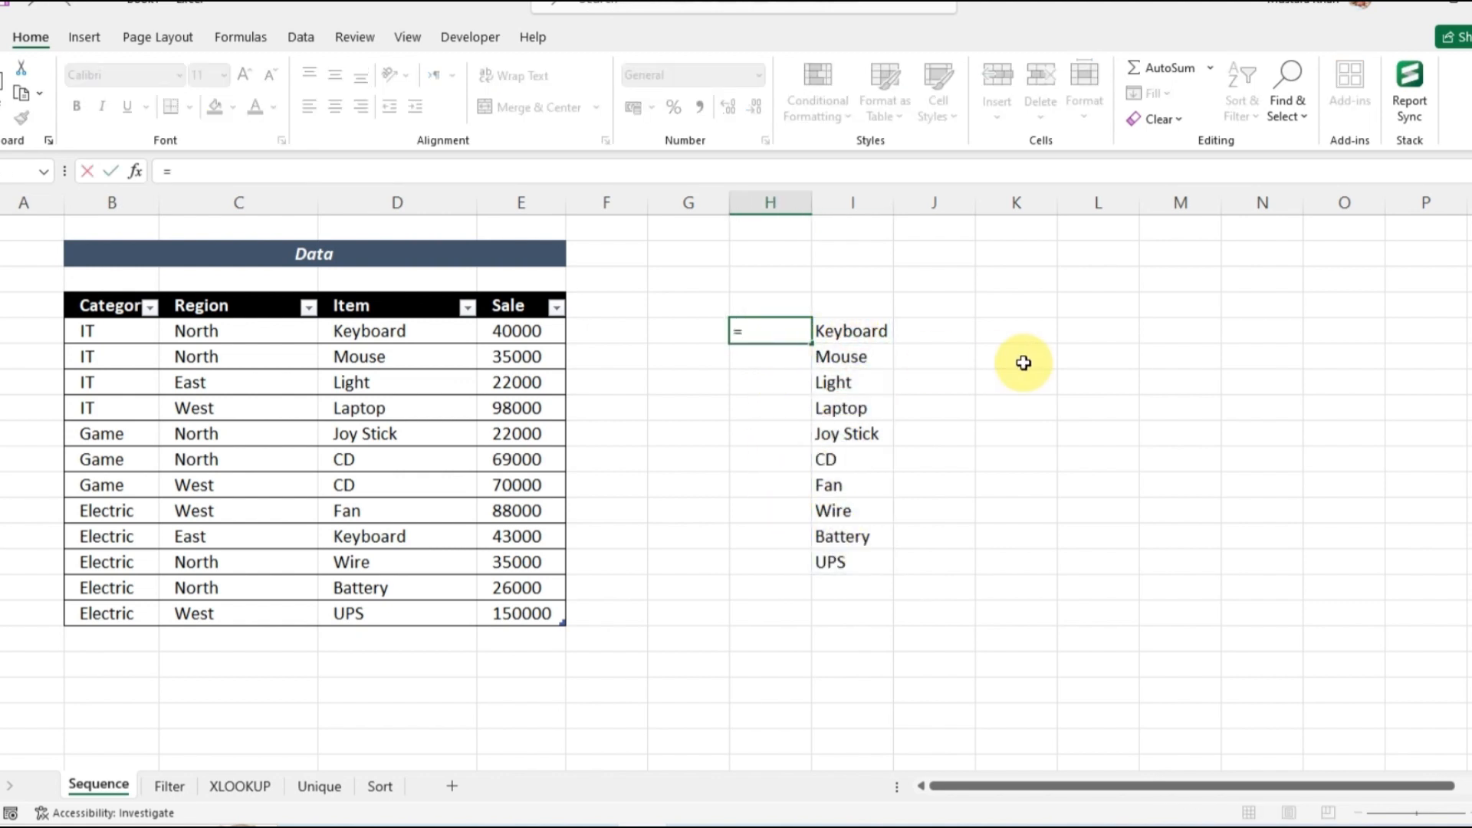
text(seque)
key(Tab)
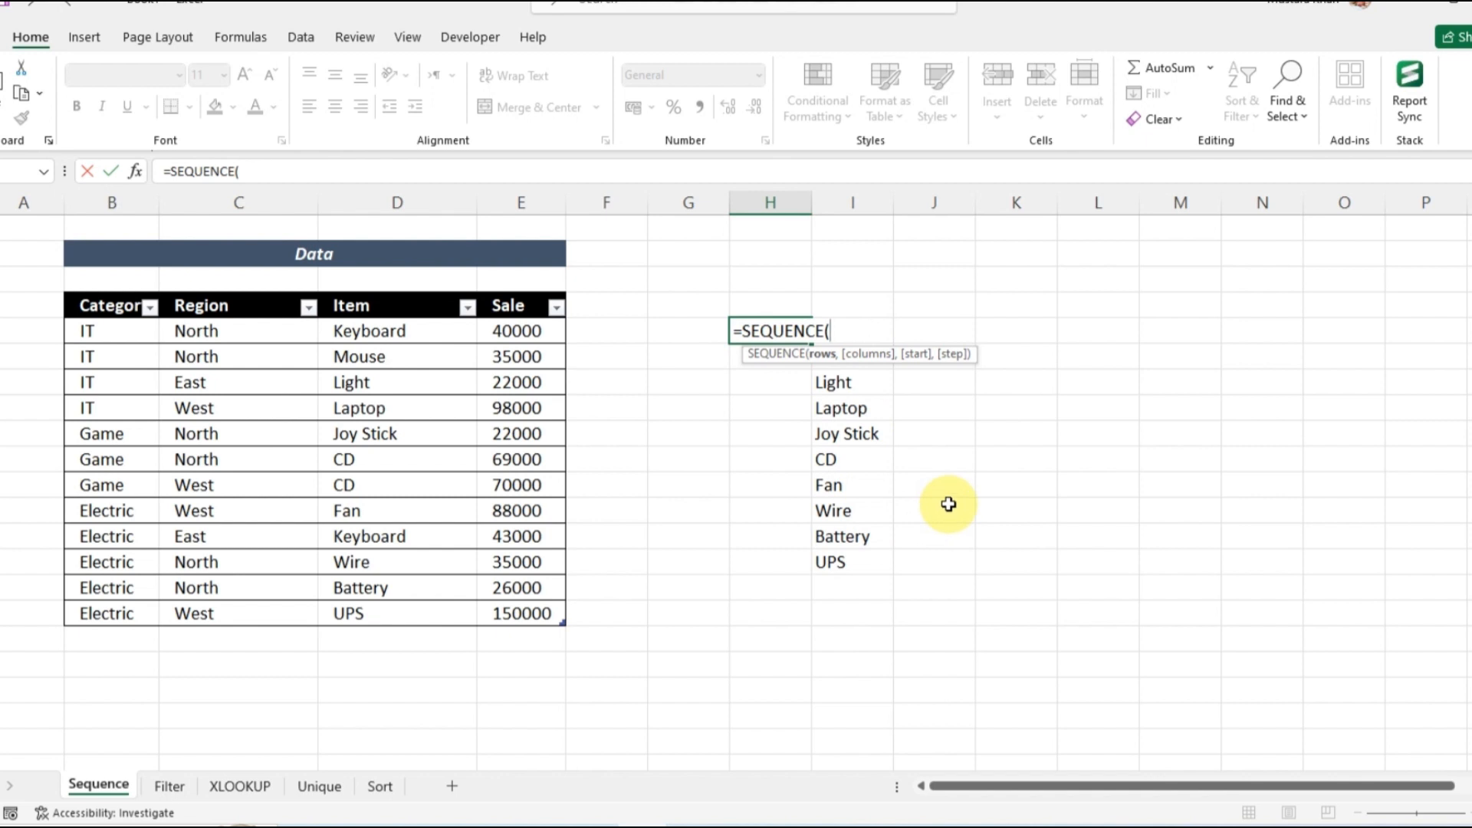
text(co)
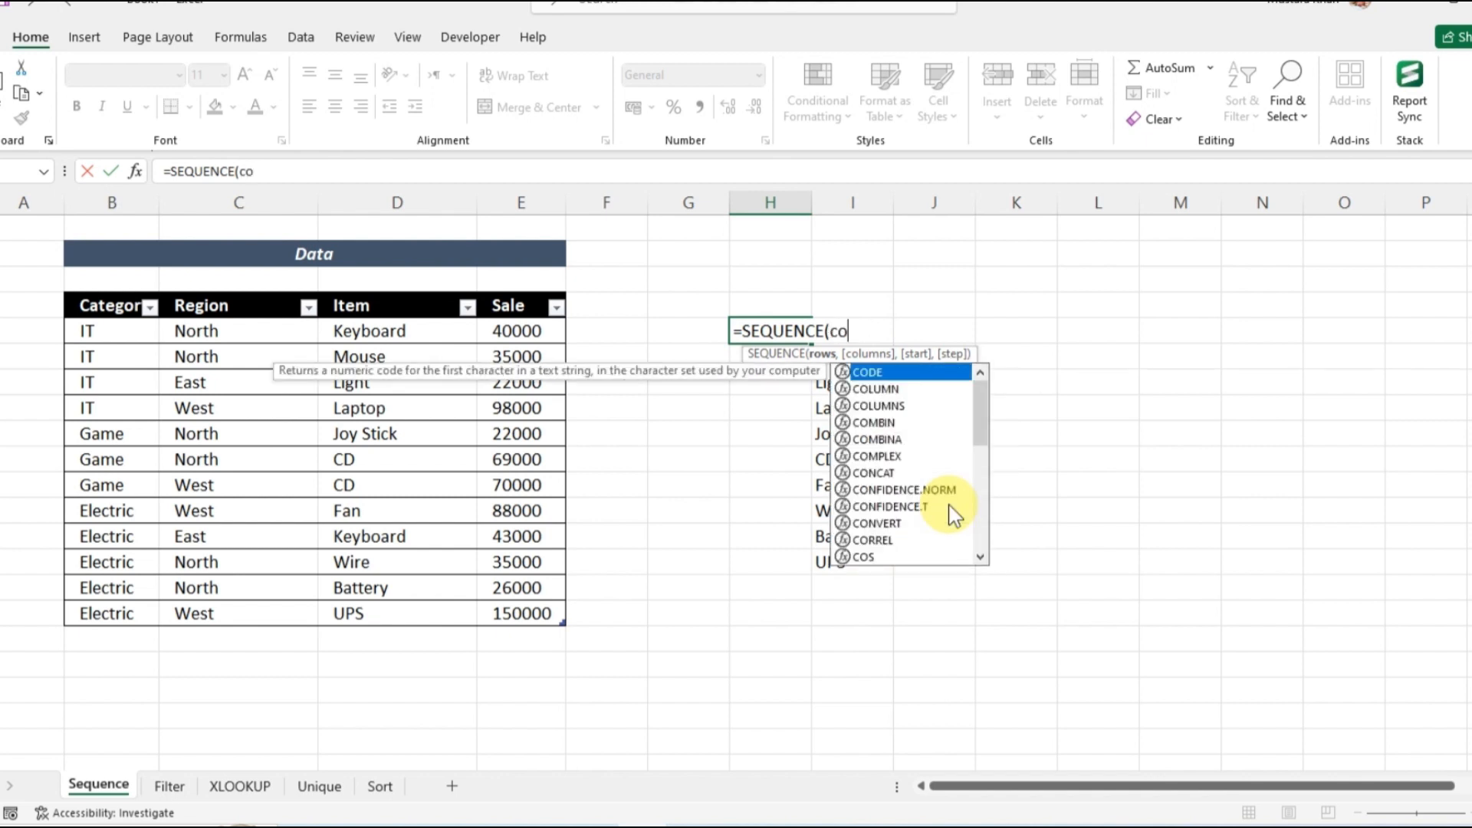
text(unta)
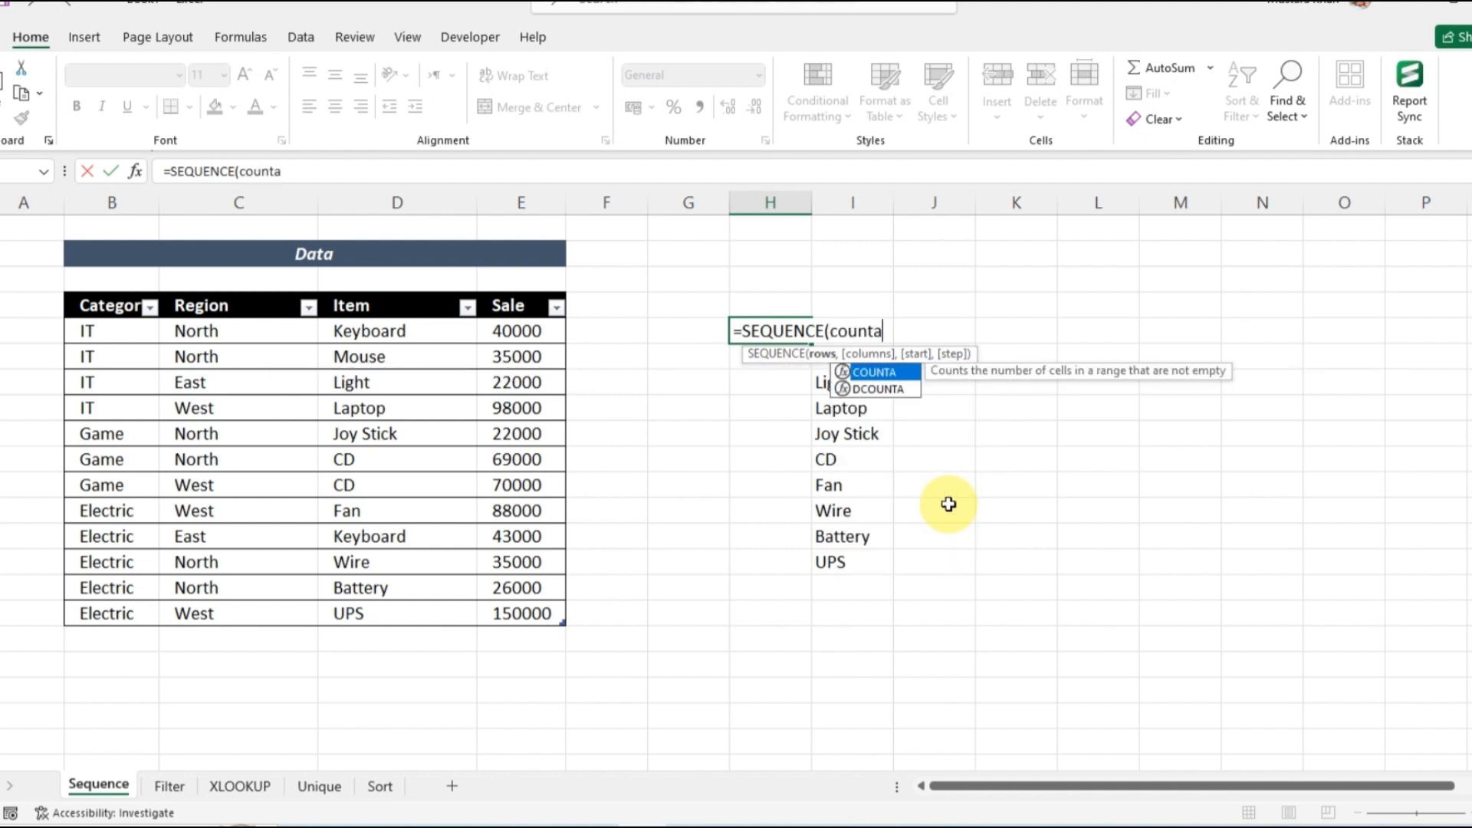
key(Tab)
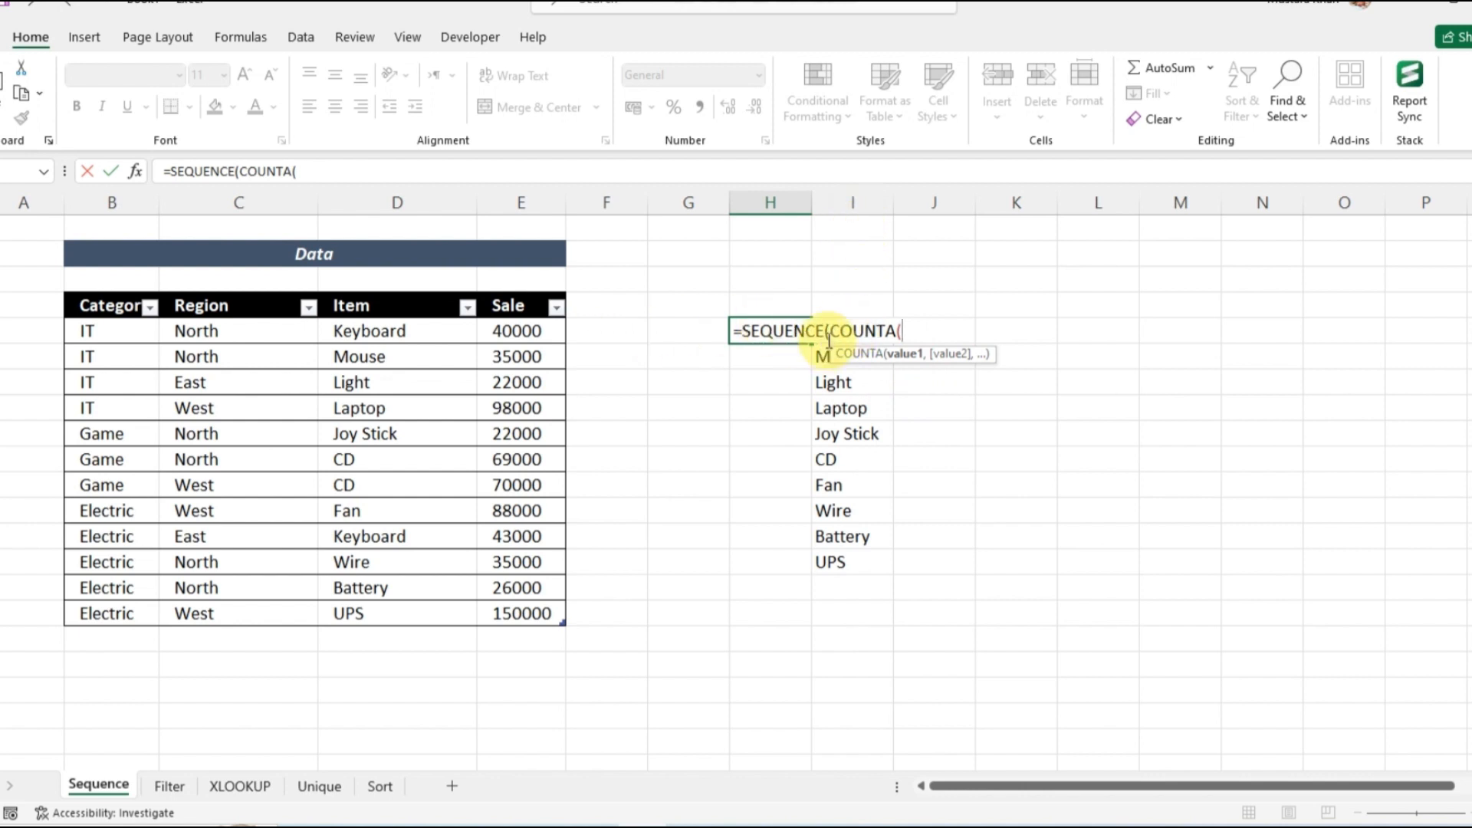
text(I5#)
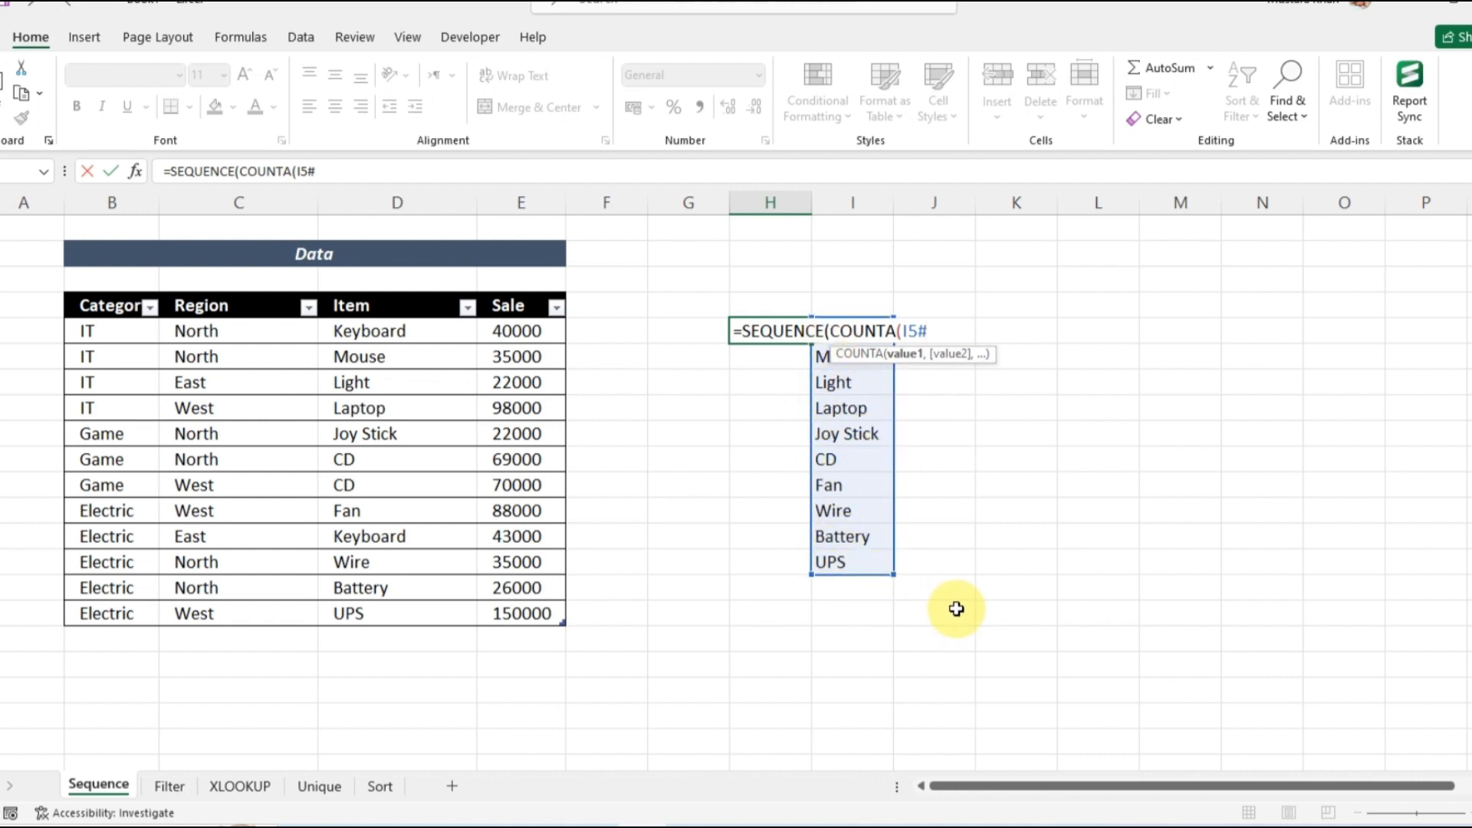
text())
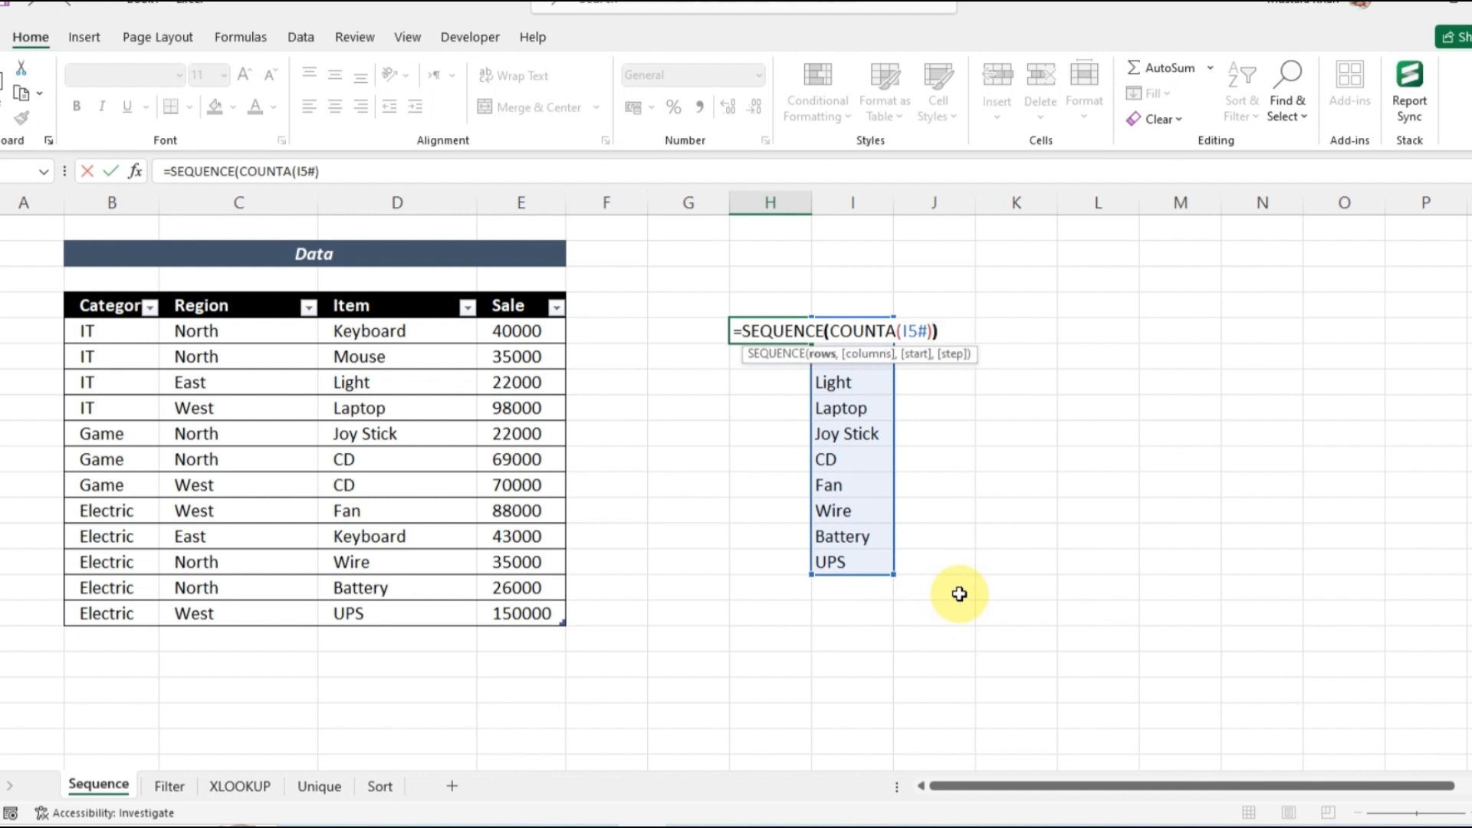
text())
key(Return)
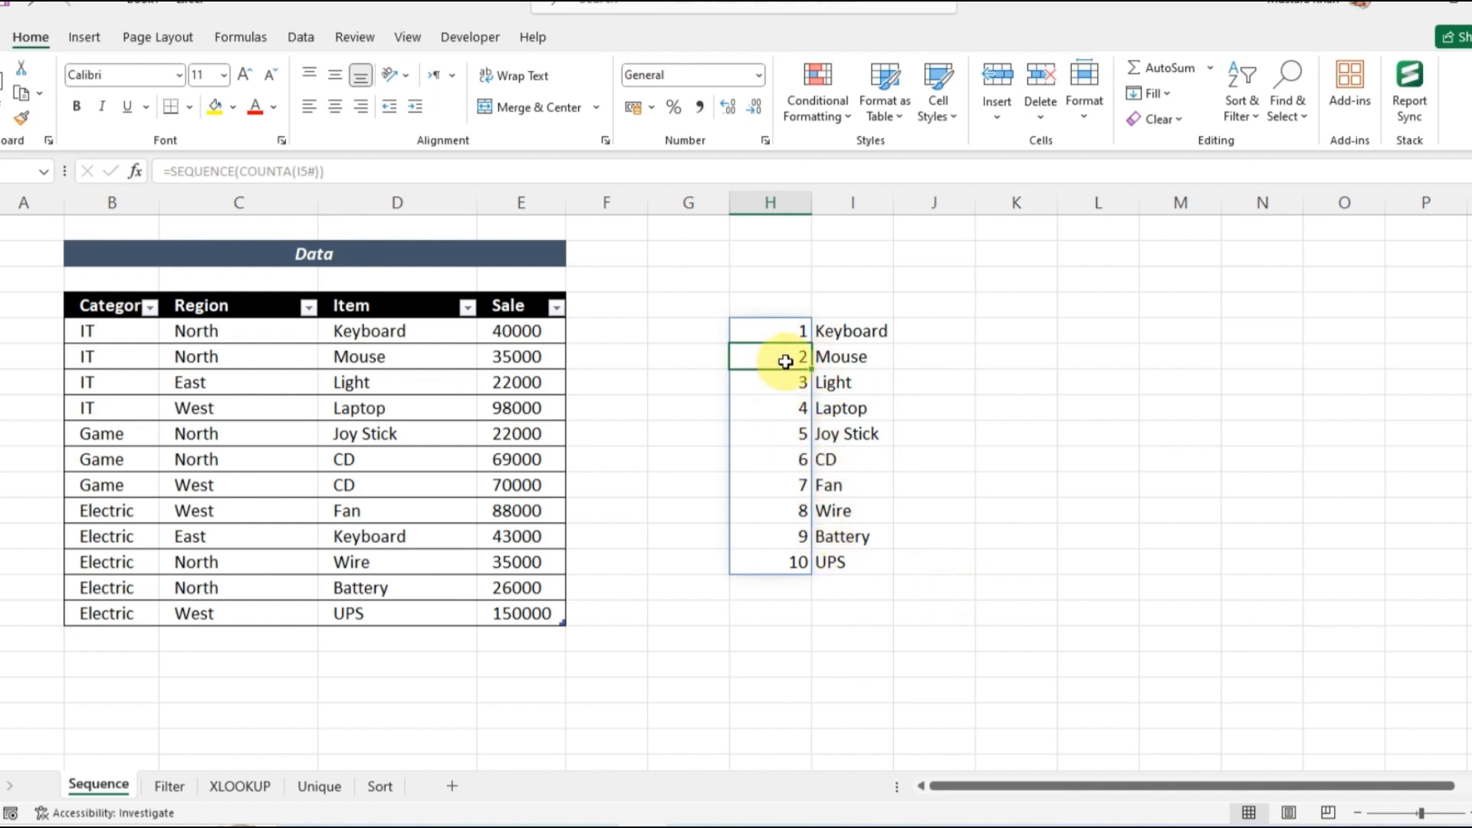
click(670, 430)
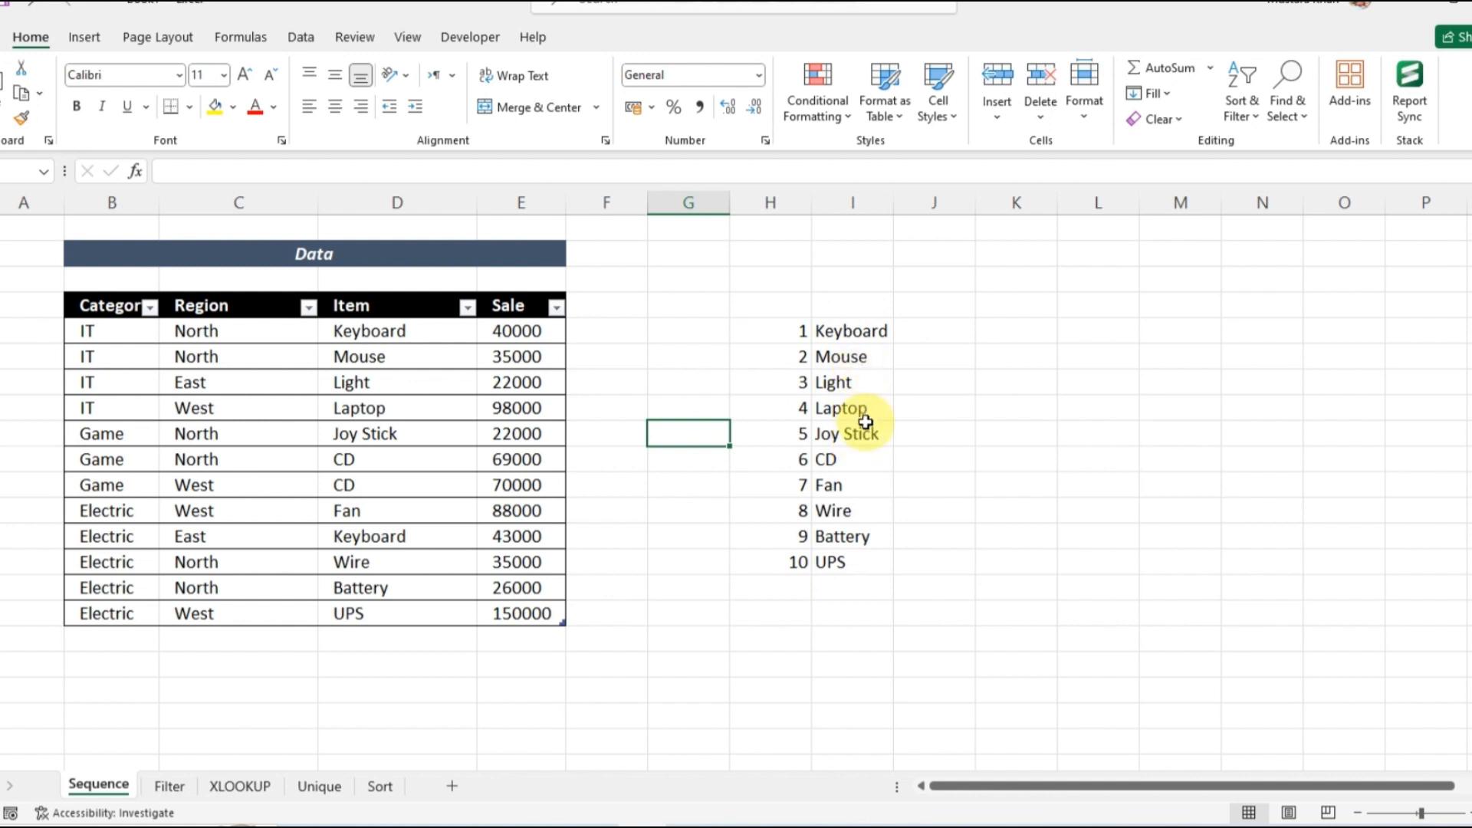
- Change the first CD entry in the Item column, cell D10, to CPU to test the dynamic numbering
click(381, 389)
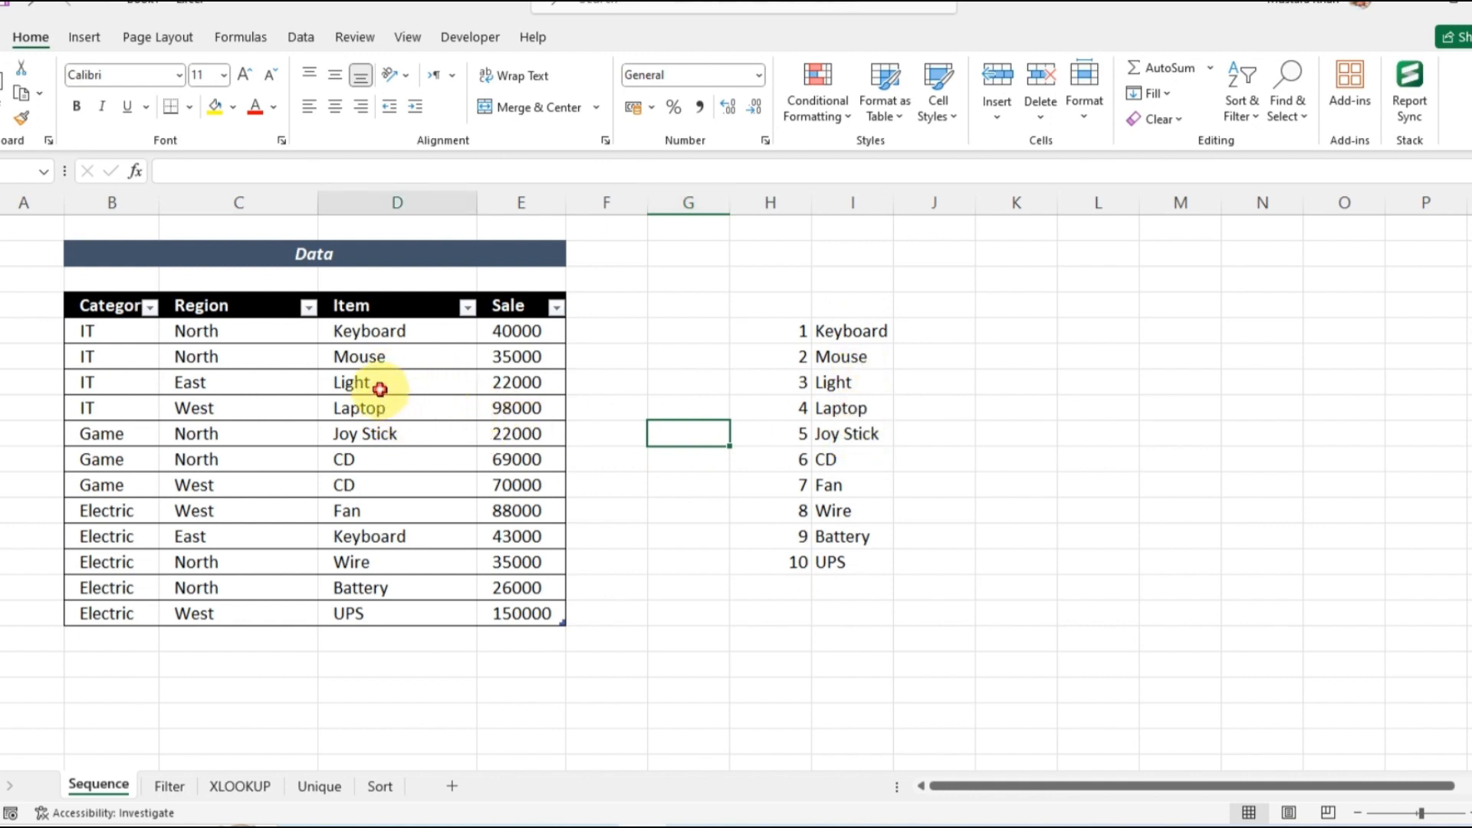
click(380, 460)
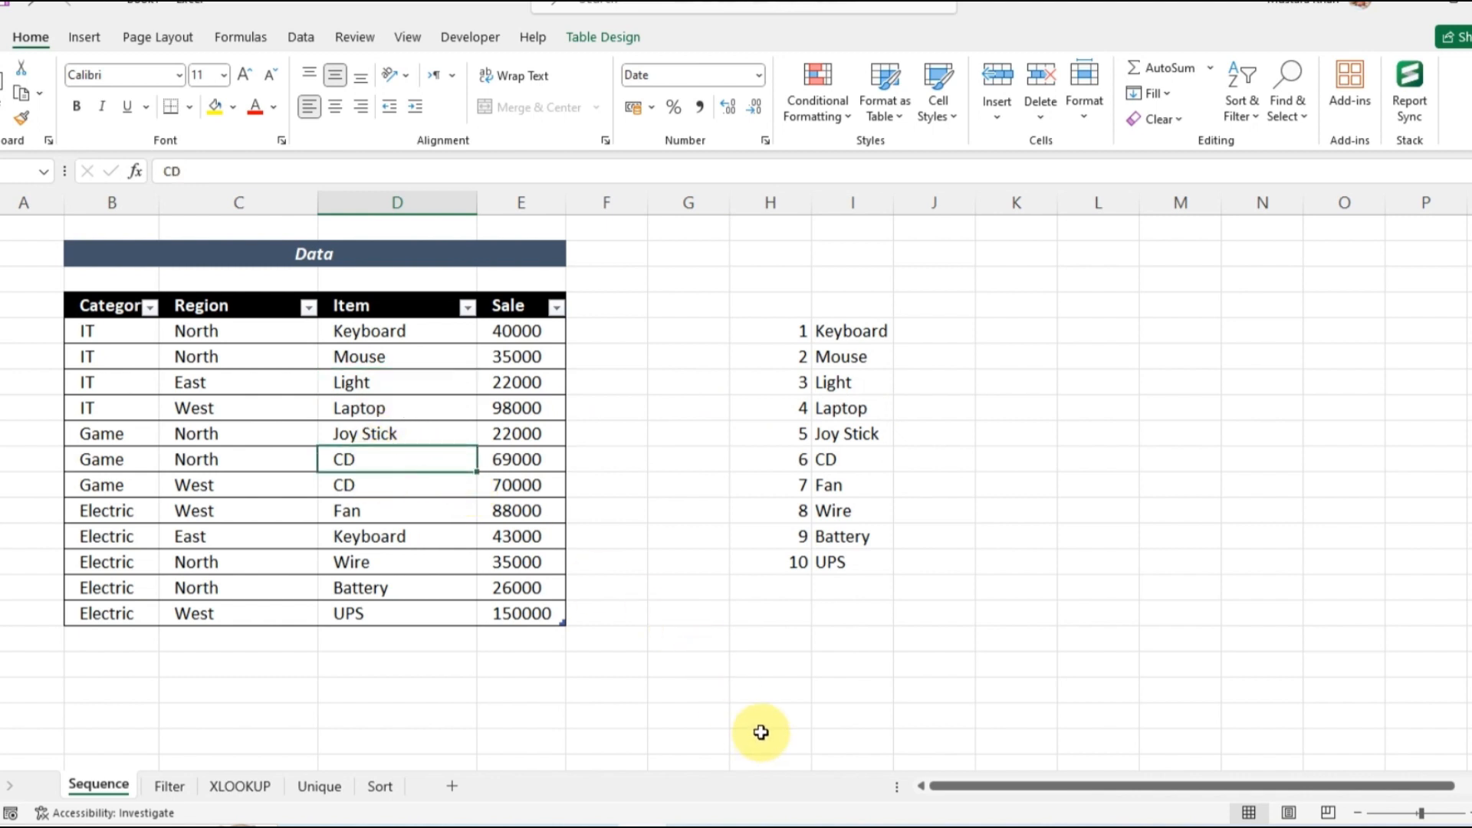
text(CPU)
key(Return)
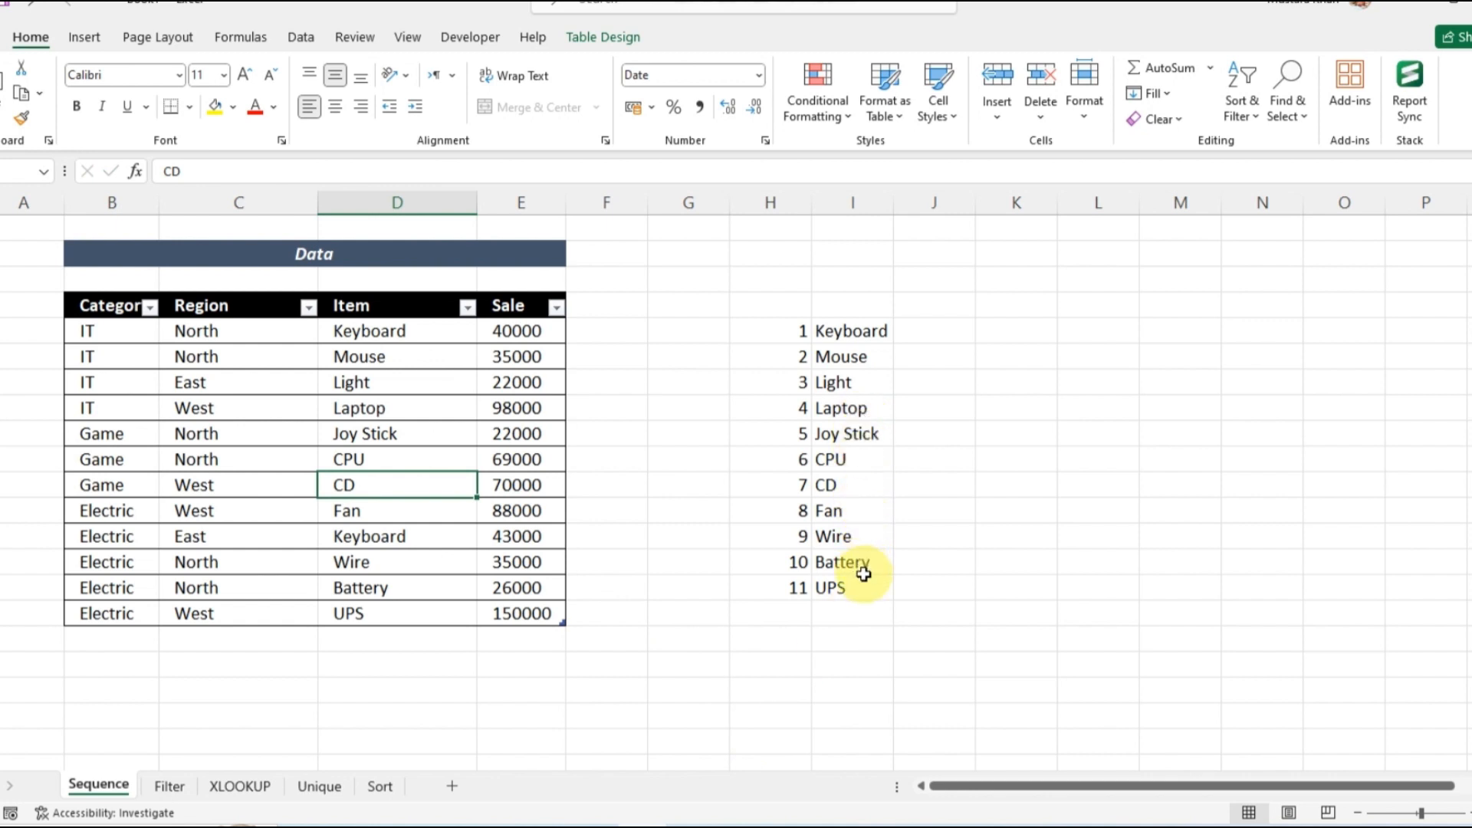
click(792, 613)
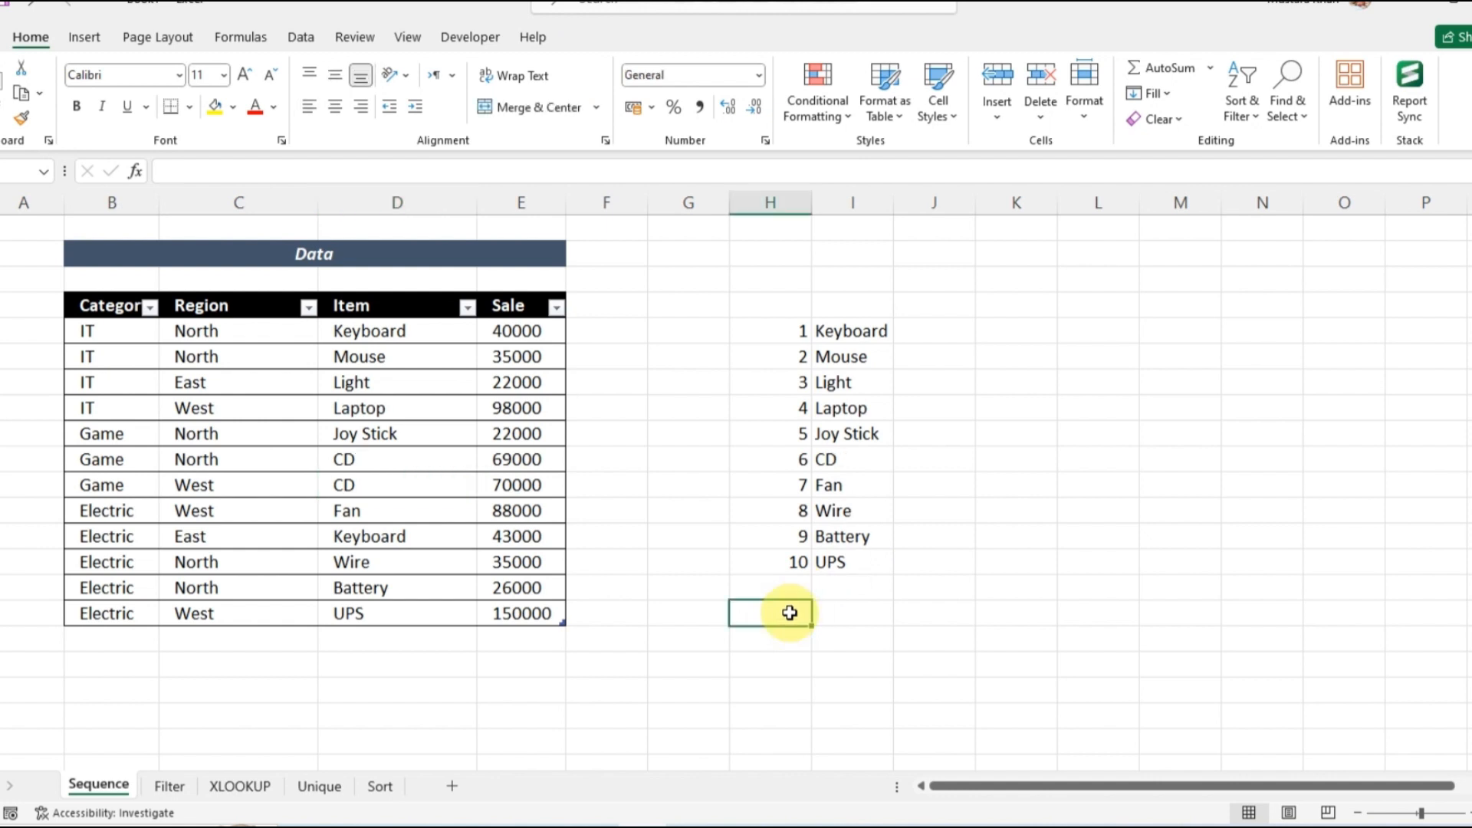